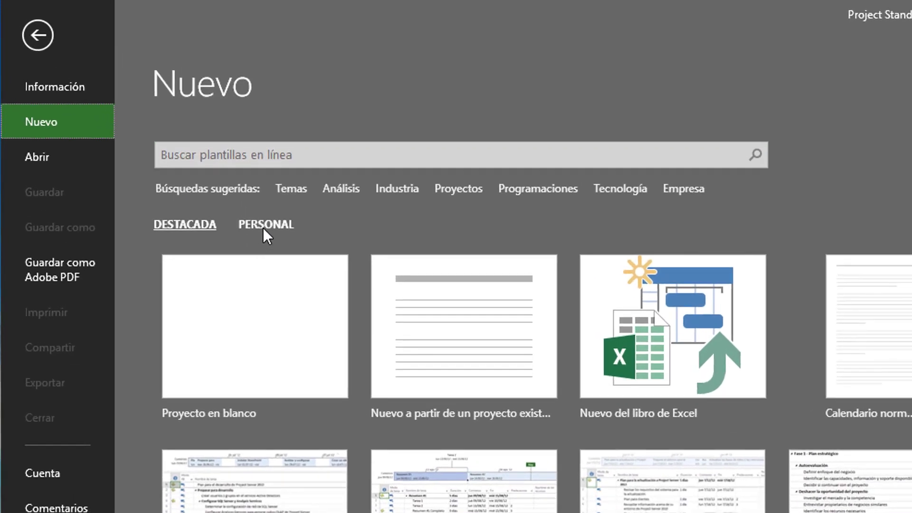
Step: Create a new project from the personal template Calendario normal 8H - meses with 02/04/2018 as the start date
click(265, 226)
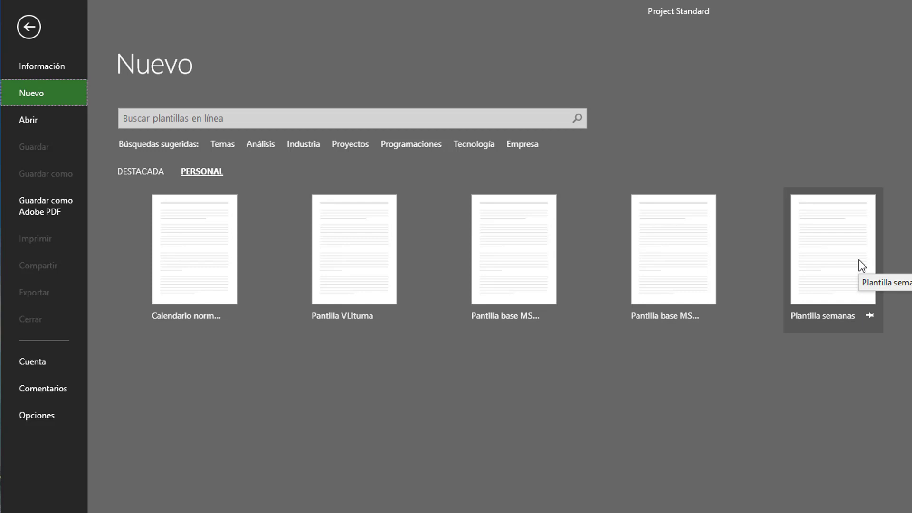
click(192, 241)
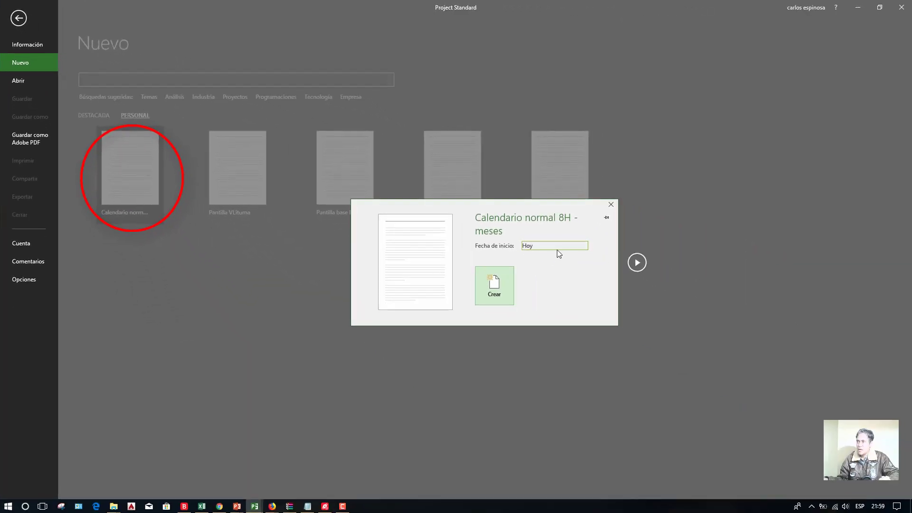
click(572, 246)
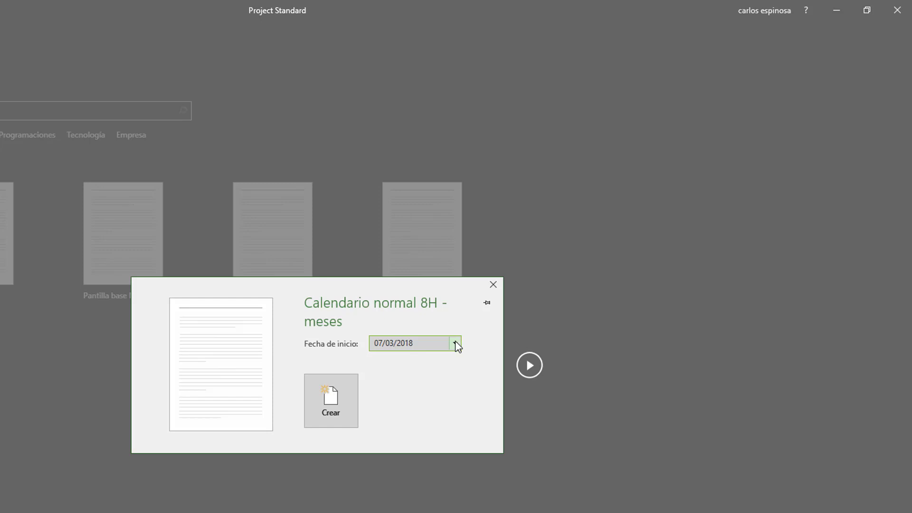
click(456, 343)
click(455, 359)
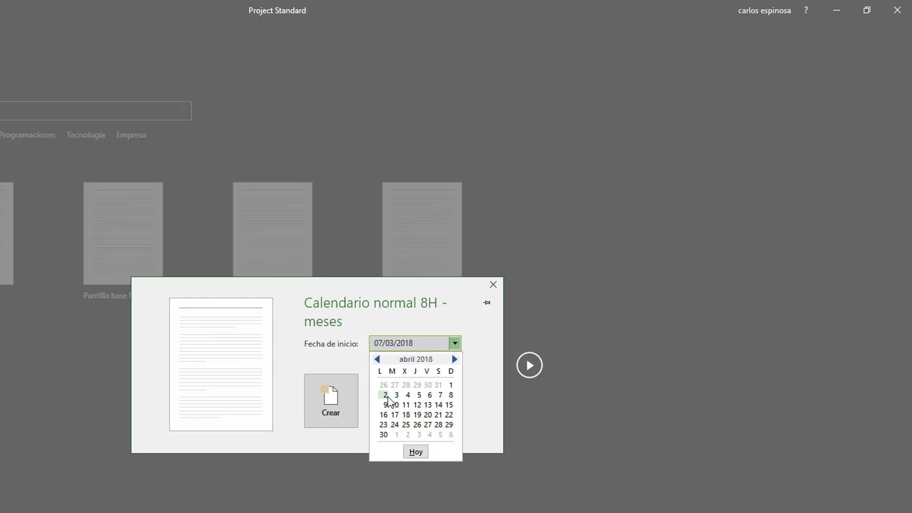
click(377, 359)
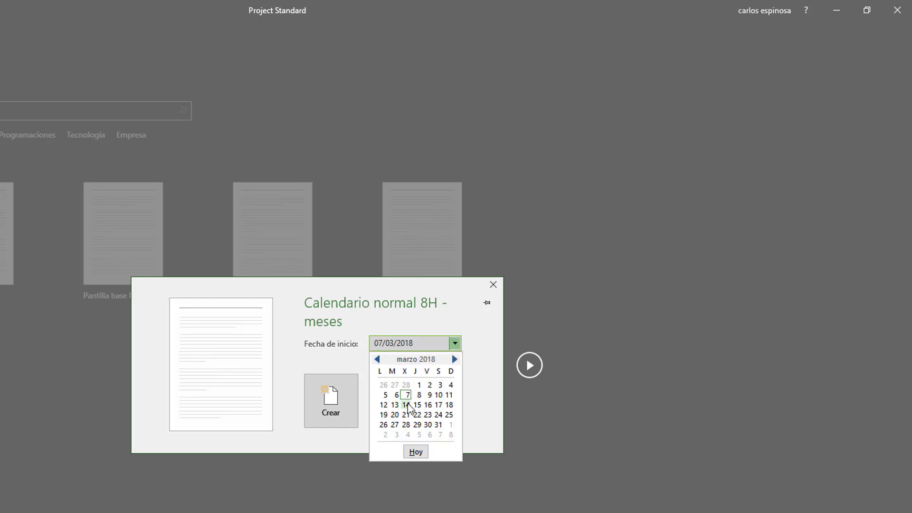
click(455, 359)
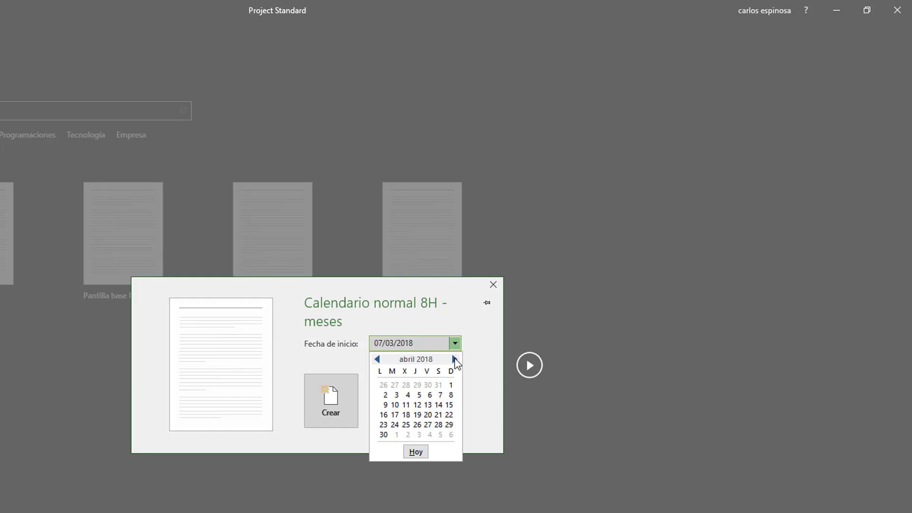
click(385, 395)
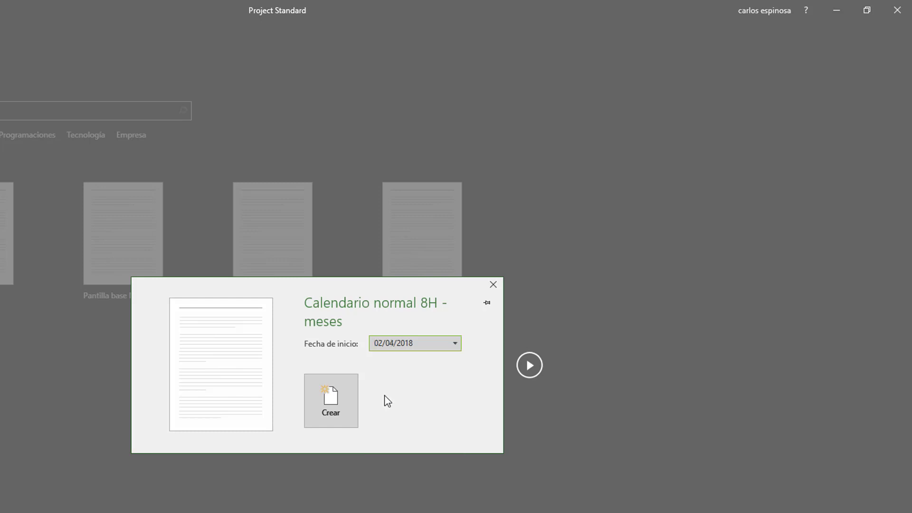
click(345, 399)
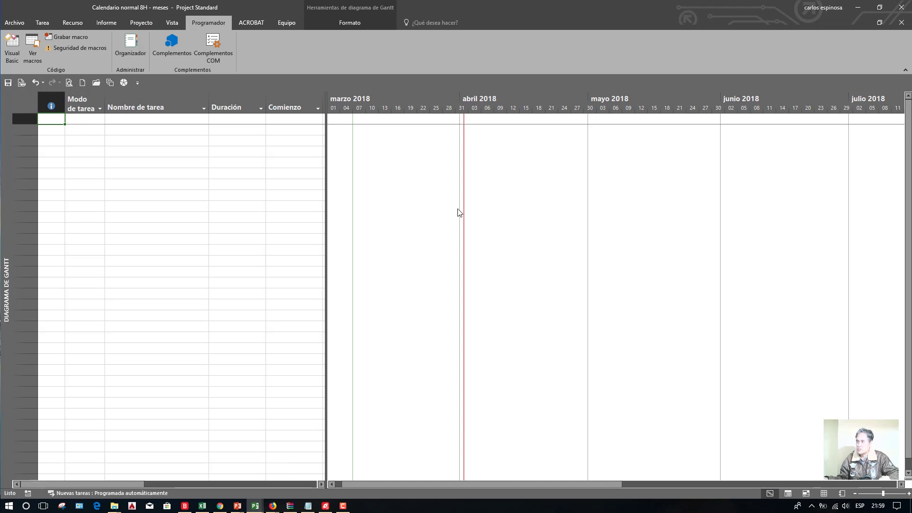
Step: Widen the task table to show the Fin column and insert a Nivel de esquema column before Modo de tarea
drag(326, 139, 384, 179)
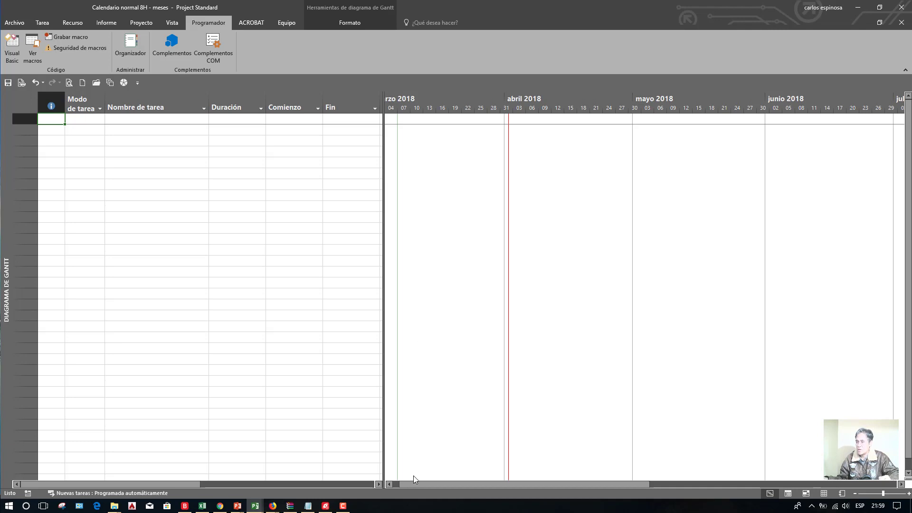
drag(415, 485, 404, 483)
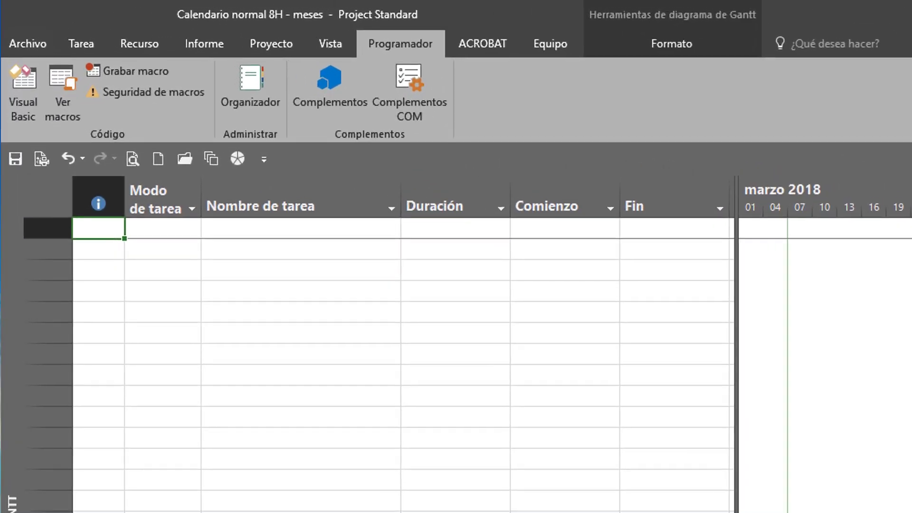
right_click(162, 199)
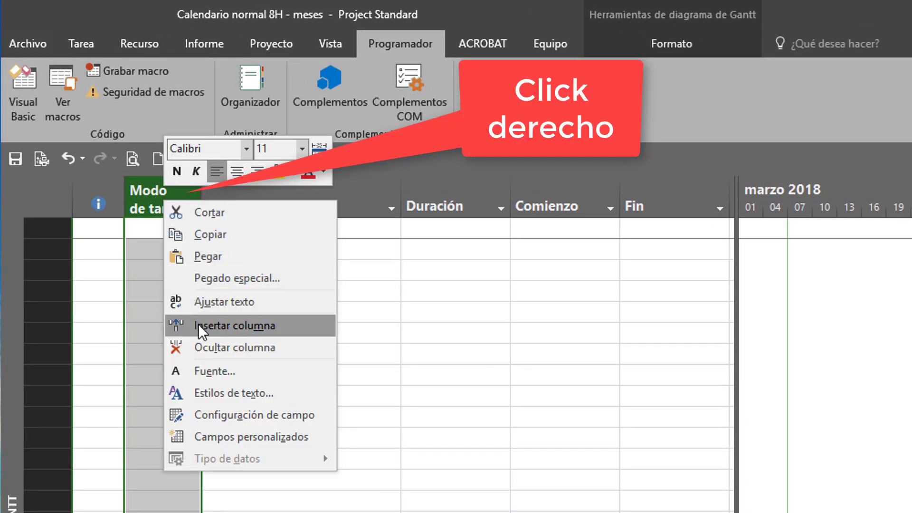
click(195, 325)
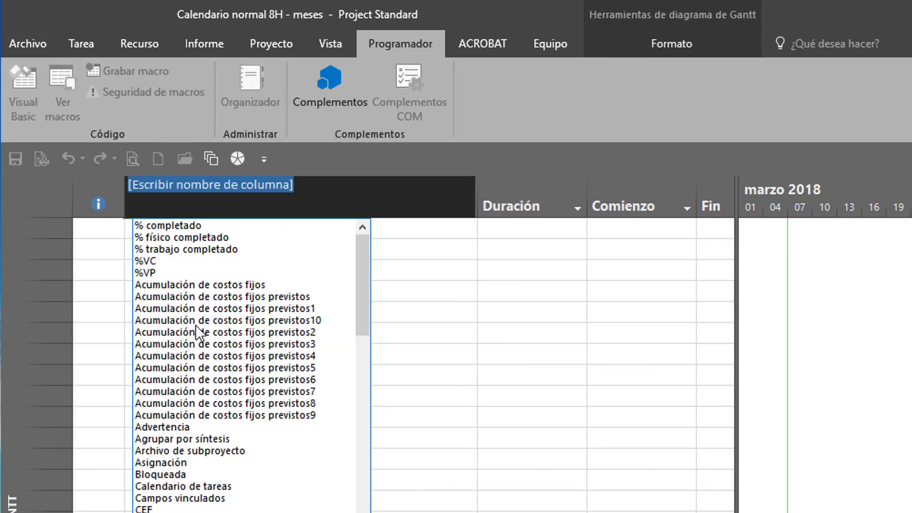
text(nivel de esquema)
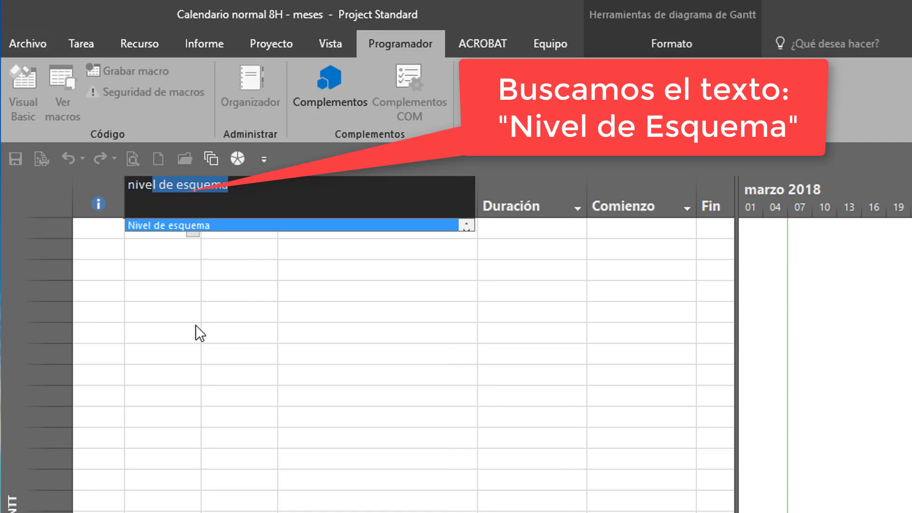
key(Return)
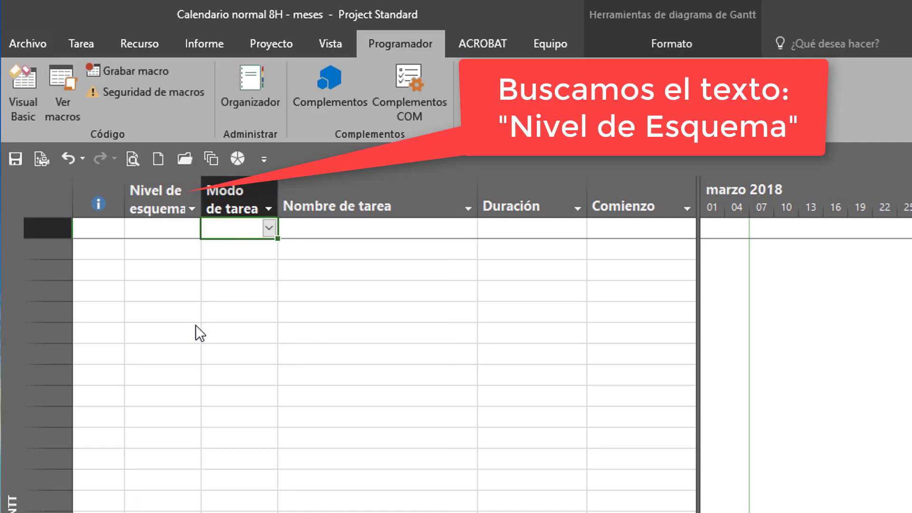
click(180, 247)
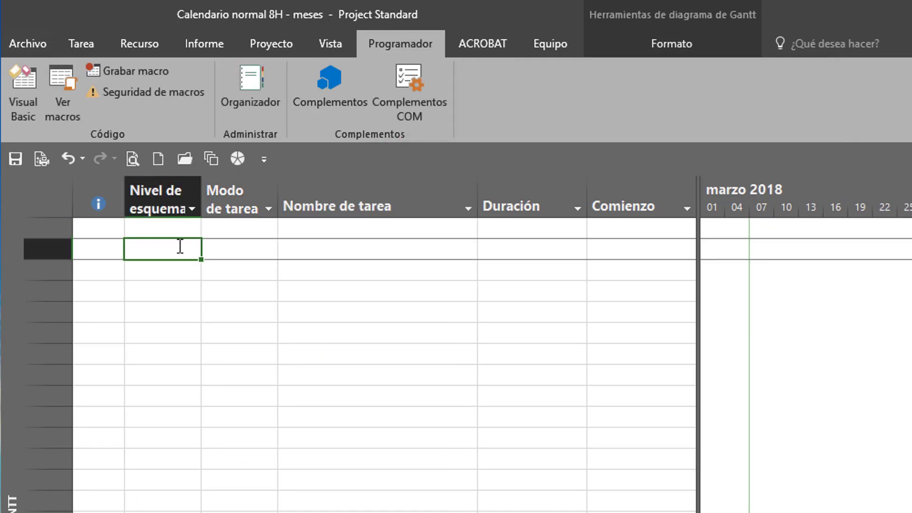
click(164, 191)
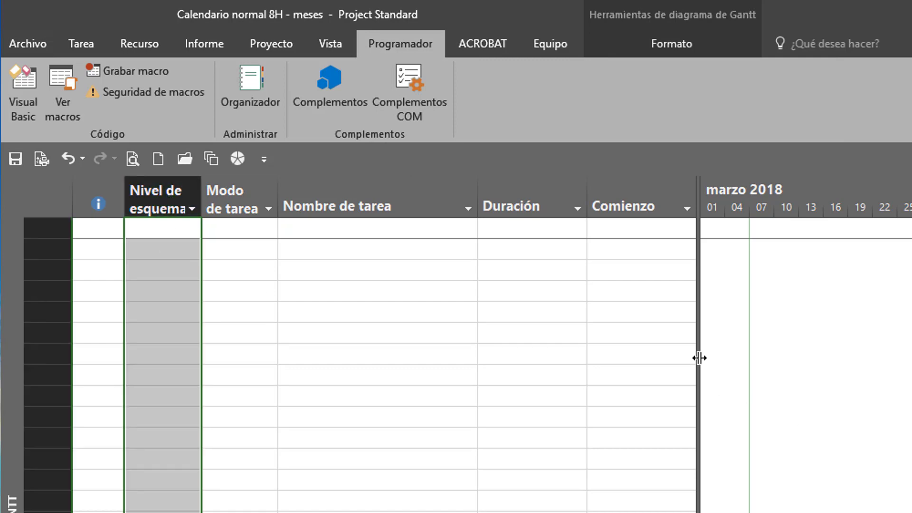
Step: Widen the task table further and hide the Modo de tarea and indicators columns
drag(700, 357, 774, 372)
click(237, 196)
right_click(239, 208)
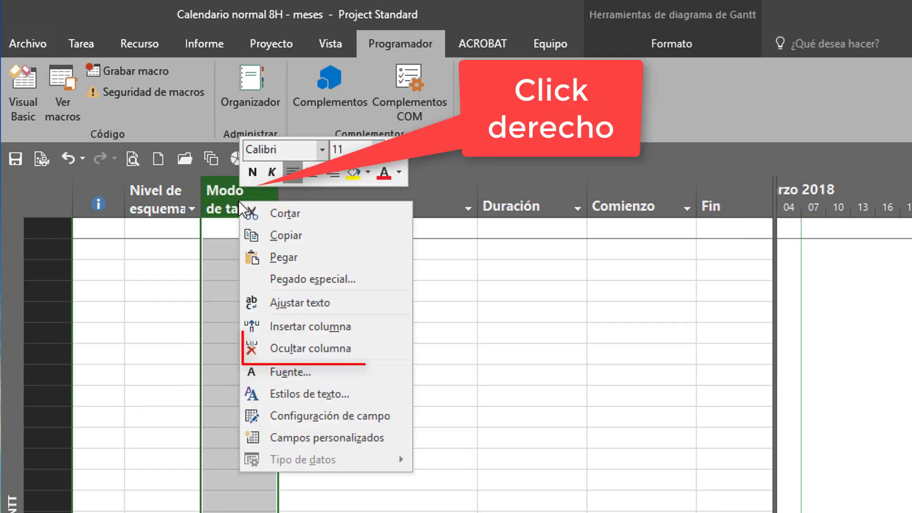
click(272, 350)
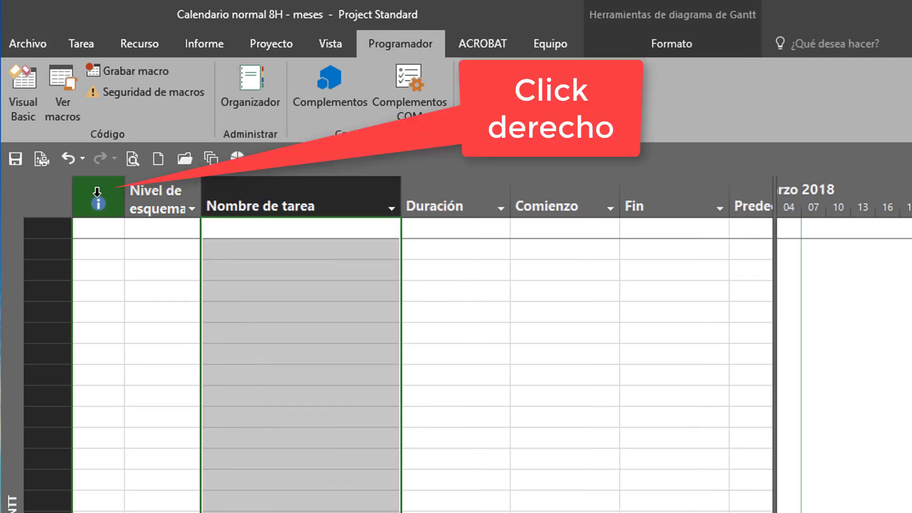
click(97, 192)
right_click(97, 193)
click(142, 344)
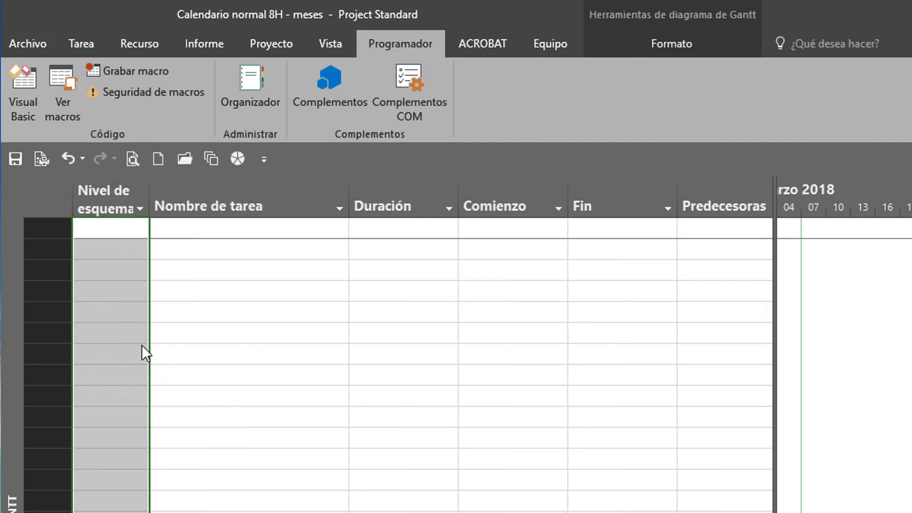
Step: Widen the Nivel de esquema column so its full heading fits
click(139, 311)
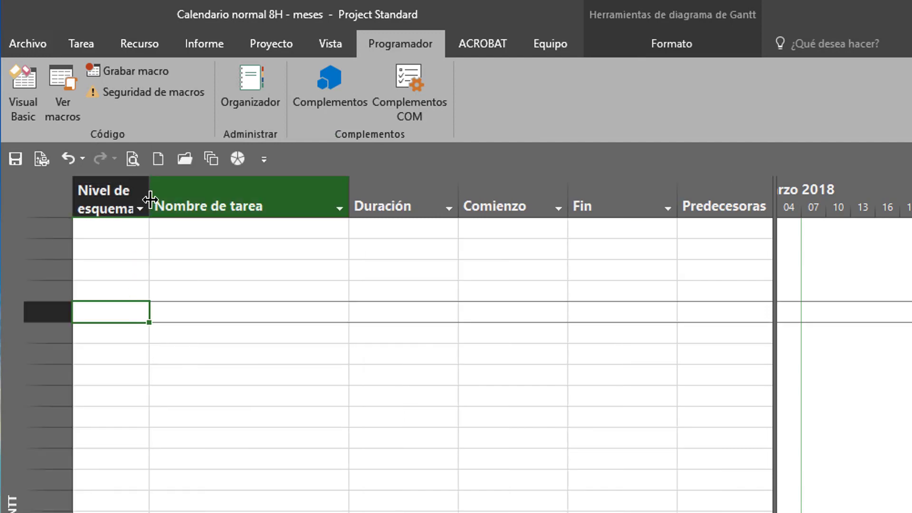
drag(150, 199, 182, 202)
click(124, 285)
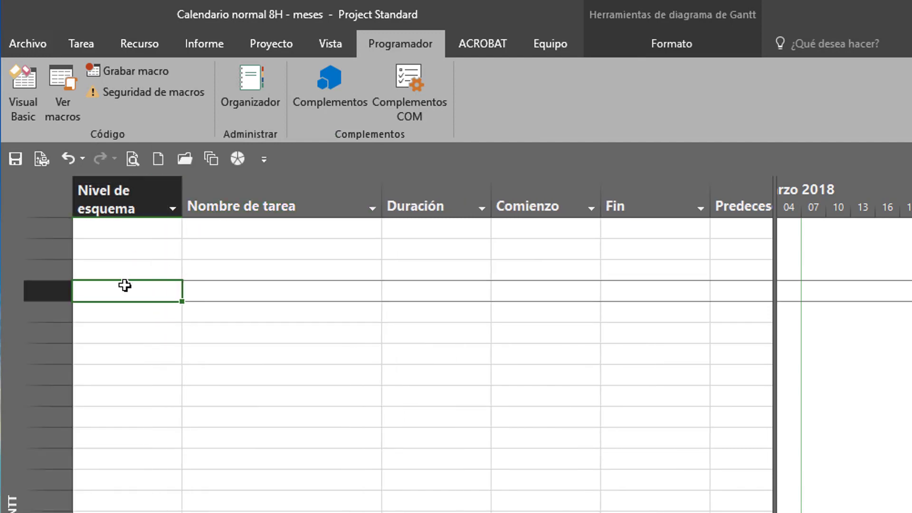
Step: Review the Nombre de tarea, Duración, Comienzo, Fin and Predecesoras columns and the Gantt timescale from April 2018
click(255, 192)
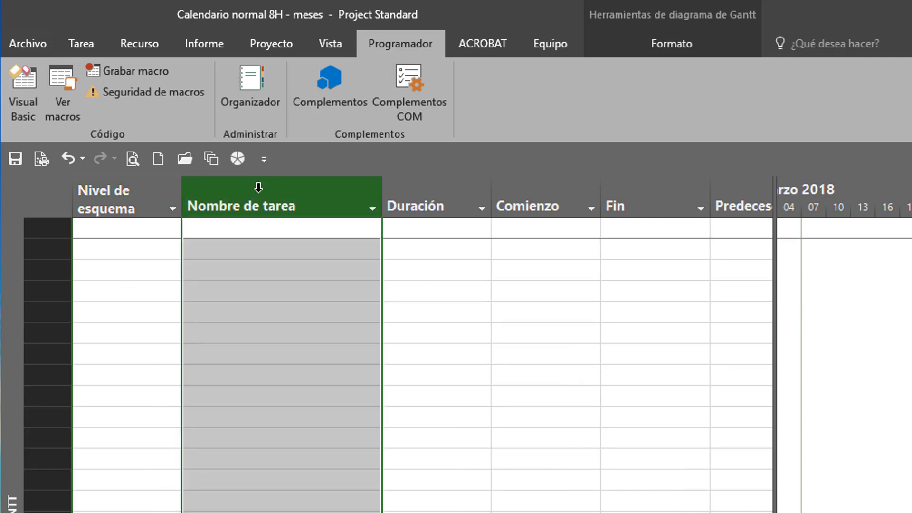
click(447, 192)
click(536, 191)
click(619, 191)
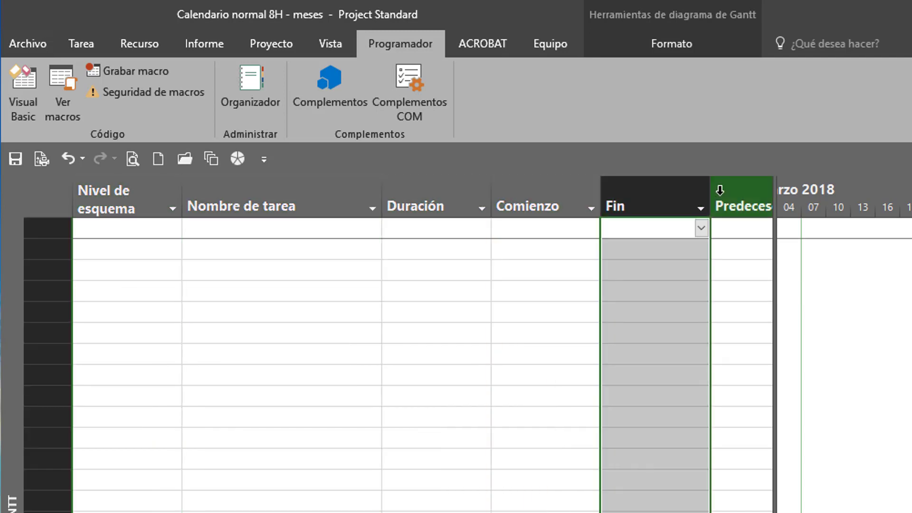
click(724, 191)
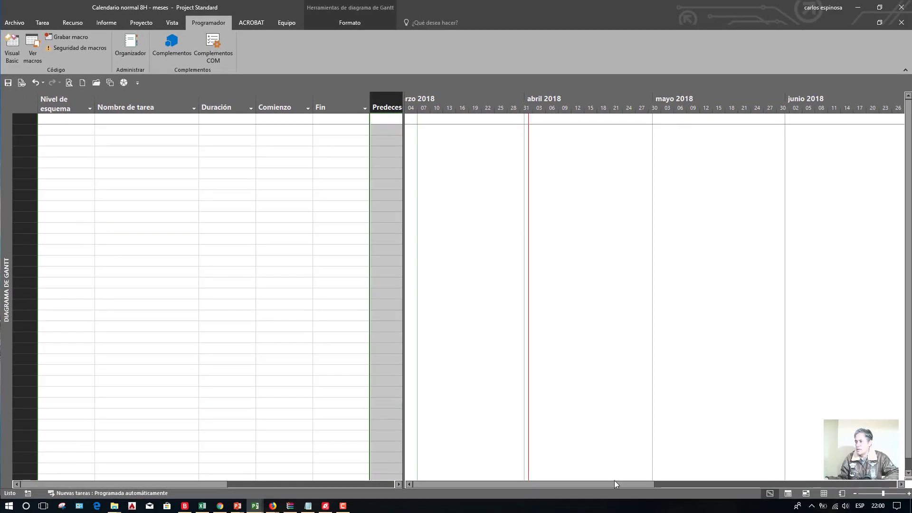
drag(614, 483, 663, 483)
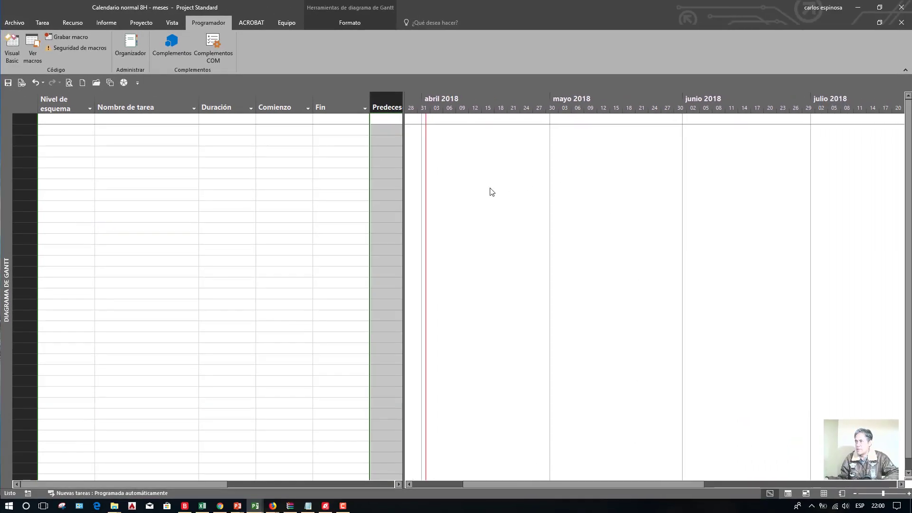
click(56, 196)
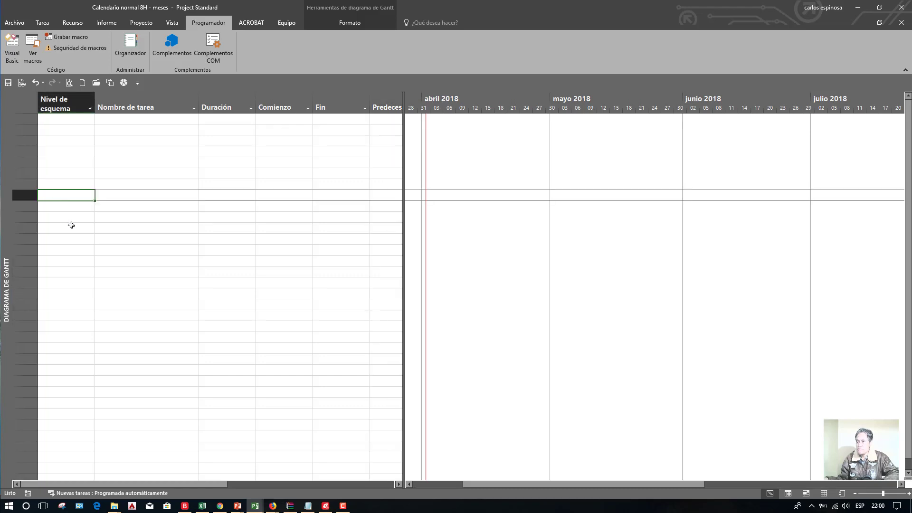
Step: Switch to the PROJ01-SMA.xlsm workbook in Excel and examine the d (horas) durations on the PRESUPUESTO sheet
mouse_move(206, 507)
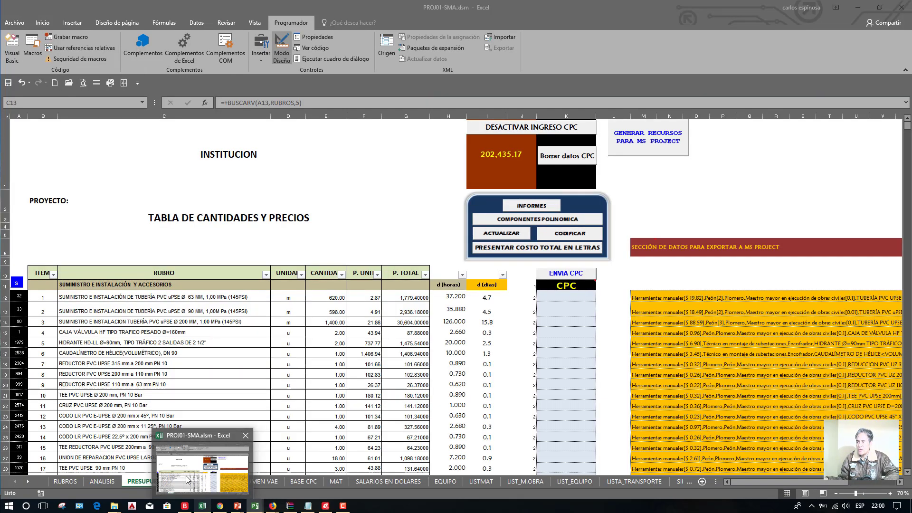
click(187, 480)
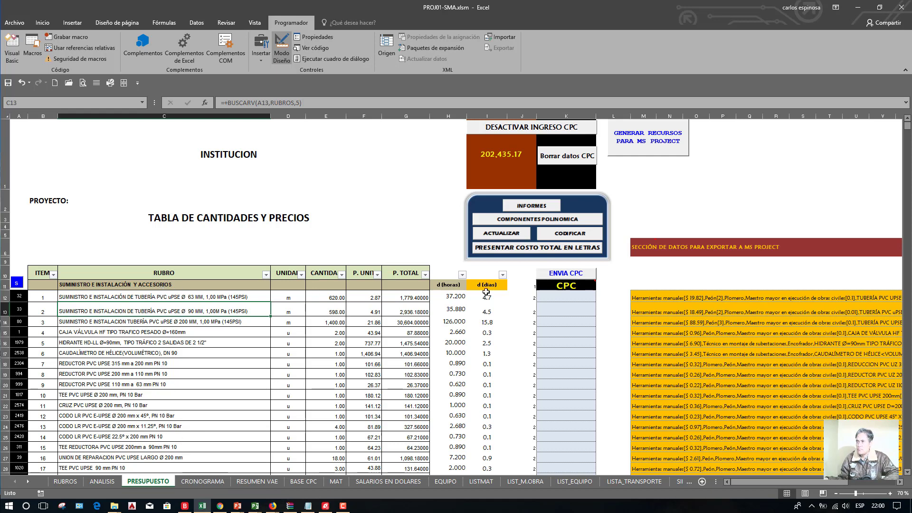
drag(454, 295, 455, 442)
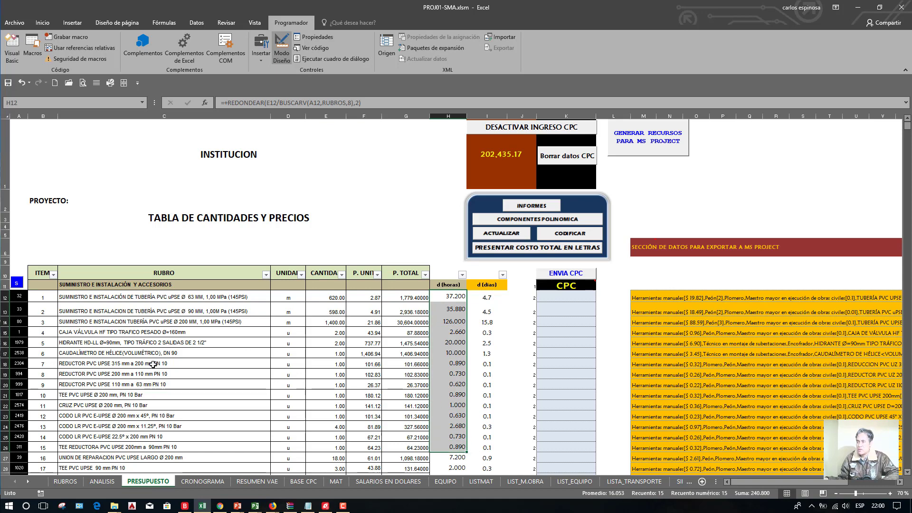
Step: Look through the budget's section headings and their items in the RUBRO column, starting from SUMINISTRO E INSTALACIÓN Y ACCESORIOS
click(138, 284)
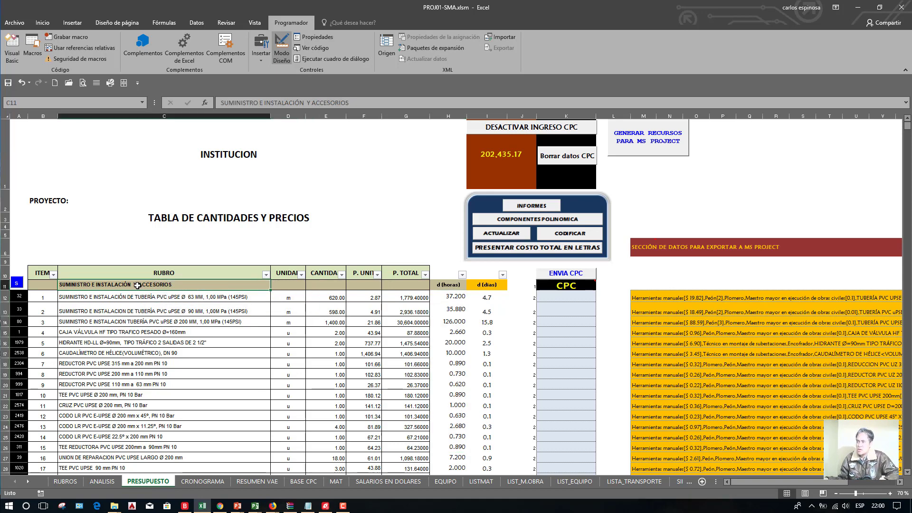
scroll(137, 285, down, 20)
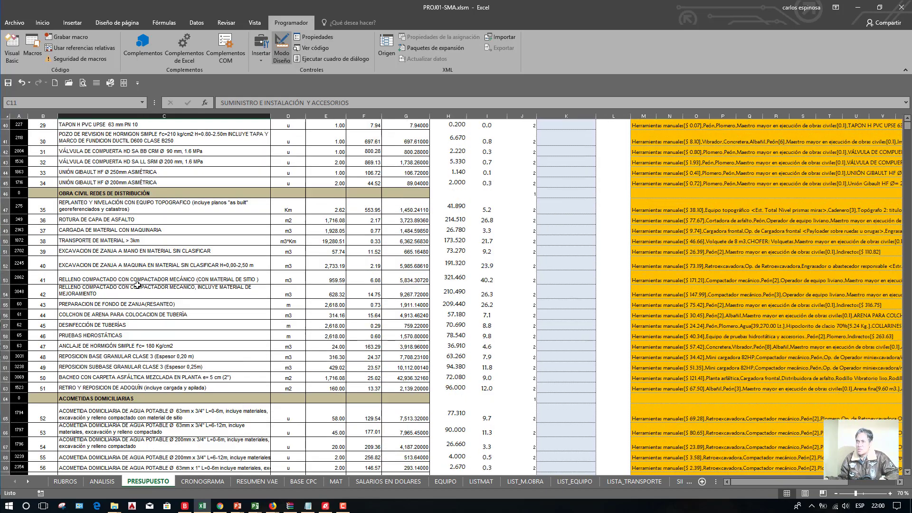
scroll(137, 285, up, 20)
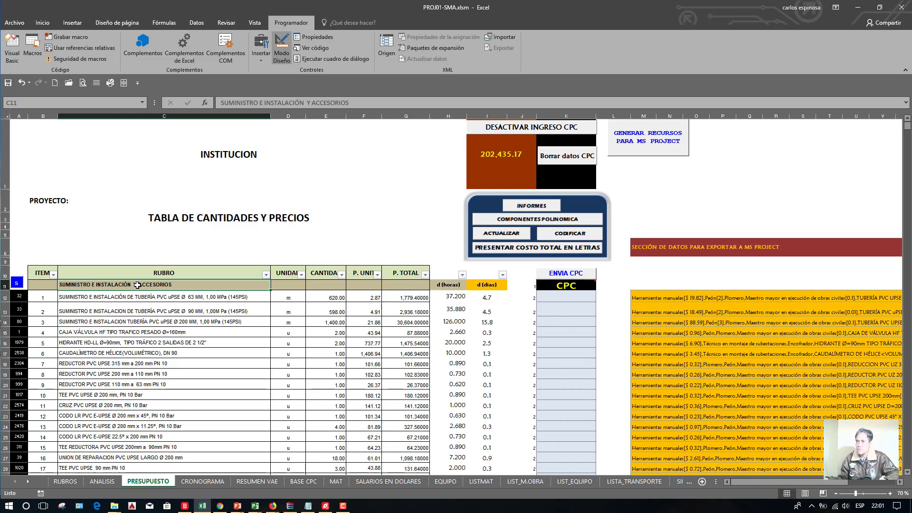
scroll(137, 285, down, 4)
scroll(138, 285, up, 3)
click(137, 281)
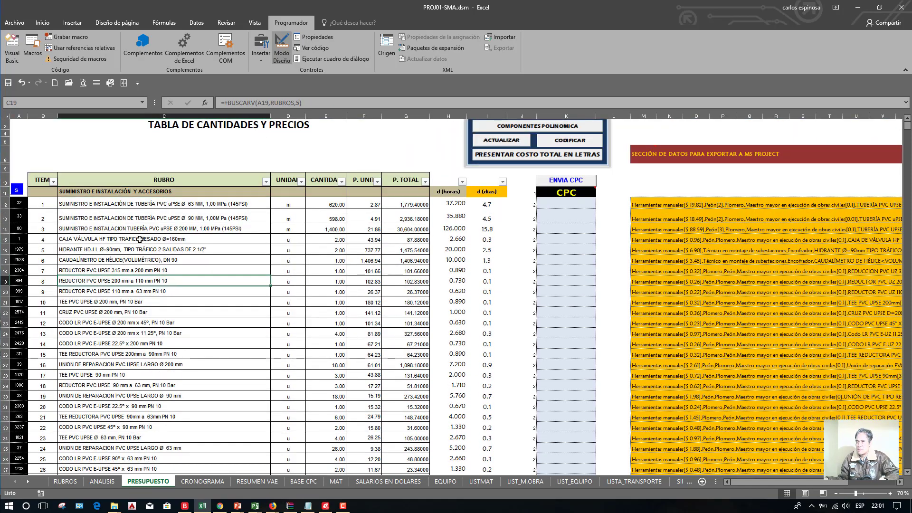
click(139, 192)
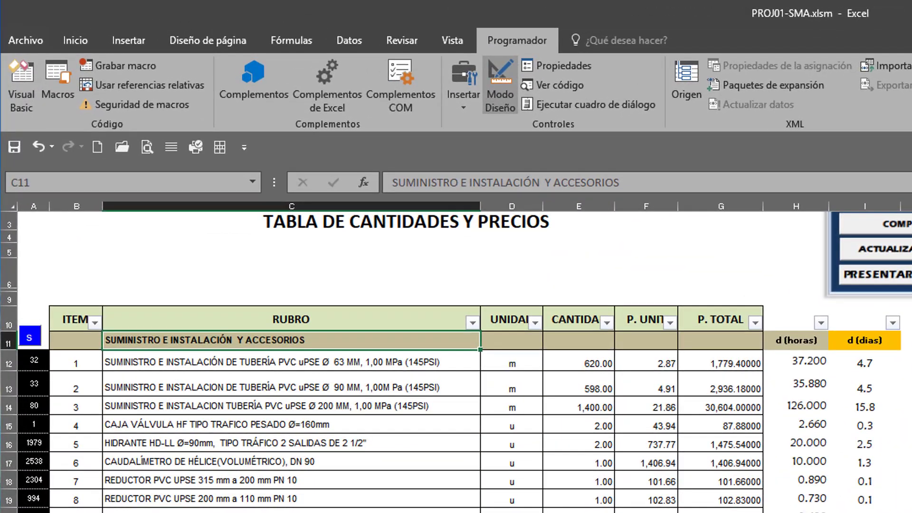
scroll(212, 421, up, 1)
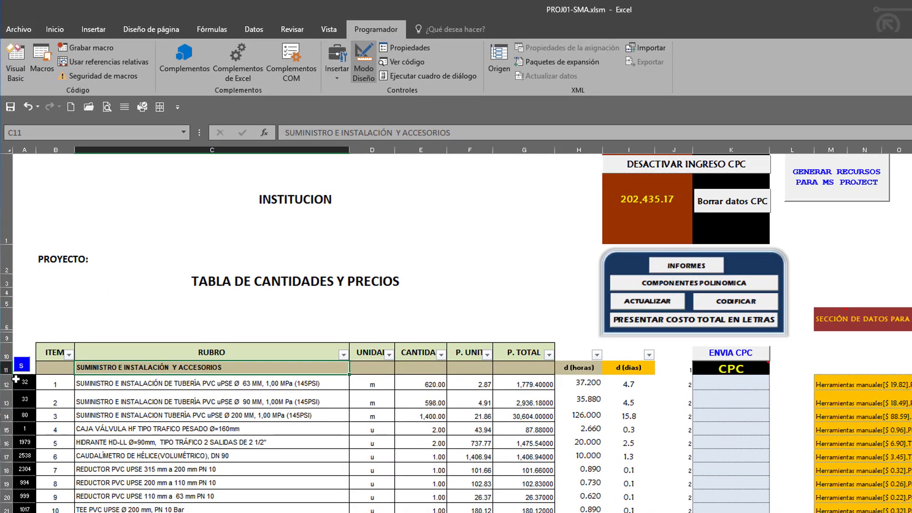
Step: Copy the RUBRO column entries from the SUMINISTRO E INSTALACIÓN Y ACCESORIOS heading in C11 through the last ACERAS item in row 77
drag(85, 380, 105, 494)
click(109, 365)
drag(166, 369, 130, 439)
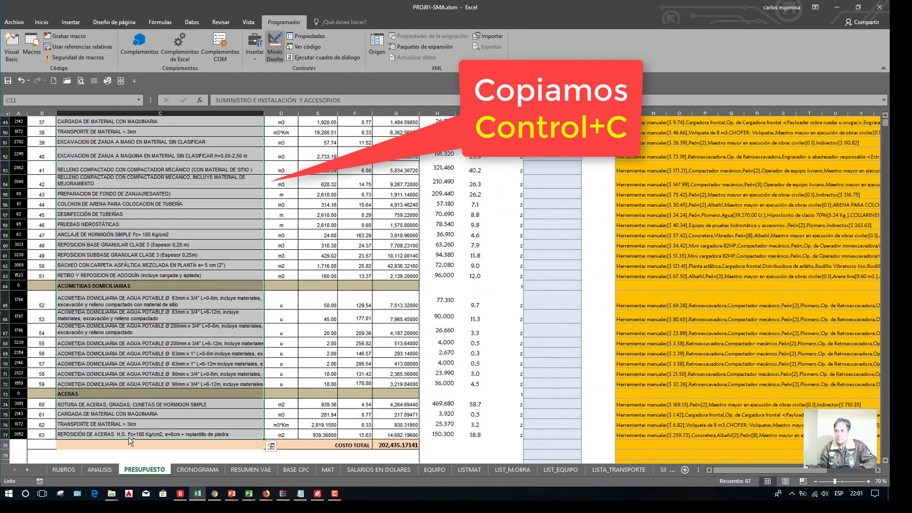
key(ctrl+c)
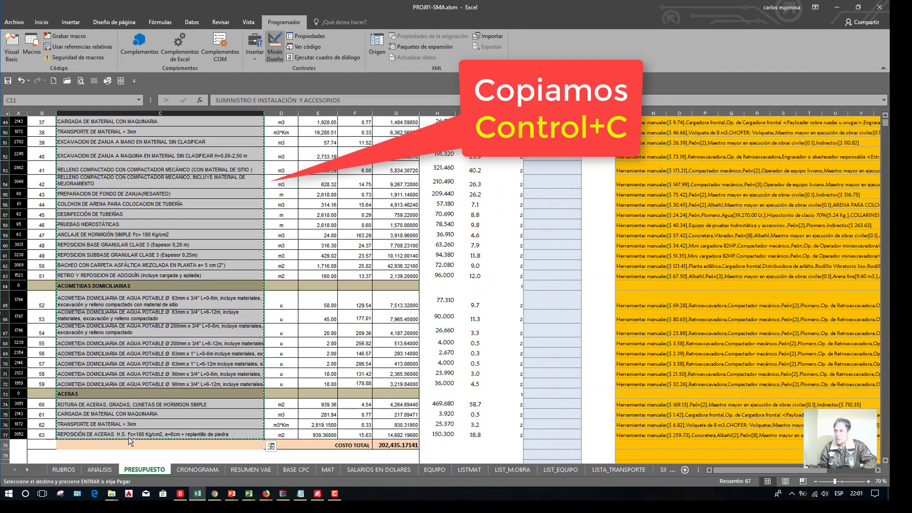
Step: Switch to the Calendario normal 8H - meses schedule in Project and paste the copied budget items into the whole Nombre de tarea column
key(alt+Tab)
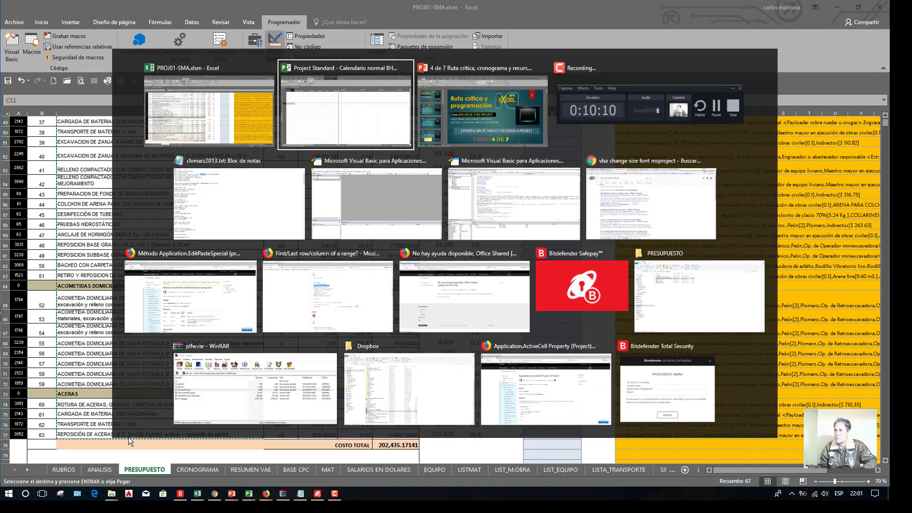
click(156, 116)
key(ctrl+v)
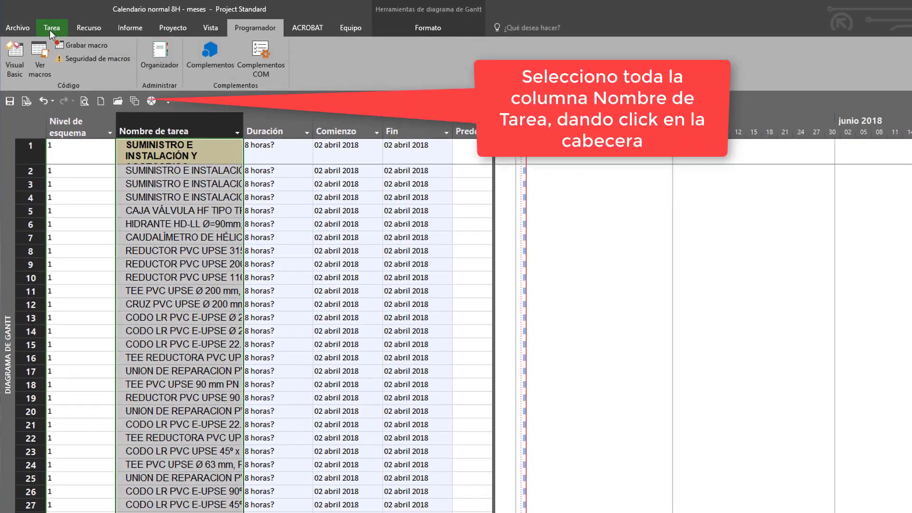
Step: Set the font size of the Nombre de tarea column to 10 and widen the column
click(50, 29)
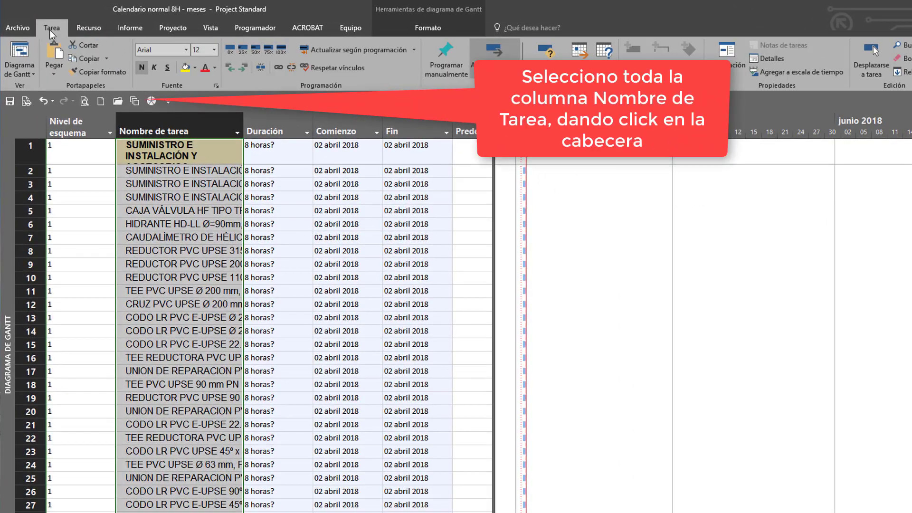
click(213, 49)
click(207, 83)
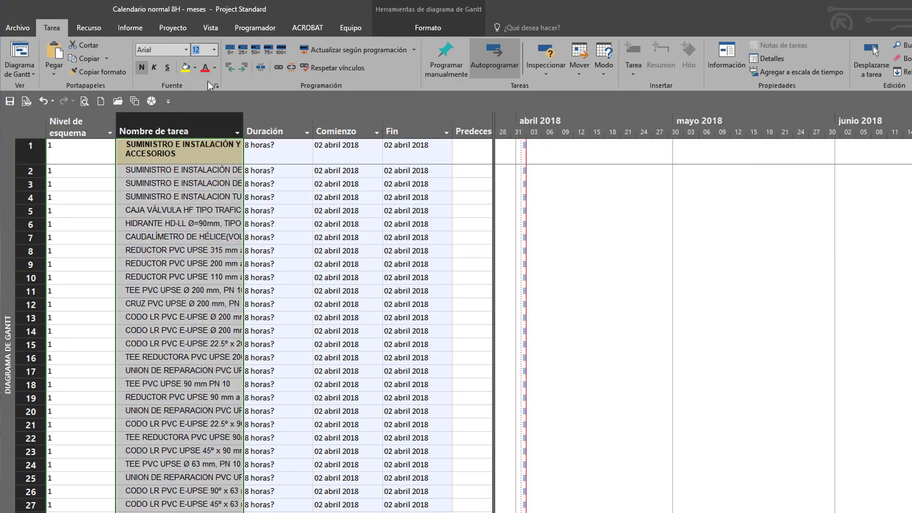
drag(243, 122, 286, 122)
click(190, 262)
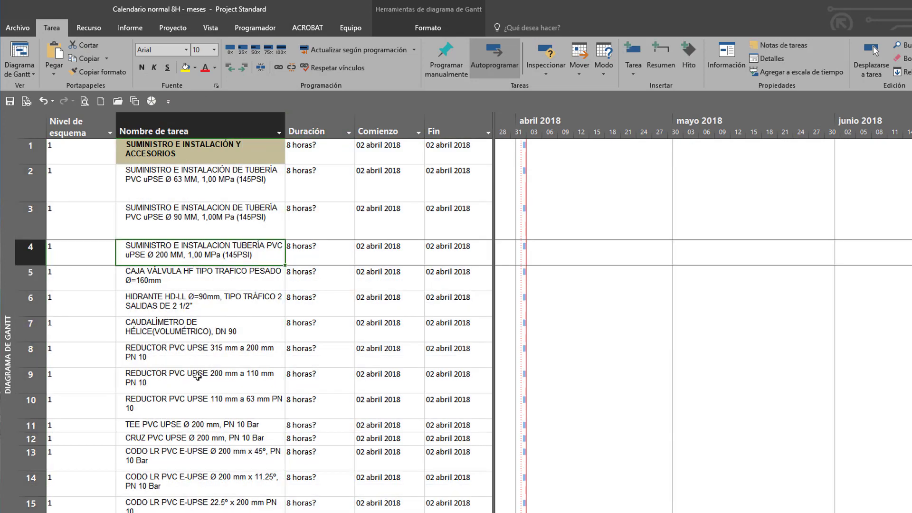
Step: Look through the pasted task list from the first heading down to the last ACERAS item
click(203, 163)
scroll(166, 404, down, 7)
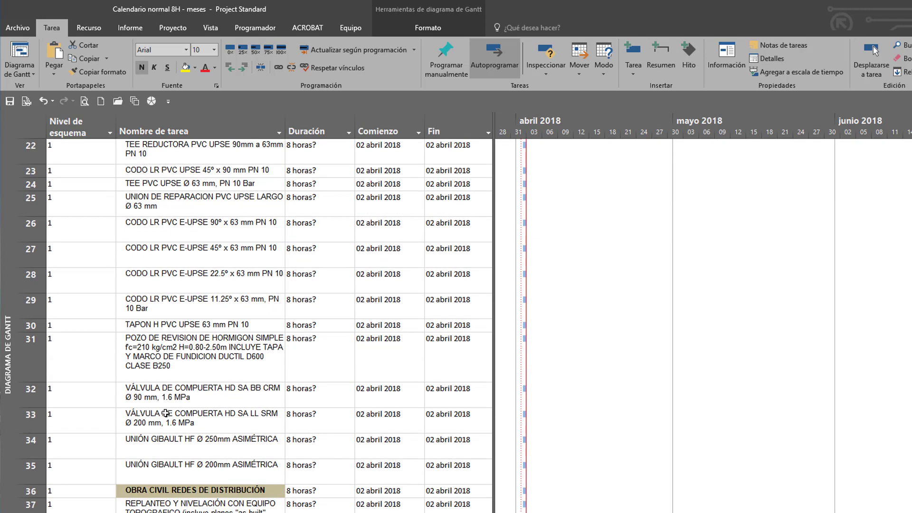
scroll(166, 414, down, 4)
scroll(165, 413, down, 6)
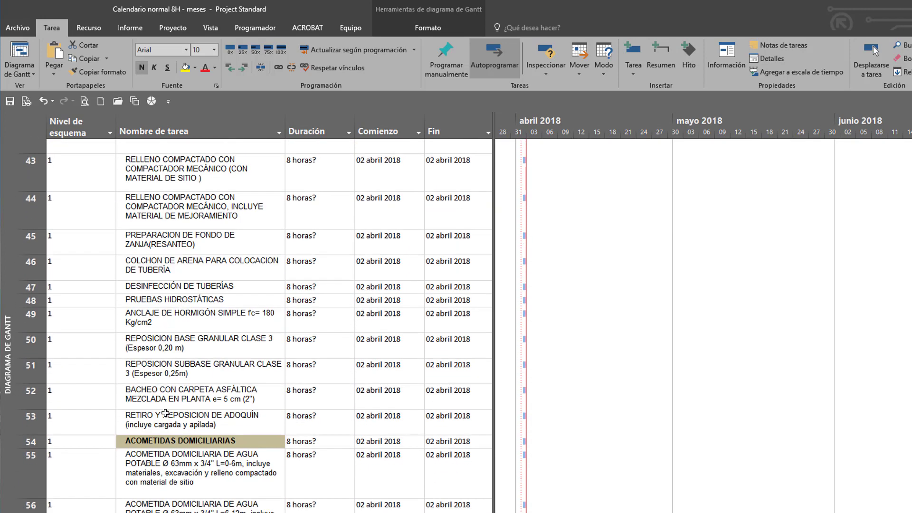
scroll(165, 413, down, 4)
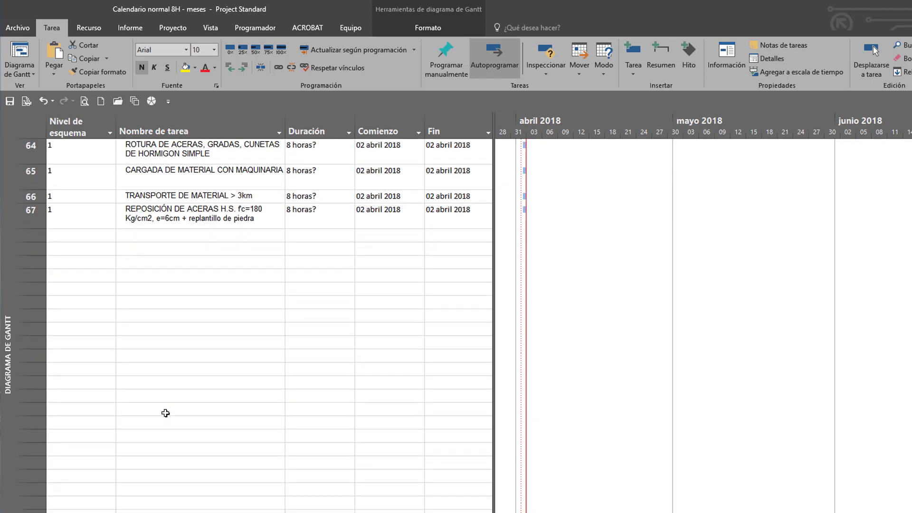
scroll(165, 414, up, 9)
key(ctrl+Up)
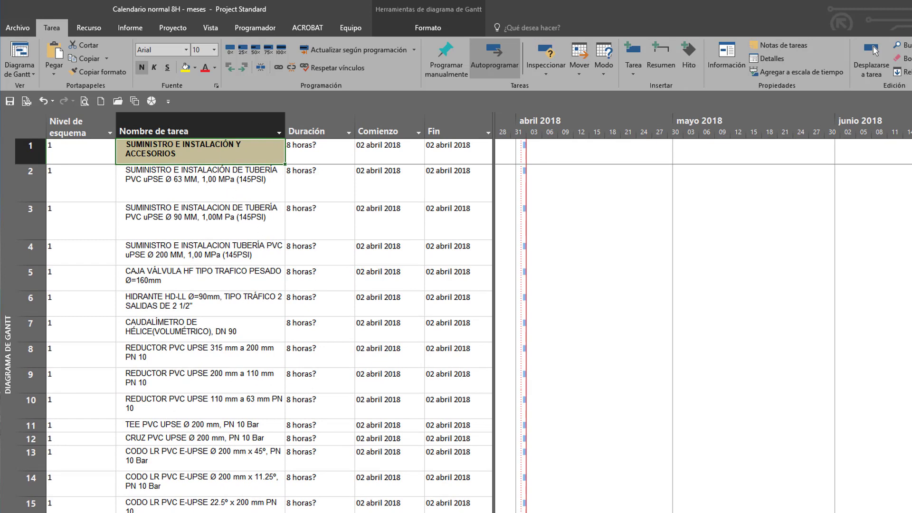
Step: Compare the SUMINISTRO E INSTALACIÓN Y ACCESORIOS heading with its items and locate where the OBRA CIVIL REDES DE DISTRIBUCIÓN heading begins
click(211, 171)
click(210, 275)
click(209, 385)
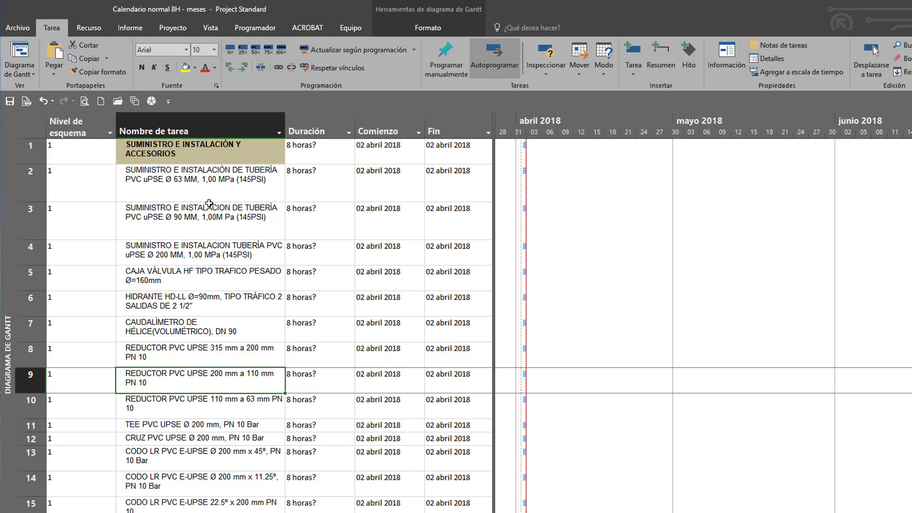
click(208, 157)
click(197, 208)
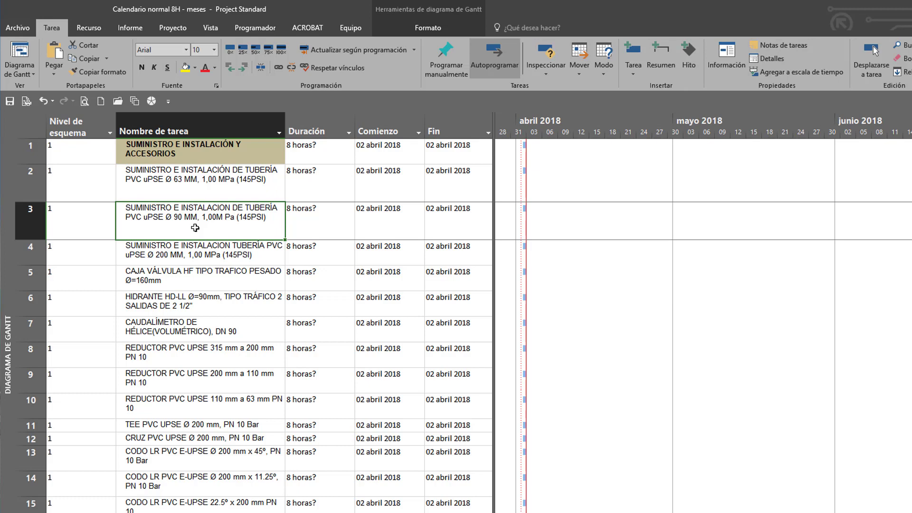
click(199, 156)
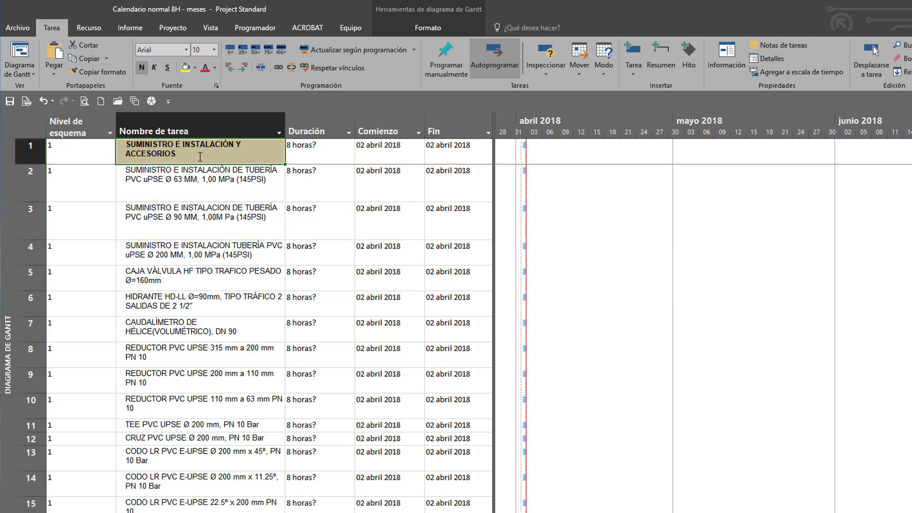
click(198, 190)
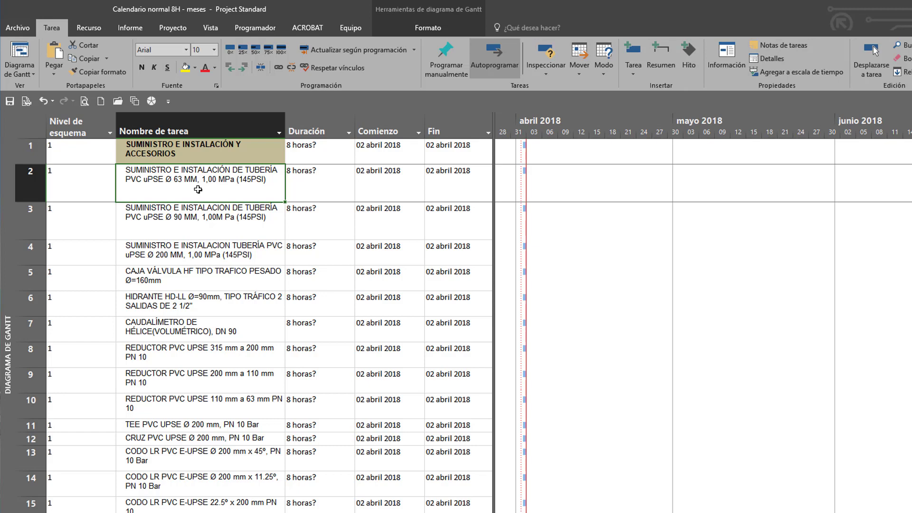
click(198, 159)
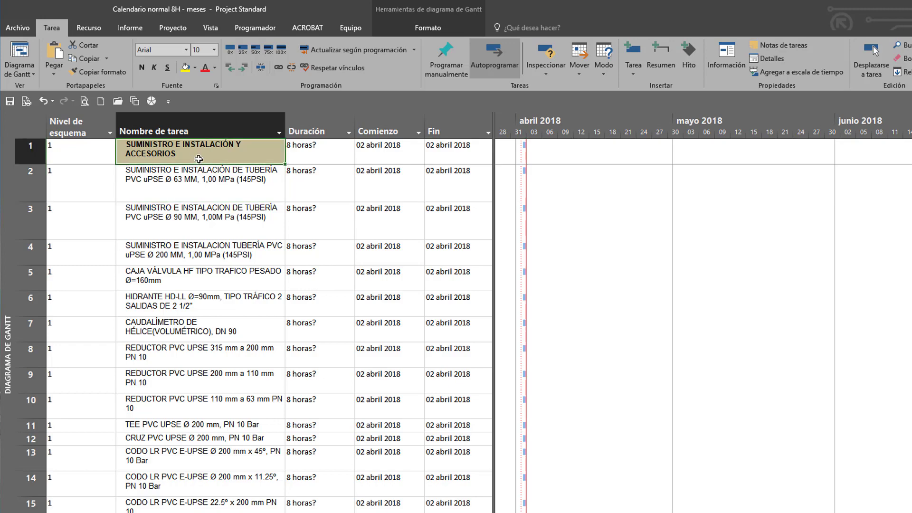
scroll(199, 159, down, 6)
scroll(183, 350, down, 3)
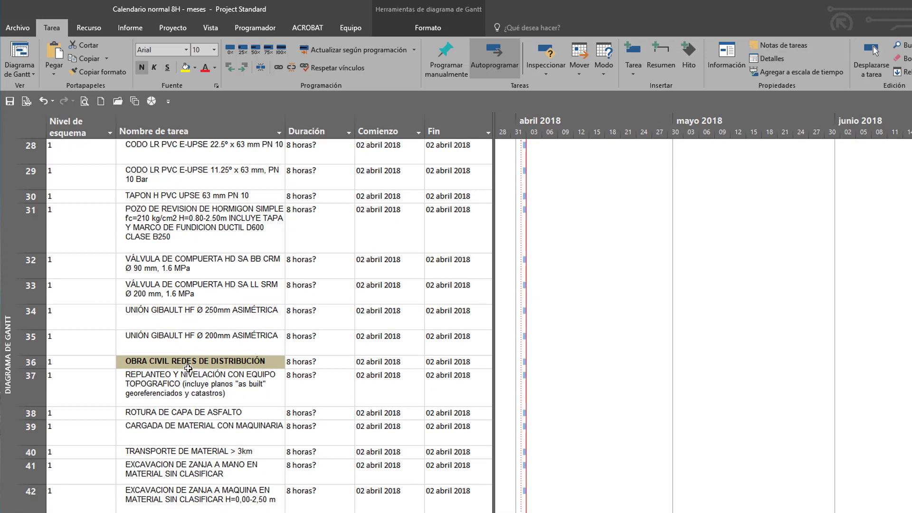
click(188, 367)
scroll(188, 368, up, 6)
scroll(188, 372, up, 3)
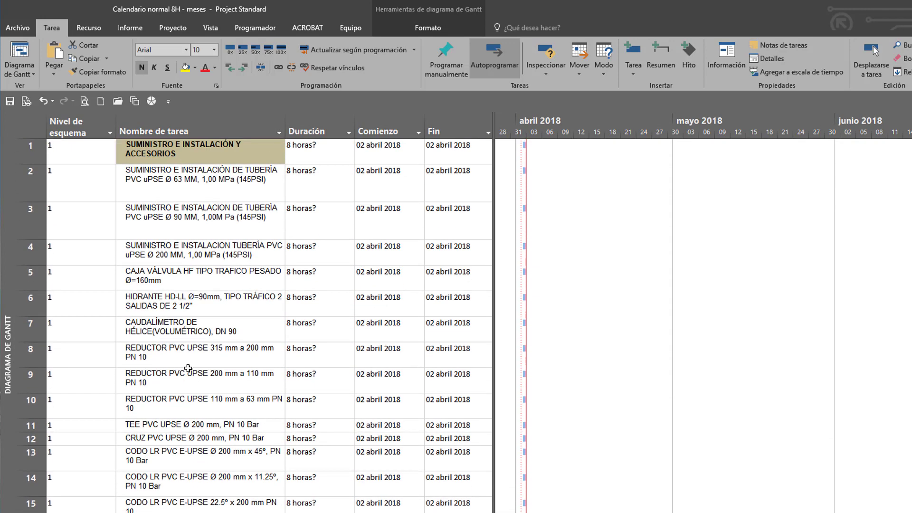
Step: Examine the first heading's outline level, duration and dates and the item tasks listed beneath it
click(189, 153)
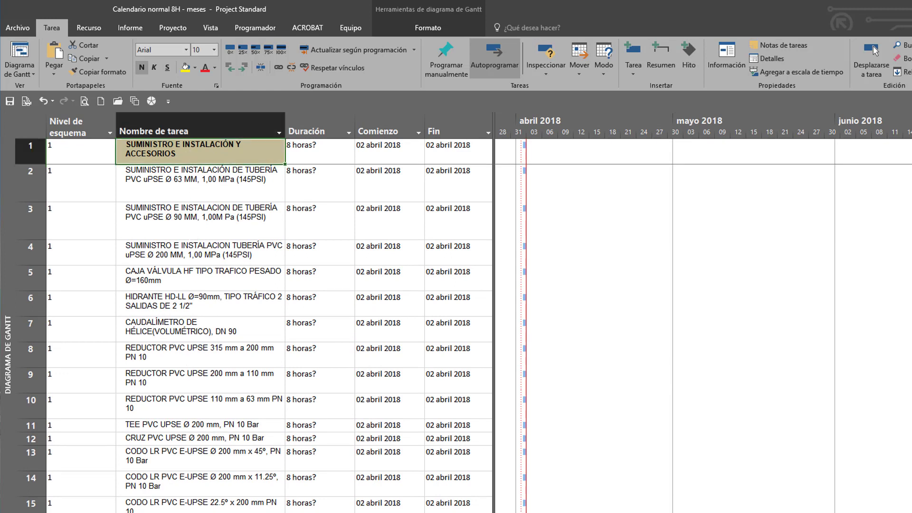
drag(190, 183, 186, 355)
click(187, 377)
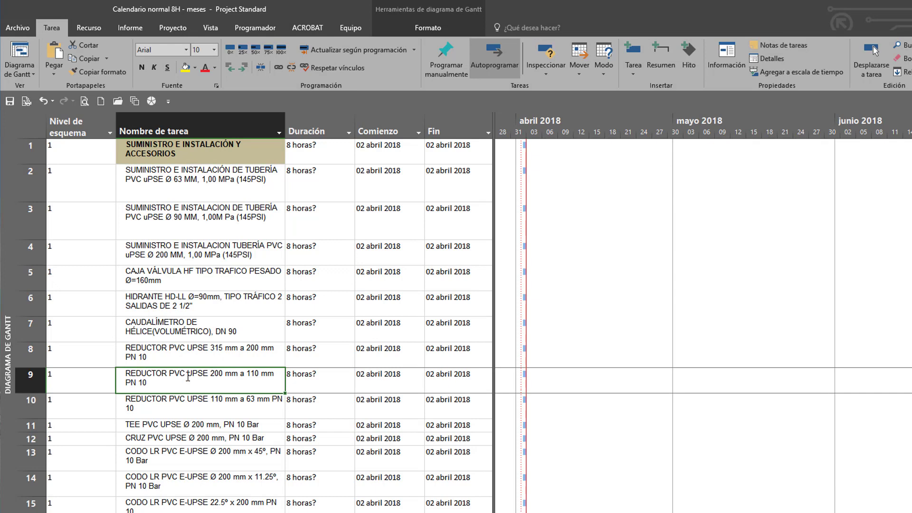
click(180, 186)
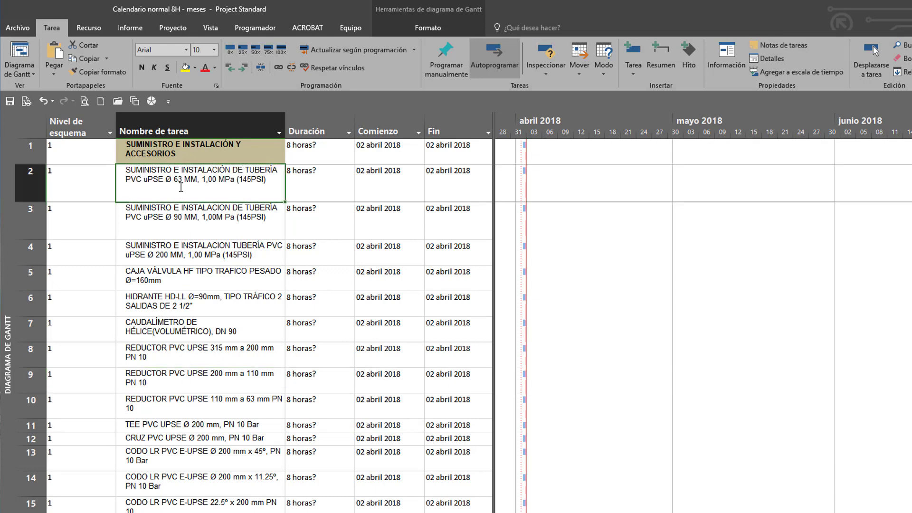
click(179, 157)
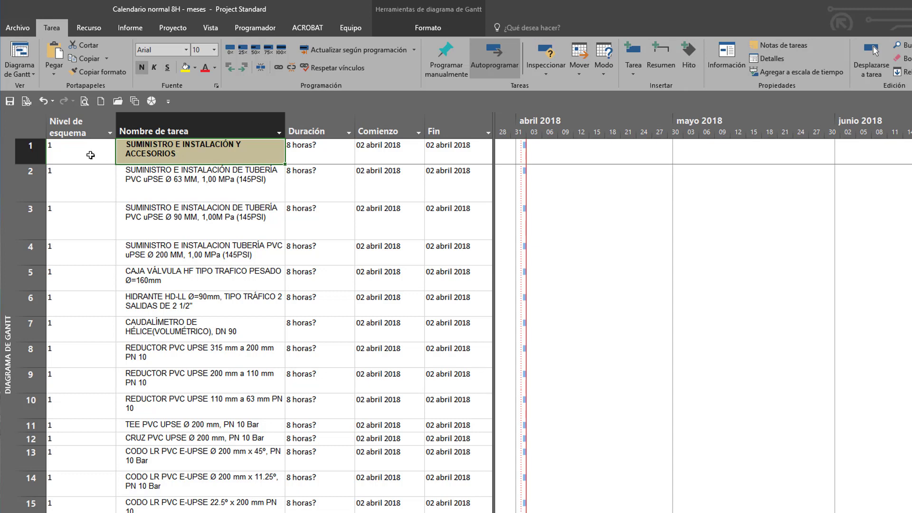
drag(90, 155, 383, 154)
click(177, 180)
drag(177, 181, 176, 353)
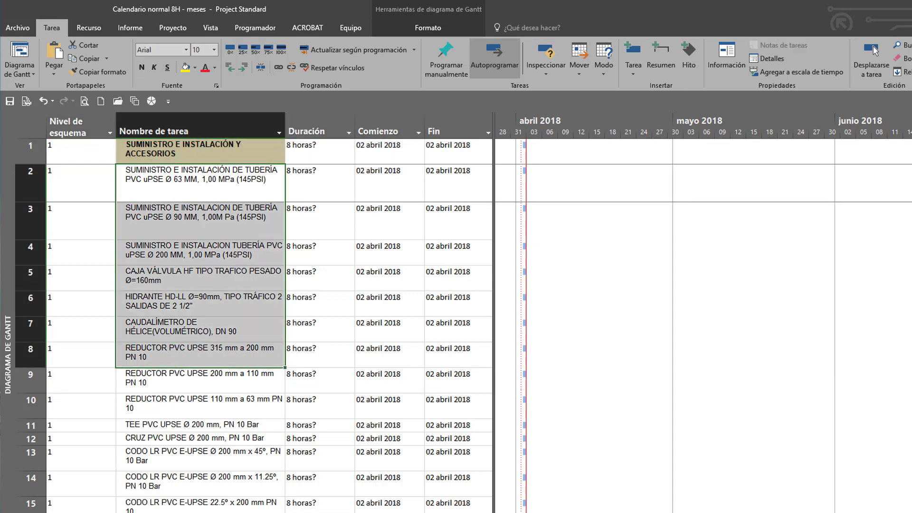
click(204, 259)
click(201, 194)
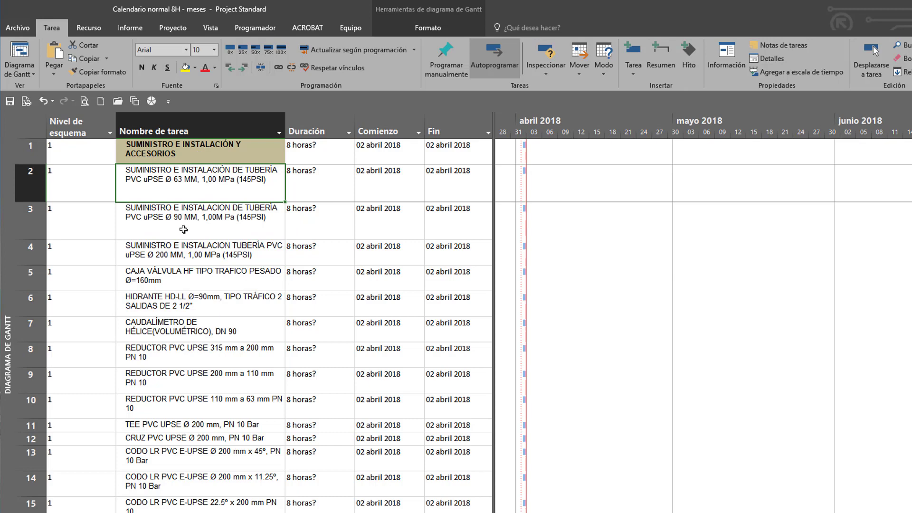
Step: Indent tasks 2 to 35 as subtasks of the SUMINISTRO E INSTALACIÓN Y ACCESORIOS heading
drag(187, 184, 184, 362)
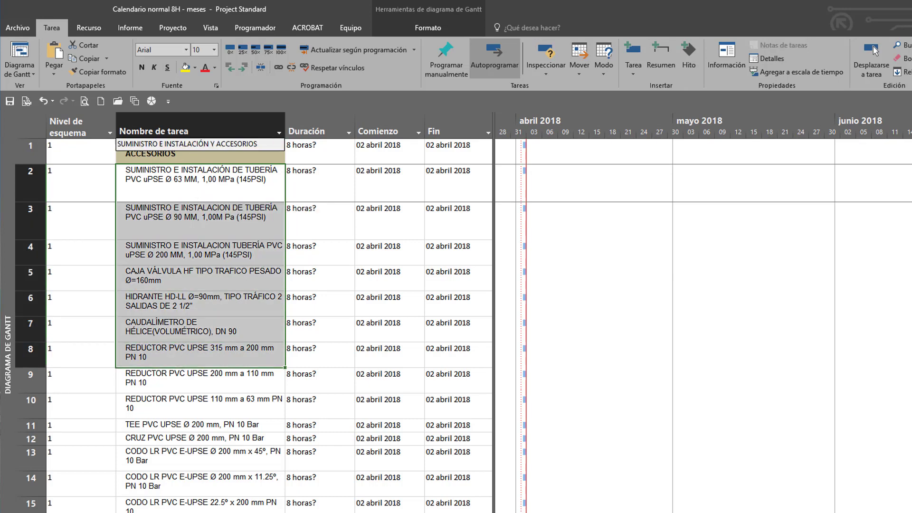
scroll(210, 381, down, 8)
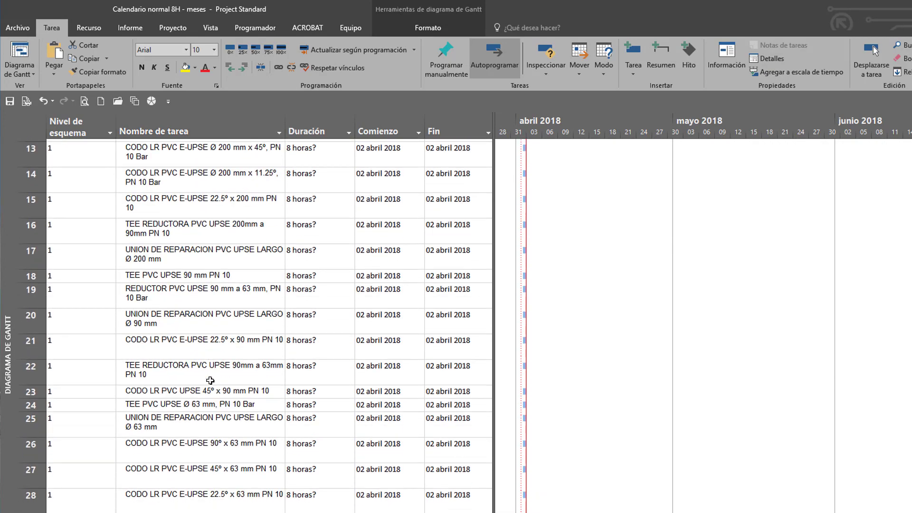
shift+click(203, 422)
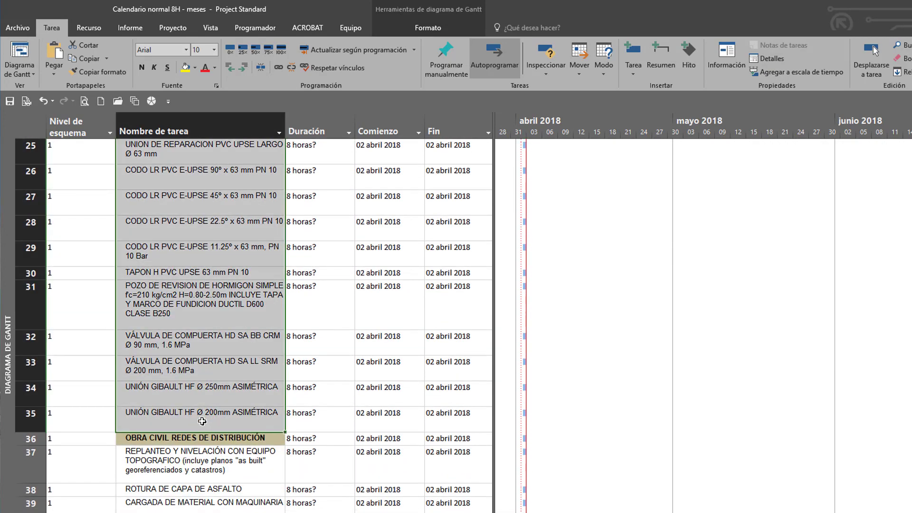
scroll(203, 422, up, 8)
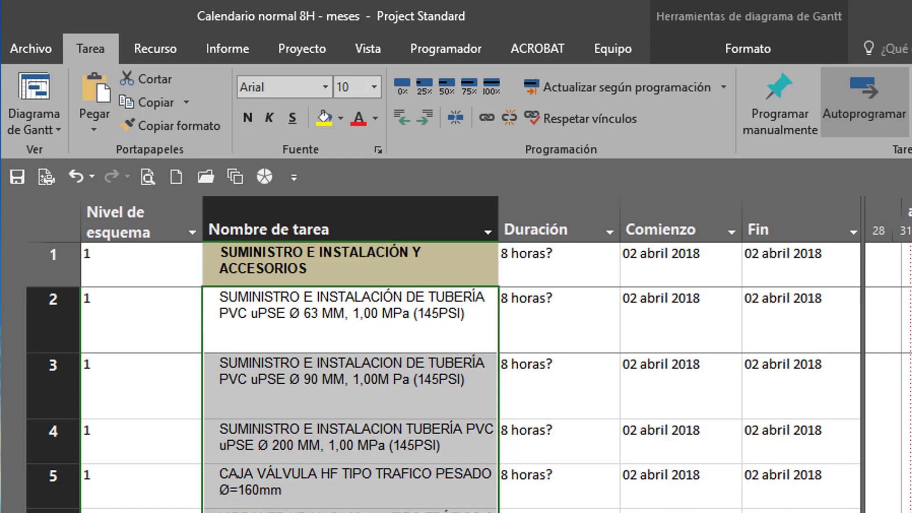
scroll(351, 494, down, 7)
scroll(351, 494, up, 6)
scroll(469, 377, up, 1)
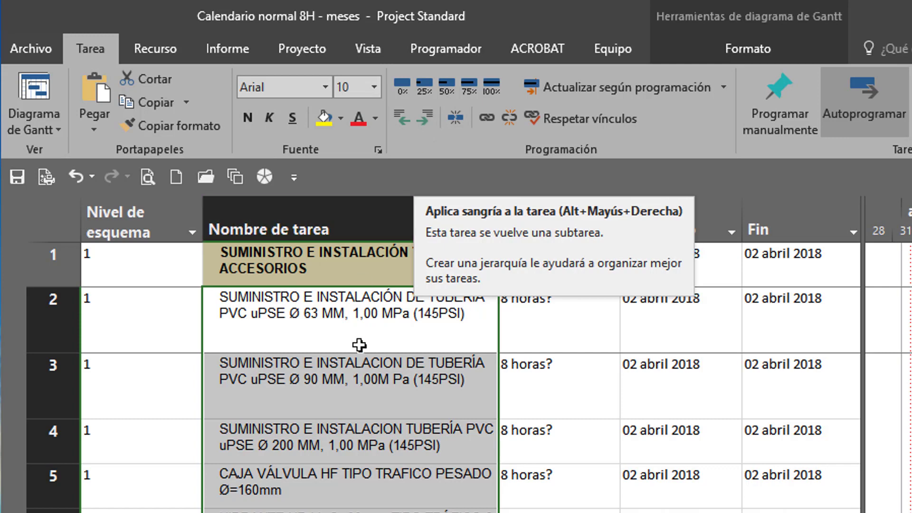
click(427, 119)
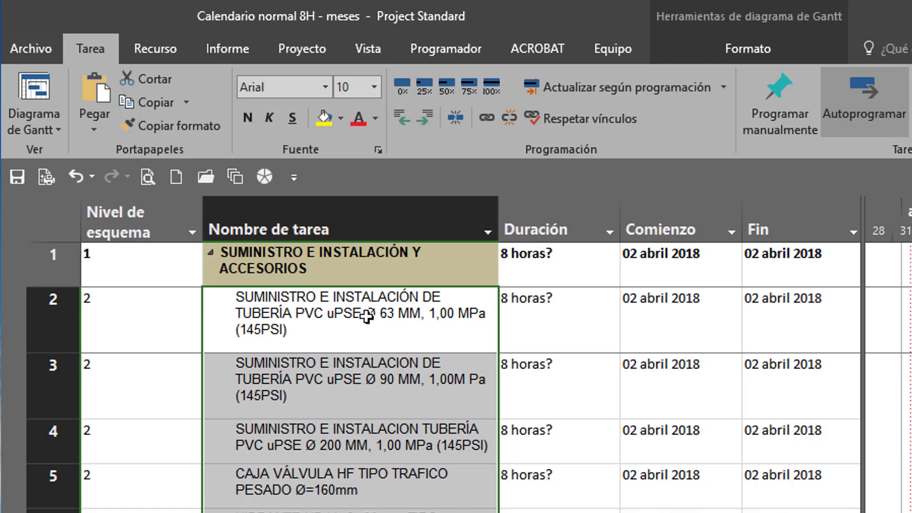
Step: Check the Nivel de esquema values of the first heading and its subtasks down to the OBRA CIVIL REDES DE DISTRIBUCIÓN section
click(154, 267)
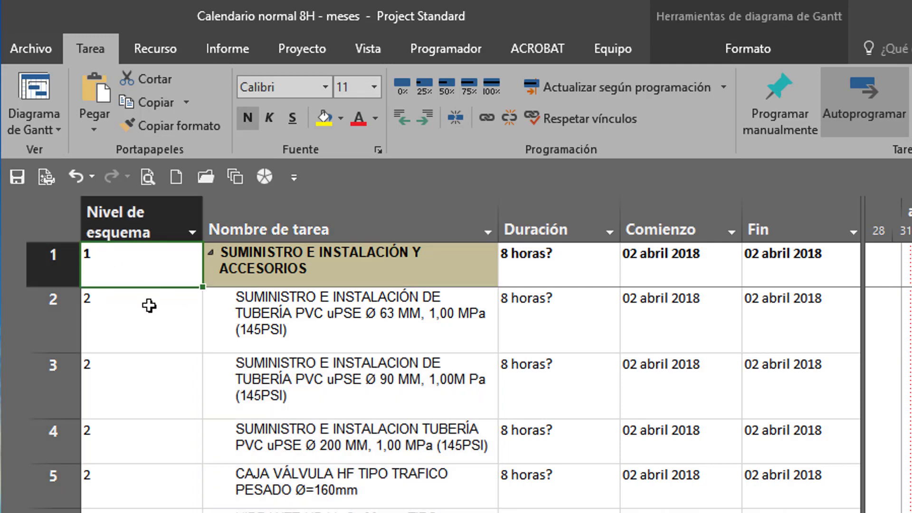
click(146, 329)
click(139, 393)
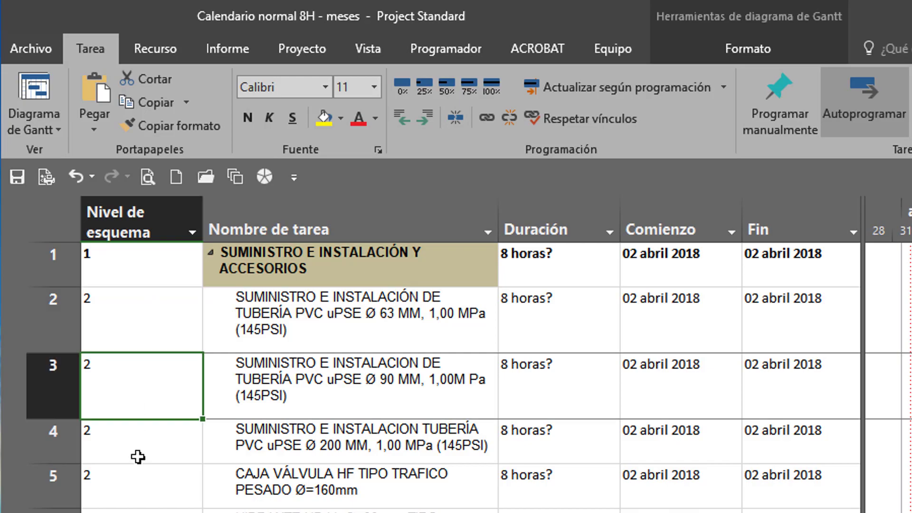
click(138, 457)
click(135, 501)
click(135, 512)
scroll(135, 509, down, 10)
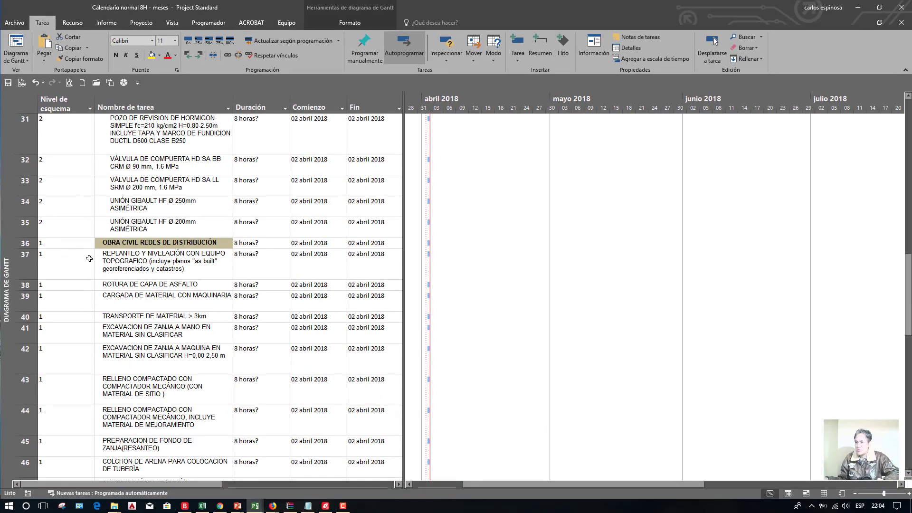
Step: Indent tasks 37 to 53 as subtasks of the OBRA CIVIL REDES DE DISTRIBUCIÓN heading
click(124, 258)
scroll(124, 271, down, 2)
scroll(123, 272, down, 2)
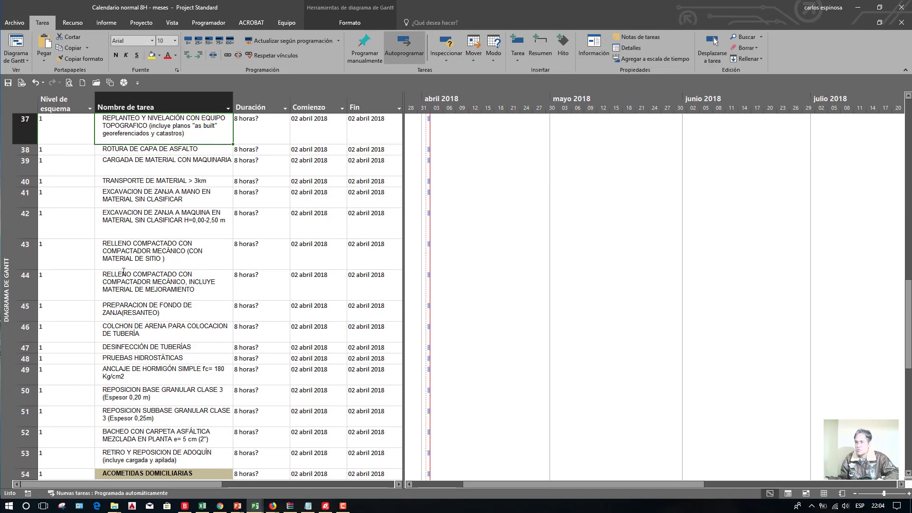
shift+click(120, 395)
scroll(120, 396, up, 3)
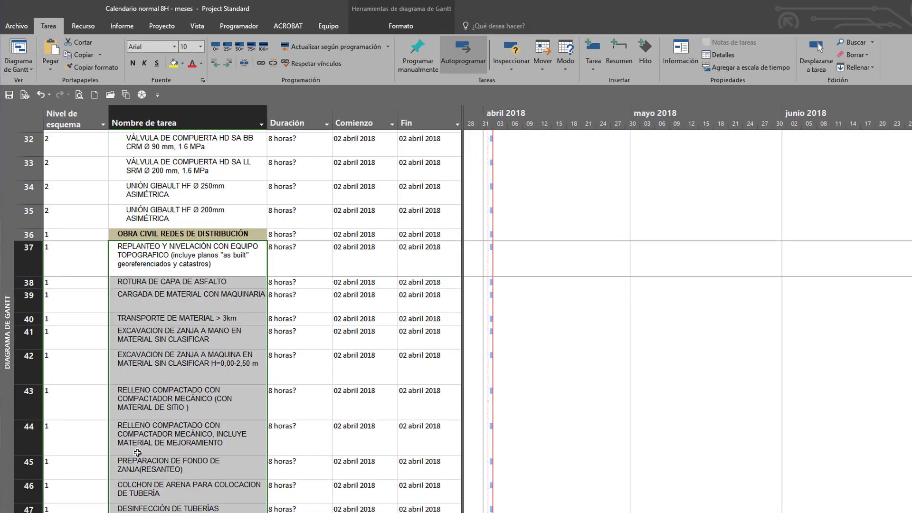
scroll(137, 453, up, 1)
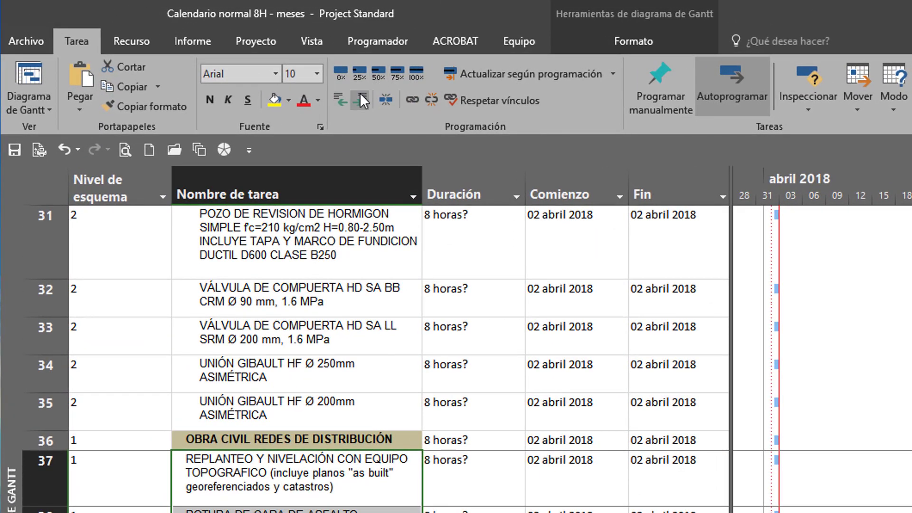
click(360, 93)
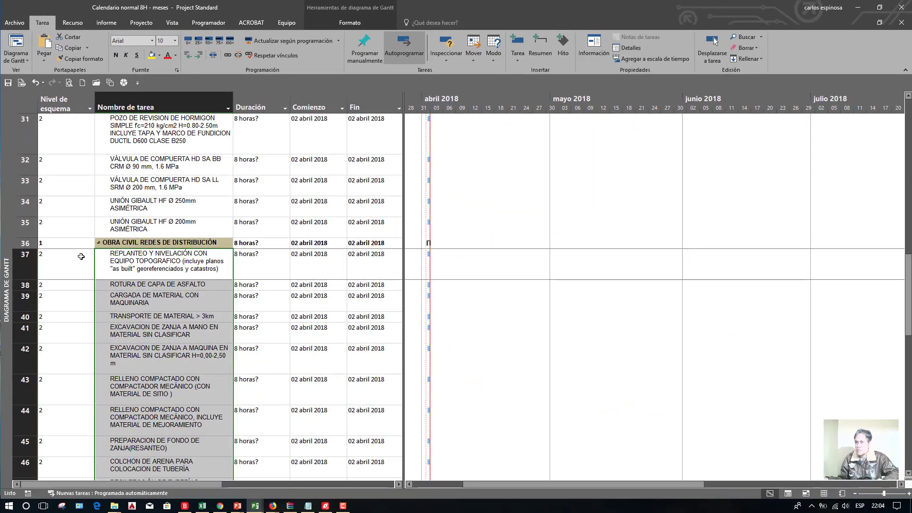
click(120, 244)
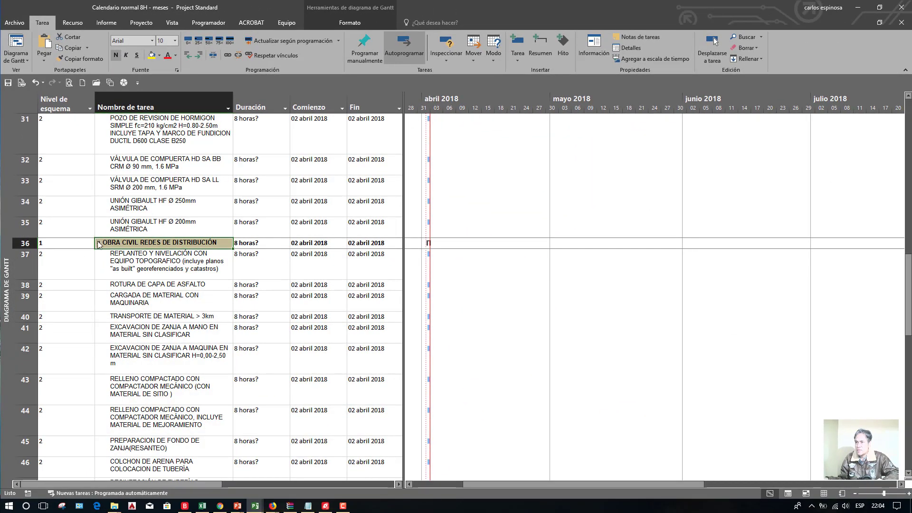
click(99, 245)
click(99, 244)
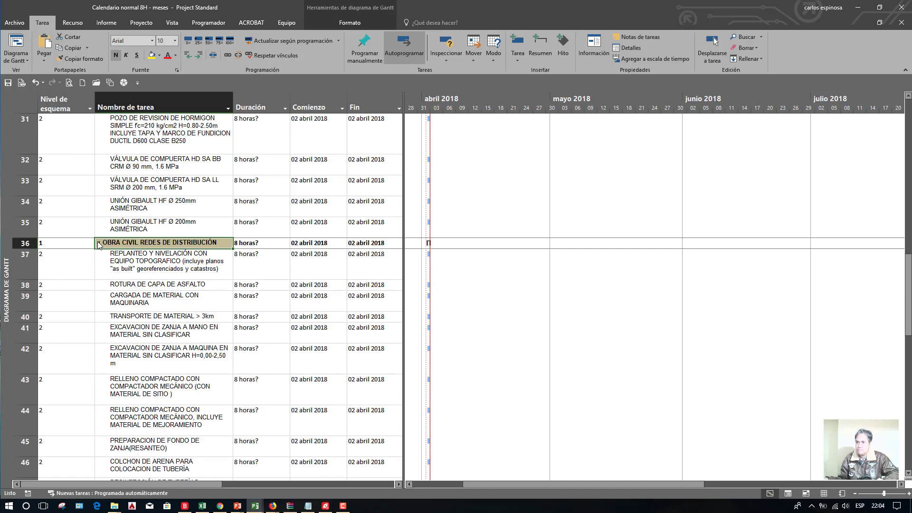
Step: Indent tasks 55 to 62 as subtasks of the ACOMETIDAS DOMICILIARIAS heading
scroll(125, 284, down, 6)
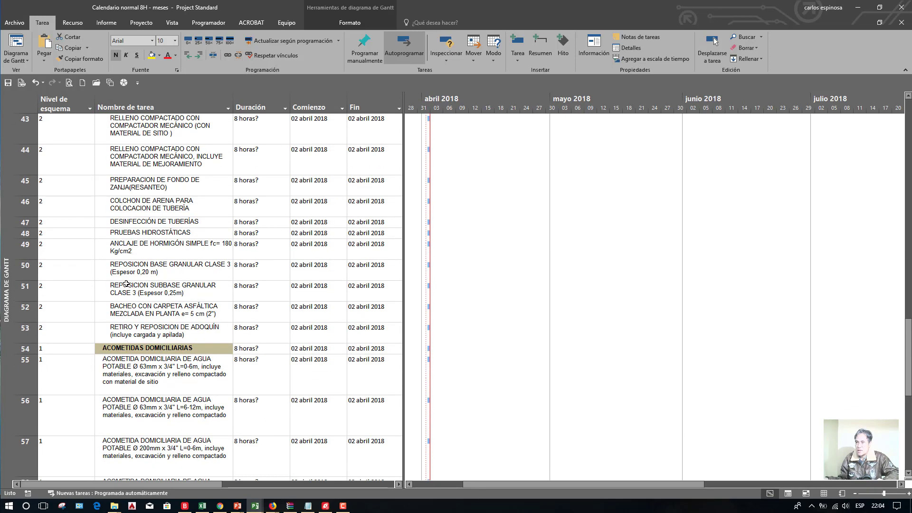
scroll(142, 310, down, 4)
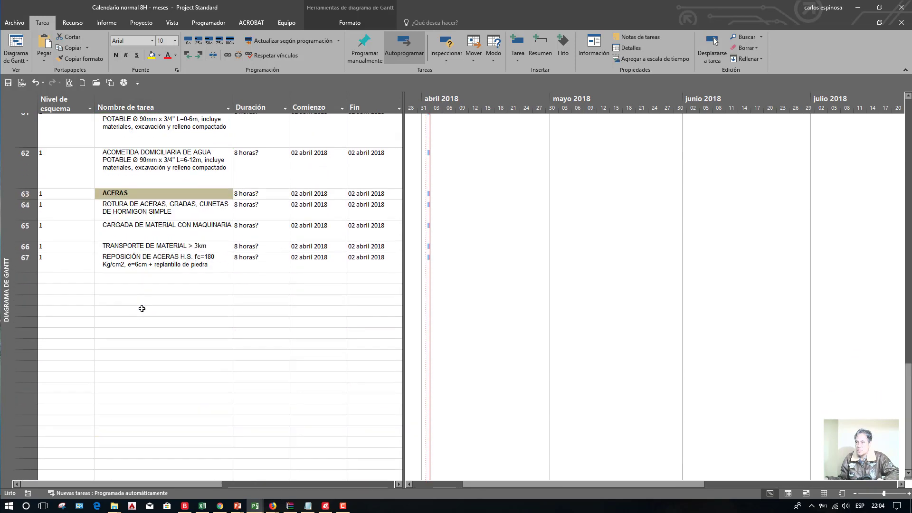
scroll(142, 309, up, 1)
drag(142, 310, 143, 123)
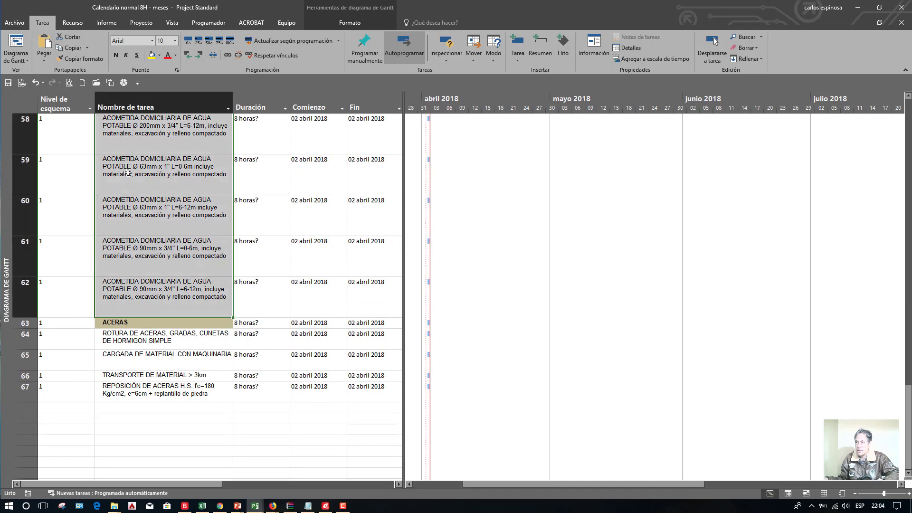
click(197, 60)
scroll(146, 440, up, 4)
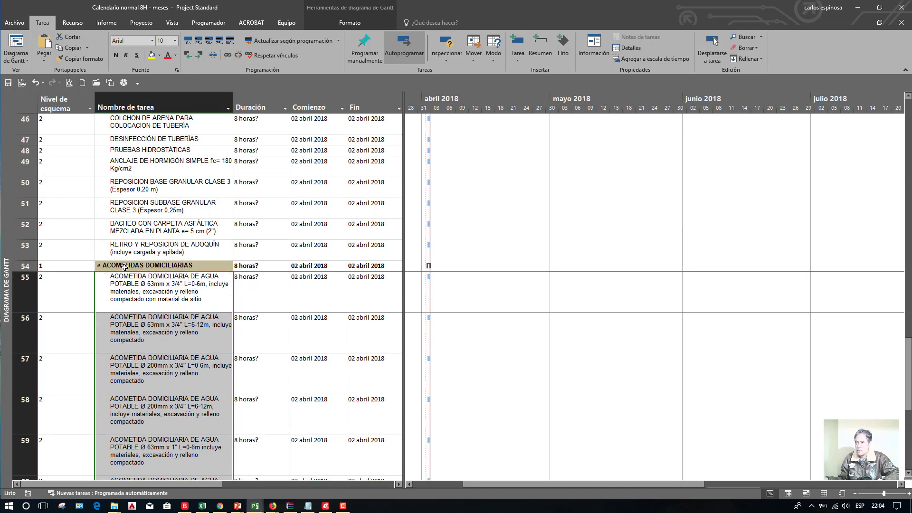
Step: Indent tasks 64 to 67 as subtasks of the ACERAS heading
scroll(151, 392, down, 4)
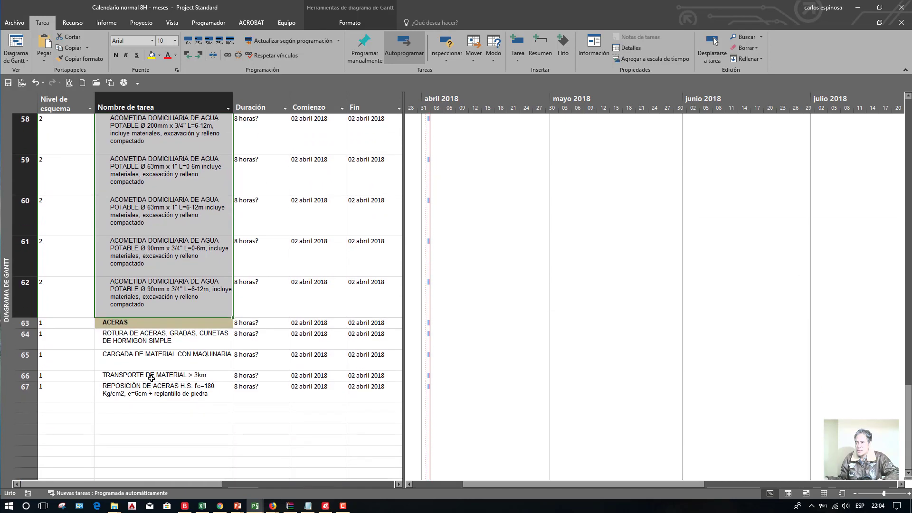
drag(151, 335, 152, 389)
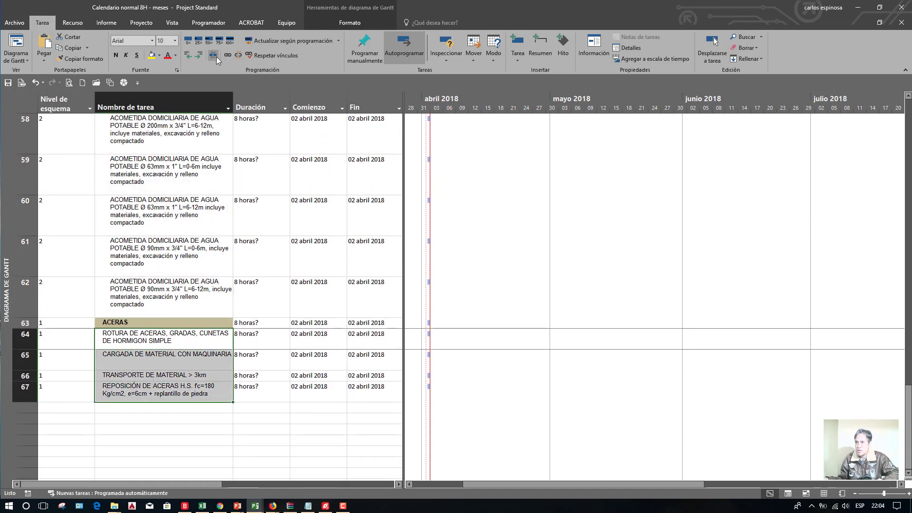
click(201, 60)
click(173, 338)
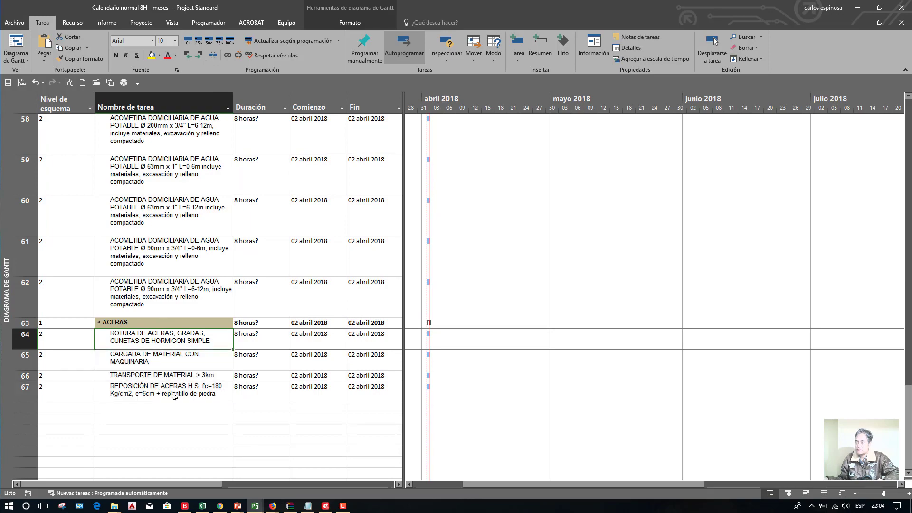
click(174, 363)
scroll(177, 380, up, 12)
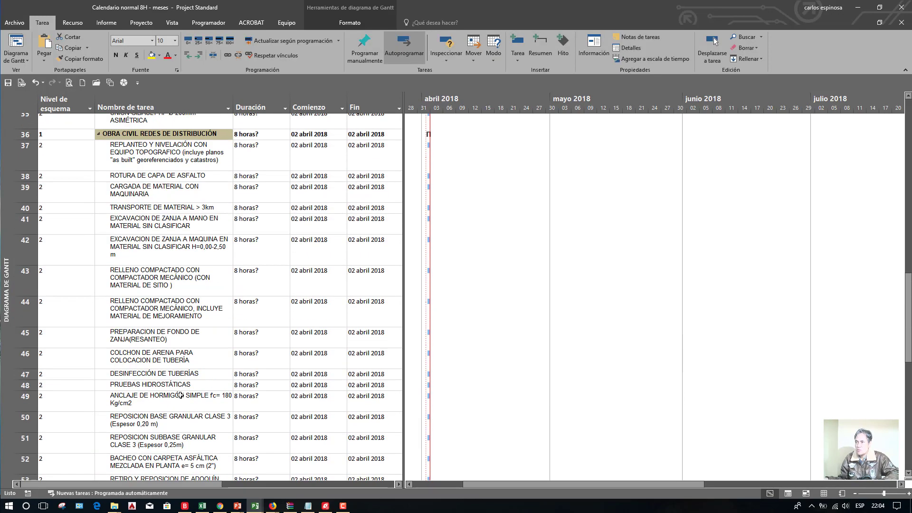
scroll(180, 395, up, 6)
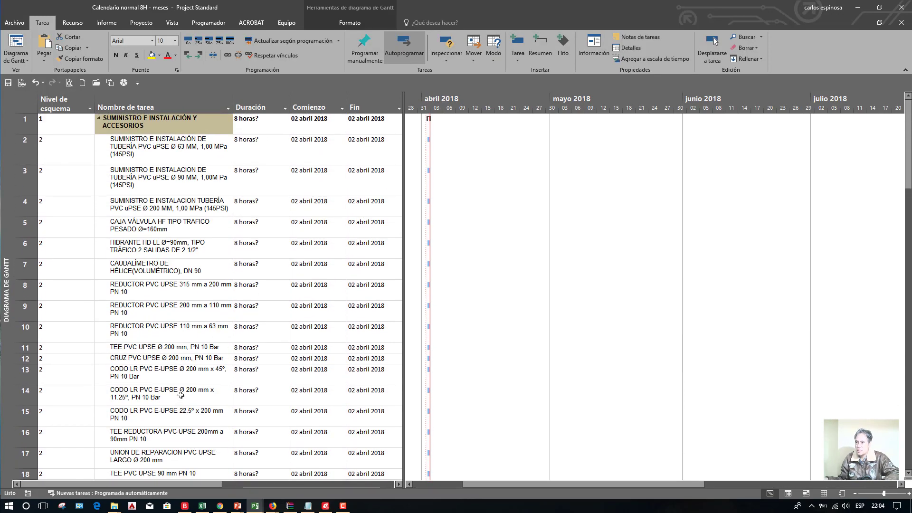
Step: Switch to the Excel budget and copy the d (horas) values in H12:H77 of the PRESUPUESTO sheet
key(alt+Tab)
scroll(181, 395, up, 15)
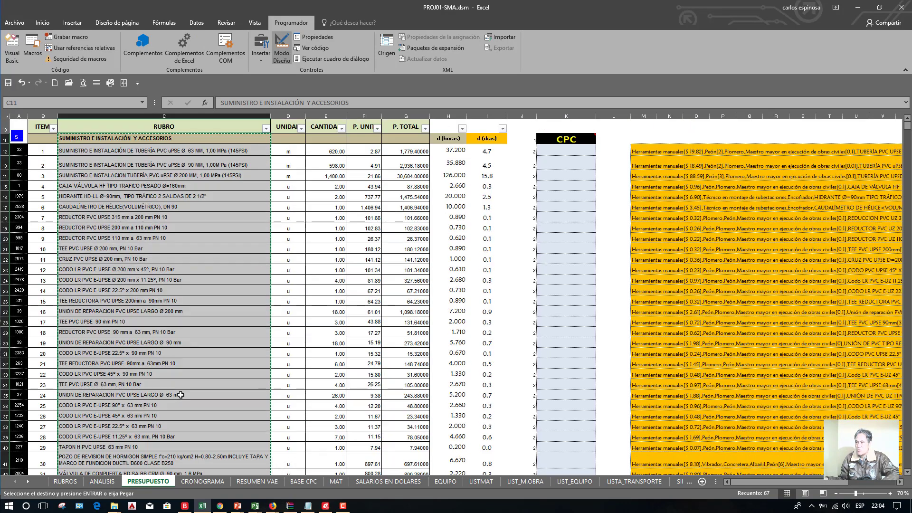
key(Escape)
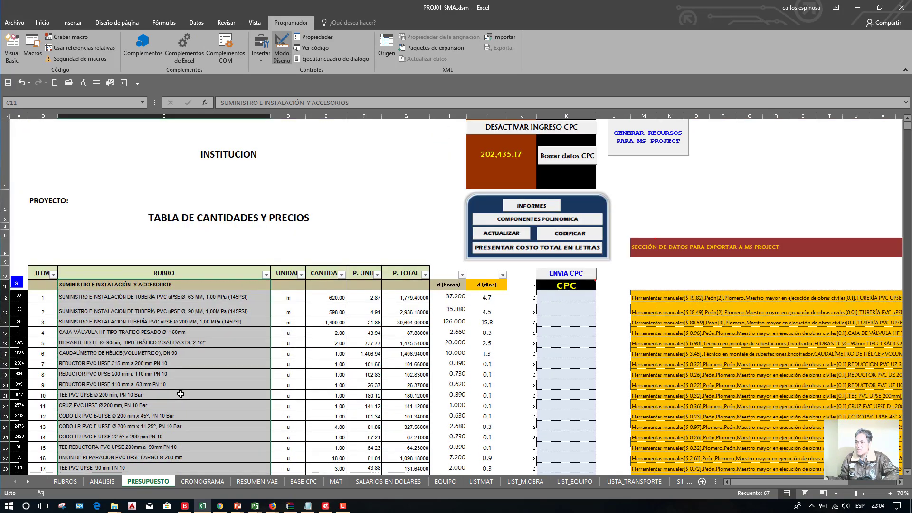
click(442, 302)
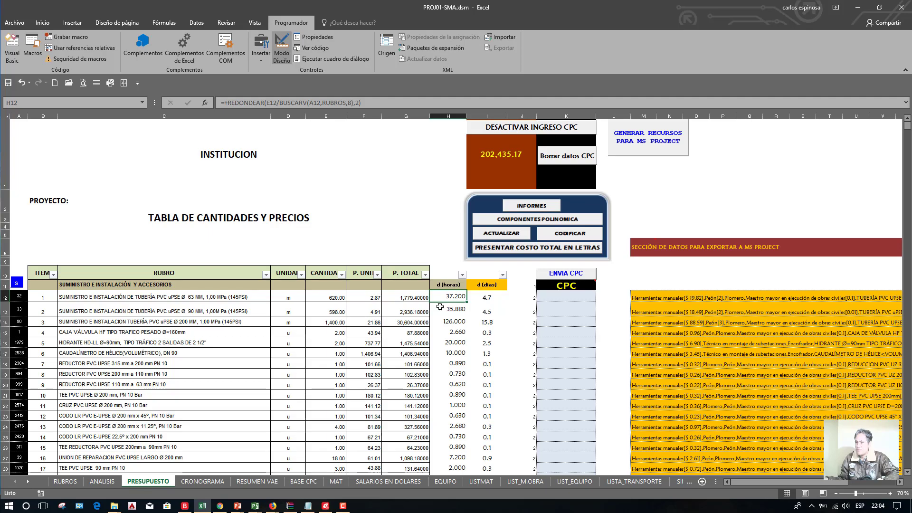
scroll(440, 307, down, 19)
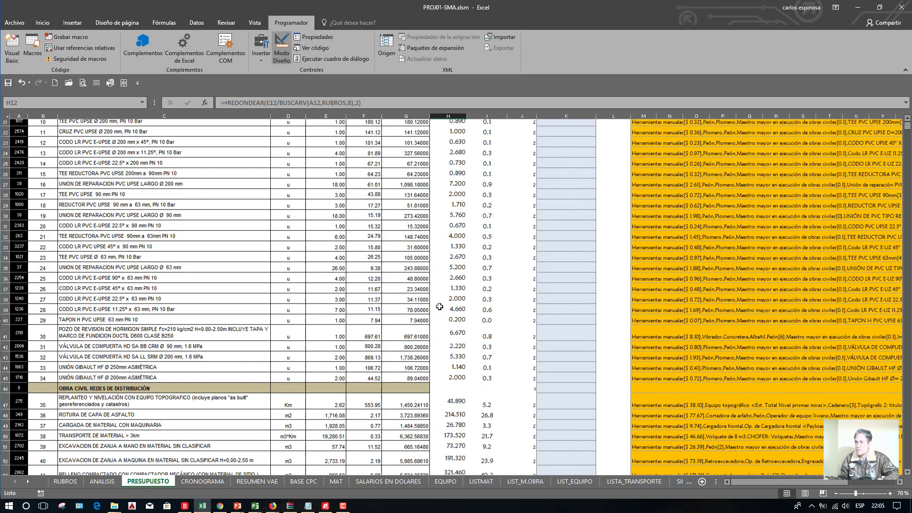
shift+click(449, 351)
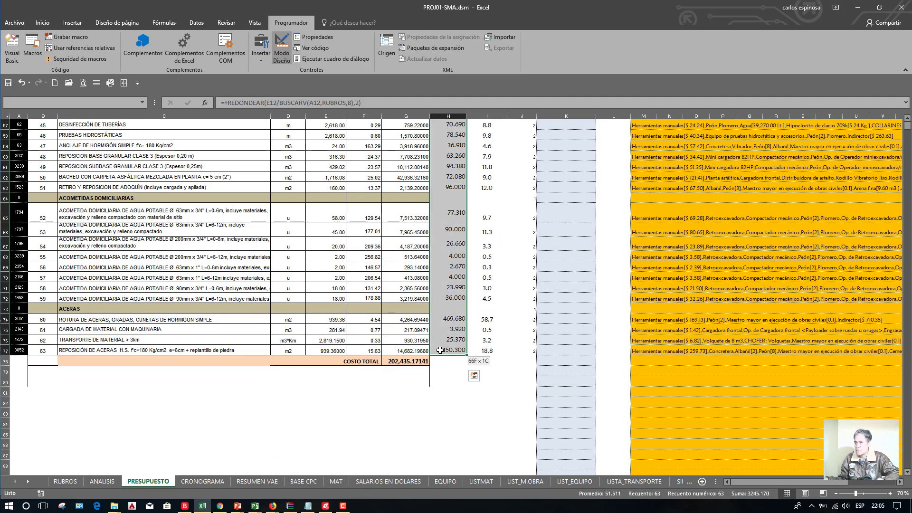
key(ctrl+c)
scroll(440, 351, up, 5)
scroll(440, 350, up, 14)
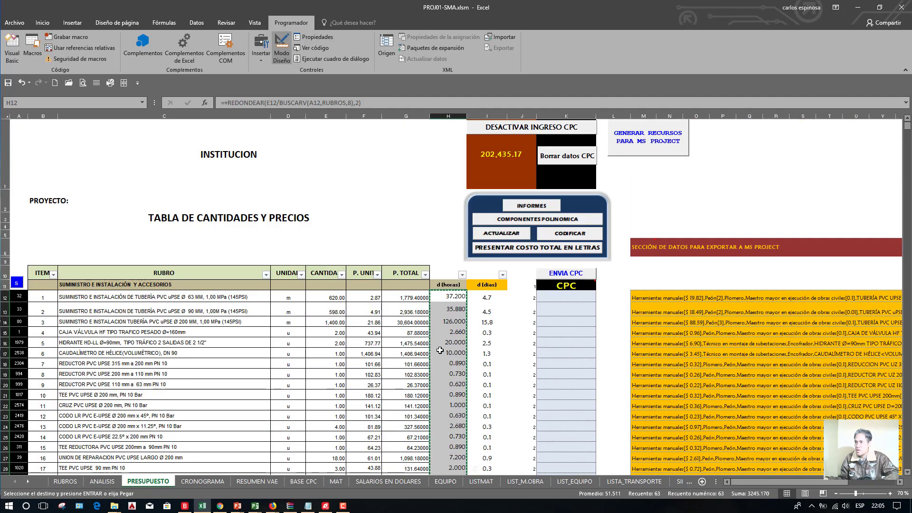
Step: Switch back to Project and paste the copied hours as Datos de texto into the Duración column, starting at task 2
key(alt+Tab)
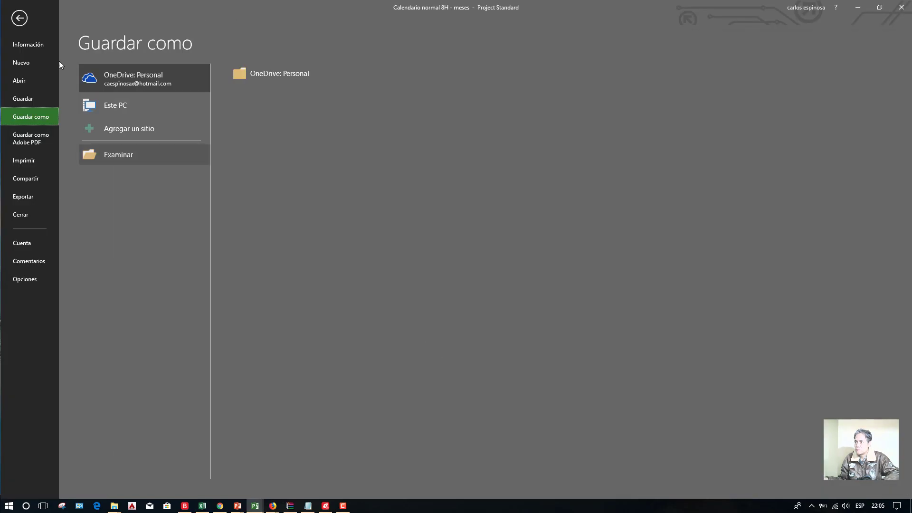
click(21, 22)
click(240, 148)
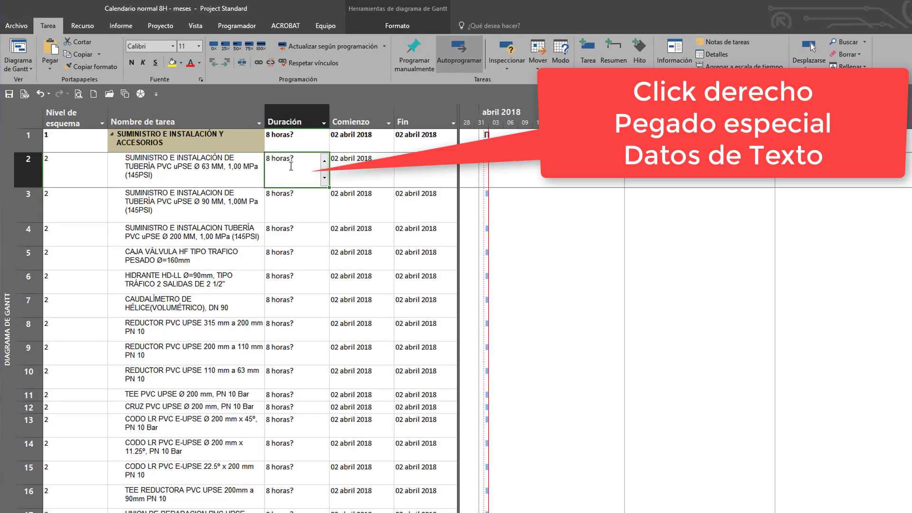
right_click(291, 166)
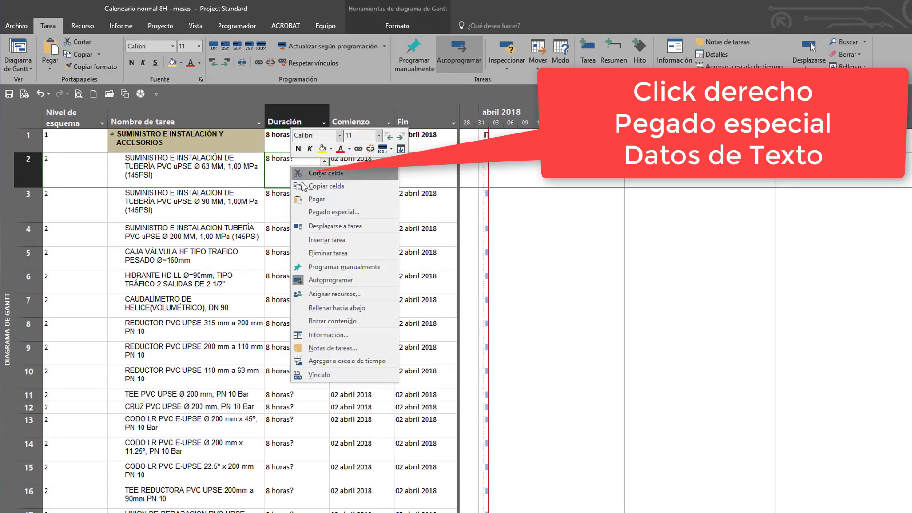
click(333, 208)
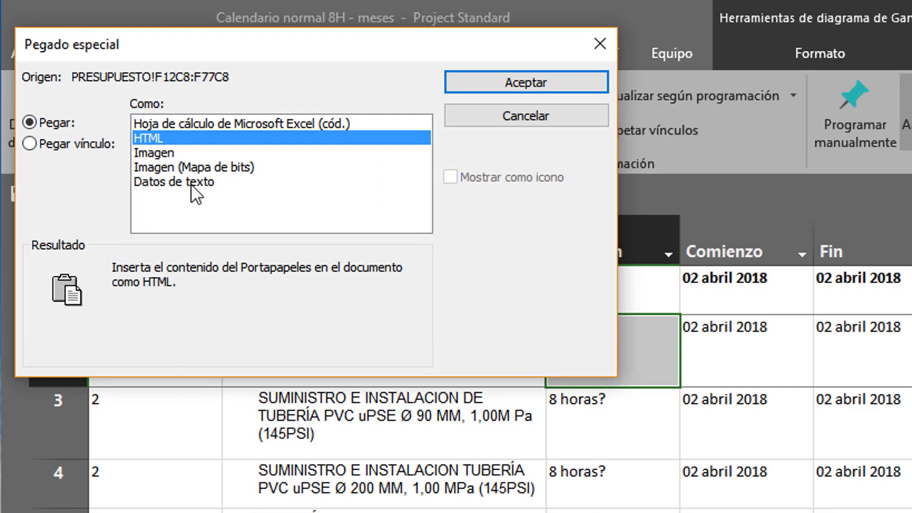
click(191, 184)
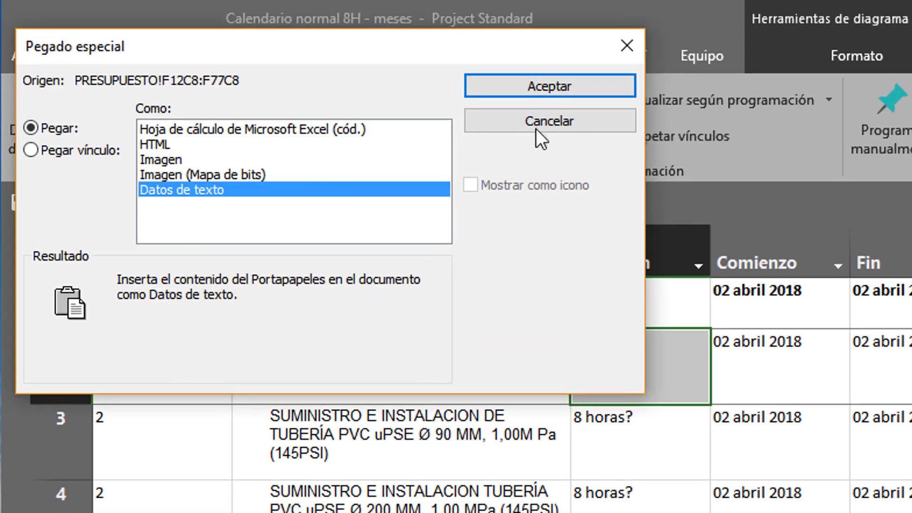
click(562, 90)
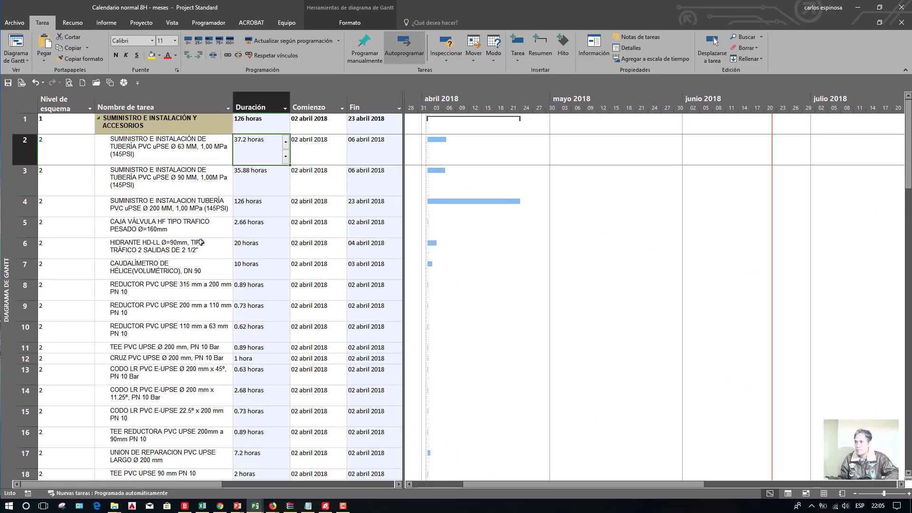
Step: Review the pasted durations and Gantt bars of the subtasks and headings down to the ACERAS section
scroll(201, 242, down, 12)
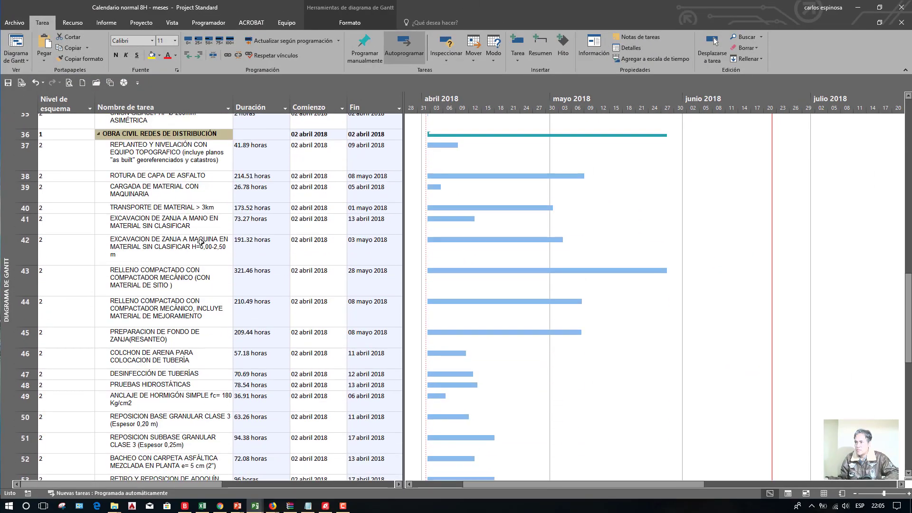
scroll(201, 242, down, 4)
scroll(201, 242, down, 7)
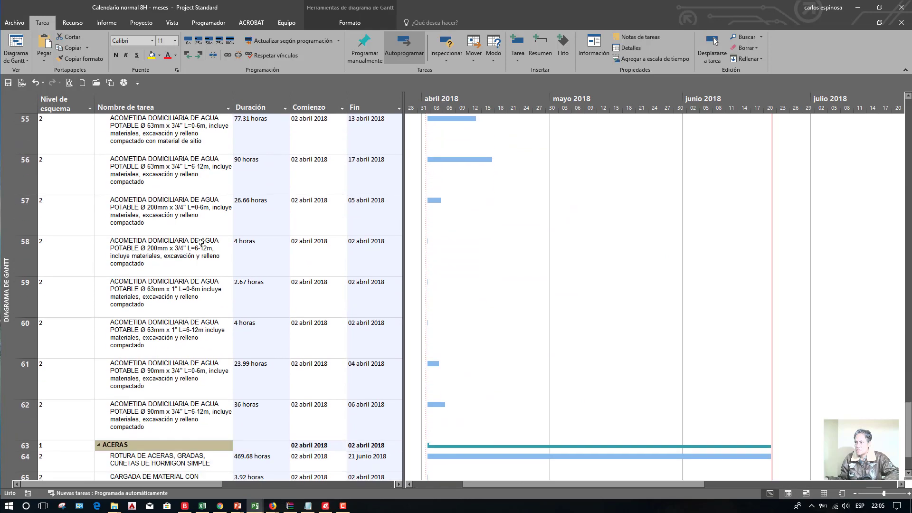
scroll(201, 242, up, 8)
scroll(201, 243, up, 7)
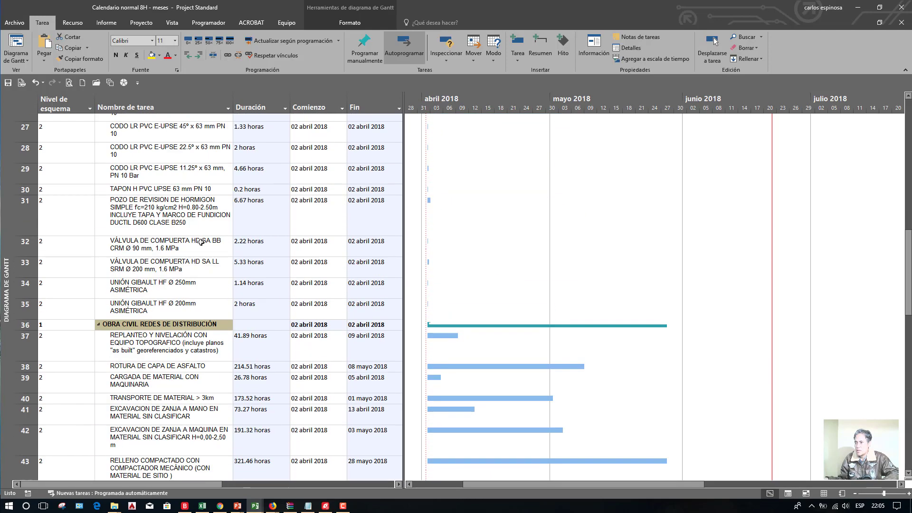
scroll(201, 242, down, 5)
scroll(201, 242, down, 2)
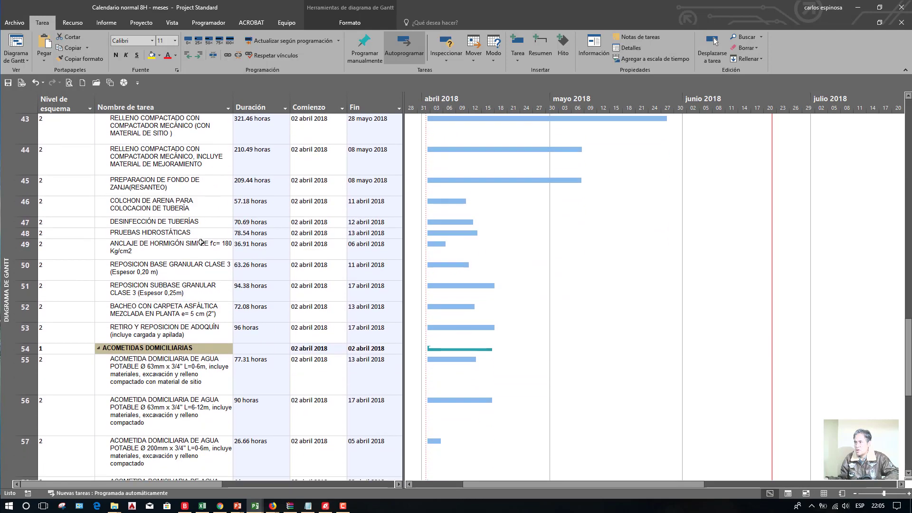
Step: Compare the duration, summary bar and scheduling mode of the OBRA CIVIL REDES DE DISTRIBUCIÓN heading with the first heading and a subtask
scroll(473, 308, up, 15)
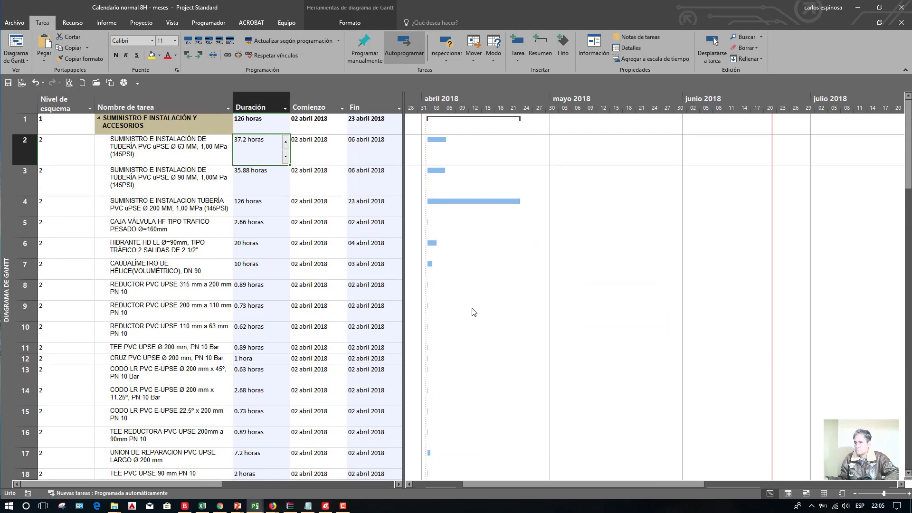
scroll(473, 312, down, 3)
scroll(472, 311, down, 7)
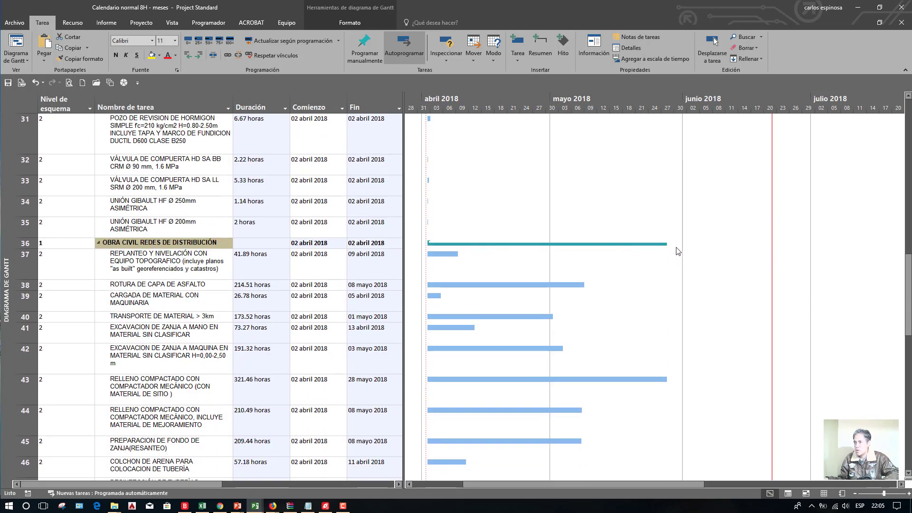
click(143, 243)
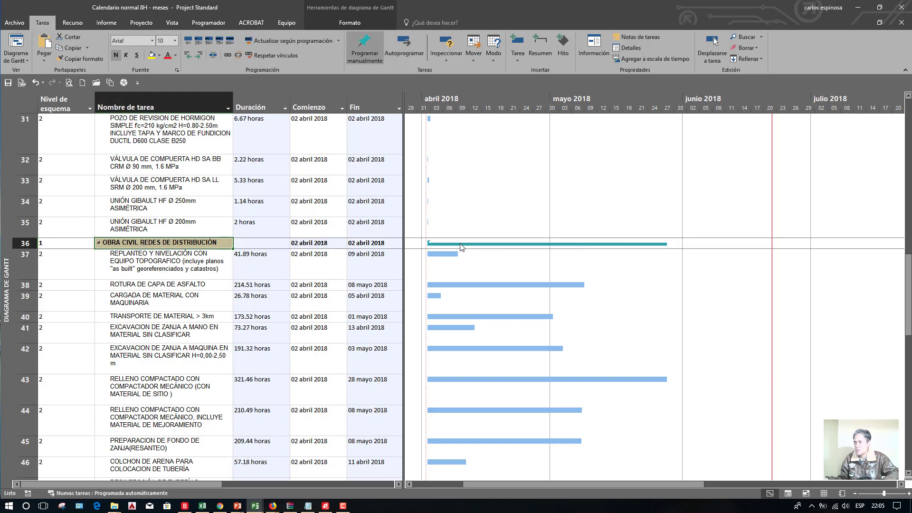
click(134, 295)
scroll(156, 361, up, 10)
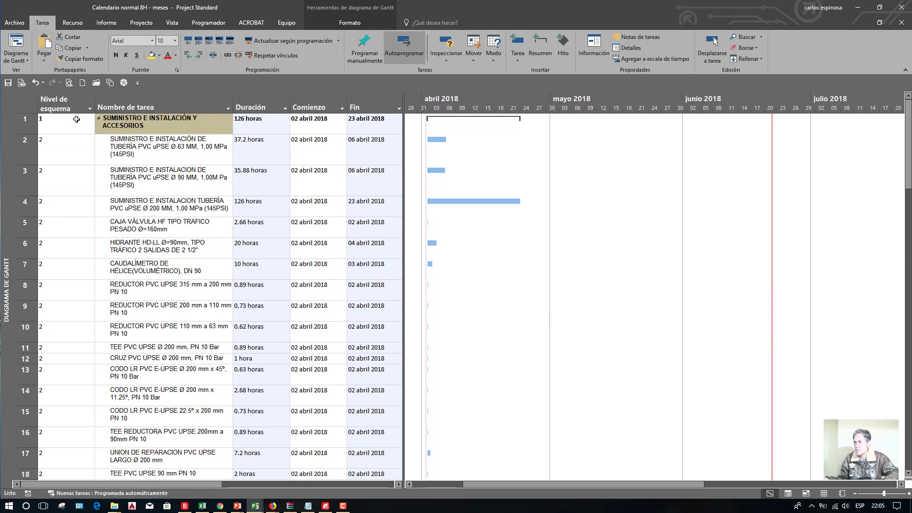
Step: Apply Autoprogramar to every task in the Nombre de tarea column
click(122, 118)
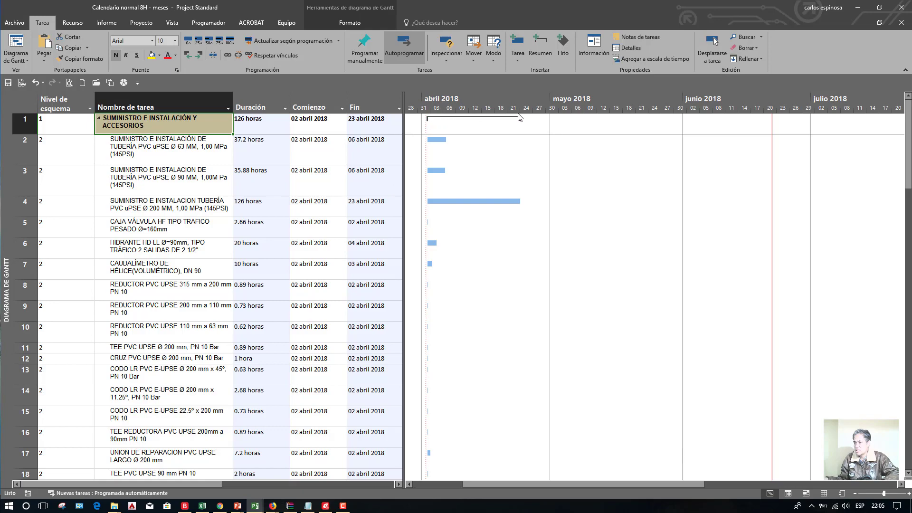
click(145, 98)
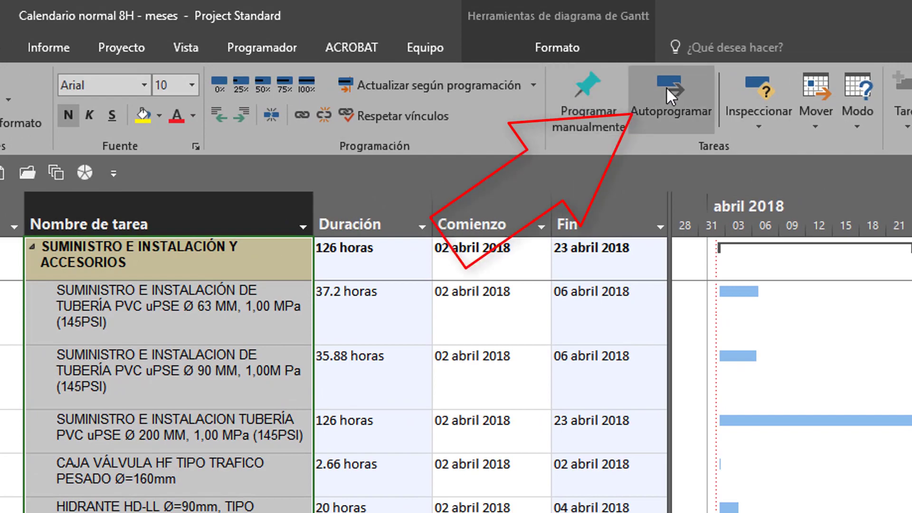
click(667, 86)
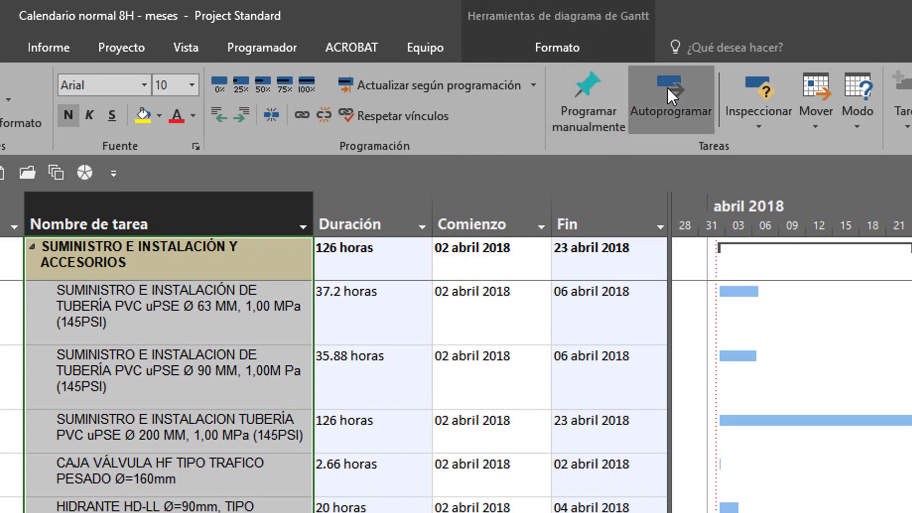
Step: Review the durations and summary bars of the section headings down to ACERAS, then return to the first tasks
scroll(355, 486, down, 2)
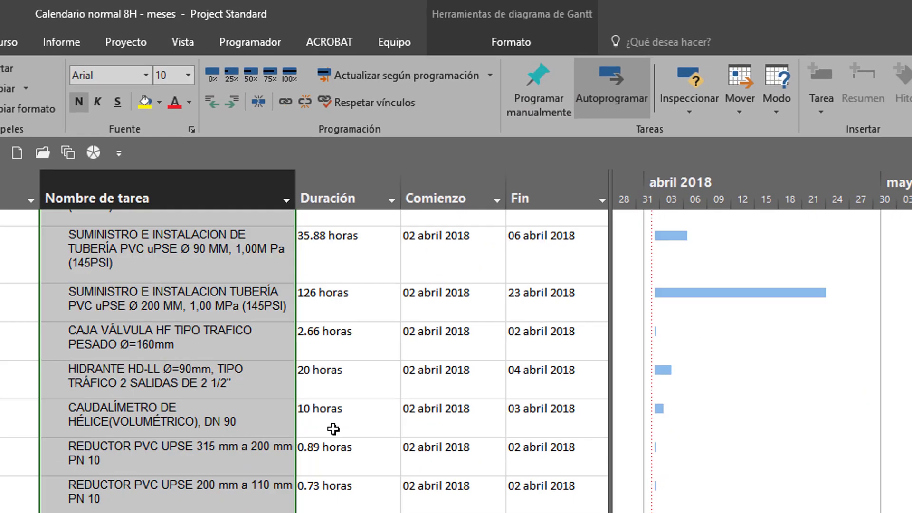
scroll(333, 429, down, 5)
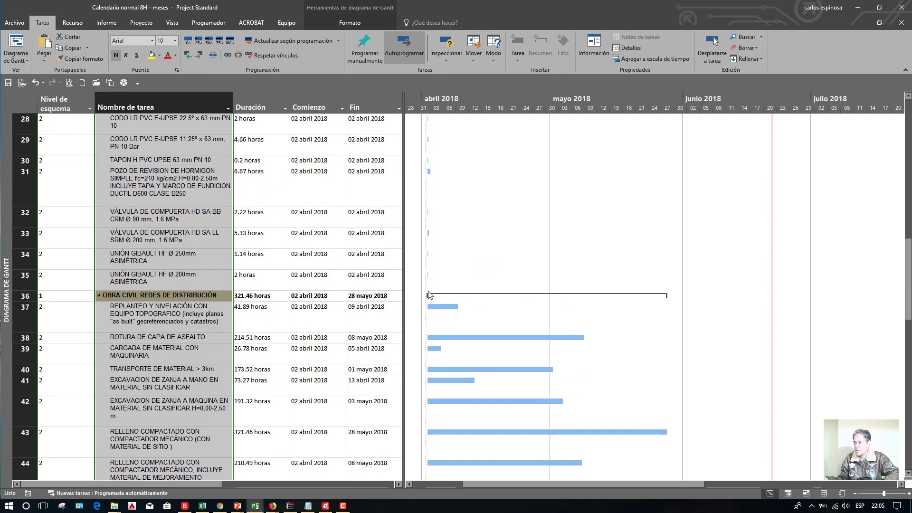
scroll(665, 304, down, 5)
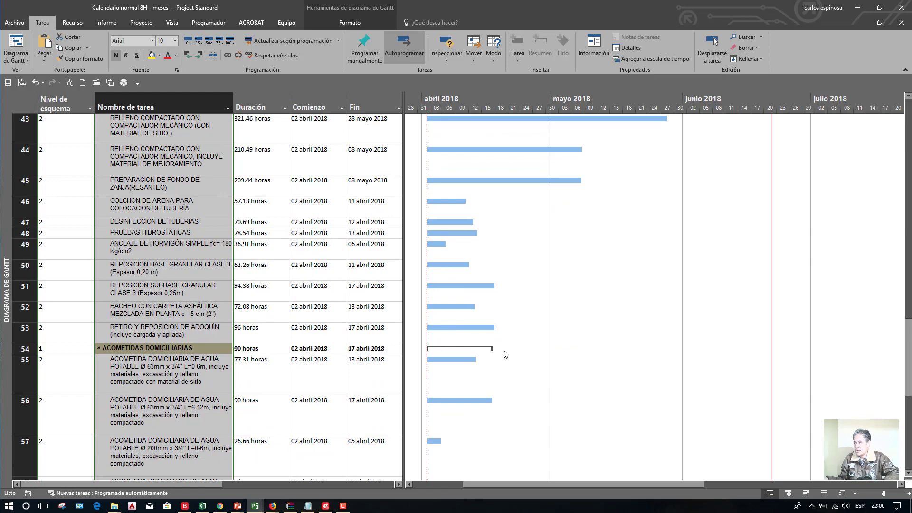
scroll(504, 356, down, 5)
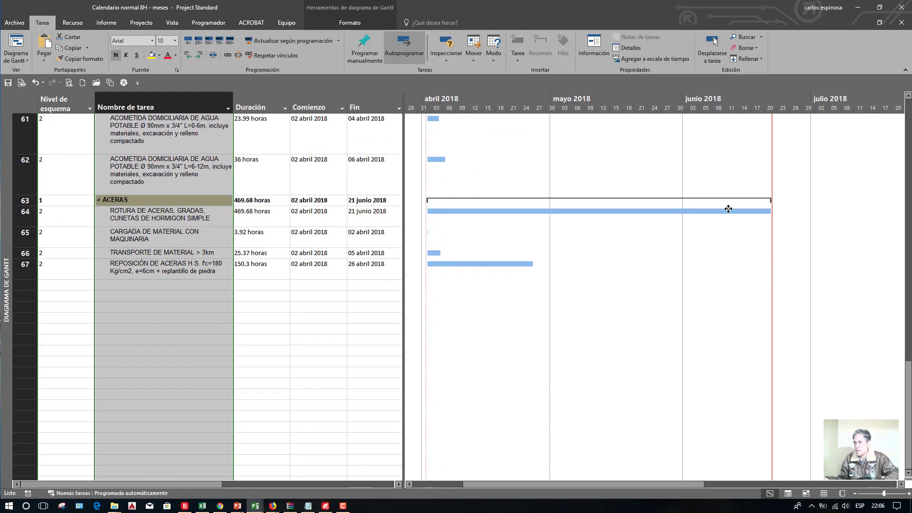
scroll(253, 353, up, 15)
scroll(254, 354, up, 7)
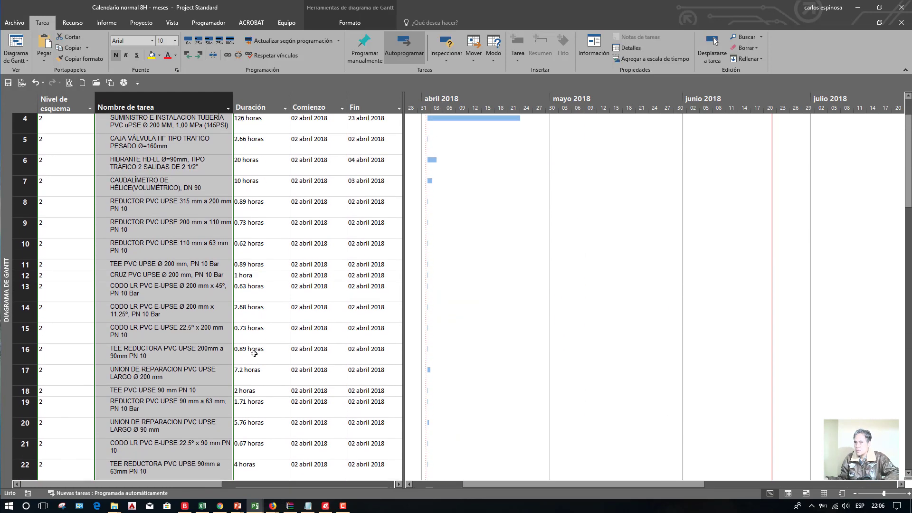
click(183, 220)
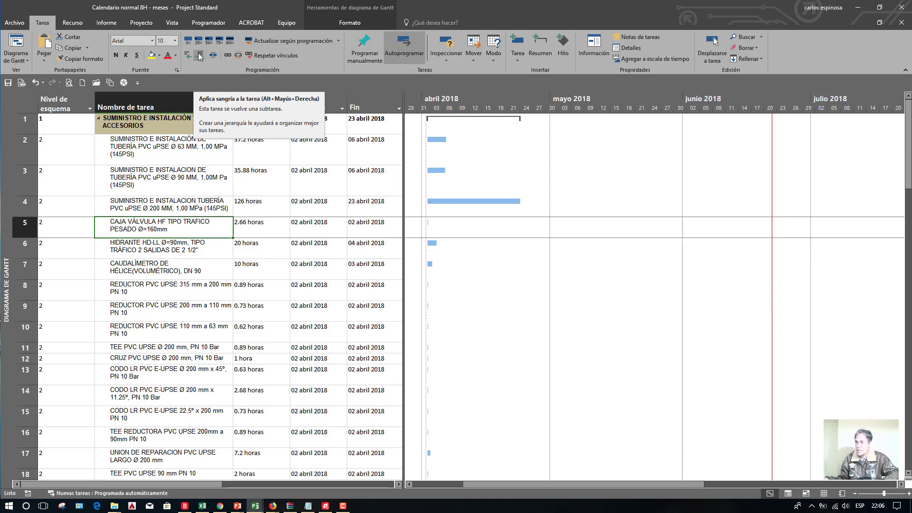
click(200, 159)
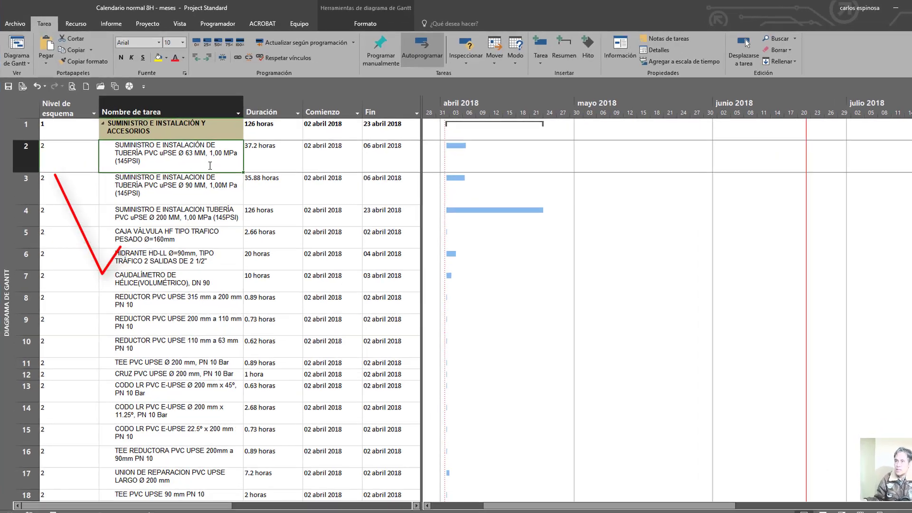
Step: Select the whole task table and delete all tasks entered so far
click(26, 107)
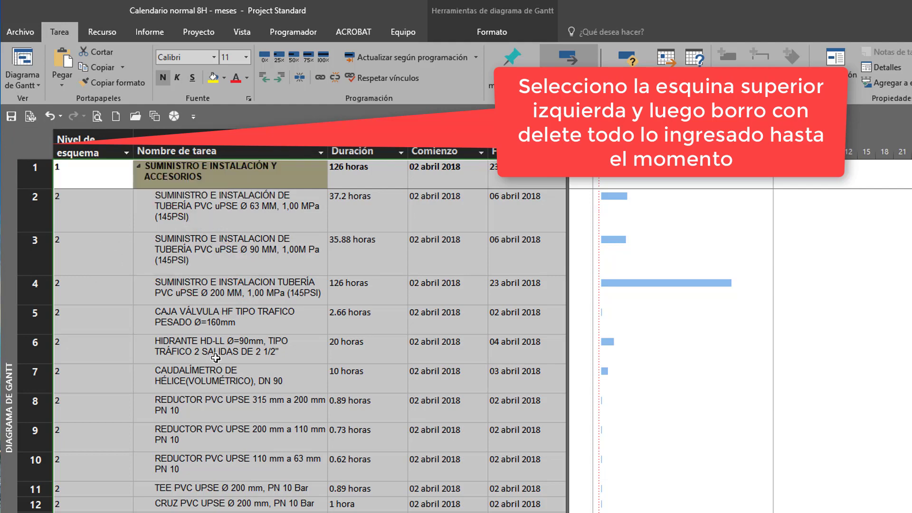
key(Delete)
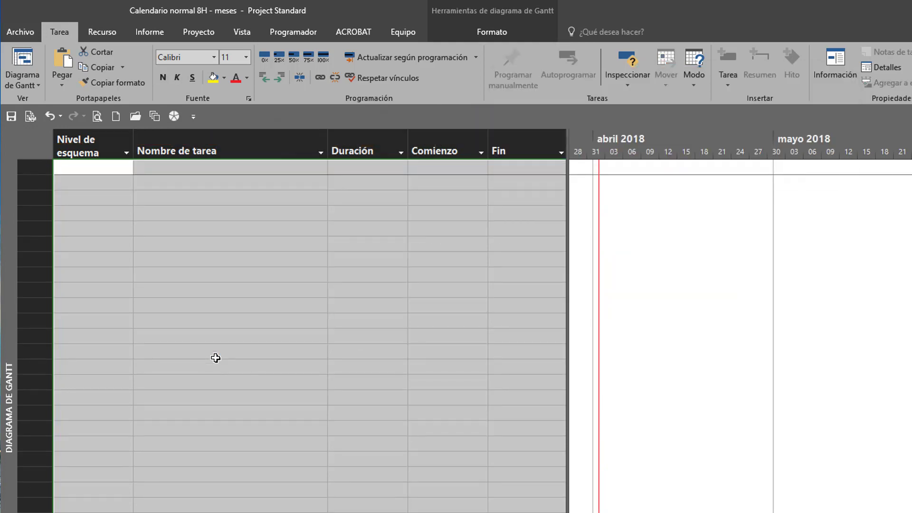
click(216, 358)
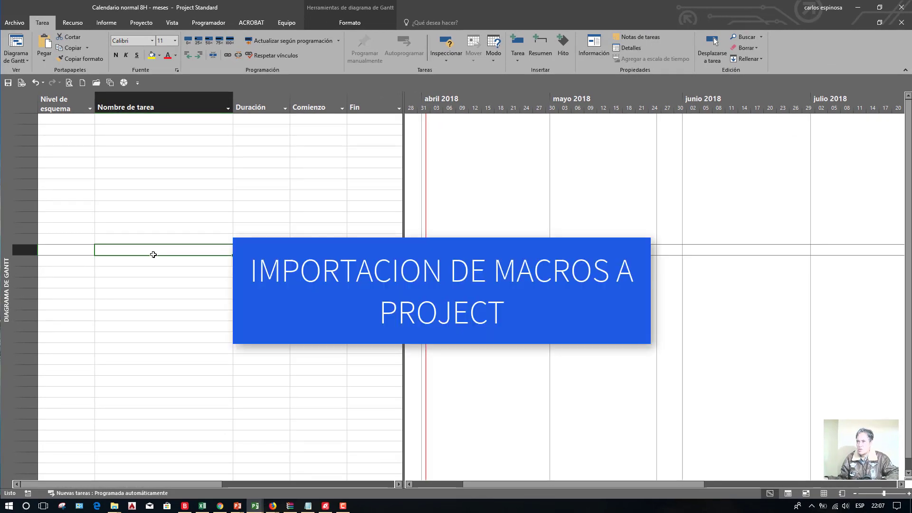
click(151, 151)
click(150, 169)
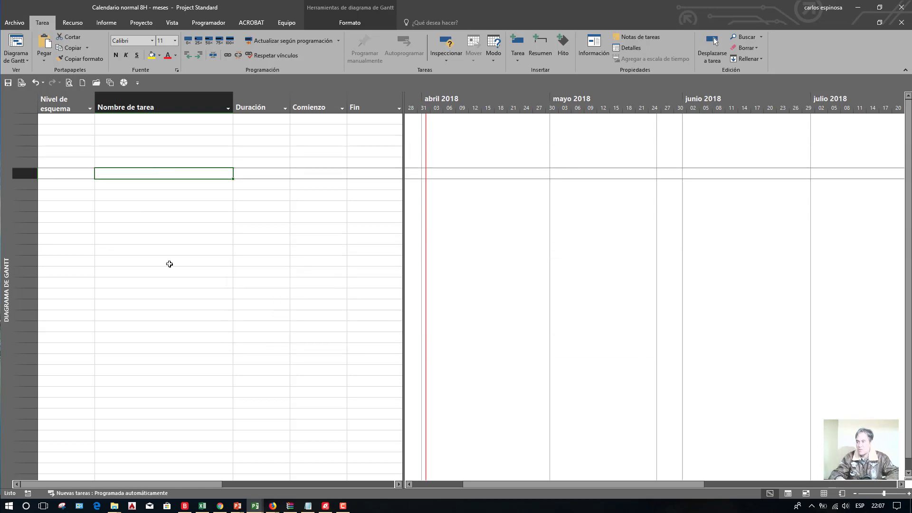
Step: Open the Visual Basic editor, widen the project explorer and look over the Add_Data_Project code in MóduloP1
key(alt+F11)
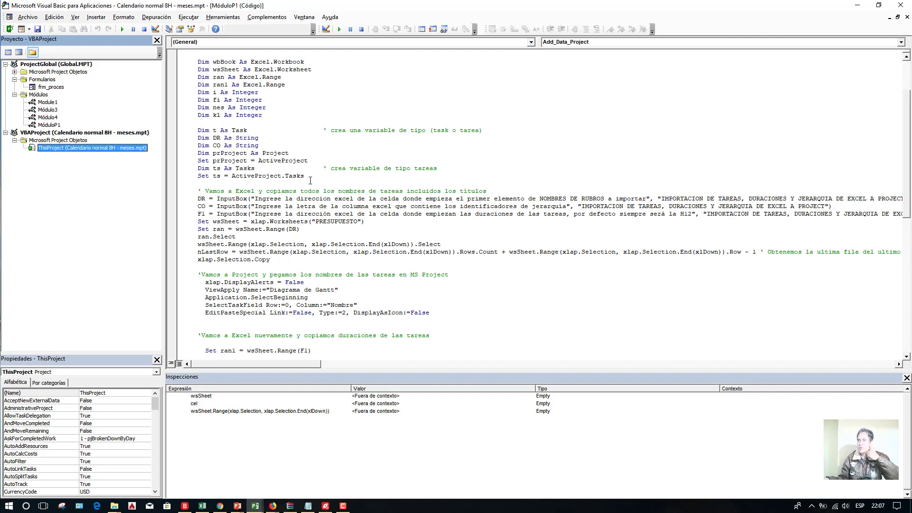
drag(163, 136, 183, 156)
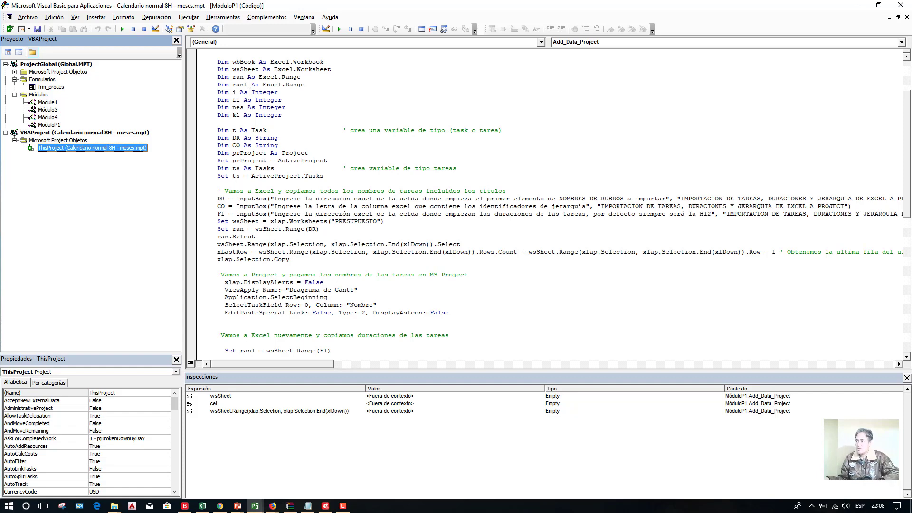
drag(247, 99, 511, 295)
click(353, 86)
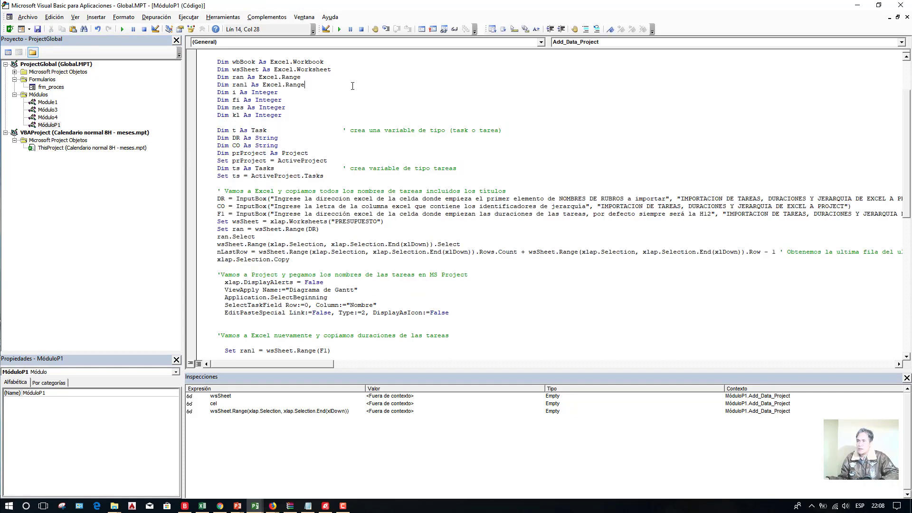
drag(216, 61, 400, 336)
scroll(400, 336, up, 3)
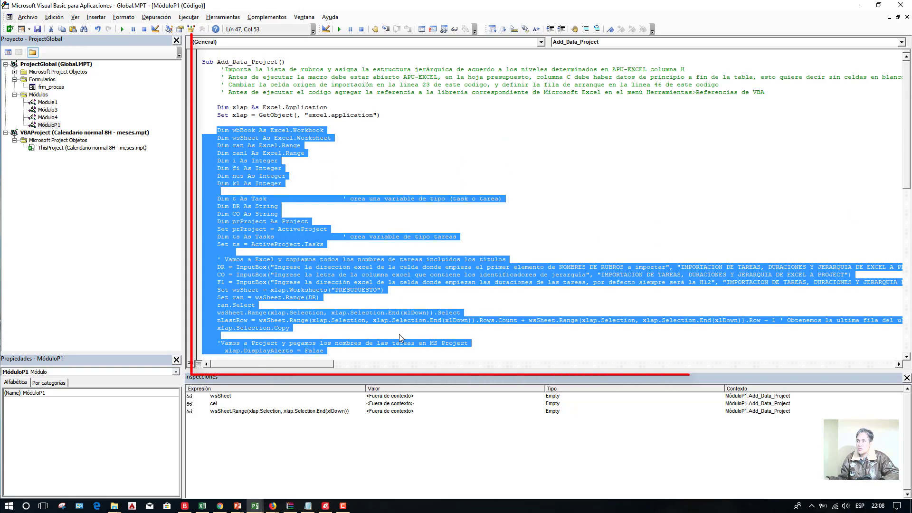
Step: Look through the modules and the frm_proces form of ProjectGlobal, and expand its Microsoft Project Objetos folder
click(74, 216)
click(48, 110)
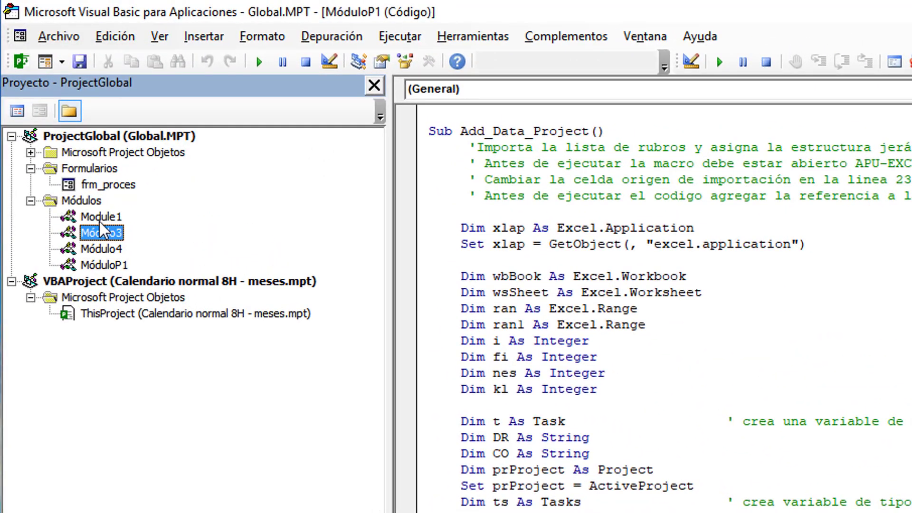
click(99, 218)
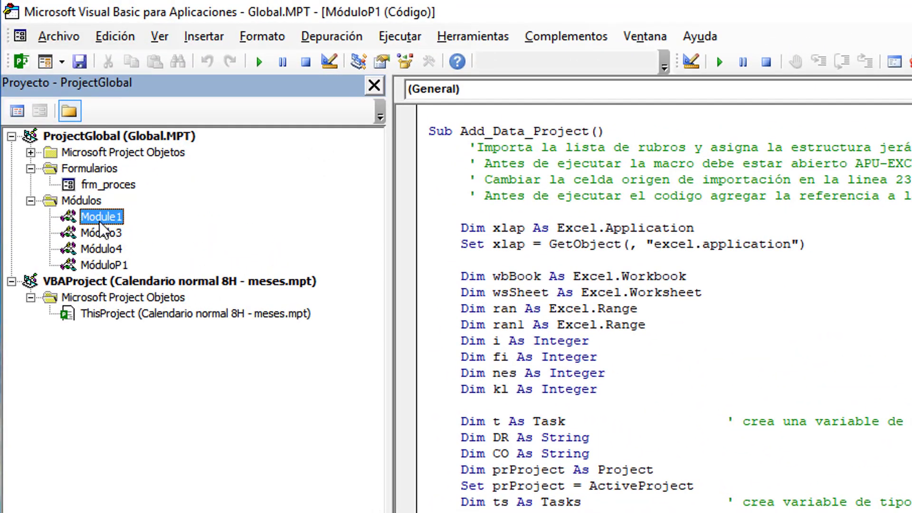
click(69, 185)
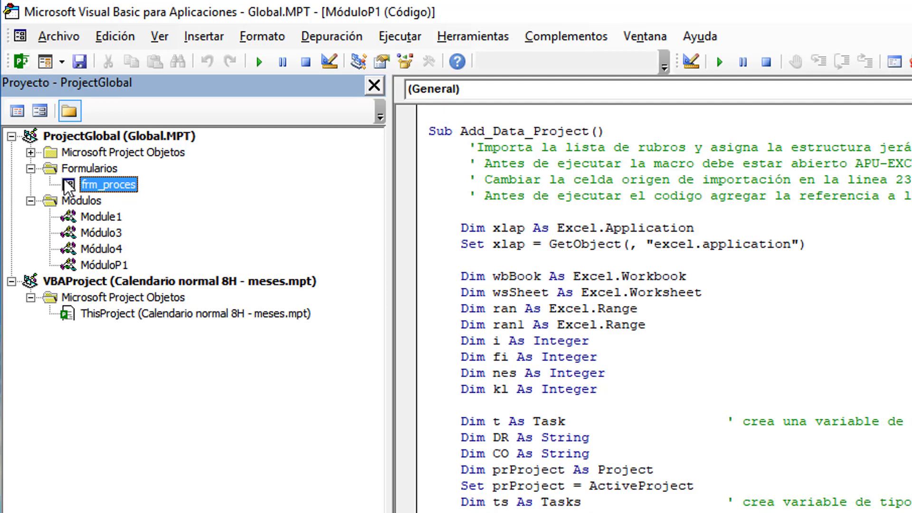
click(31, 152)
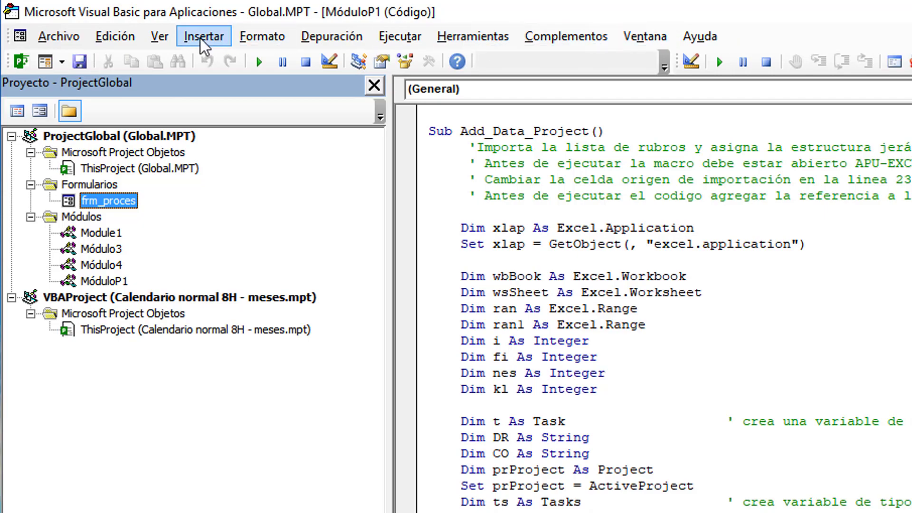
Step: Look at the Add_Data_Project declarations, shrink the Inspecciones pane to enlarge the code area, and resize the Propiedades pane
click(573, 308)
click(534, 244)
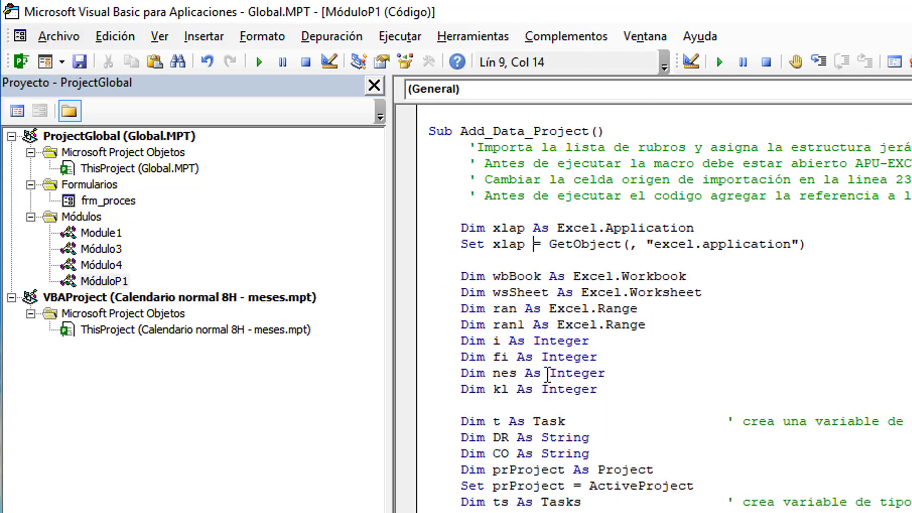
click(548, 470)
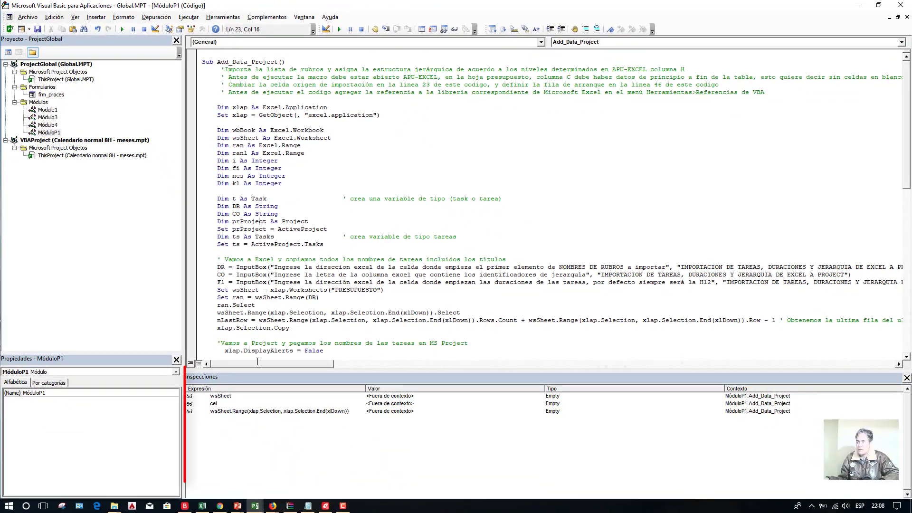
click(250, 435)
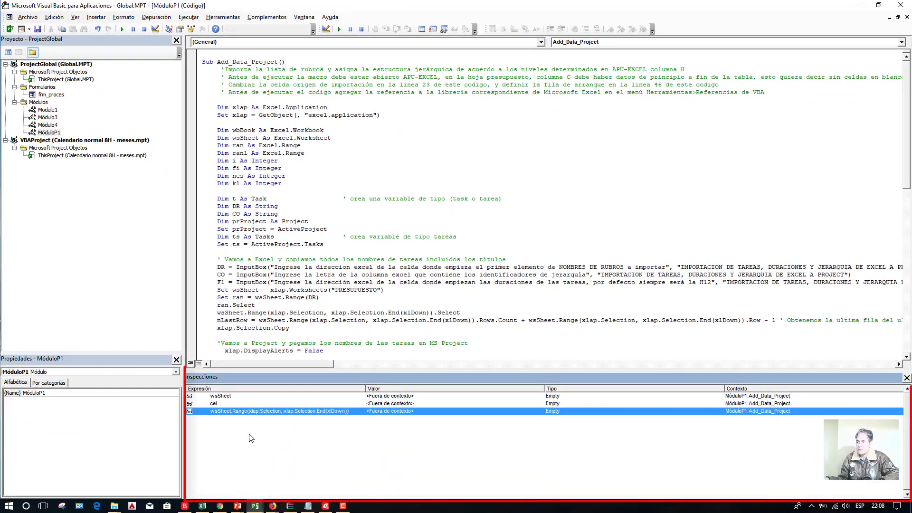
drag(253, 376, 259, 414)
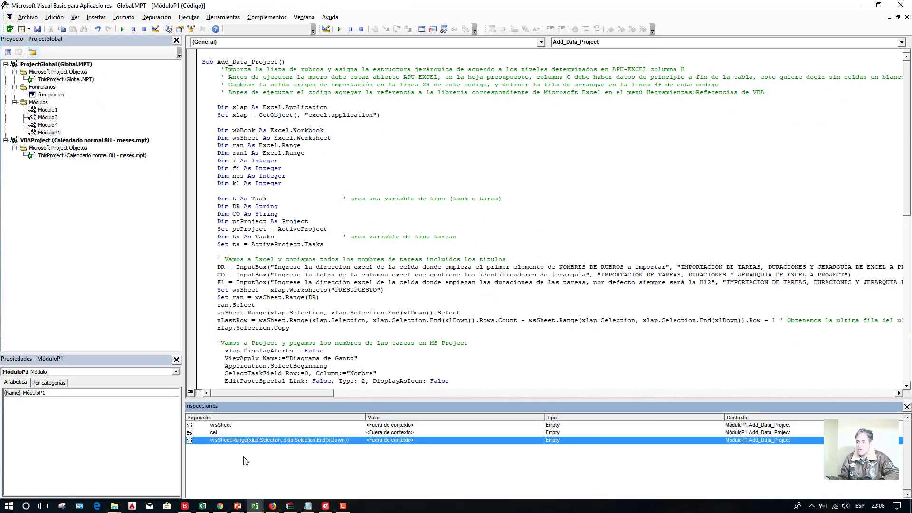
click(86, 422)
drag(84, 355, 80, 279)
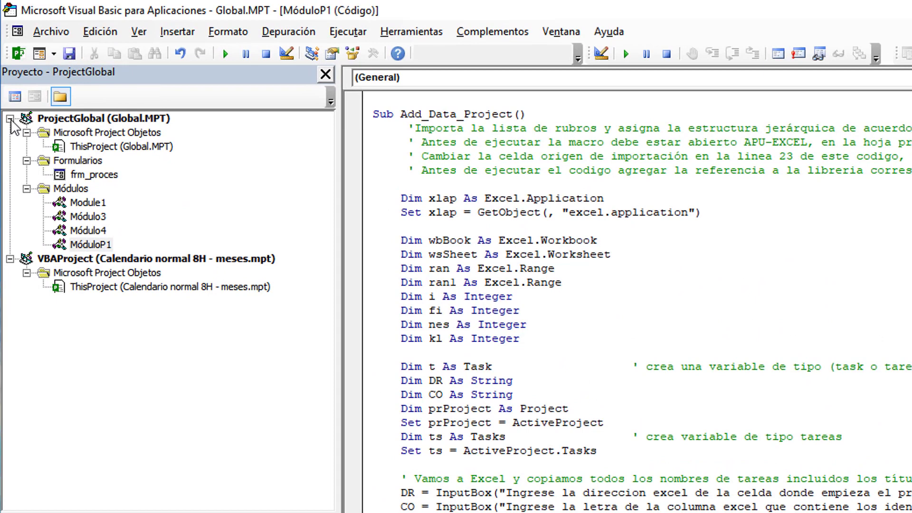
Step: Compare the contents of ProjectGlobal (Global.MPT) and VBAProject (Calendario normal 8H - meses.mpt) by collapsing and expanding their trees
click(6, 64)
click(10, 119)
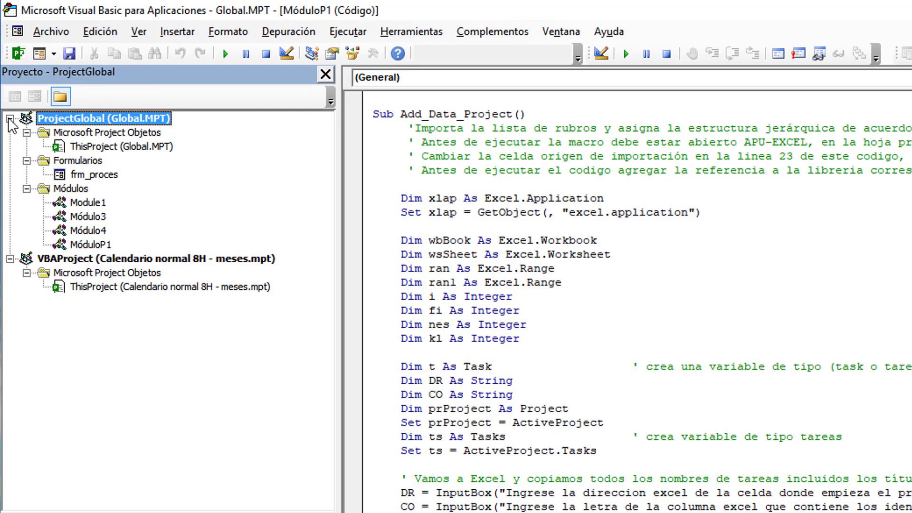
click(10, 119)
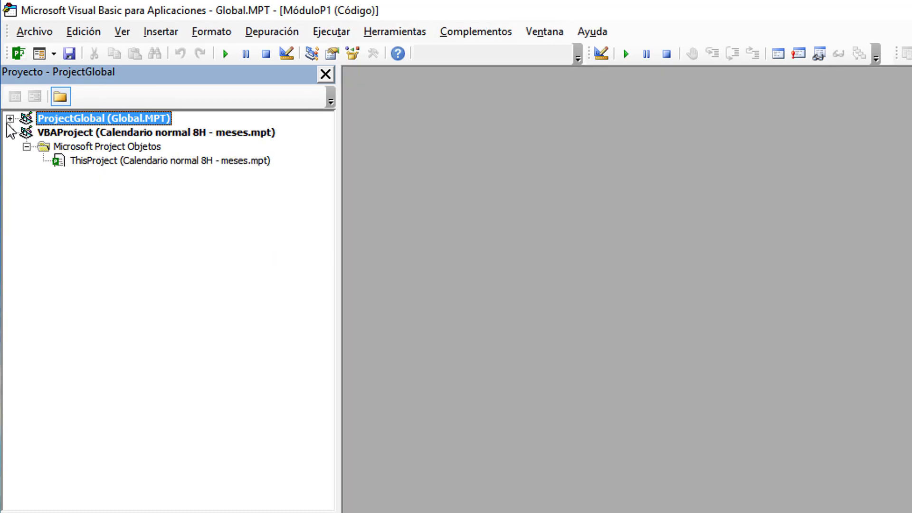
click(8, 133)
click(8, 133)
click(10, 120)
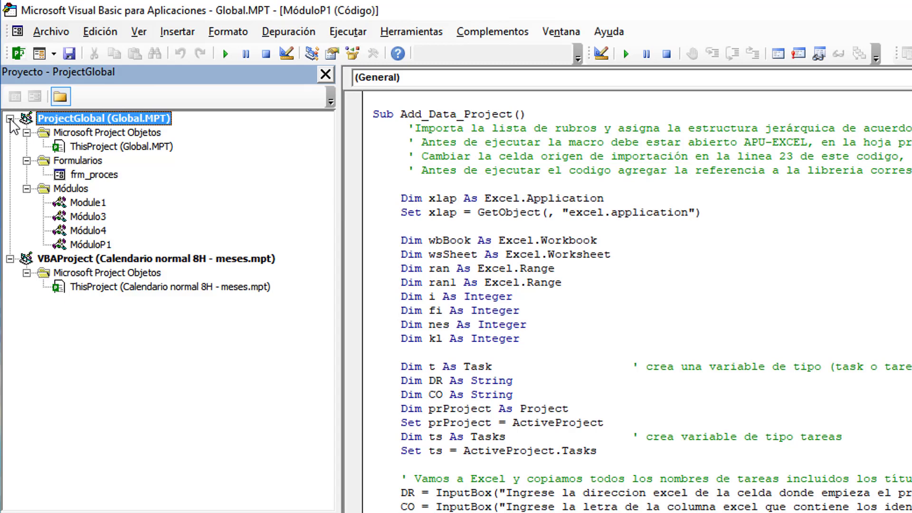
click(43, 259)
click(101, 125)
click(102, 264)
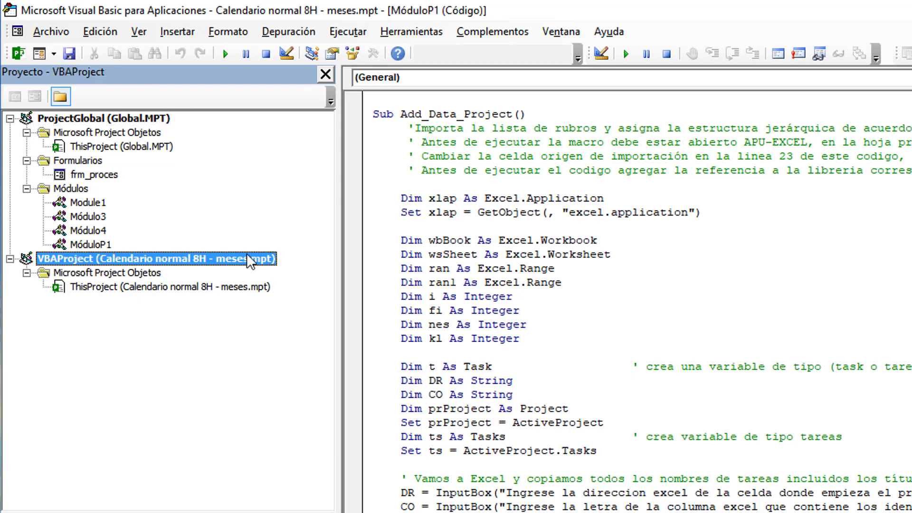
Step: Return to the Project window and start saving the plan under a new name with the file type Proyecto (*.mpp)
key(alt+F11)
click(253, 336)
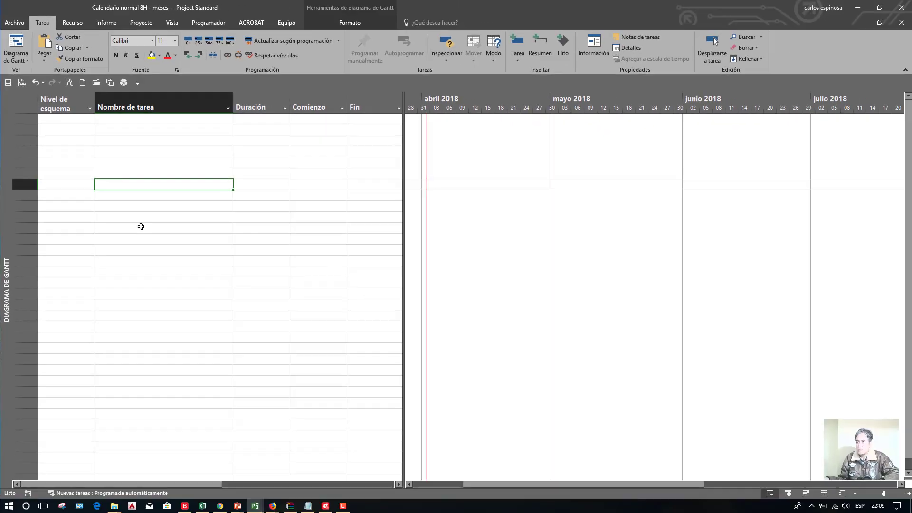
click(260, 419)
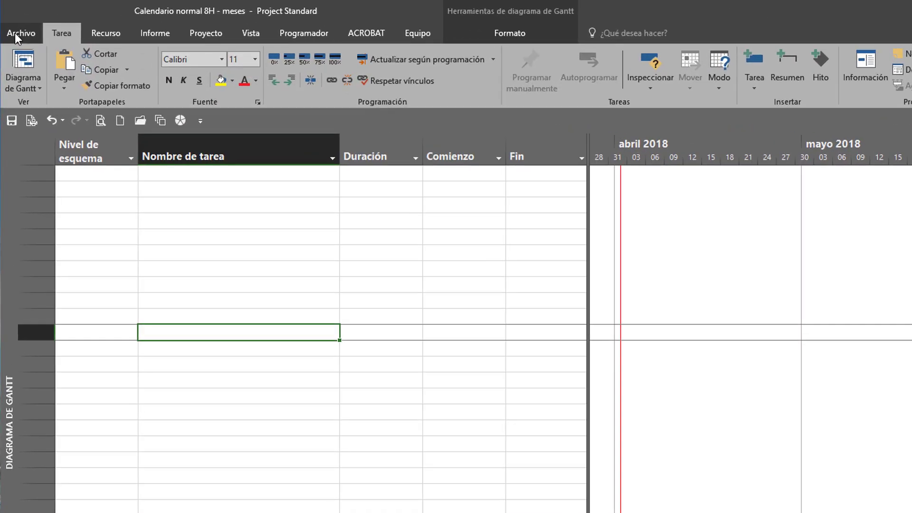
click(13, 21)
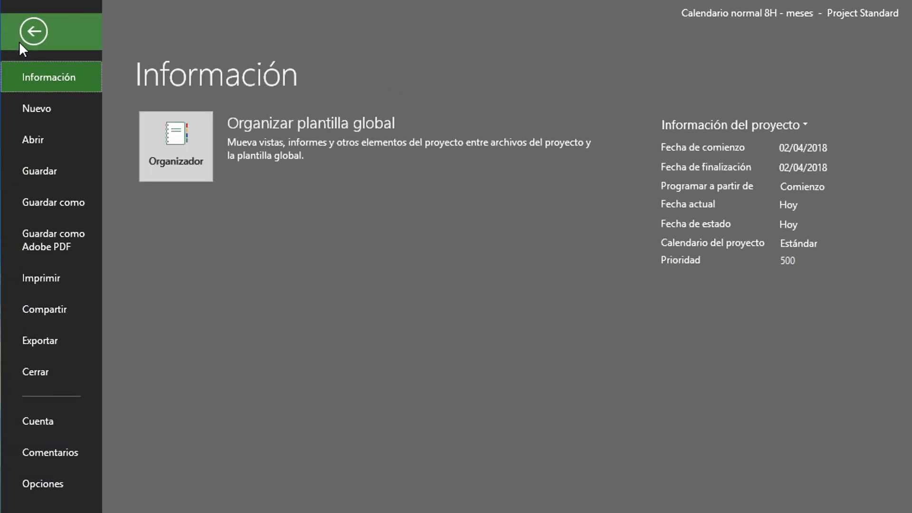
click(50, 205)
click(204, 271)
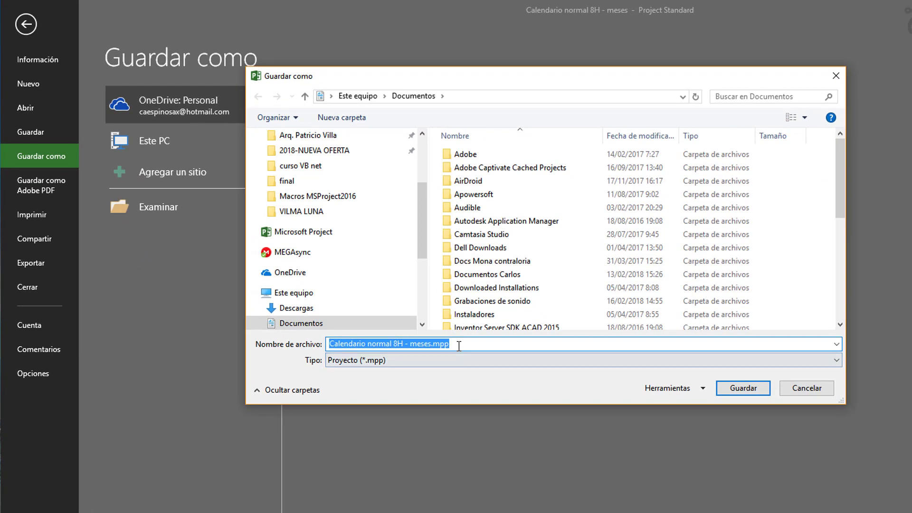
click(457, 360)
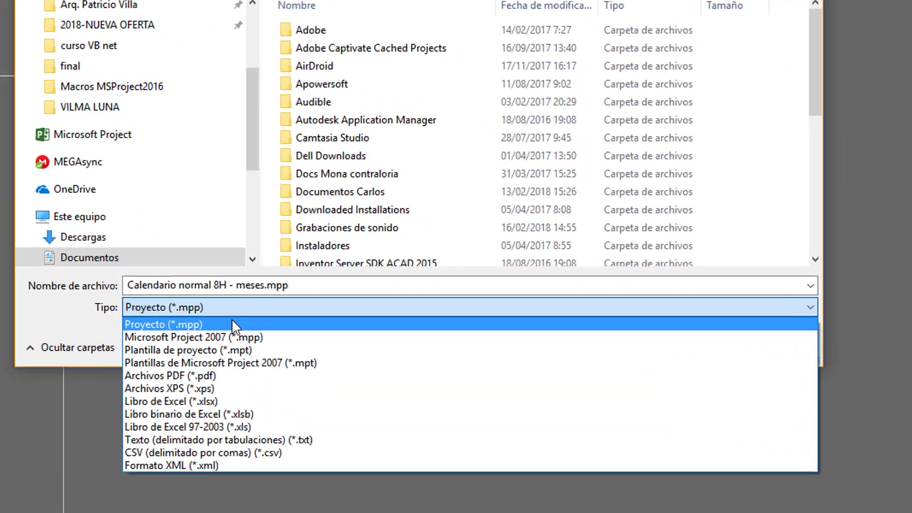
click(403, 373)
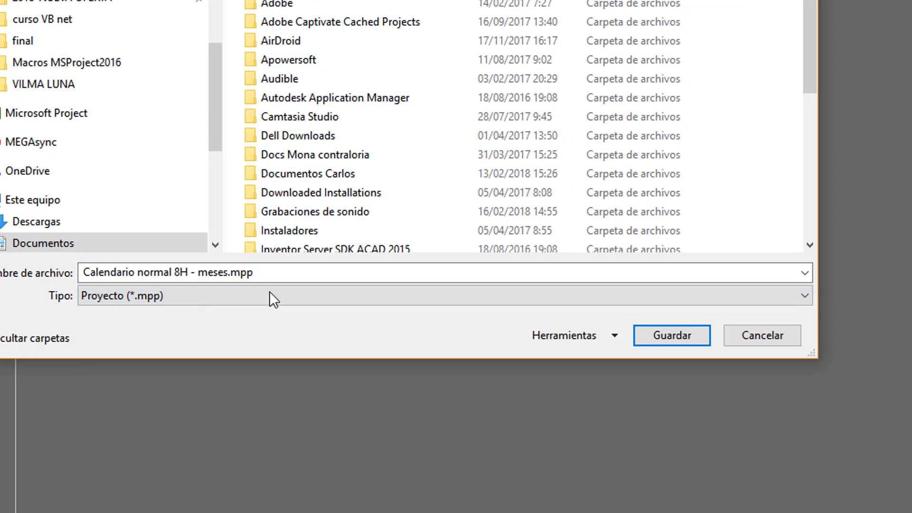
Step: Save the project in the Escritorio folder with the file name Prueba1
click(357, 275)
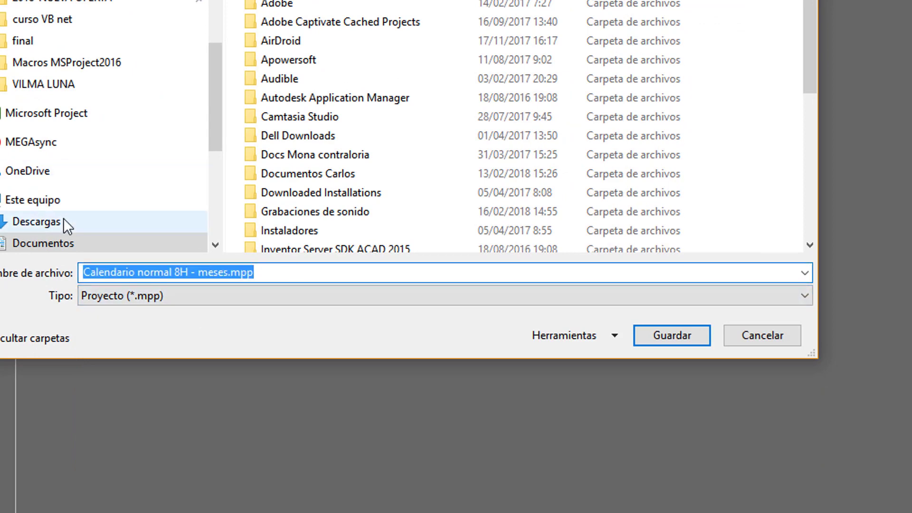
scroll(62, 228, up, 3)
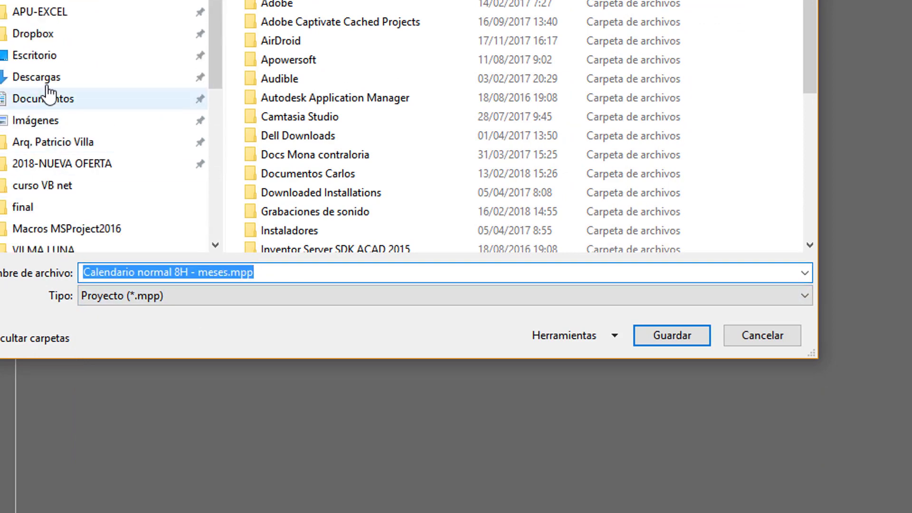
click(47, 56)
click(305, 275)
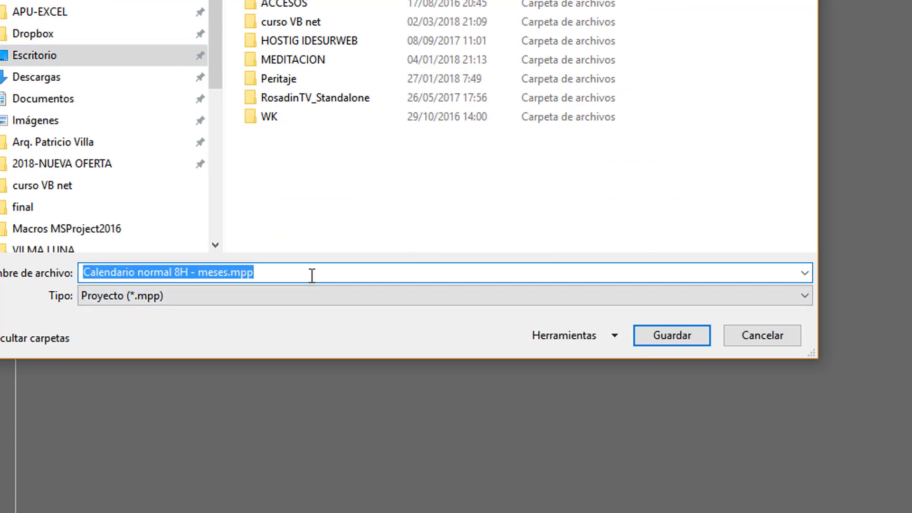
text(Prueba)
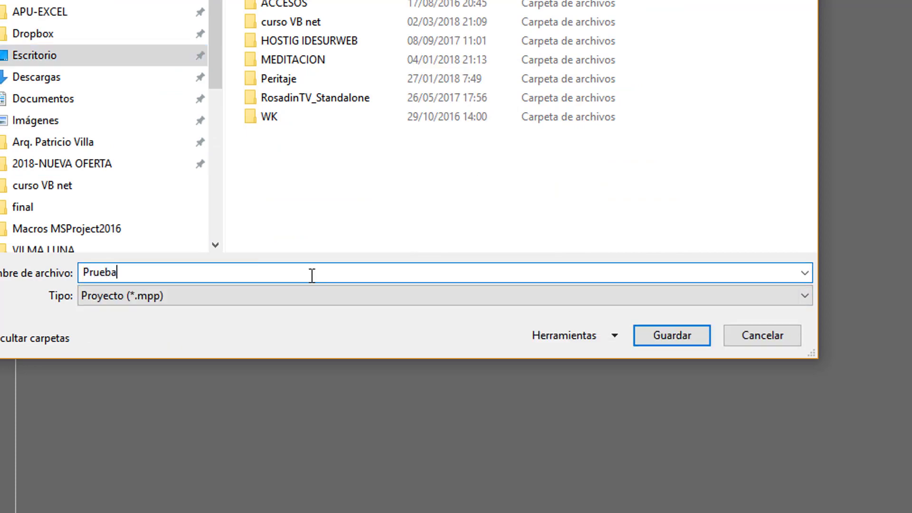
text(1)
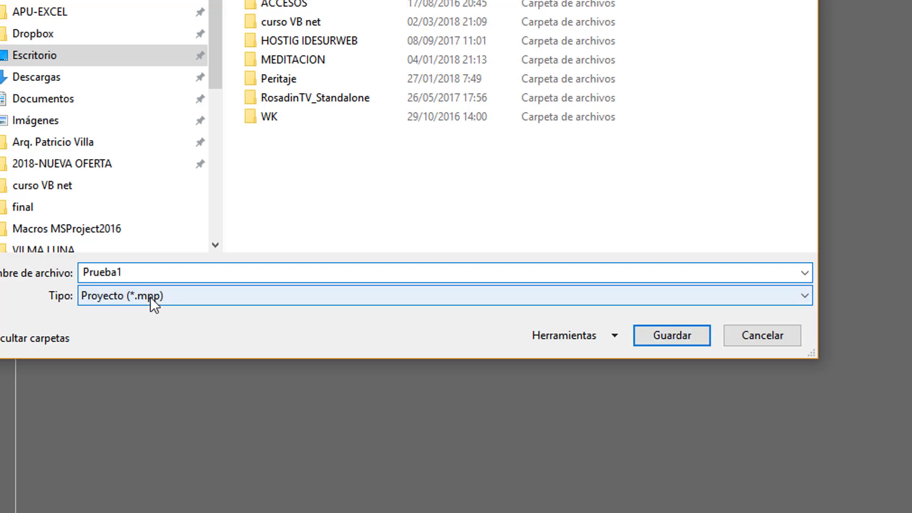
click(675, 336)
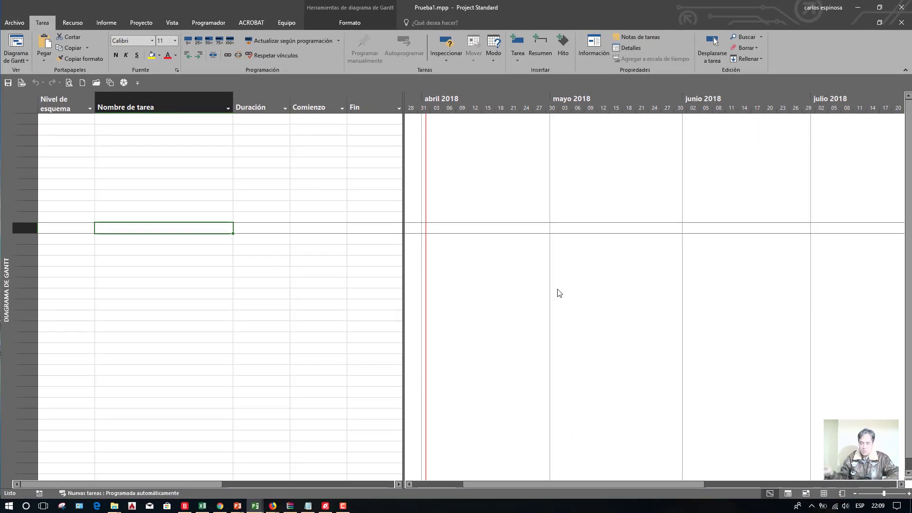
Step: Reopen the Visual Basic editor and compare VBAProject (Prueba1.mpp) with ProjectGlobal (Global.MPT), including its Módulos and Formularios folders
key(alt+F11)
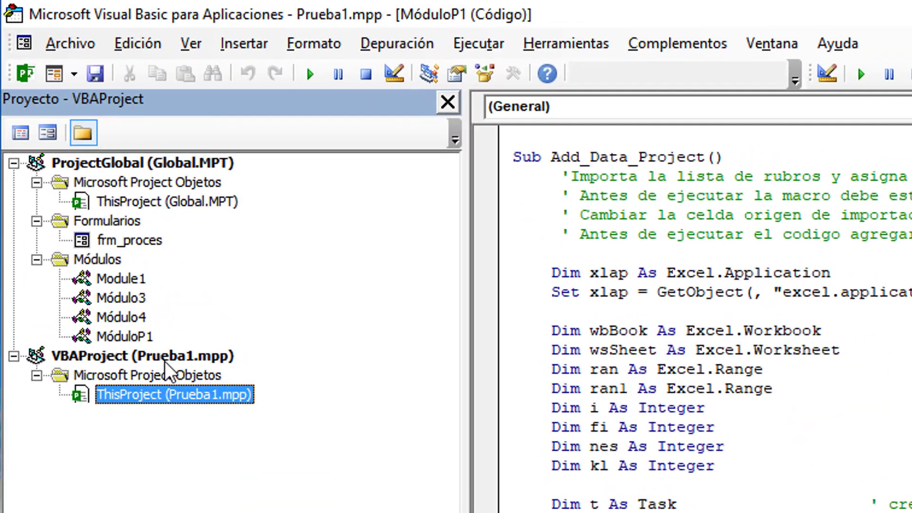
click(165, 358)
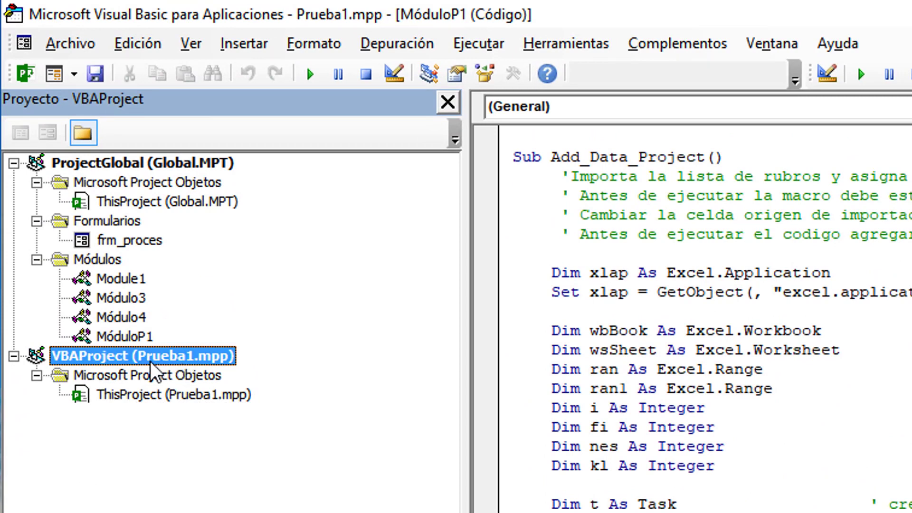
click(180, 164)
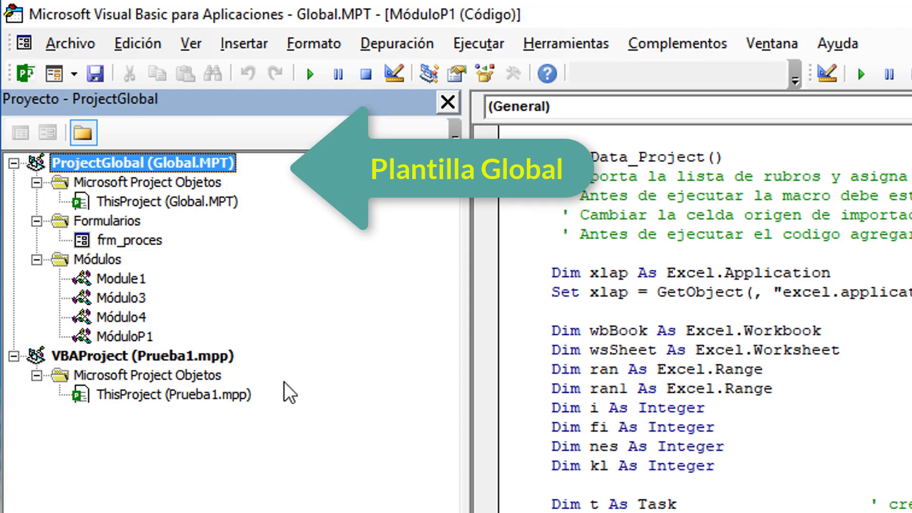
click(196, 359)
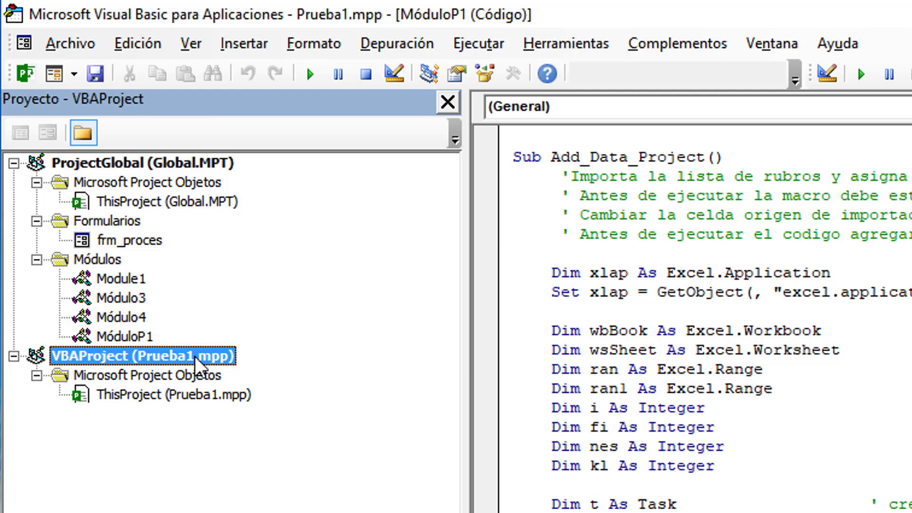
click(100, 265)
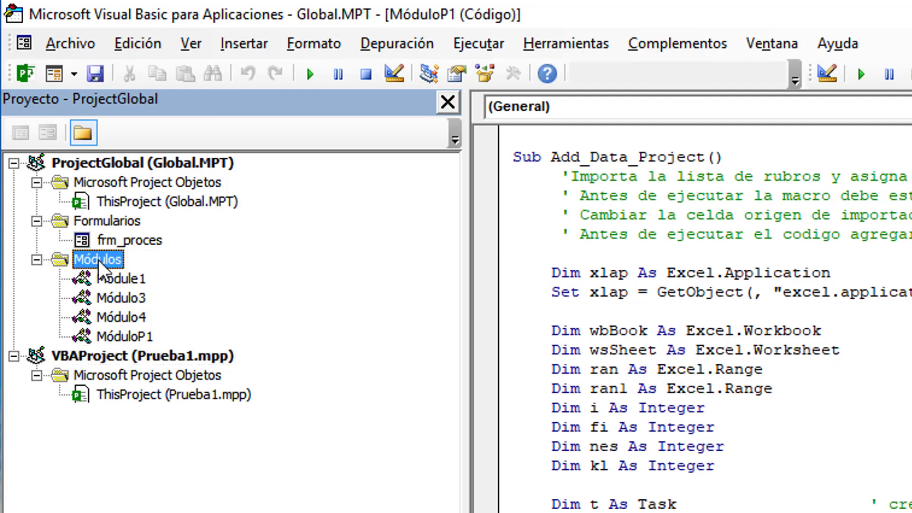
click(109, 226)
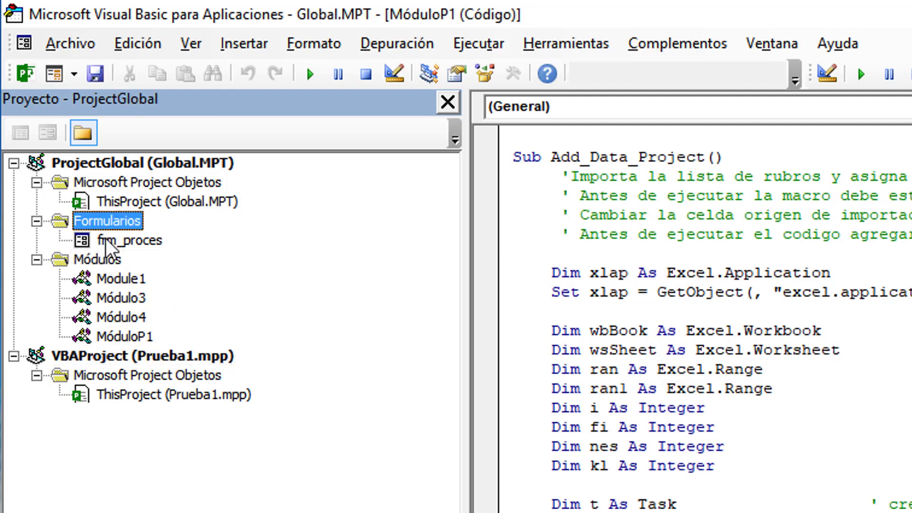
click(62, 166)
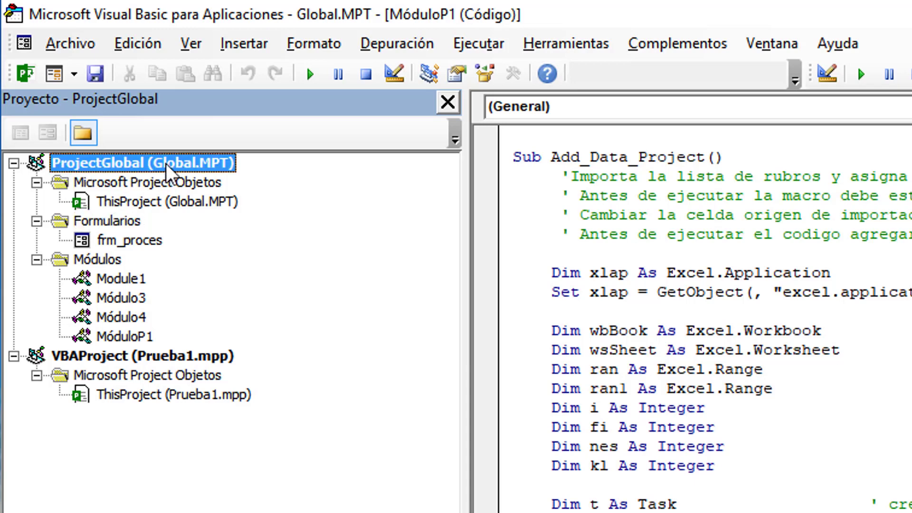
Step: Look at ThisProject (Prueba1.mpp), the MóduloP1 code and the entries Módulo4, Módulo3 and Module1 of ProjectGlobal
click(177, 400)
click(749, 428)
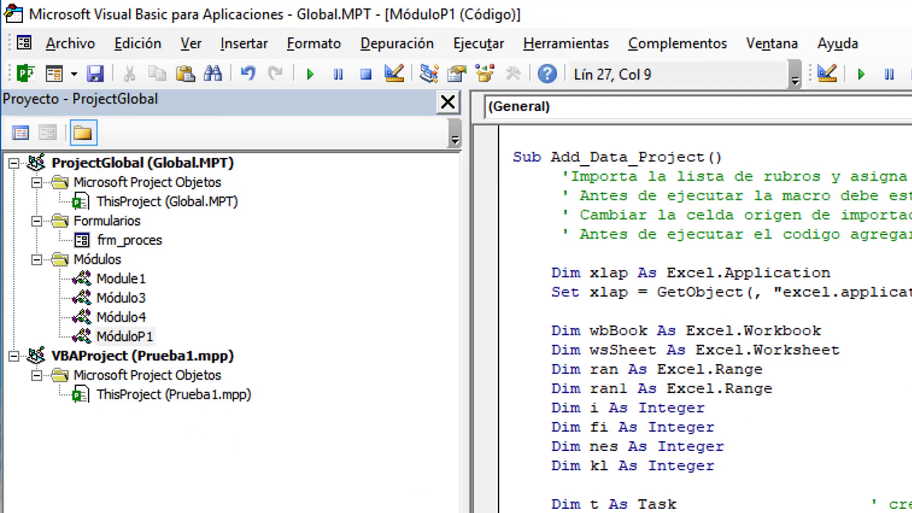
click(187, 410)
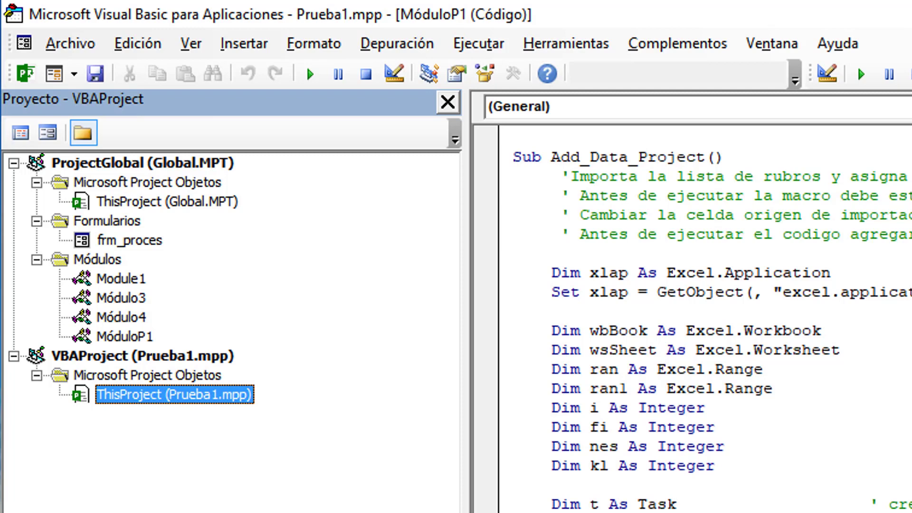
click(713, 484)
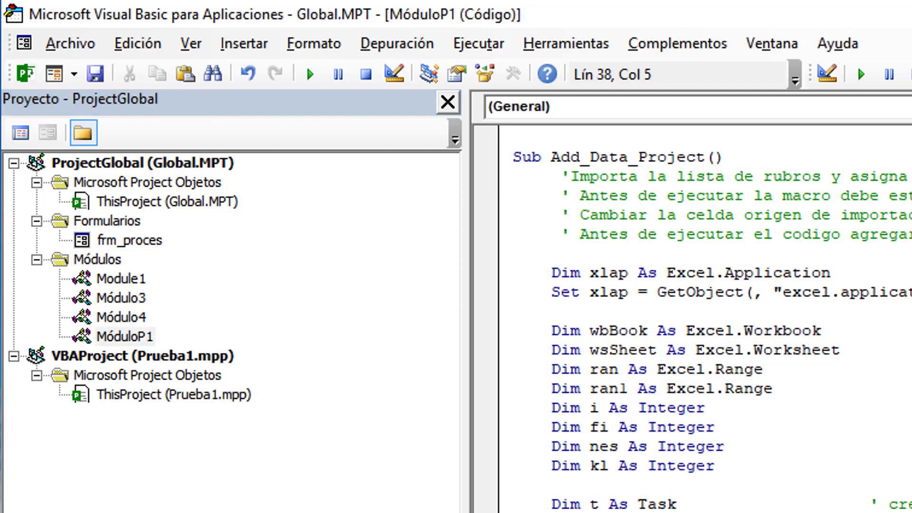
click(735, 504)
click(117, 315)
click(114, 298)
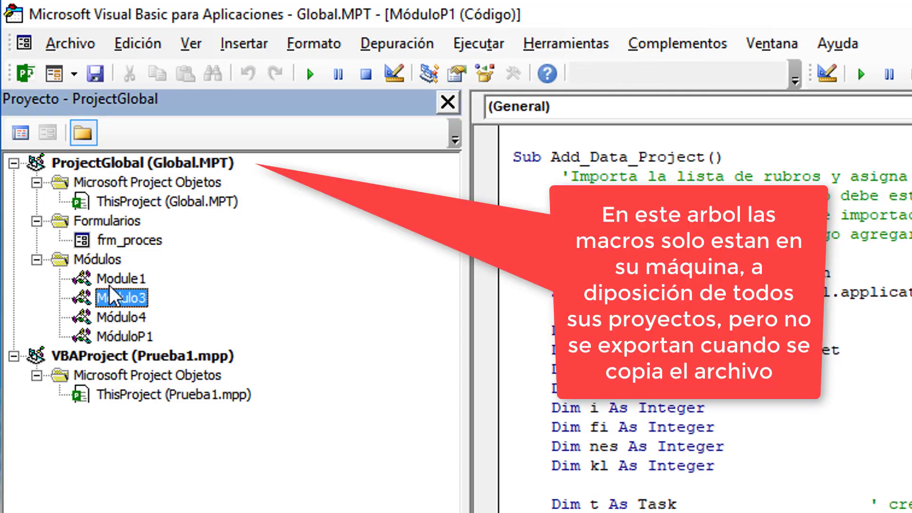
click(112, 282)
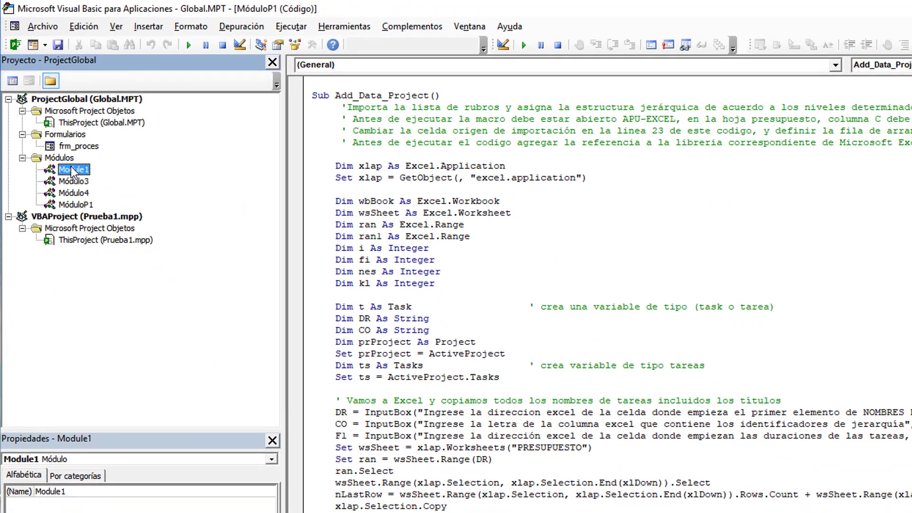
Step: Remove the frm_proces form and Module1 from ProjectGlobal (Global.MPT) without exporting them
right_click(72, 148)
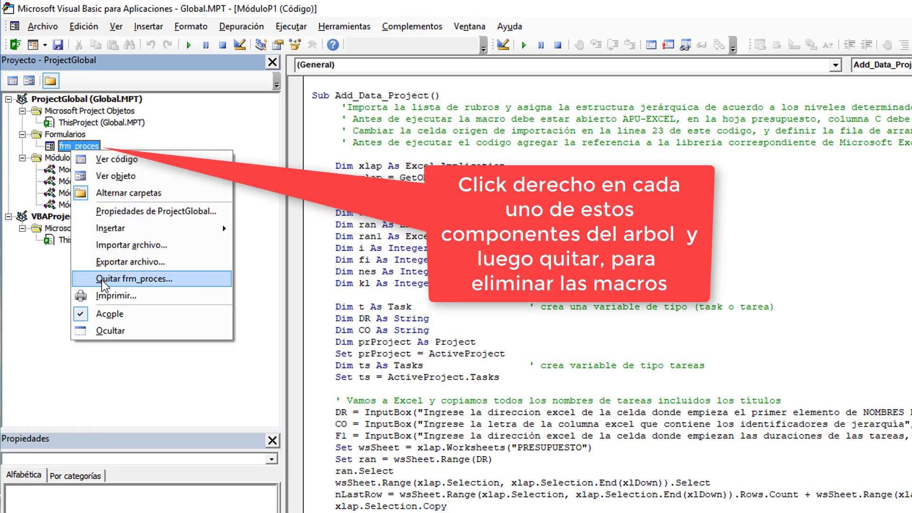
click(134, 279)
click(695, 442)
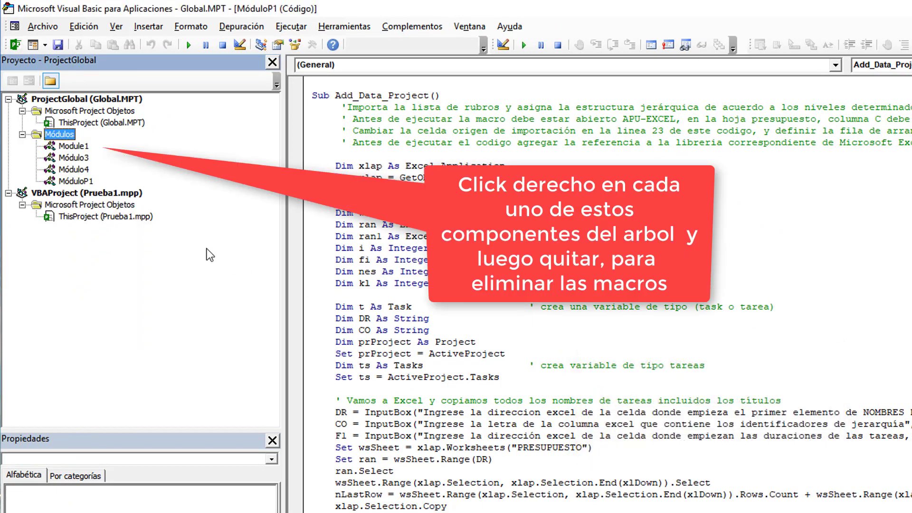
right_click(78, 147)
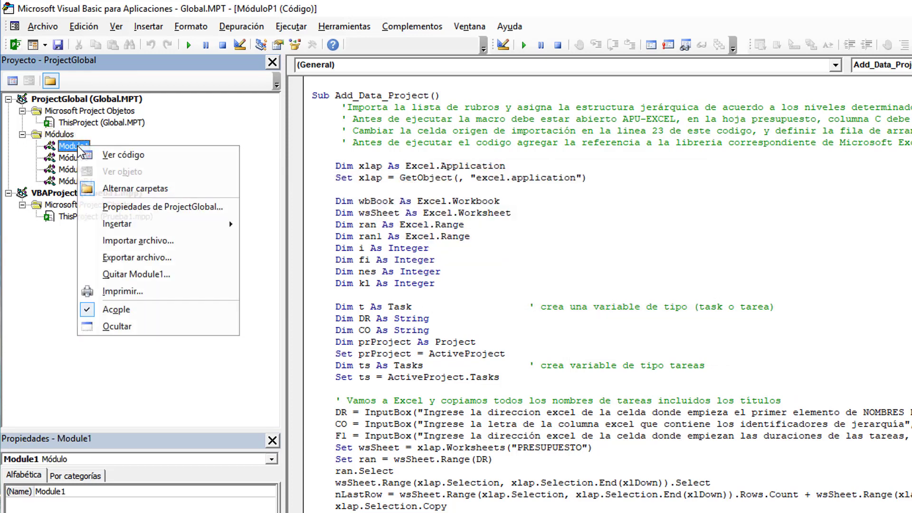
click(133, 275)
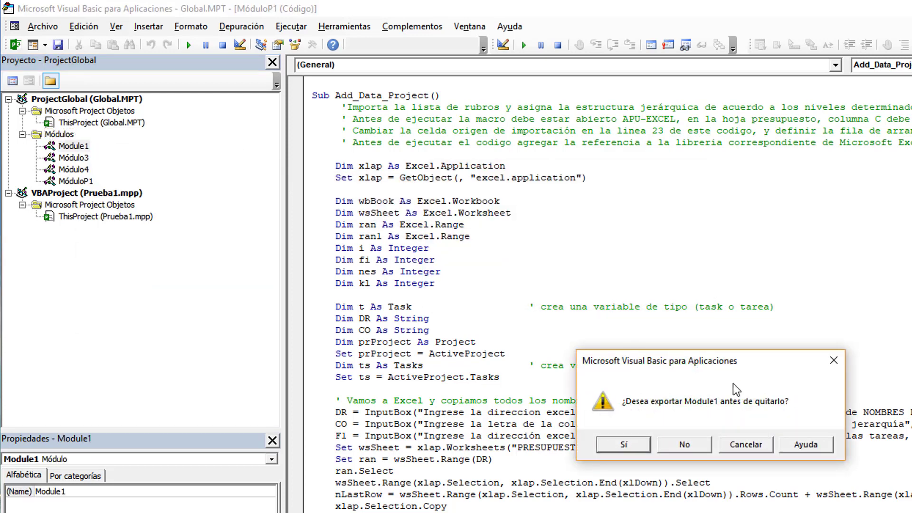
click(695, 442)
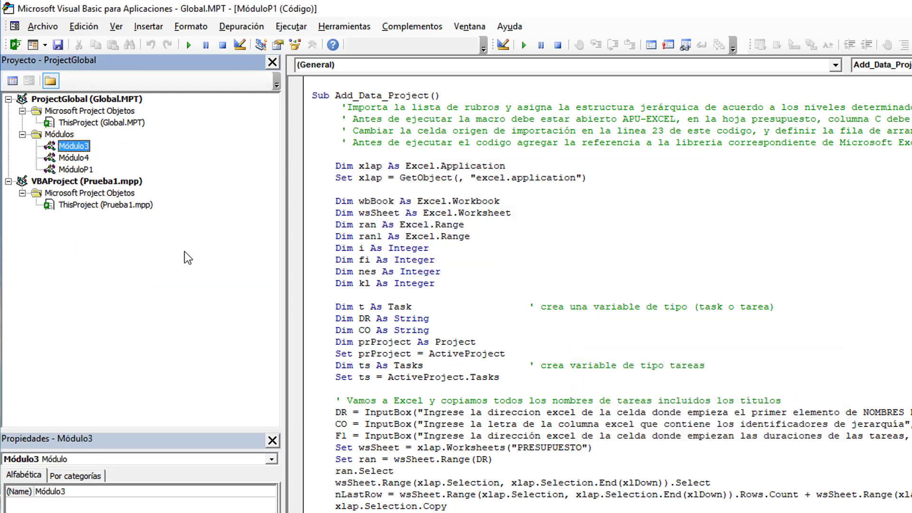
Step: Remove Módulo3, Módulo4 and MóduloP1 from ProjectGlobal (Global.MPT) without exporting them
right_click(78, 147)
click(135, 276)
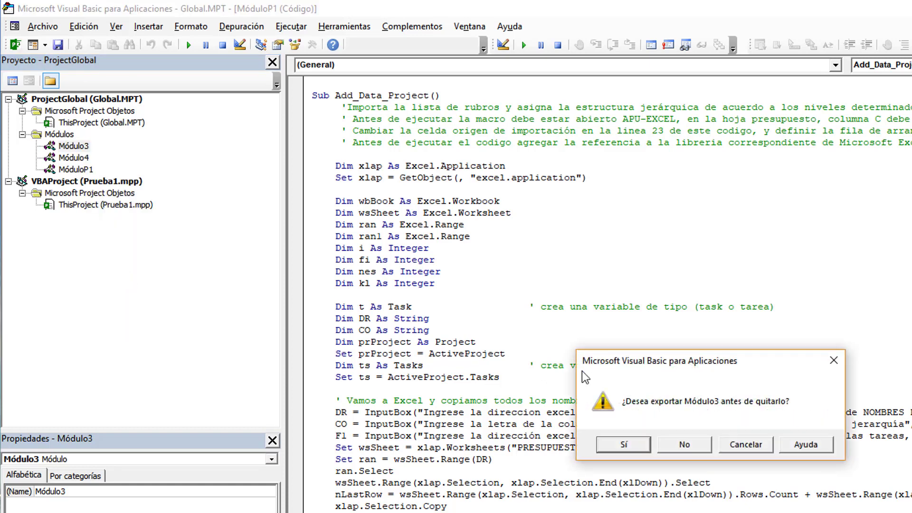
click(687, 444)
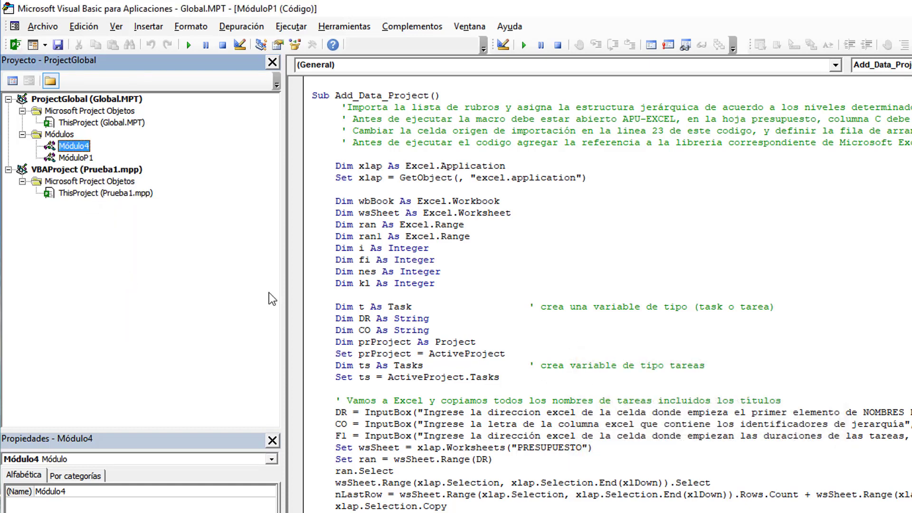
right_click(78, 147)
click(118, 278)
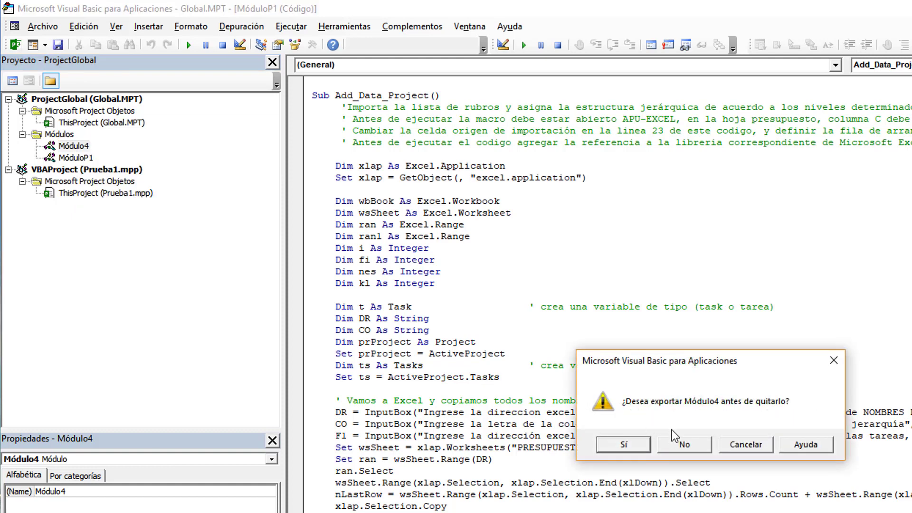
click(679, 441)
right_click(76, 146)
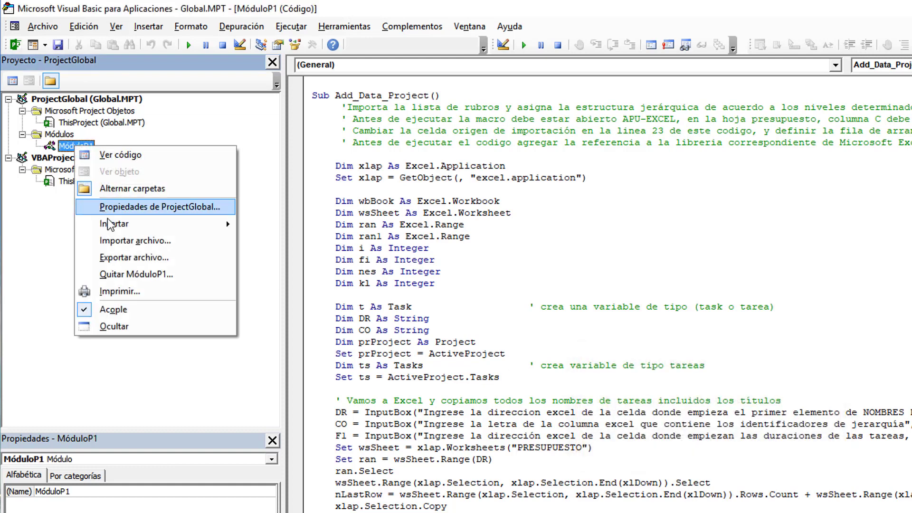
click(118, 276)
click(668, 443)
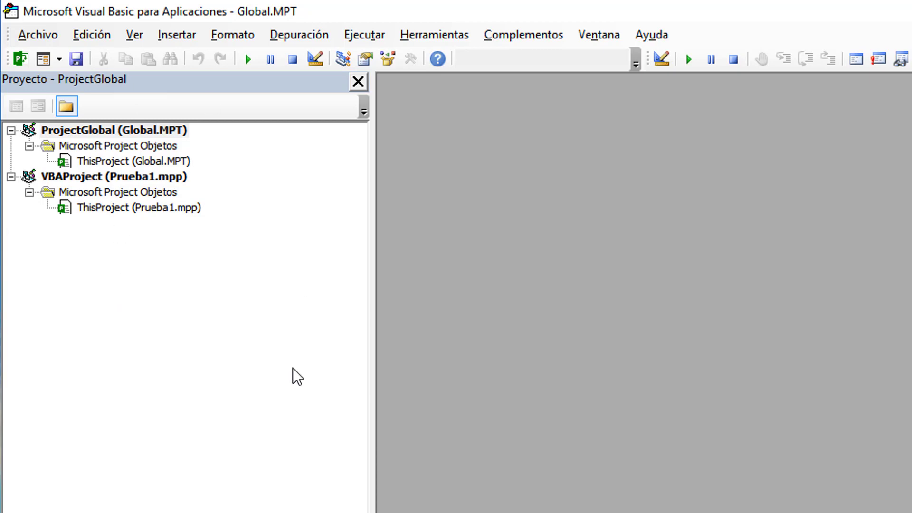
Step: Import Importar Tareas y Jerarquía.bas from the Macros MSProject2016 folder into ProjectGlobal (Global.MPT) and expand its Módulos folder
click(152, 164)
right_click(152, 164)
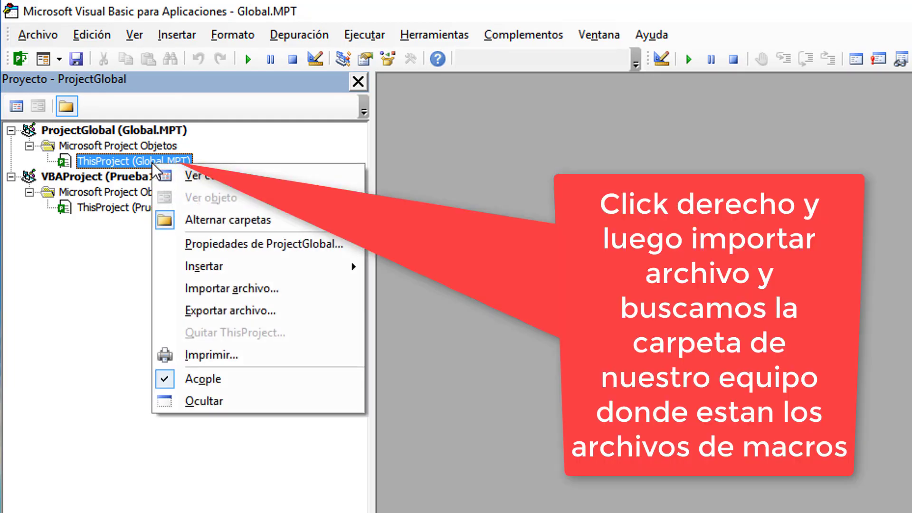
click(221, 288)
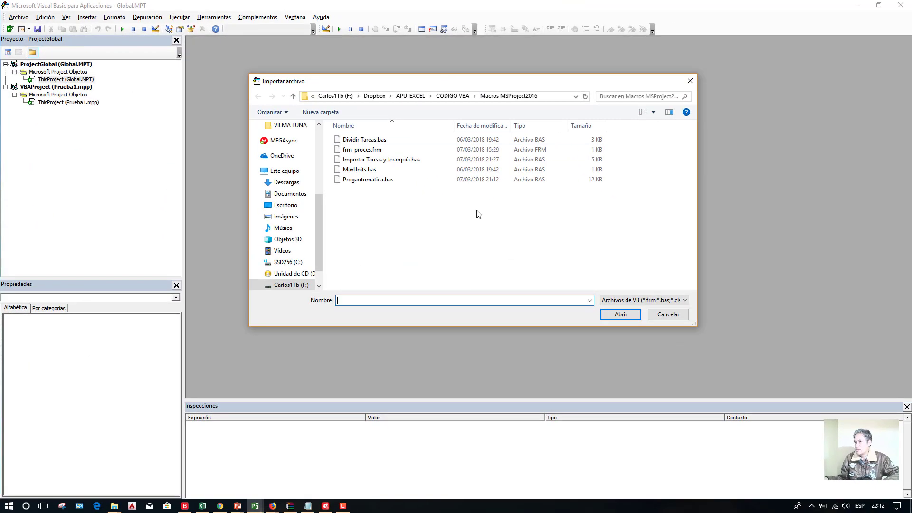
drag(456, 127, 445, 128)
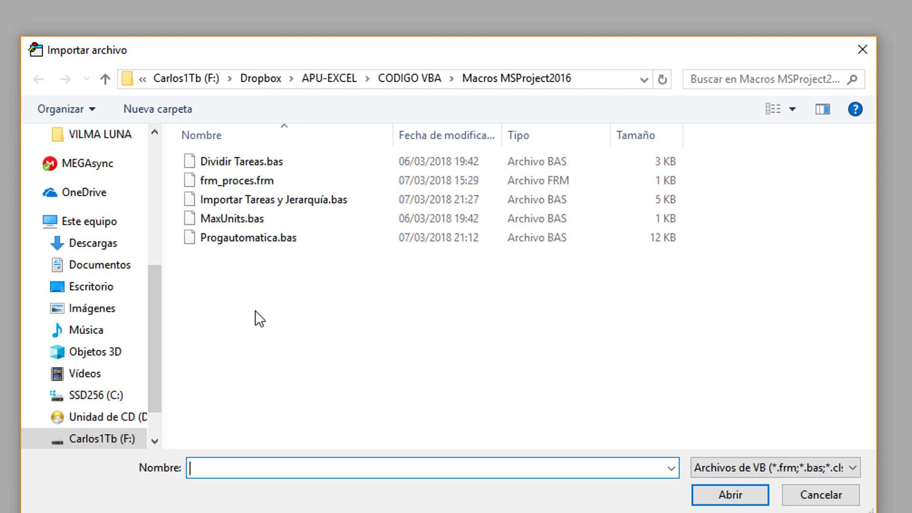
click(264, 201)
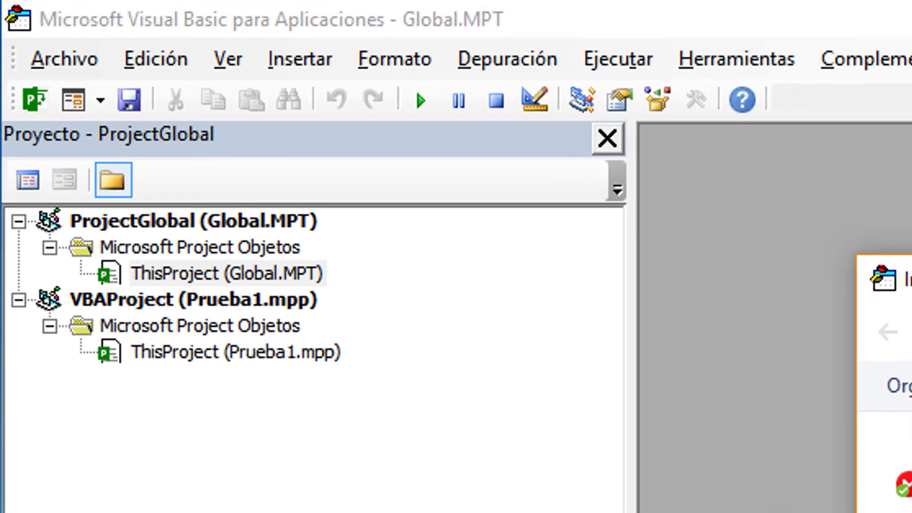
key(Return)
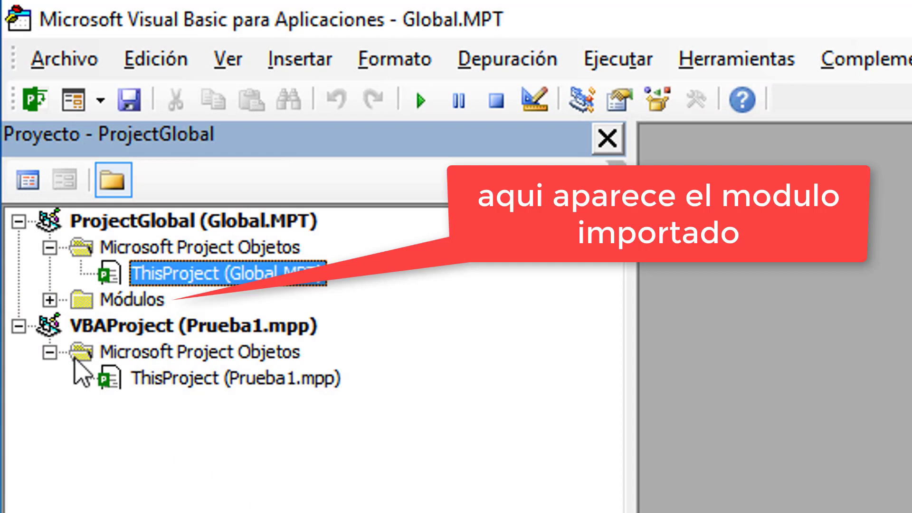
click(49, 300)
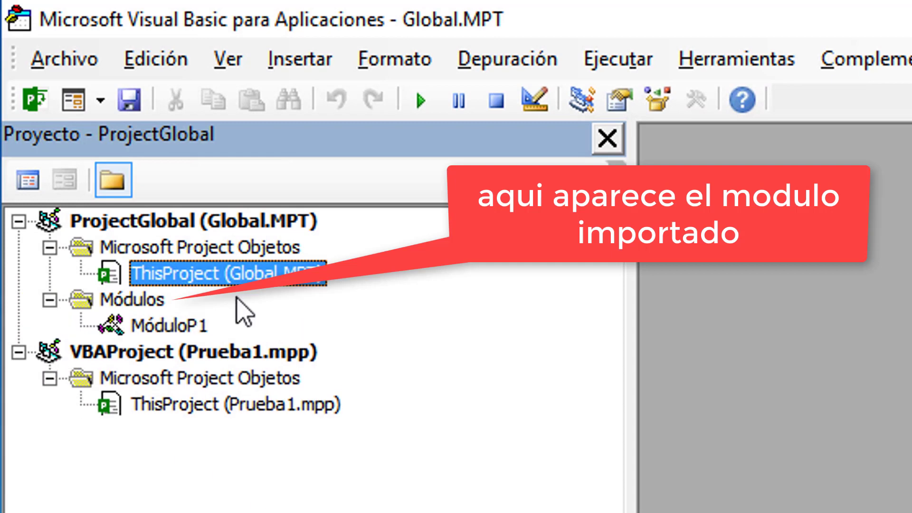
Step: Import the frm_proces.frm form into ProjectGlobal (Global.MPT) and check the frm_proces and MóduloP1 entries
right_click(127, 303)
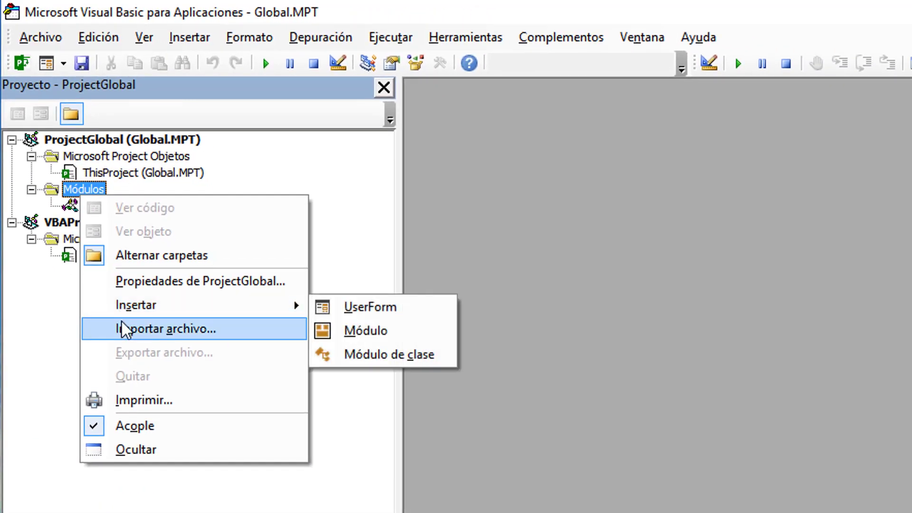
click(122, 326)
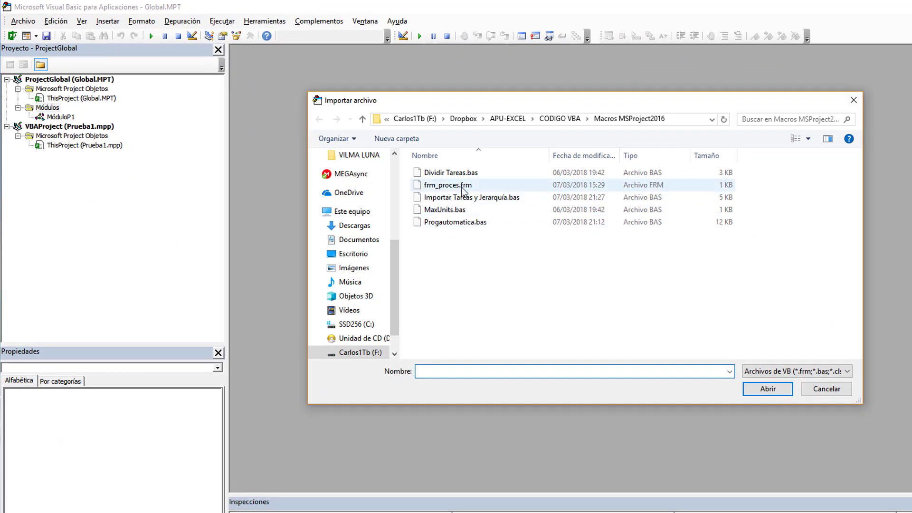
click(444, 185)
click(787, 387)
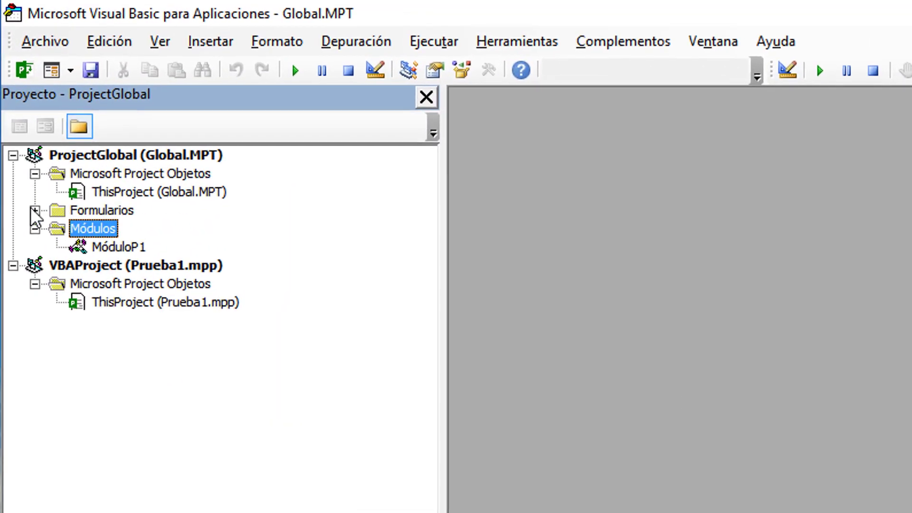
click(35, 210)
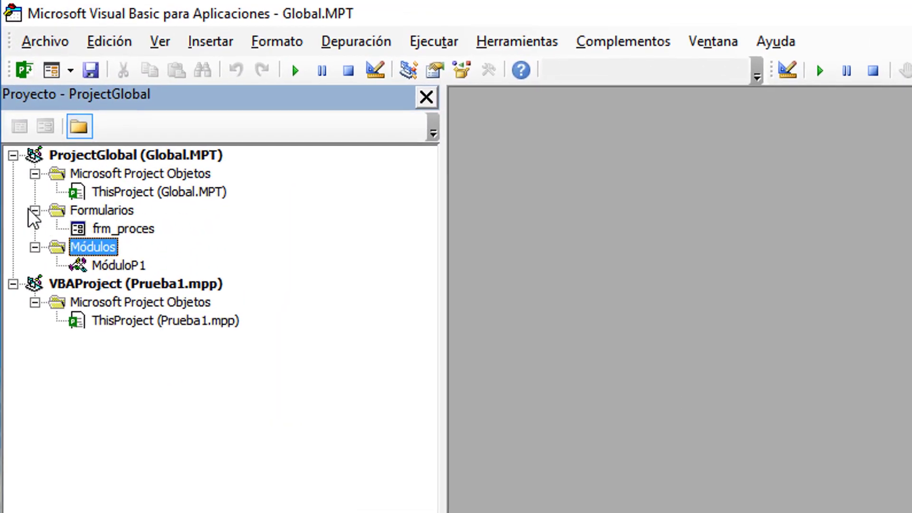
click(127, 231)
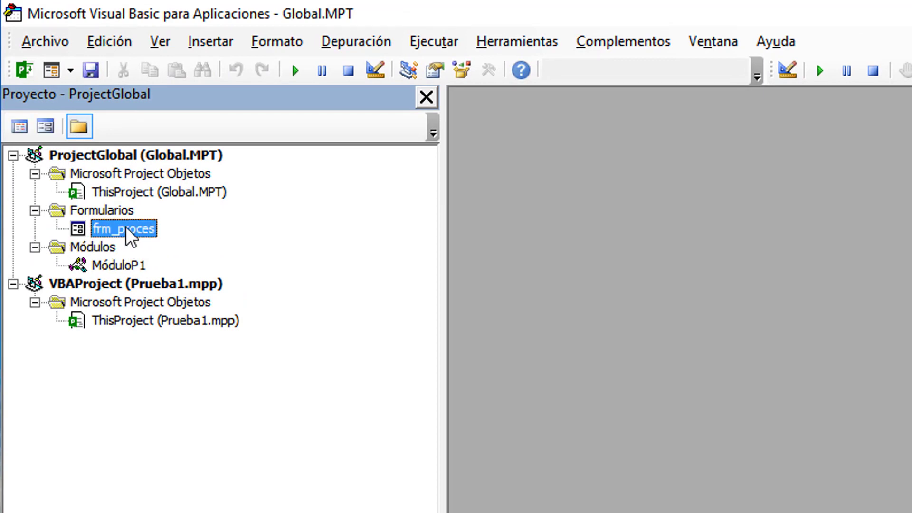
click(133, 262)
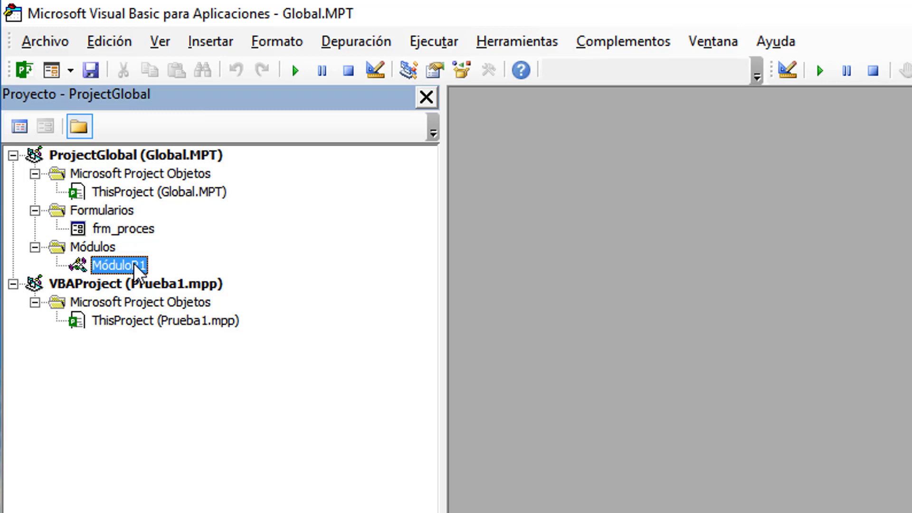
click(108, 193)
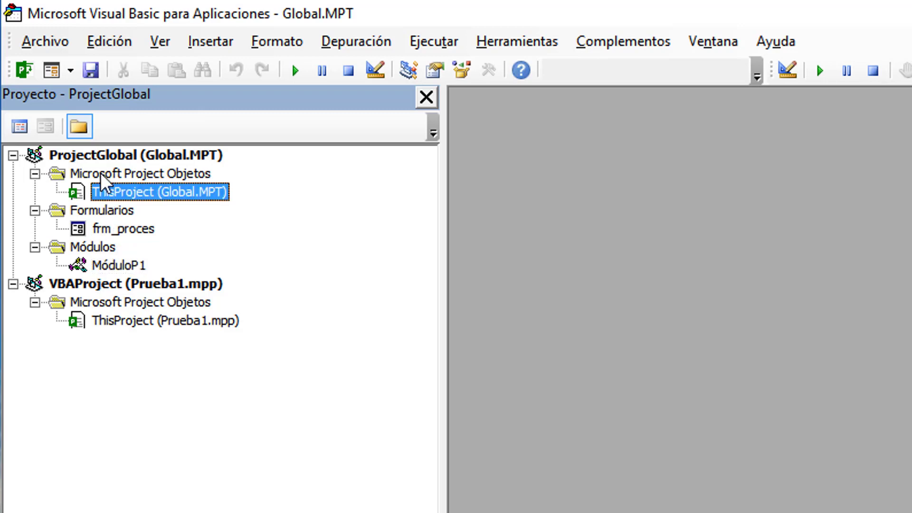
click(100, 174)
right_click(99, 174)
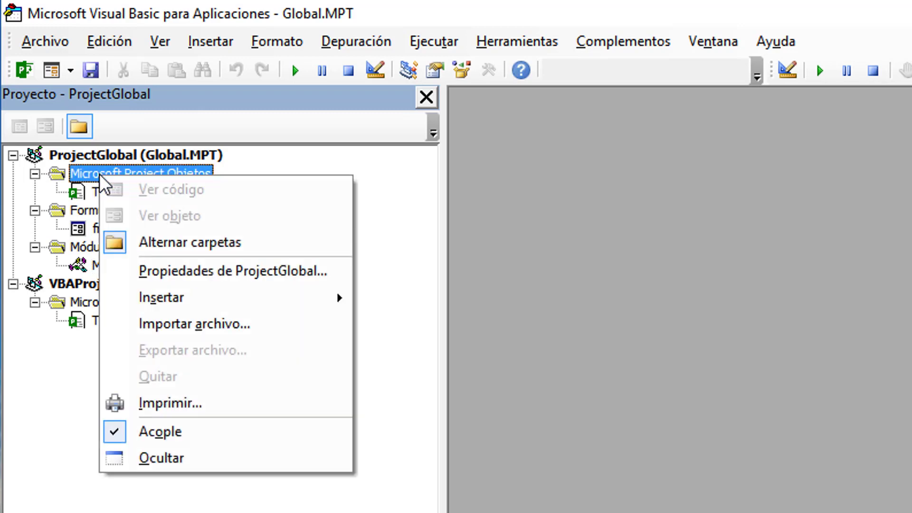
click(87, 197)
right_click(87, 197)
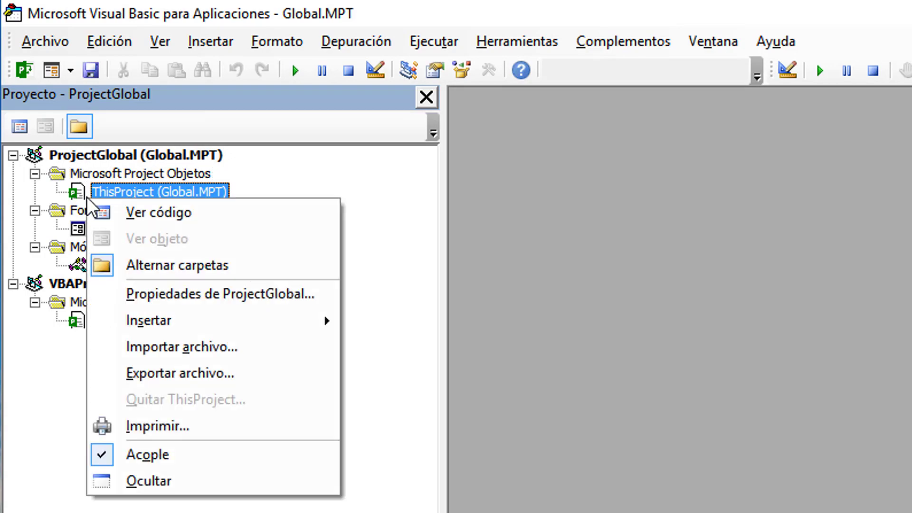
click(141, 348)
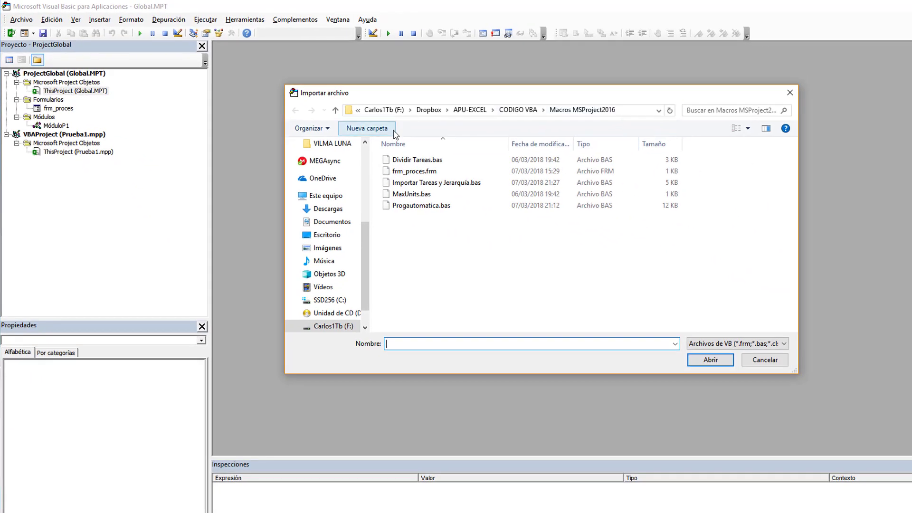
click(416, 184)
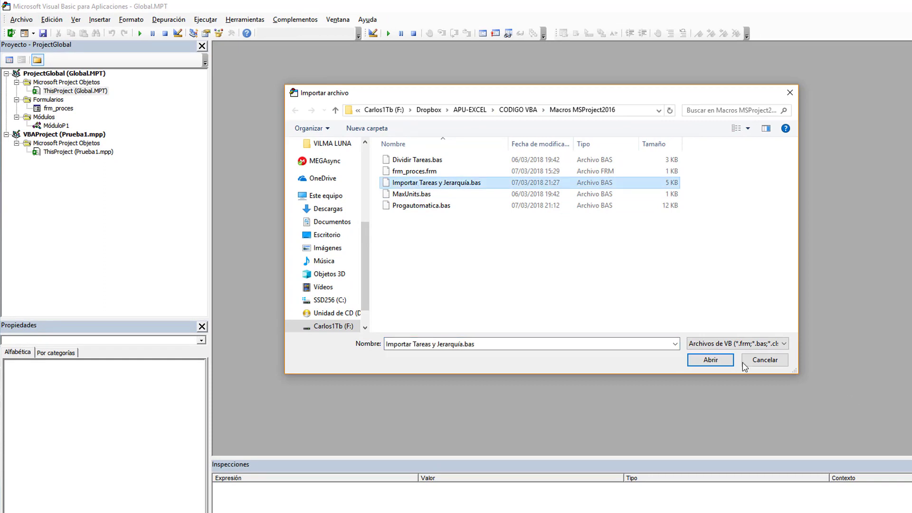
click(765, 360)
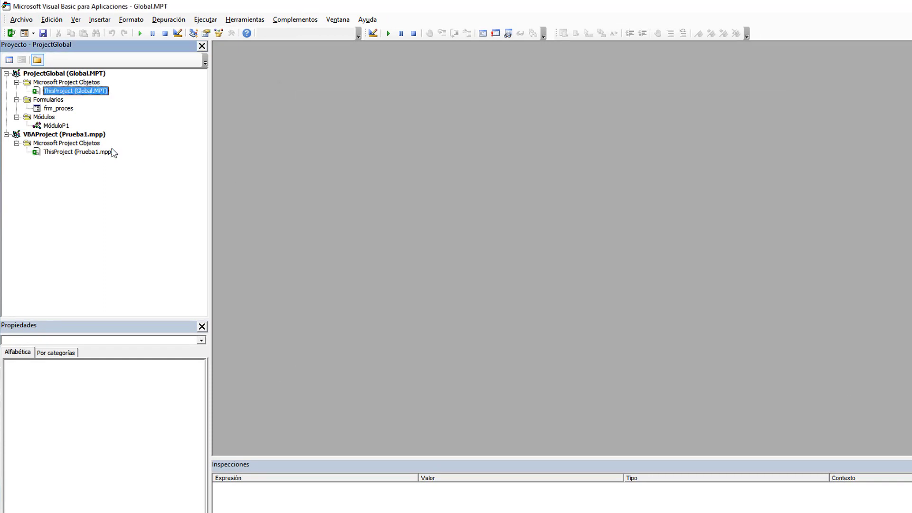
Step: Open the code of MóduloP1 in ProjectGlobal and narrow the project explorer to give the code more room
click(59, 128)
click(58, 108)
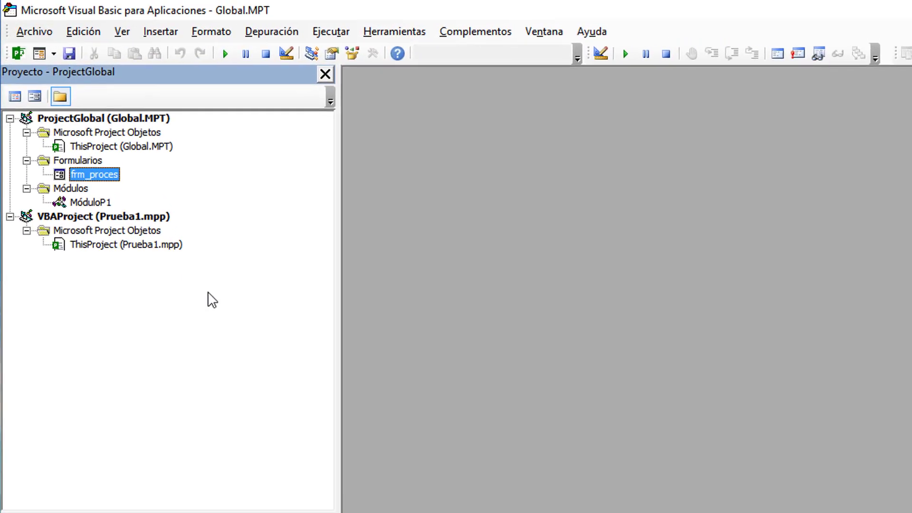
click(91, 205)
click(92, 175)
double_click(91, 203)
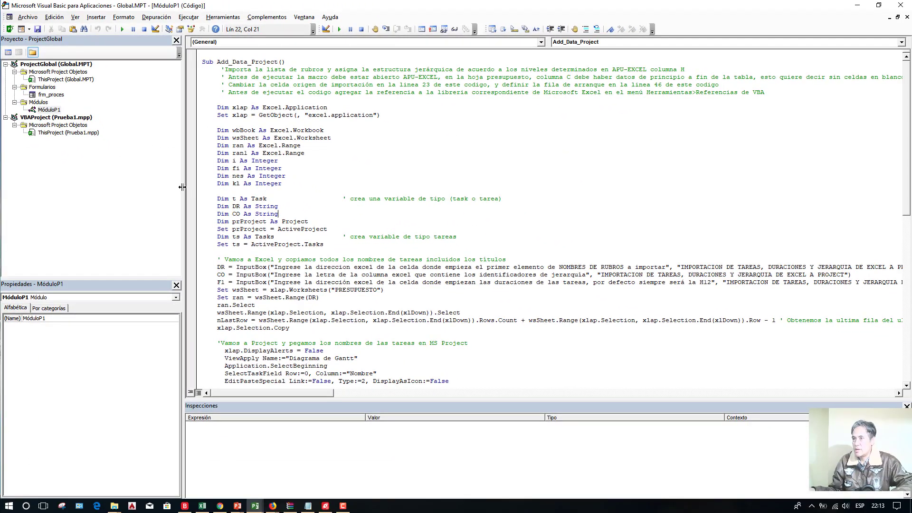
drag(192, 196, 104, 197)
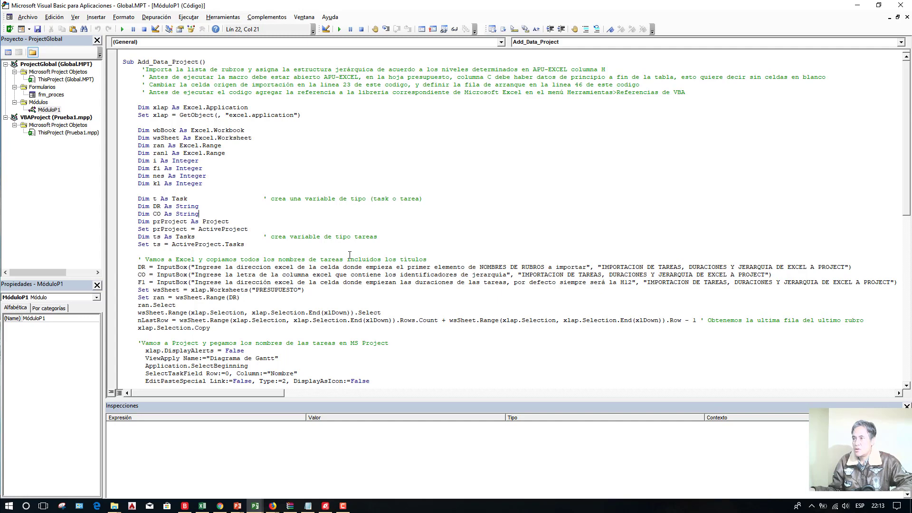
Step: Read through the whole Add_Data_Project macro and return to its beginning, widening the project explorer again
scroll(350, 255, down, 1)
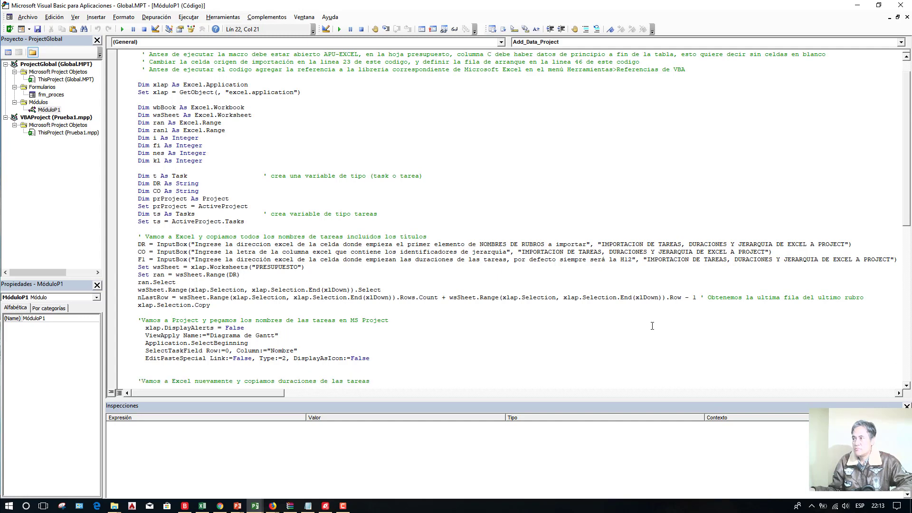
scroll(653, 326, down, 1)
scroll(652, 326, down, 5)
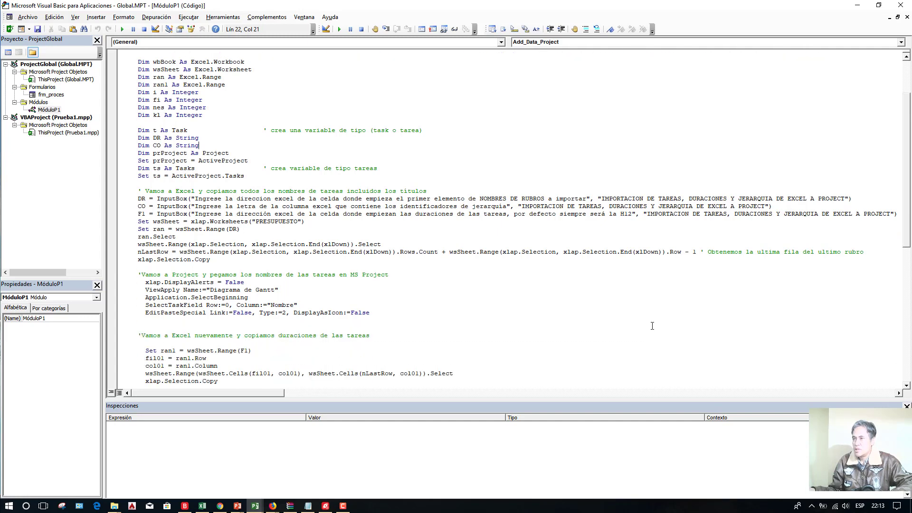
scroll(652, 326, down, 4)
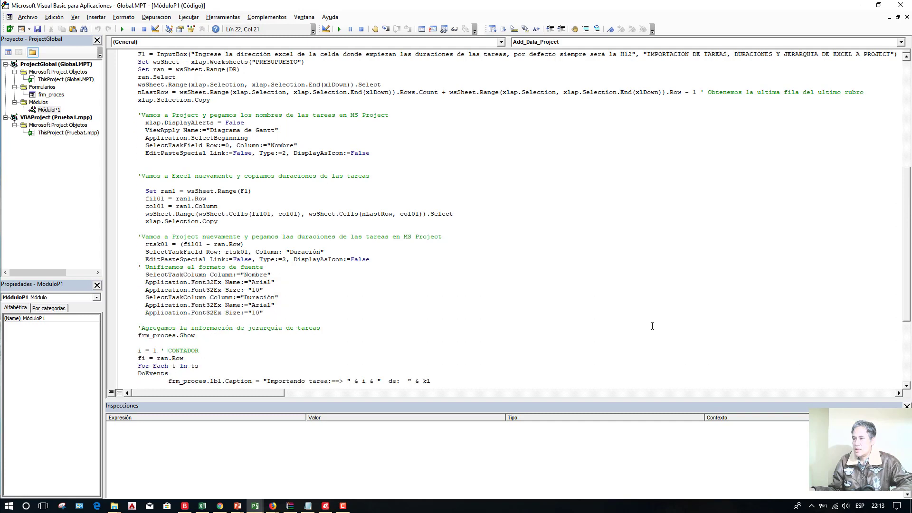
scroll(653, 326, down, 5)
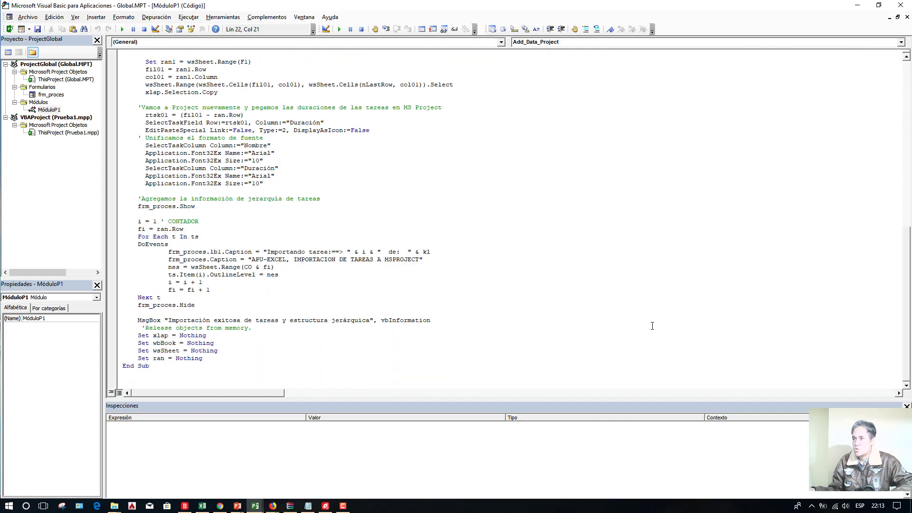
scroll(652, 326, up, 14)
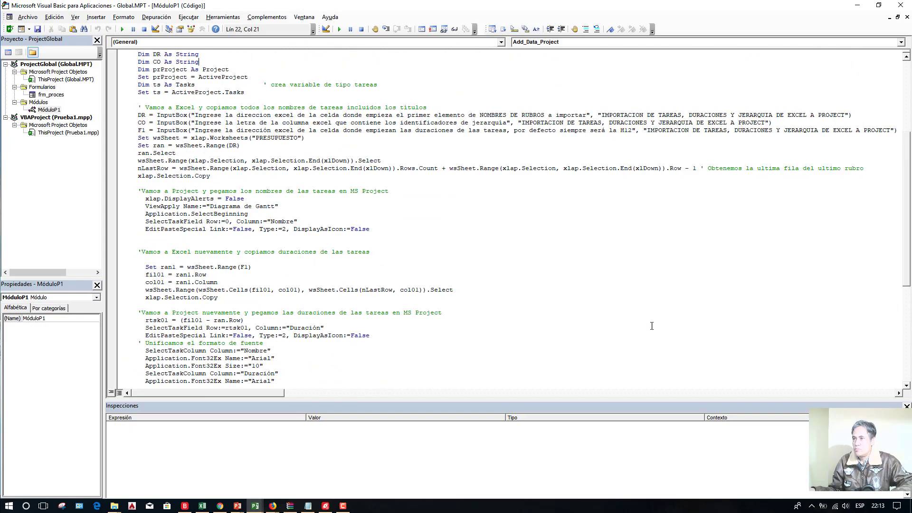
scroll(652, 326, up, 1)
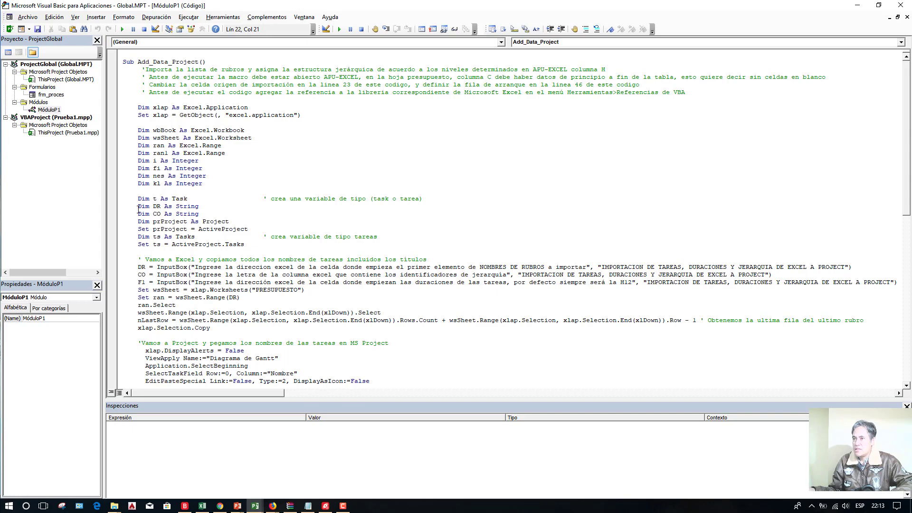
drag(104, 195, 154, 206)
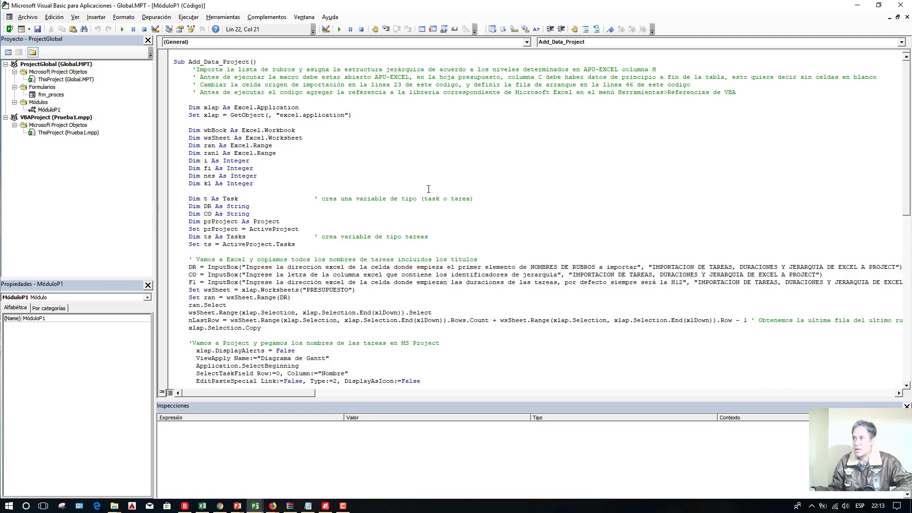
scroll(428, 189, down, 15)
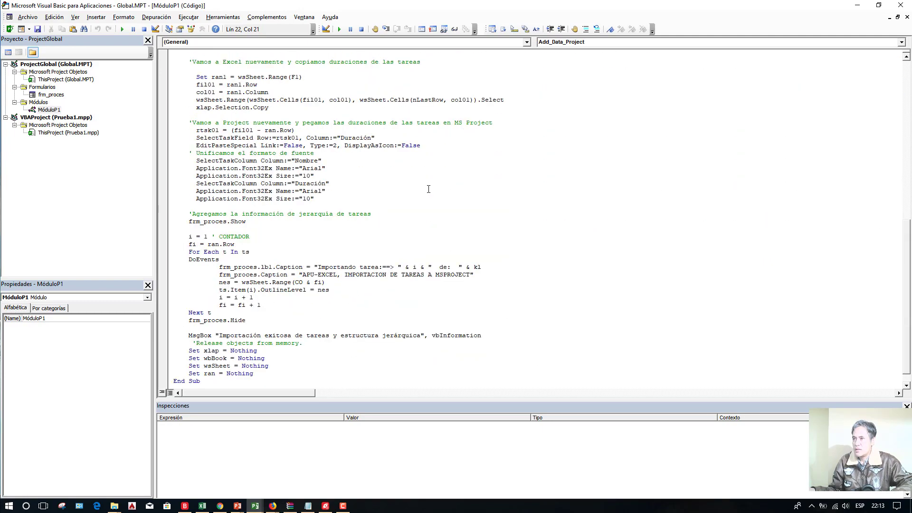
scroll(429, 189, up, 15)
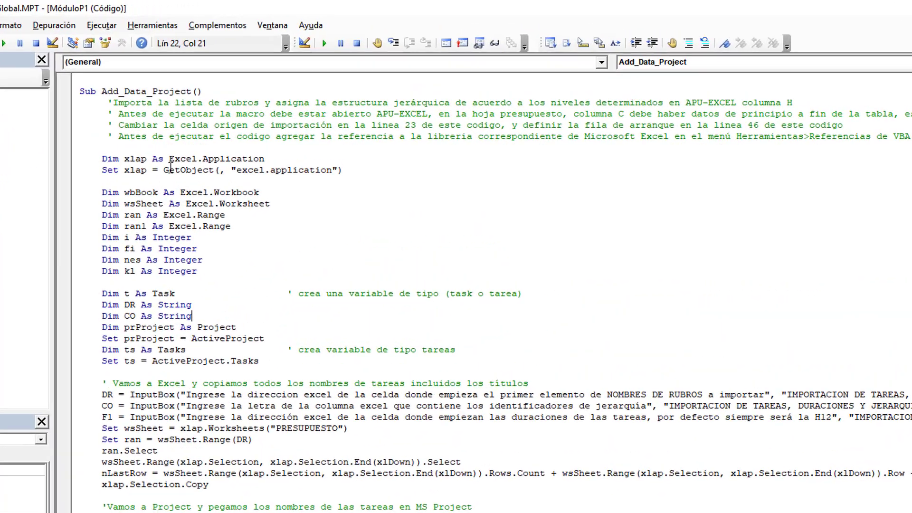
Step: Examine the xlap declaration and GetObject line of Add_Data_Project, switching to Excel to view the PRESUPUESTO sheet of PROJ01-SMA.xlsm and back
click(235, 115)
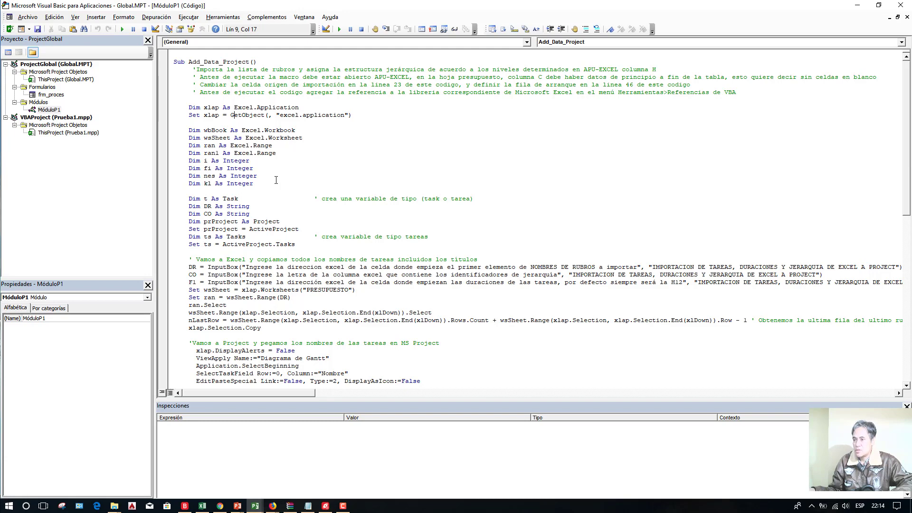
click(202, 507)
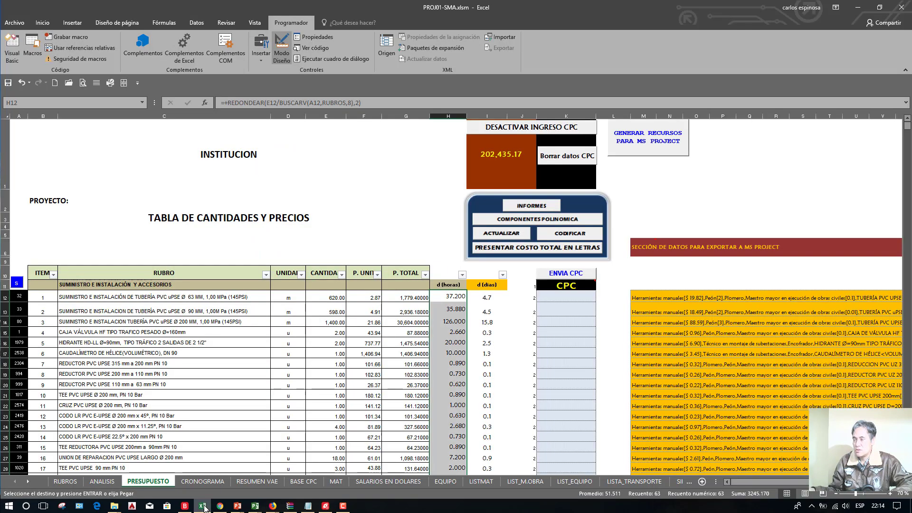
click(204, 508)
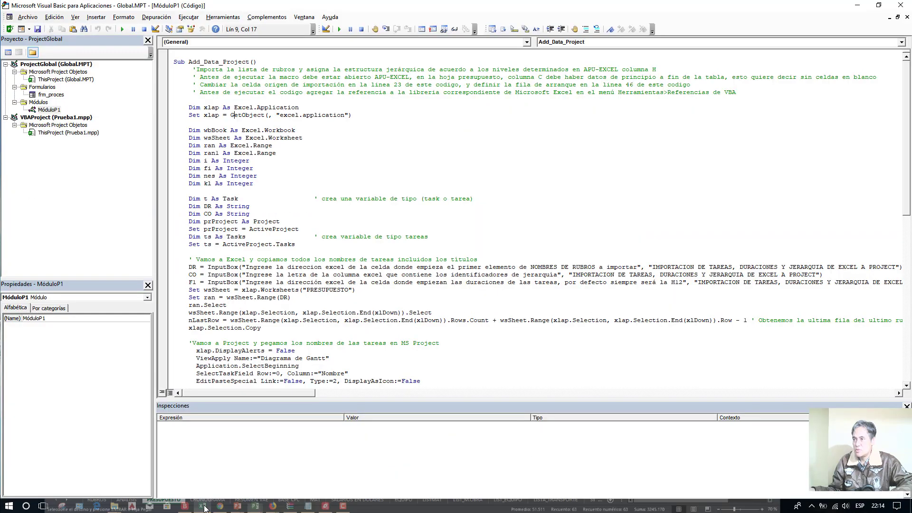
click(204, 508)
click(204, 508)
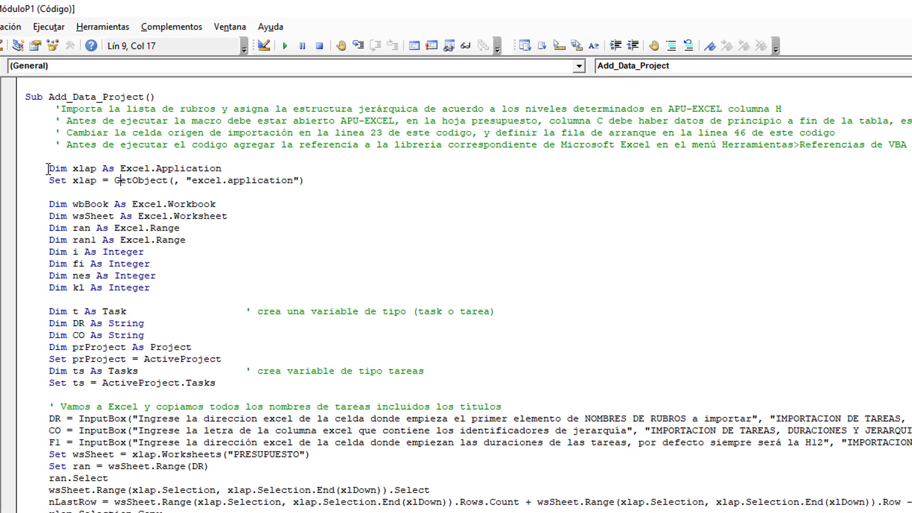
drag(49, 168, 67, 172)
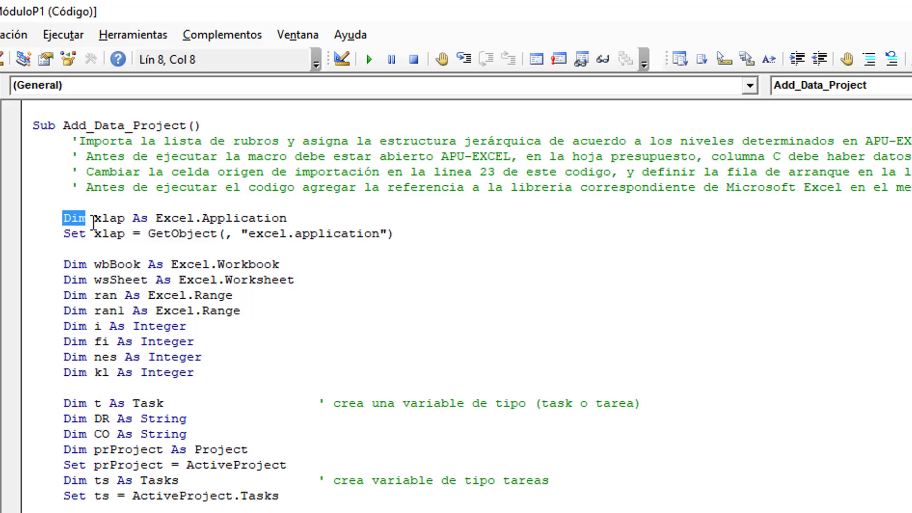
Step: Examine the declaration of xlap as Excel.Application and the Set statement that assigns it through GetObject
click(125, 220)
drag(125, 220, 95, 220)
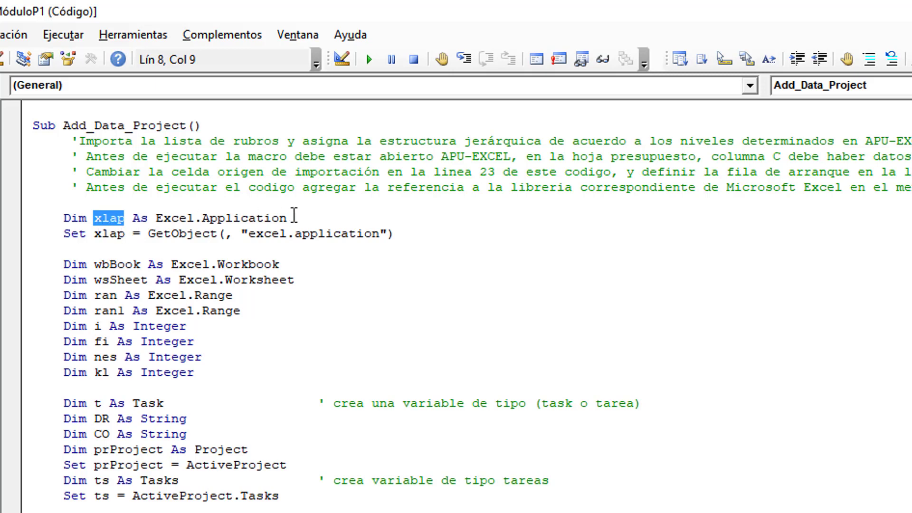
drag(295, 215, 161, 215)
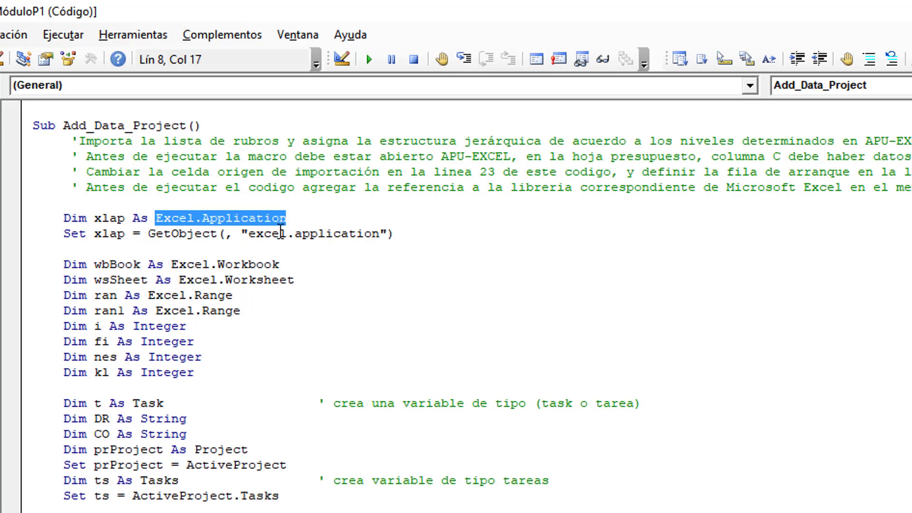
click(71, 233)
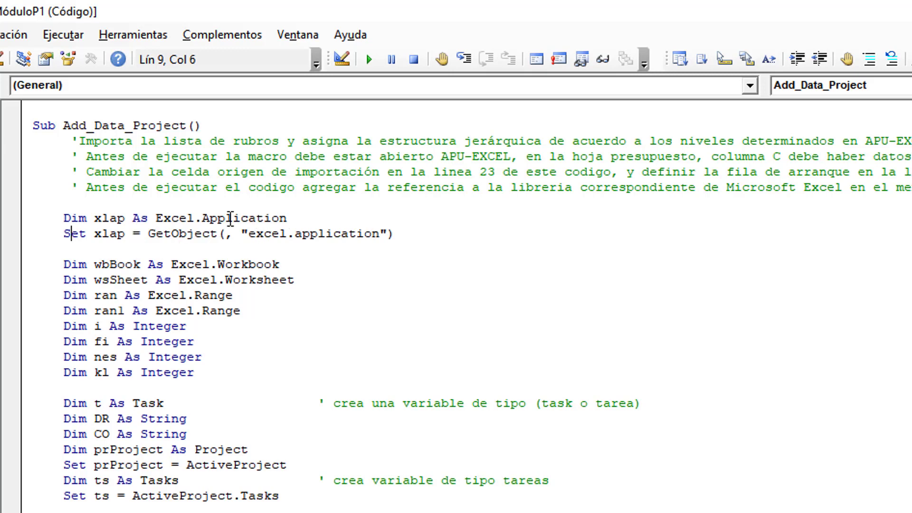
drag(63, 218, 128, 219)
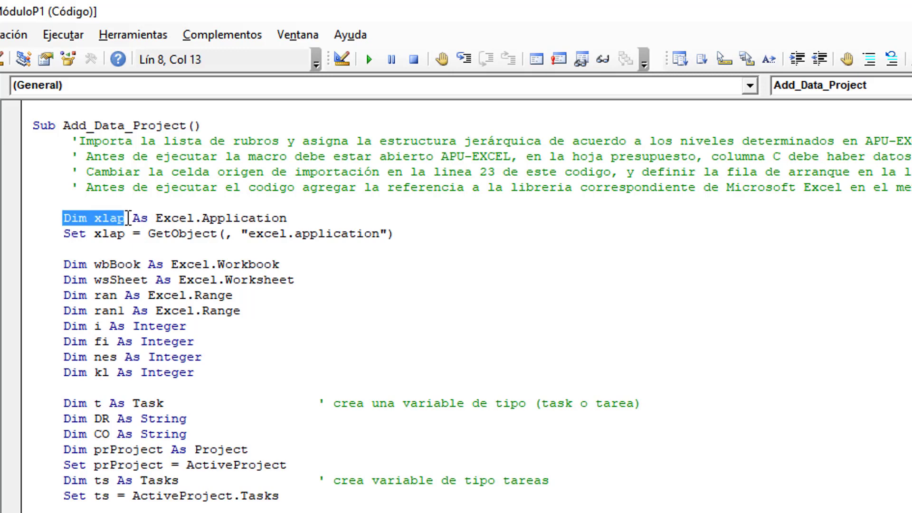
click(126, 233)
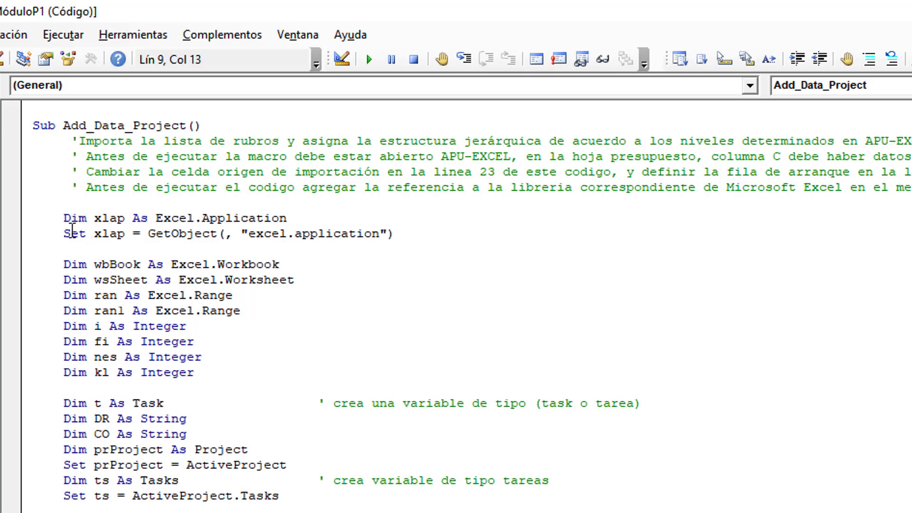
drag(64, 233, 412, 231)
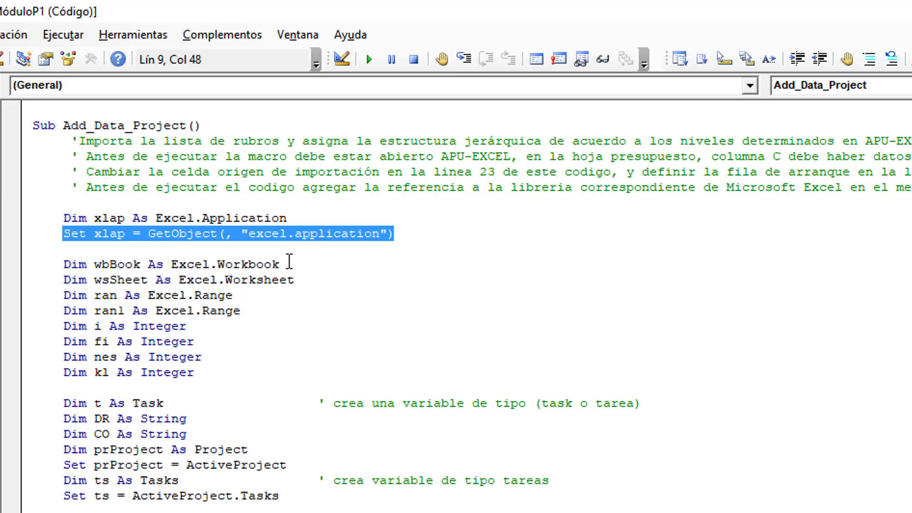
Step: Review the wbBook, wsSheet and ran variables with their Excel types, and the integer declarations i, fi, nes and kl
drag(289, 262, 174, 263)
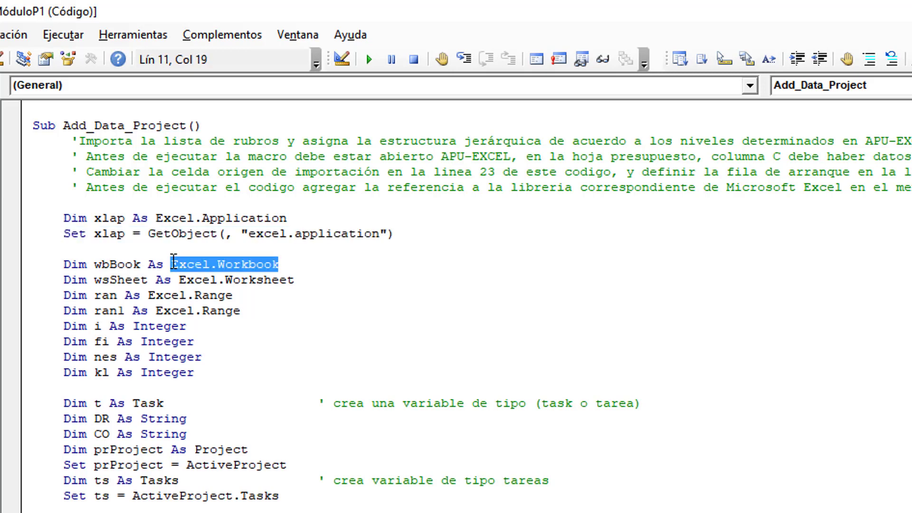
drag(94, 280, 132, 280)
drag(302, 280, 179, 281)
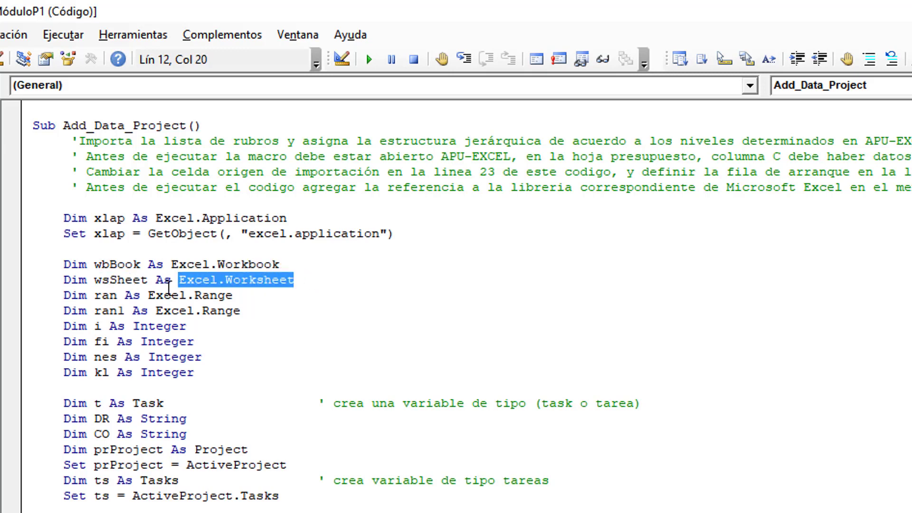
click(110, 295)
drag(149, 295, 222, 295)
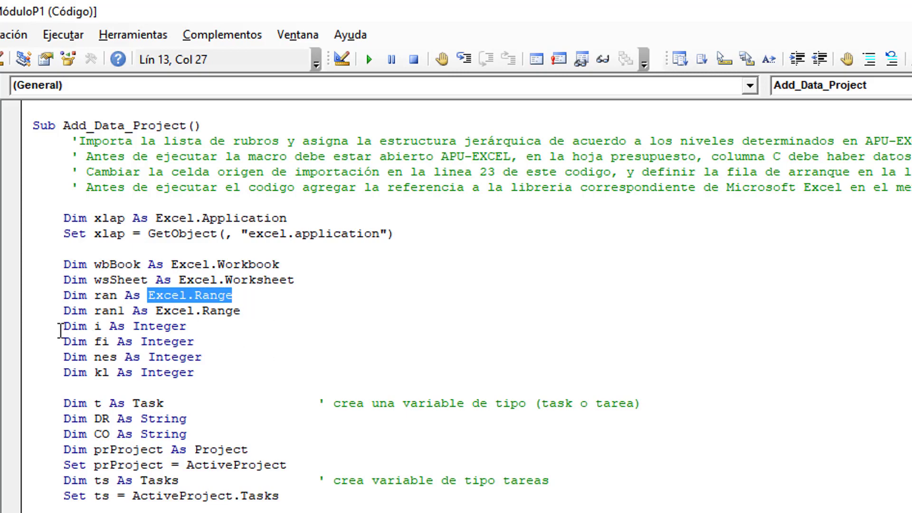
drag(57, 326, 201, 373)
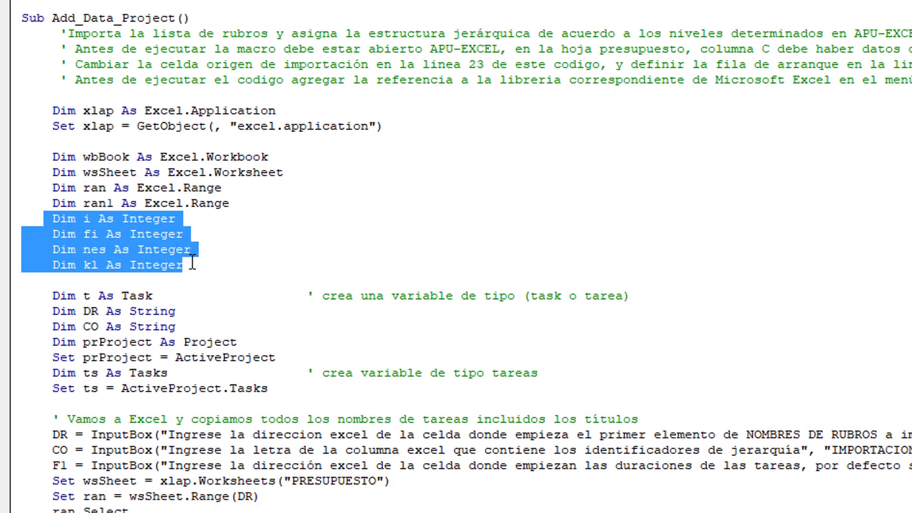
Step: Review the task variable t, the DR and CO strings, and the prProject and ts declarations with their ActiveProject assignments
scroll(175, 85, down, 1)
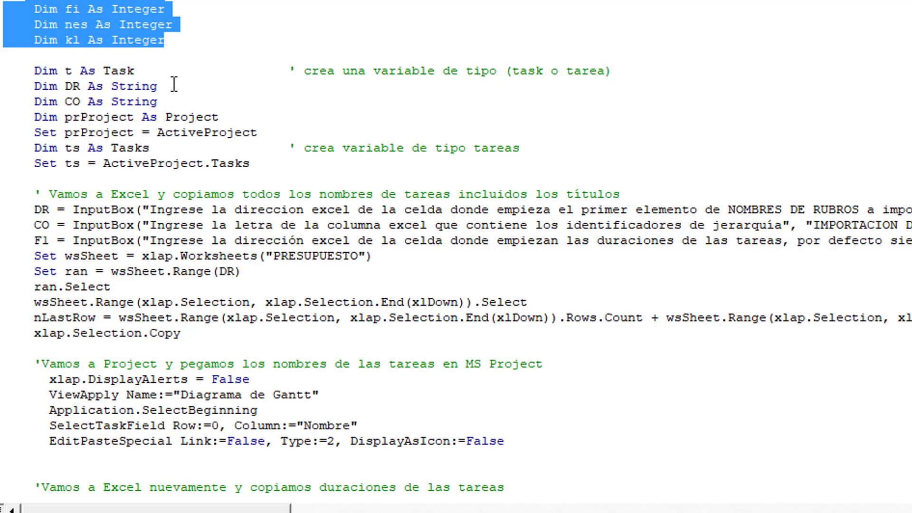
click(41, 70)
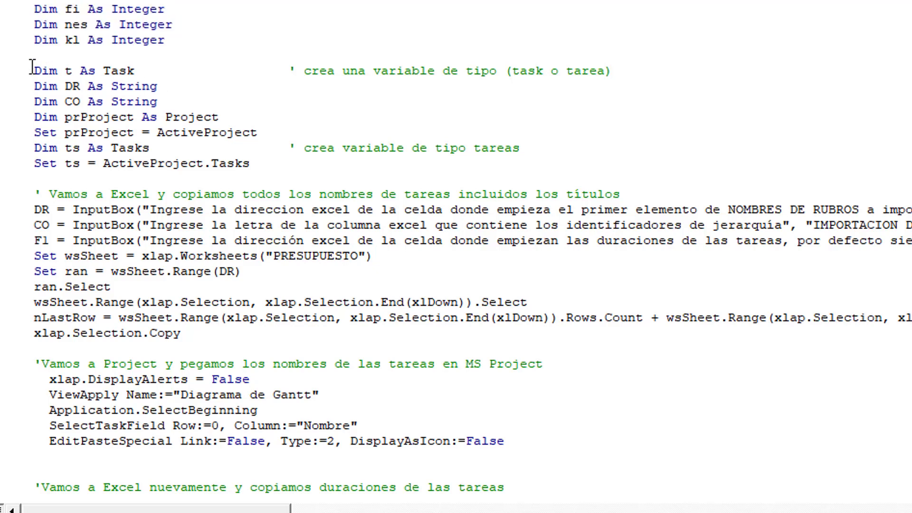
click(66, 70)
click(112, 71)
drag(34, 86, 158, 101)
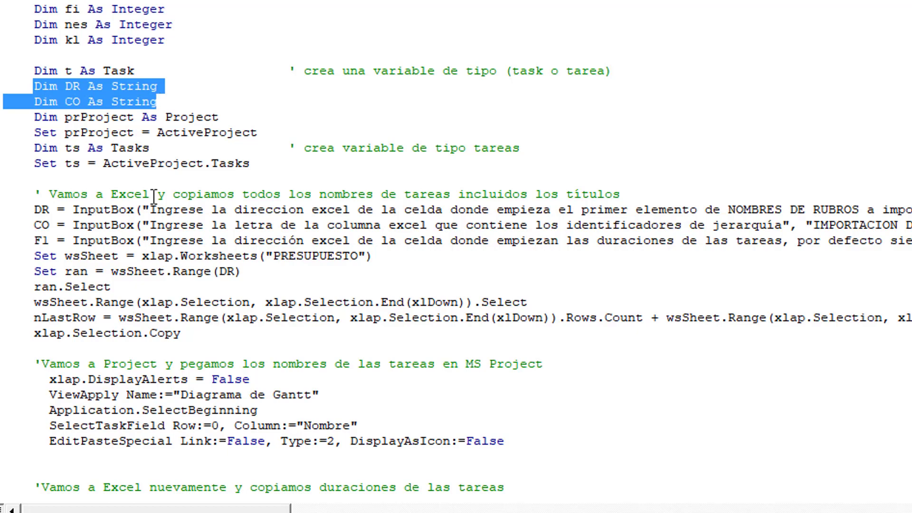
scroll(153, 195, down, 1)
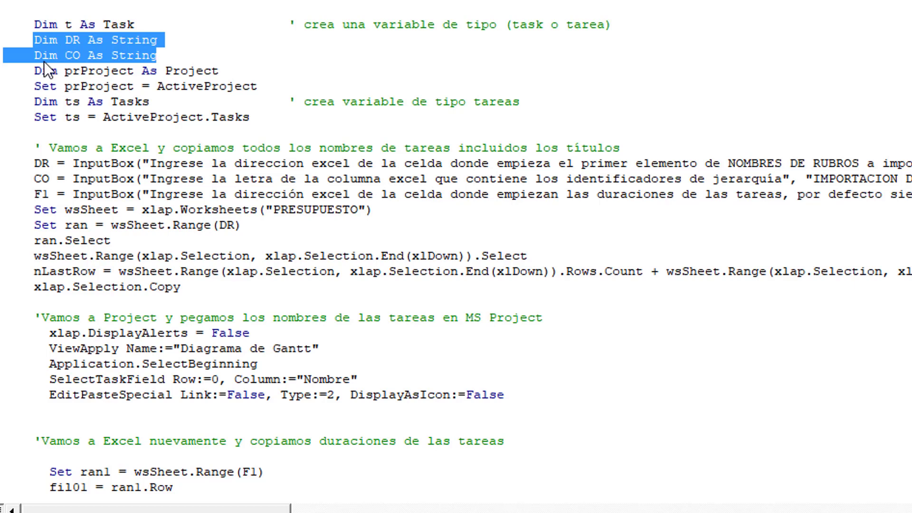
click(31, 76)
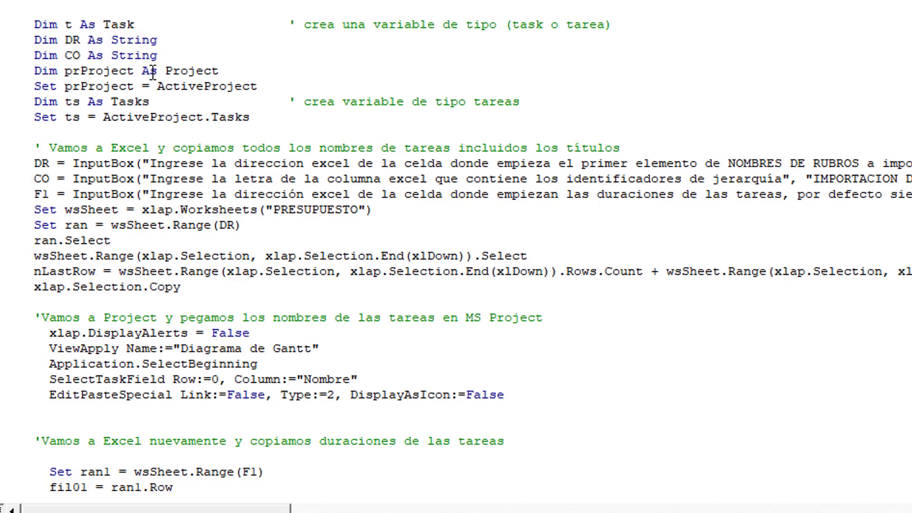
drag(220, 71, 167, 71)
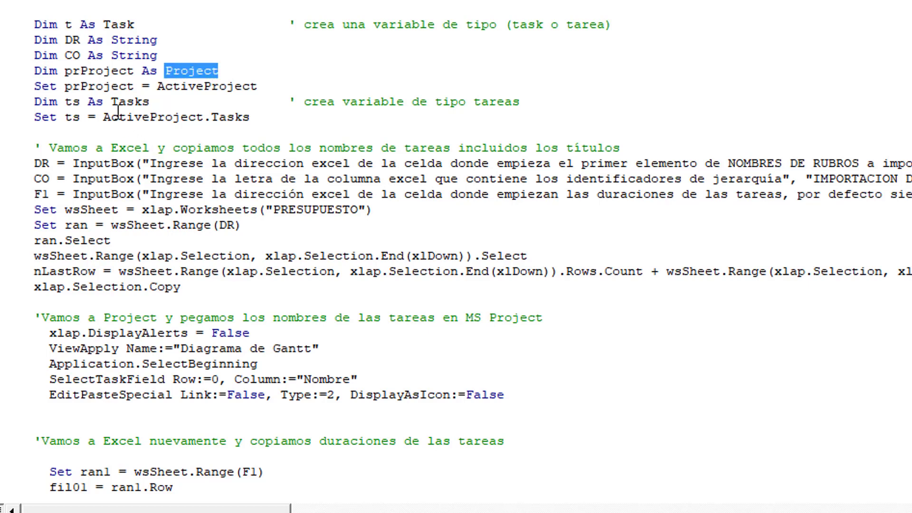
click(44, 87)
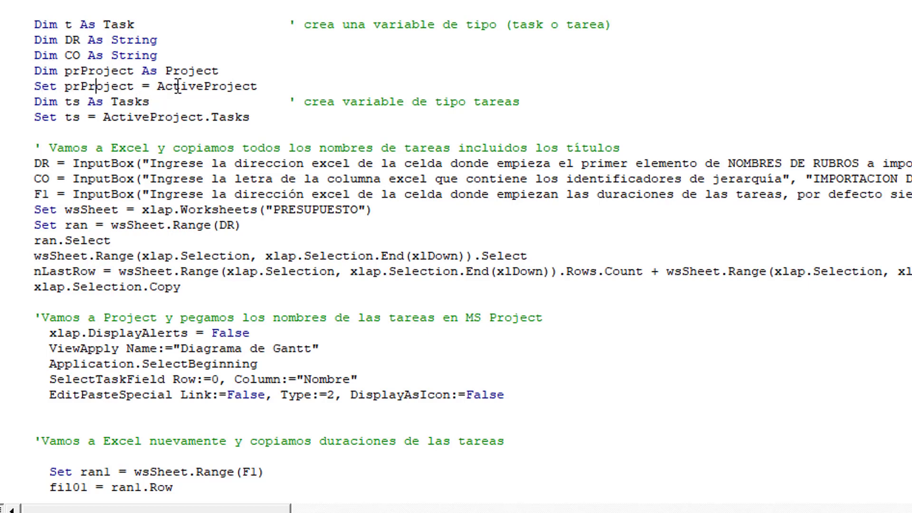
click(50, 86)
scroll(132, 109, down, 1)
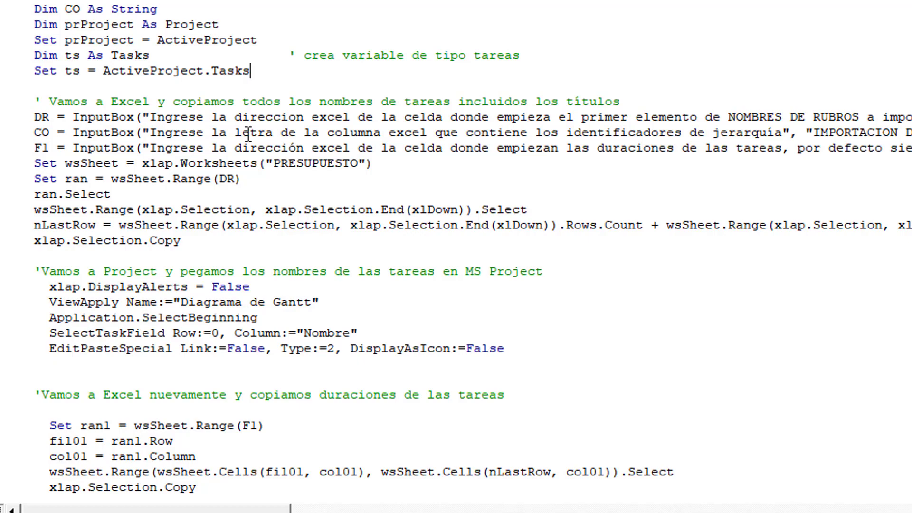
Step: Look over the copy and paste sections of Add_Data_Project, and switch to Excel to locate the first RUBRO title in C11 of PRESUPUESTO
scroll(248, 134, up, 2)
scroll(135, 211, down, 2)
scroll(135, 212, down, 1)
scroll(134, 212, down, 1)
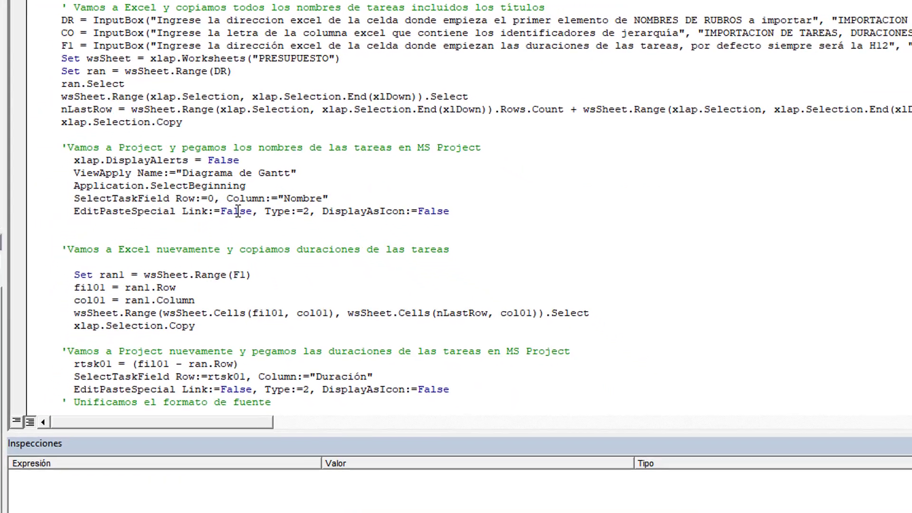
scroll(248, 257, down, 1)
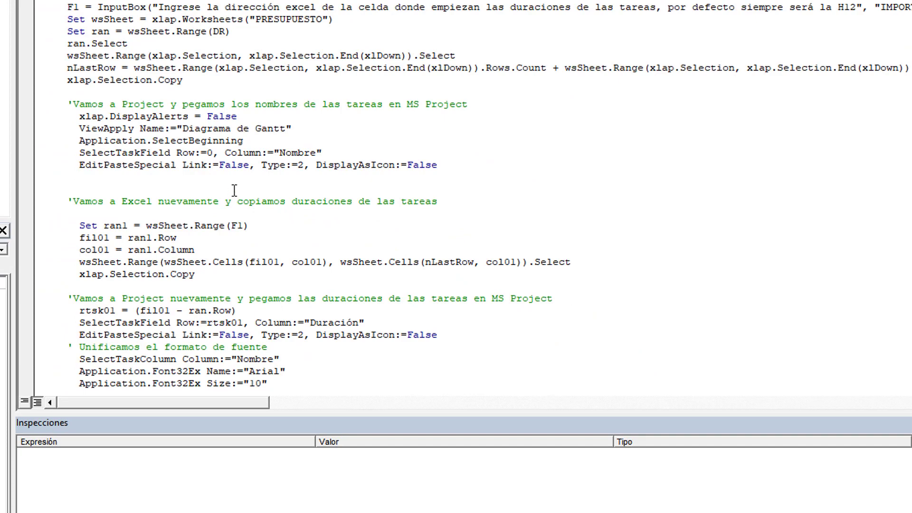
scroll(236, 62, up, 1)
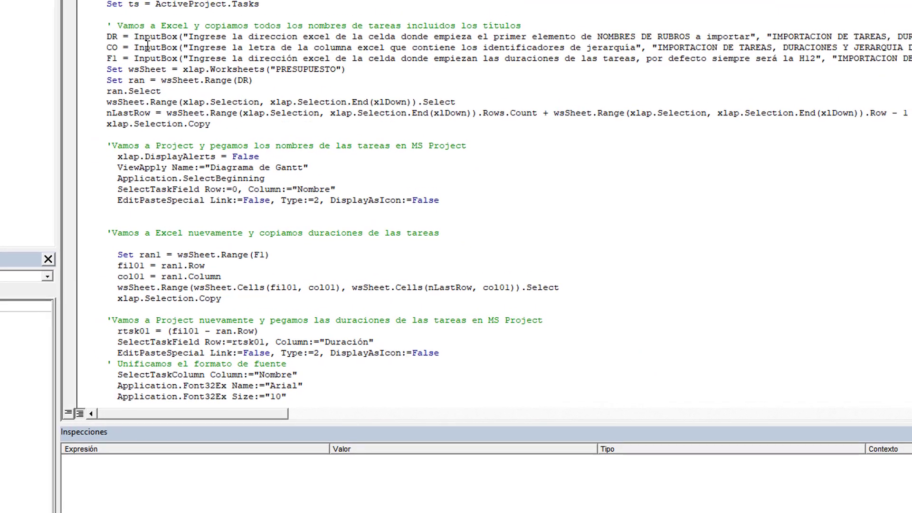
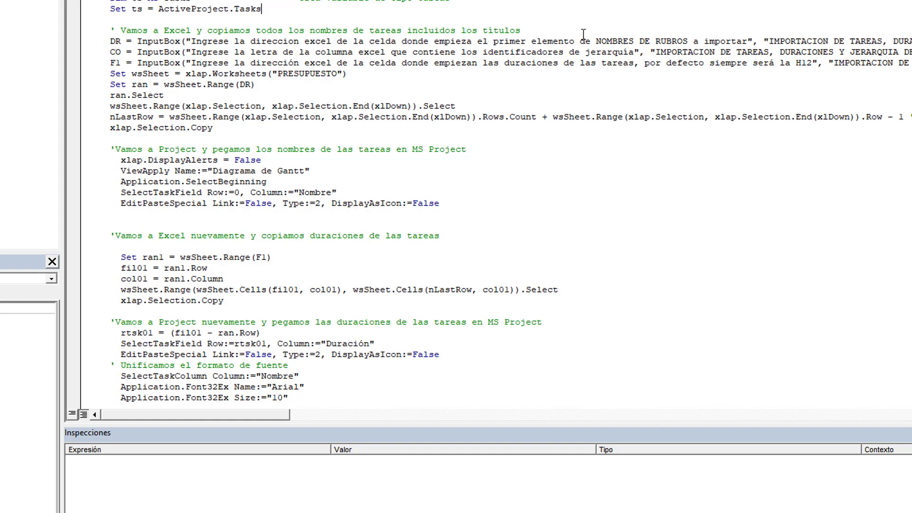
key(alt+Tab)
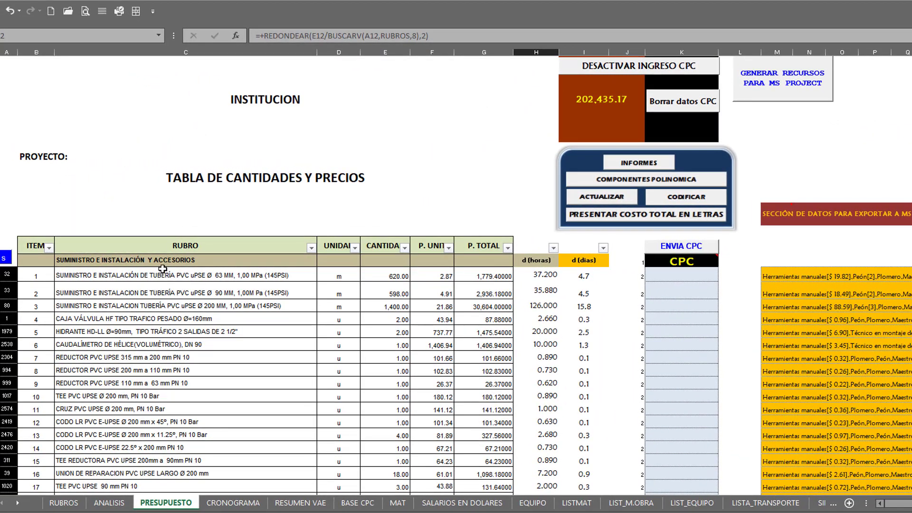
click(157, 261)
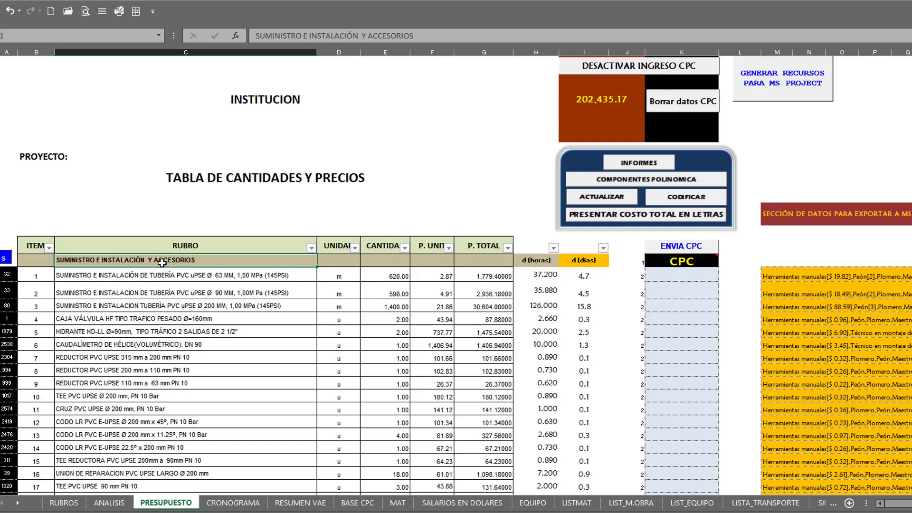
key(ctrl+c)
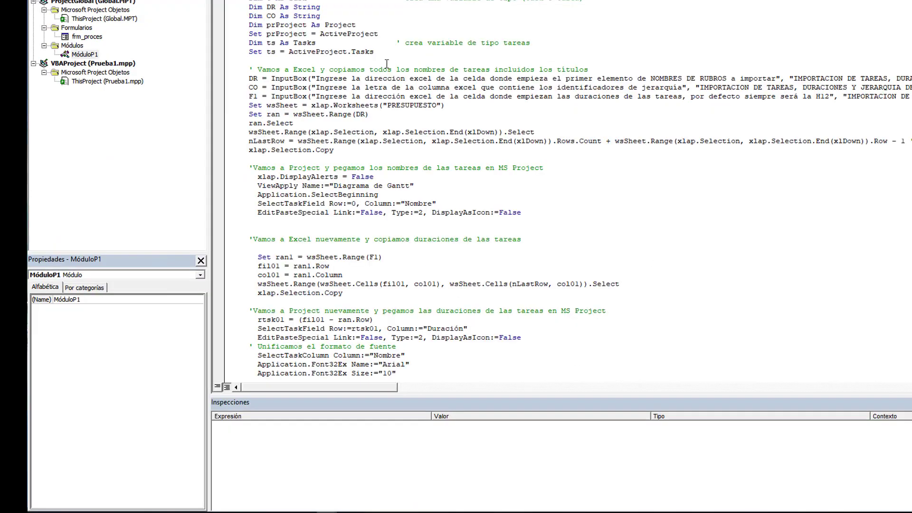
Step: Examine the DR and CO InputBox lines in the macro and locate the hierarchy identifiers at J11 of PRESUPUESTO in Excel
drag(271, 78, 457, 80)
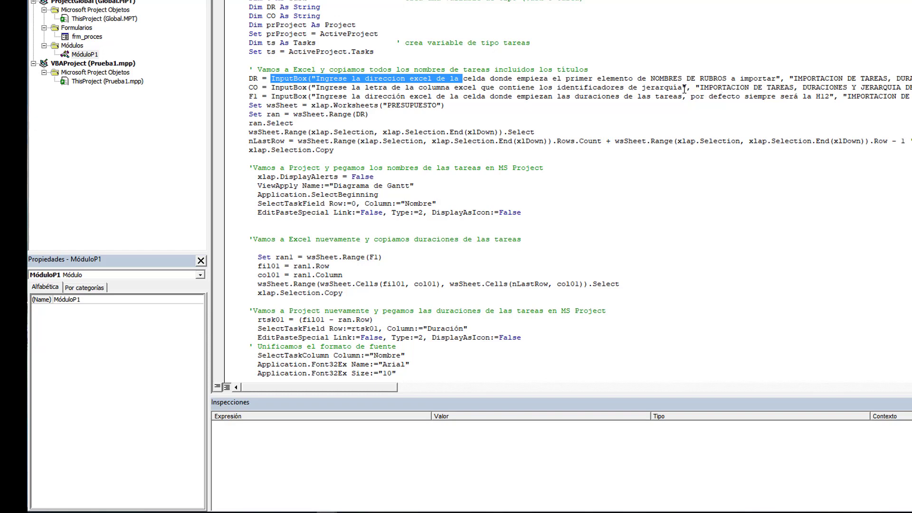
drag(685, 89, 276, 84)
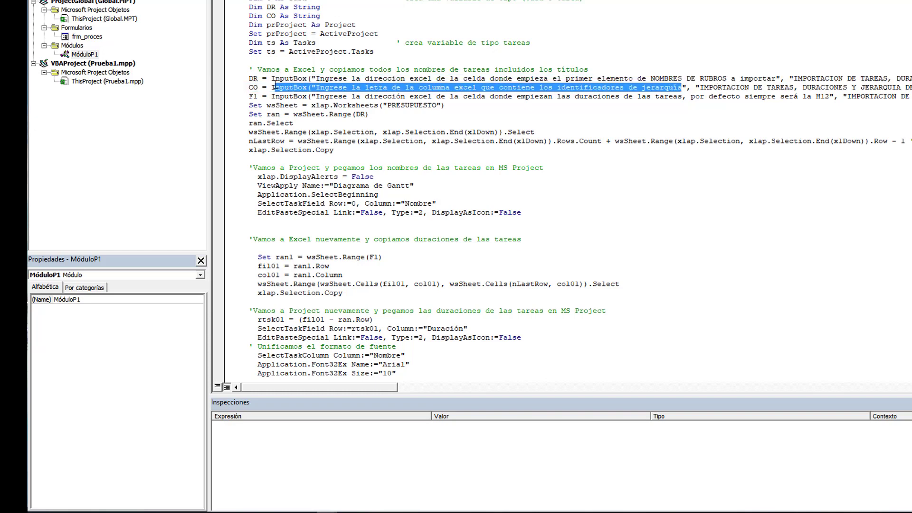
key(alt+Tab)
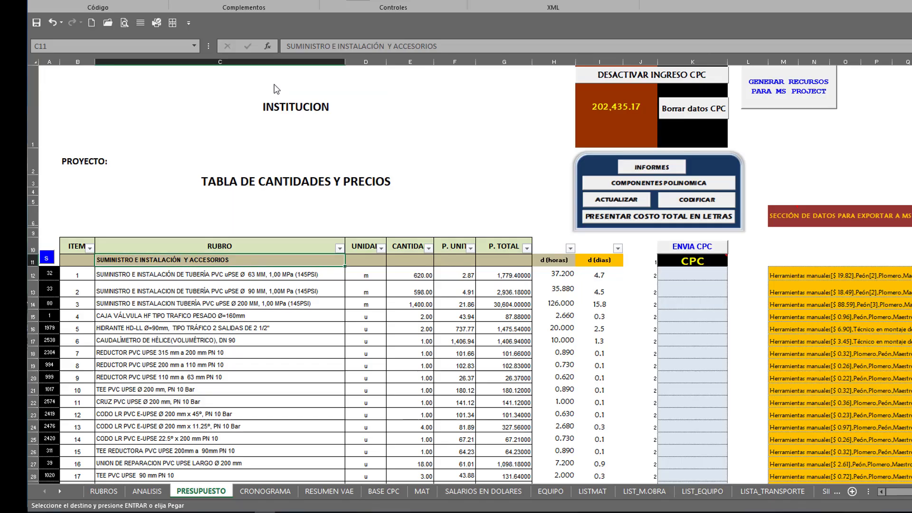
click(645, 263)
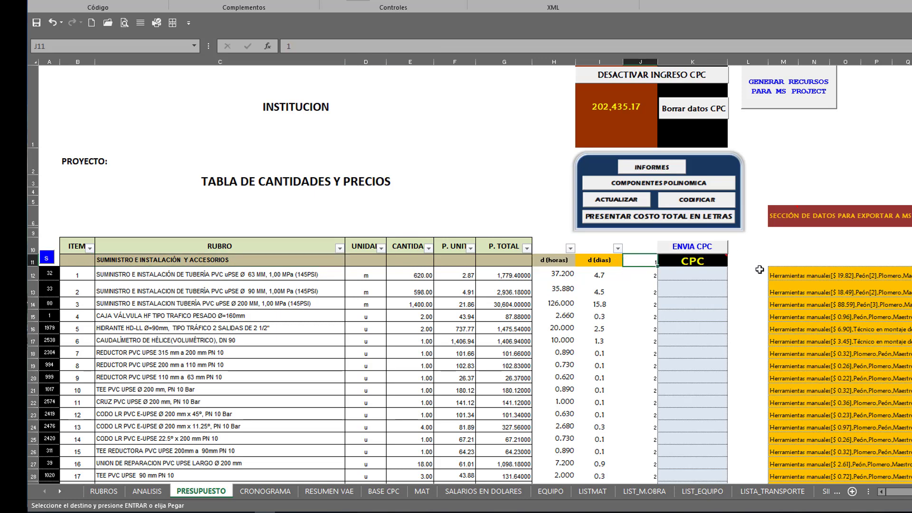
Step: Inspect the PRESUPUESTO section of data to export to MS Project across its full width and return to the budget columns
scroll(633, 285, down, 1)
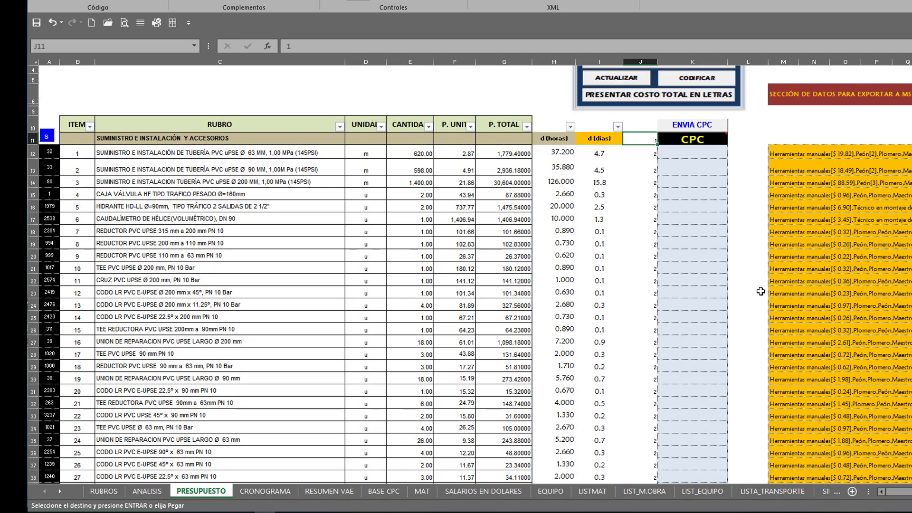
drag(900, 492, 911, 492)
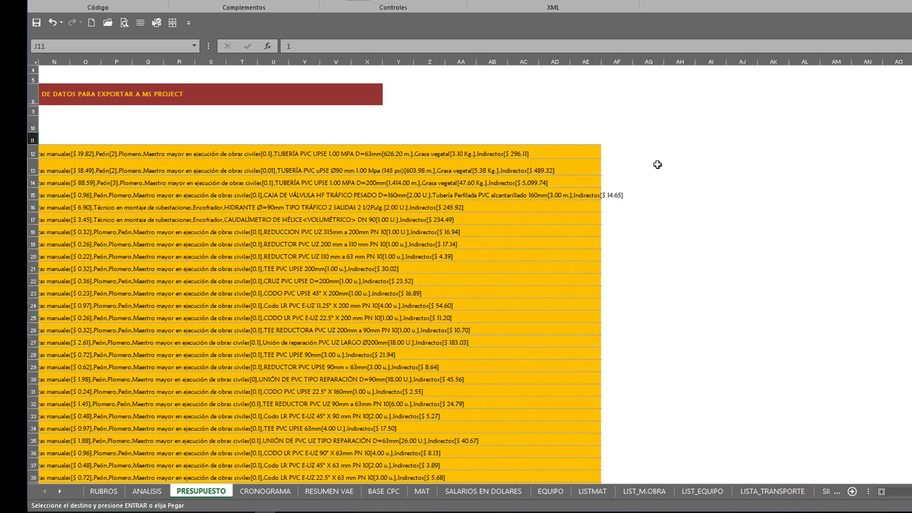
drag(617, 151, 911, 167)
drag(911, 493, 880, 495)
click(625, 181)
Step: Clear the pending copy selection and compare the RUBRO titles from C11 down with the hierarchy identifiers in column J
click(642, 140)
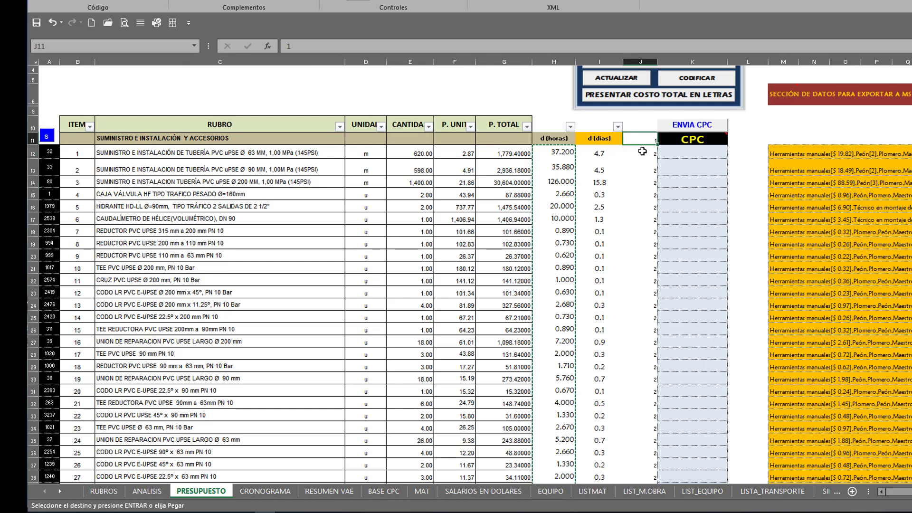
key(Escape)
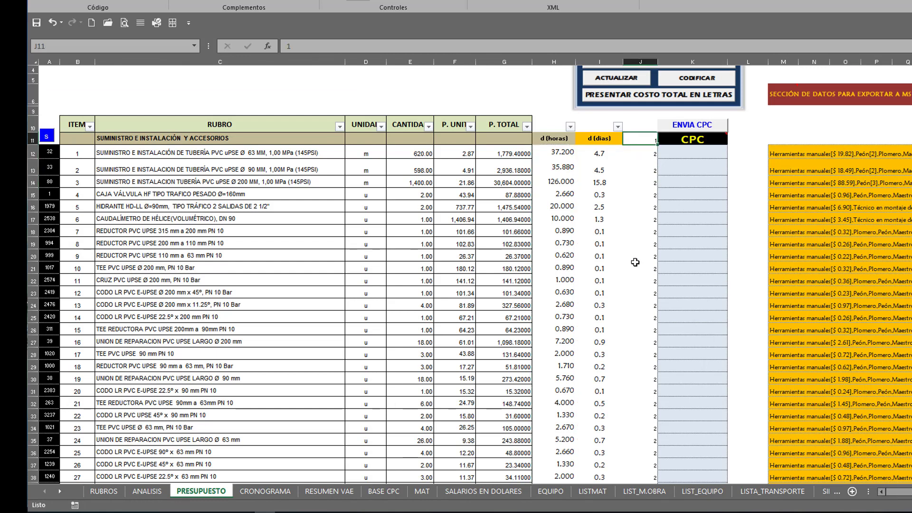
click(178, 139)
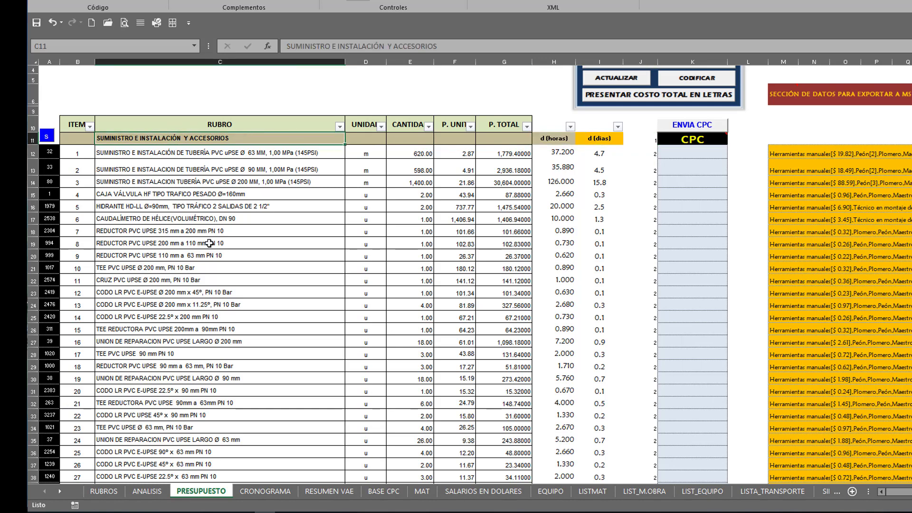
scroll(209, 244, down, 8)
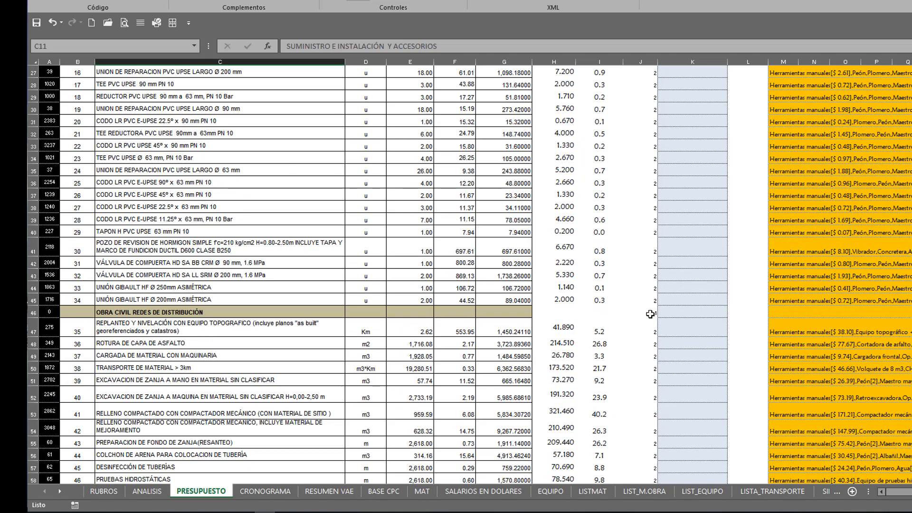
Step: Compare the hierarchy identifiers in column J of PRESUPUESTO for the title rows, such as J73, with those of the item rows from J12 down
click(649, 314)
scroll(639, 350, down, 7)
click(661, 284)
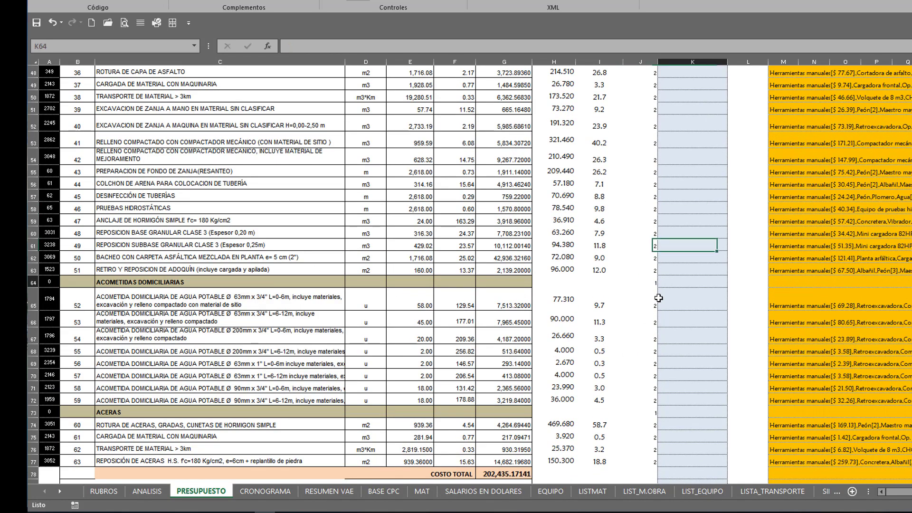
click(646, 413)
scroll(646, 411, down, 2)
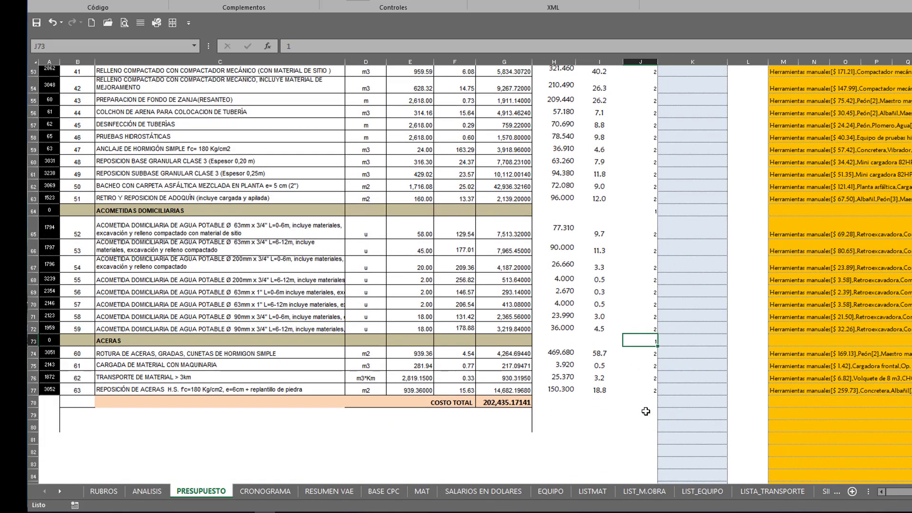
scroll(646, 411, up, 17)
click(471, 272)
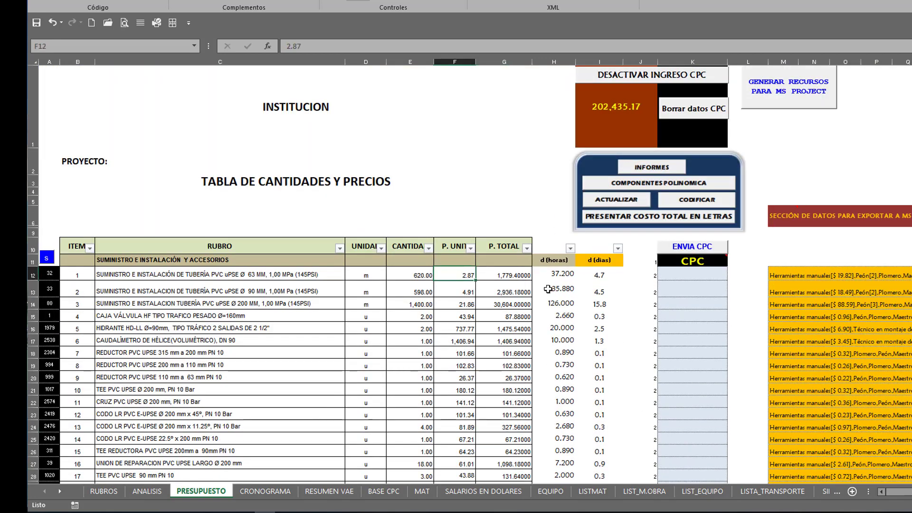
drag(639, 274, 652, 435)
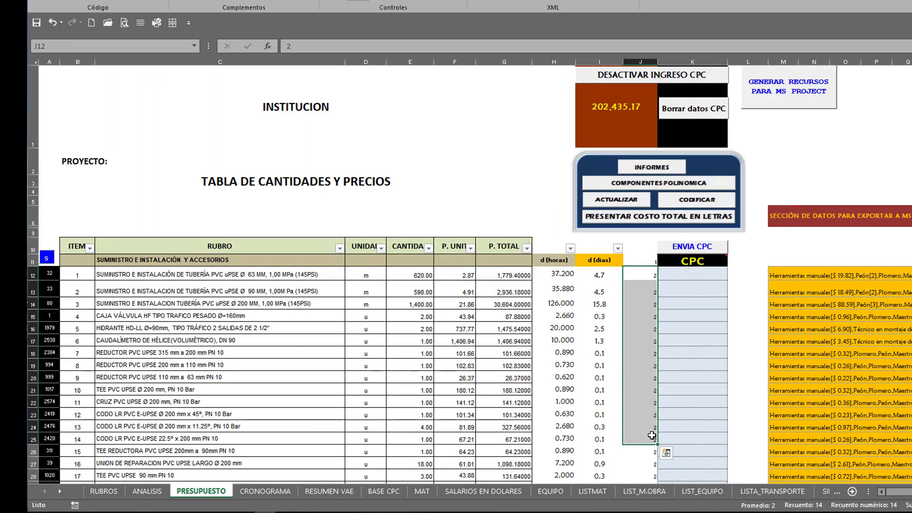
click(641, 354)
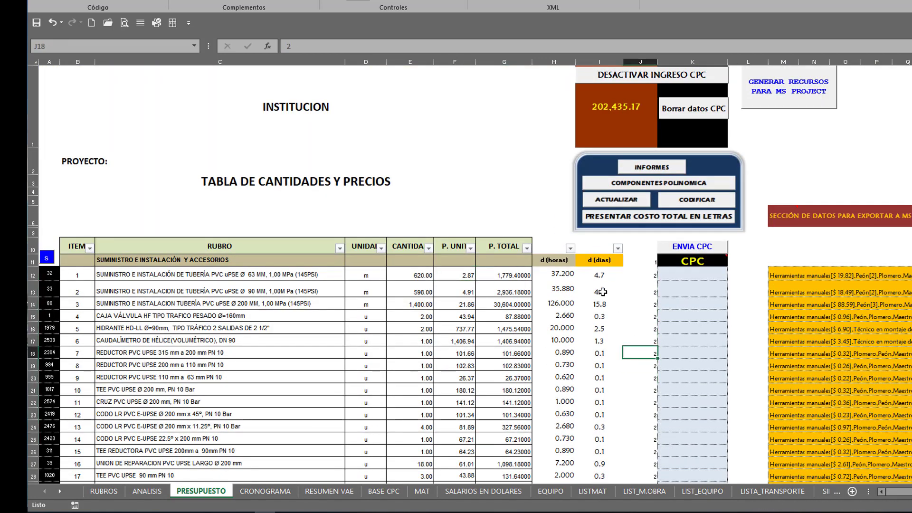
Step: Filter the RUBRO column by the tan cell colour and check the title rows' hierarchy identifiers in column J
click(339, 248)
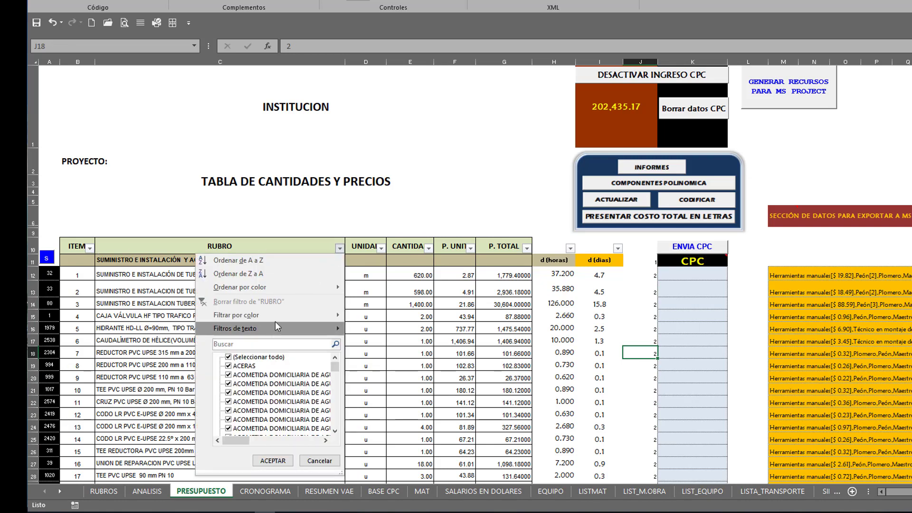
mouse_move(280, 315)
click(393, 331)
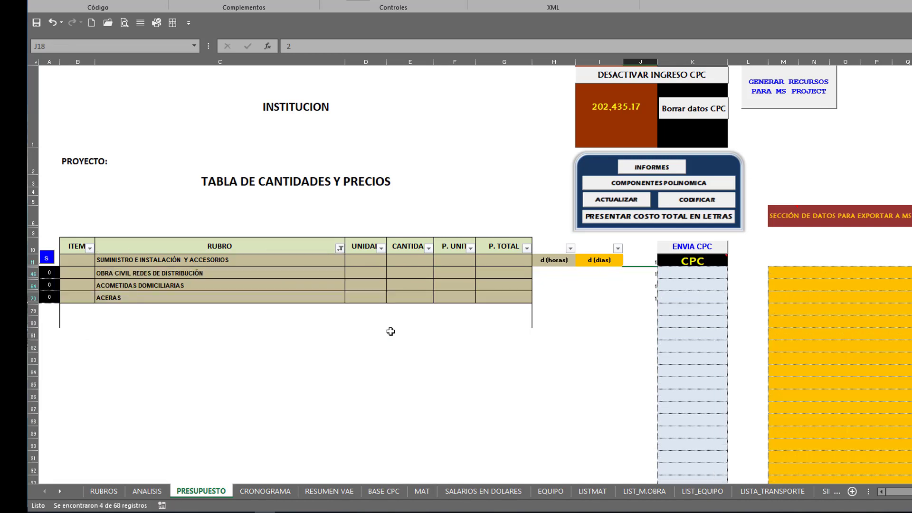
click(650, 285)
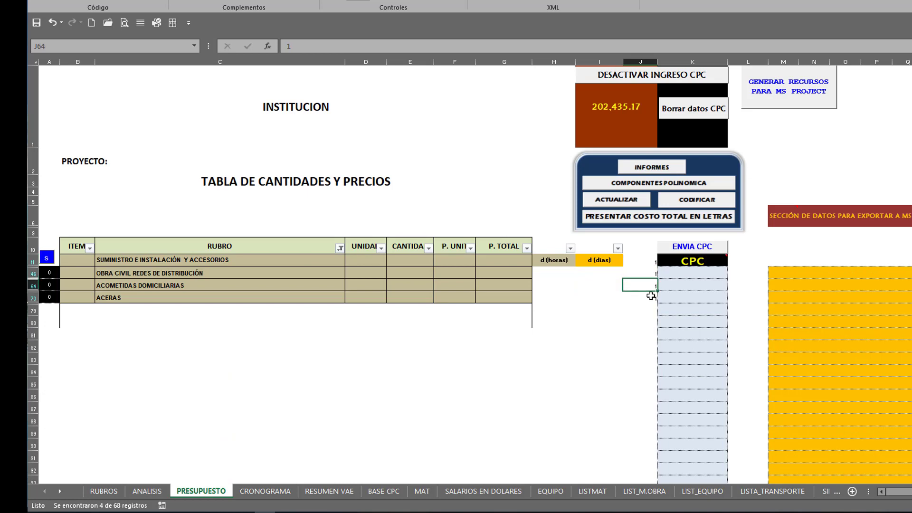
click(651, 296)
Step: Filter the RUBRO column by the white cell colour and review the item rows' hierarchy identifiers from J12 down
click(339, 248)
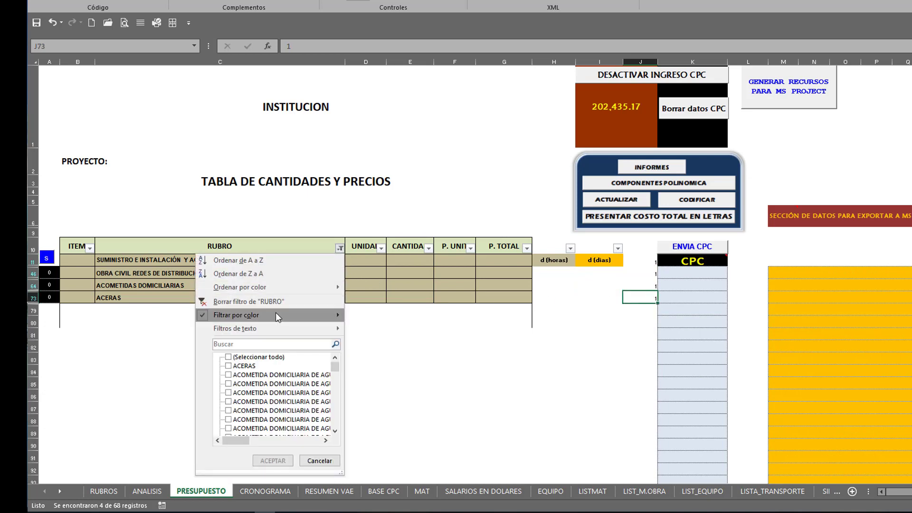
mouse_move(278, 314)
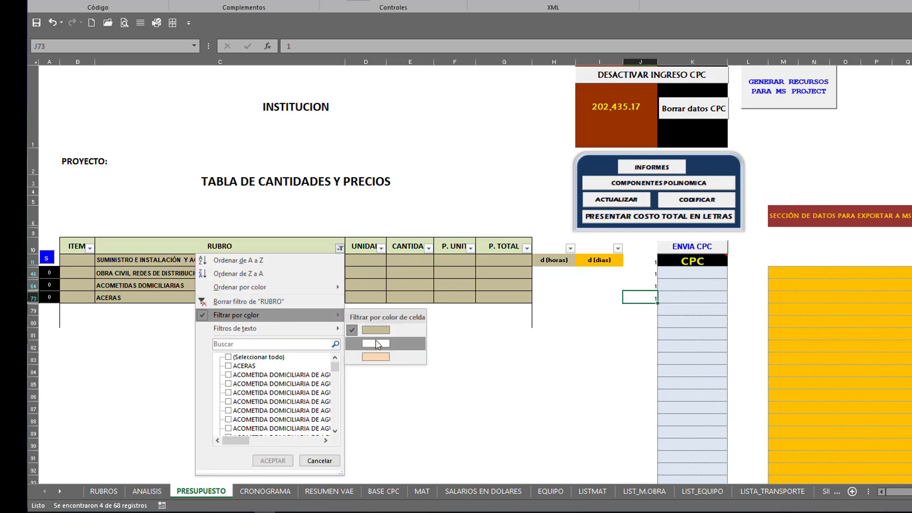
click(378, 344)
drag(641, 263, 649, 460)
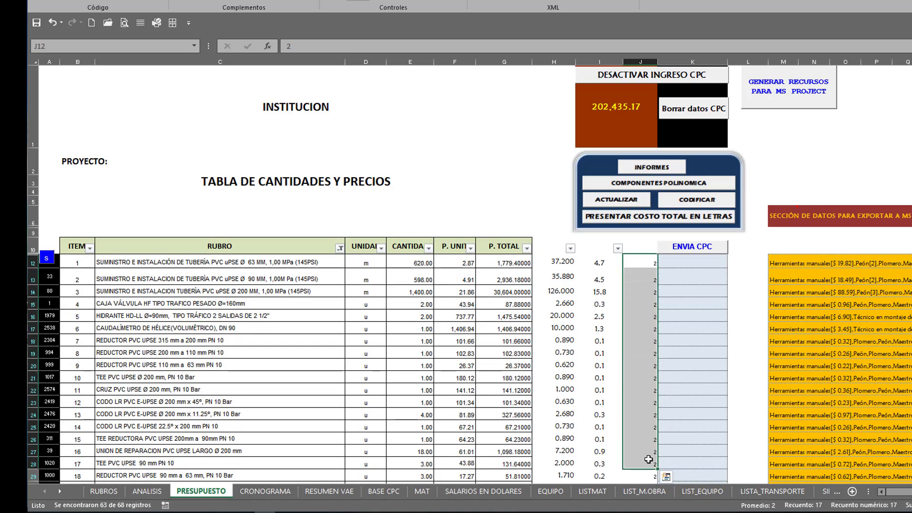
scroll(648, 460, down, 5)
scroll(649, 460, up, 5)
Step: Show all RUBRO rows again and review the combined title and item identifiers in column J from J11 down
click(339, 248)
click(253, 360)
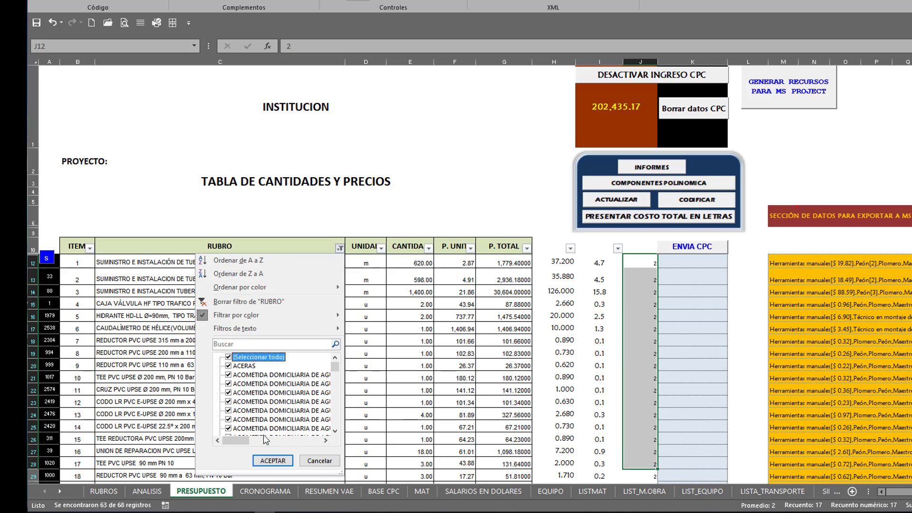
click(273, 461)
click(260, 365)
scroll(259, 365, down, 10)
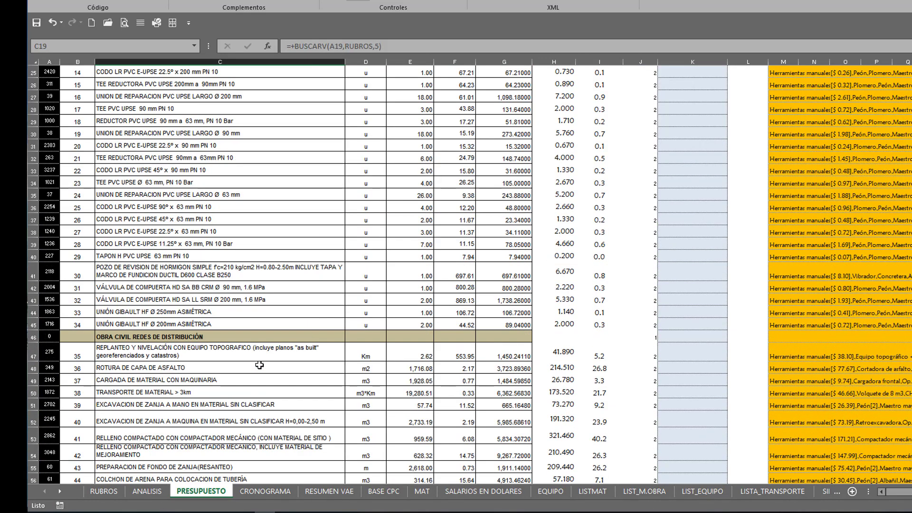
scroll(260, 366, up, 9)
drag(648, 123, 653, 371)
Step: Check the F1 InputBox line in the macro, and locate the first duration at H12 relative to the first title at C11 in Excel
key(alt+Tab)
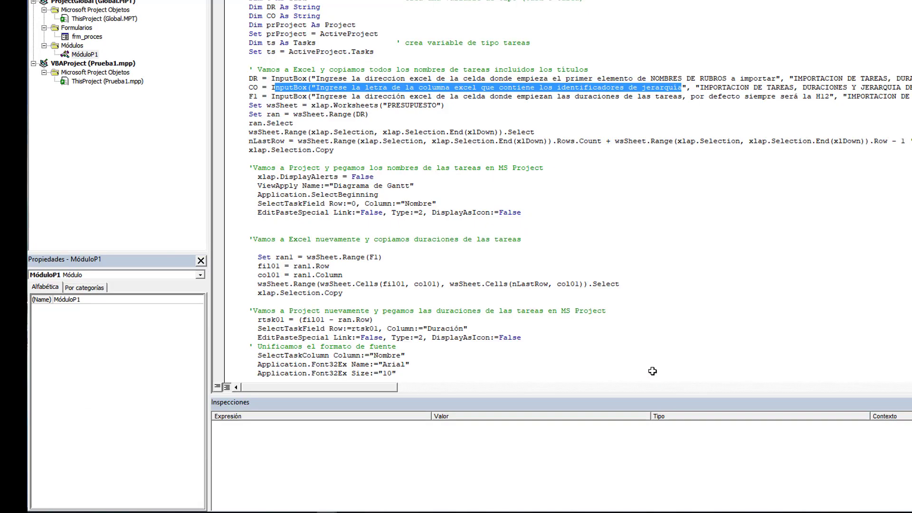
click(327, 96)
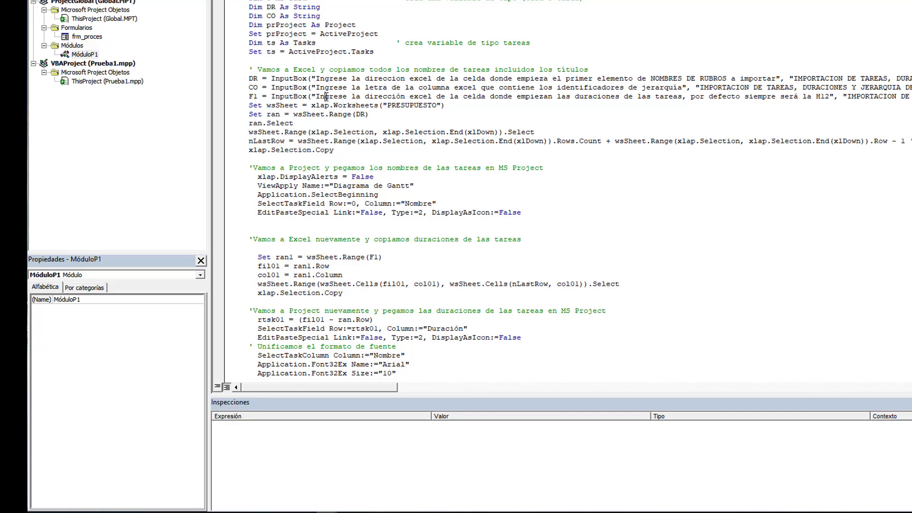
key(alt+Tab)
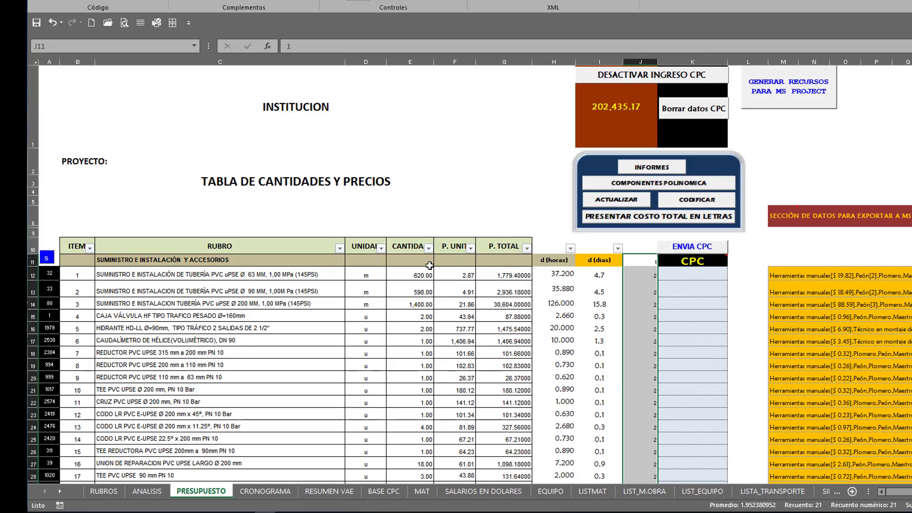
click(560, 276)
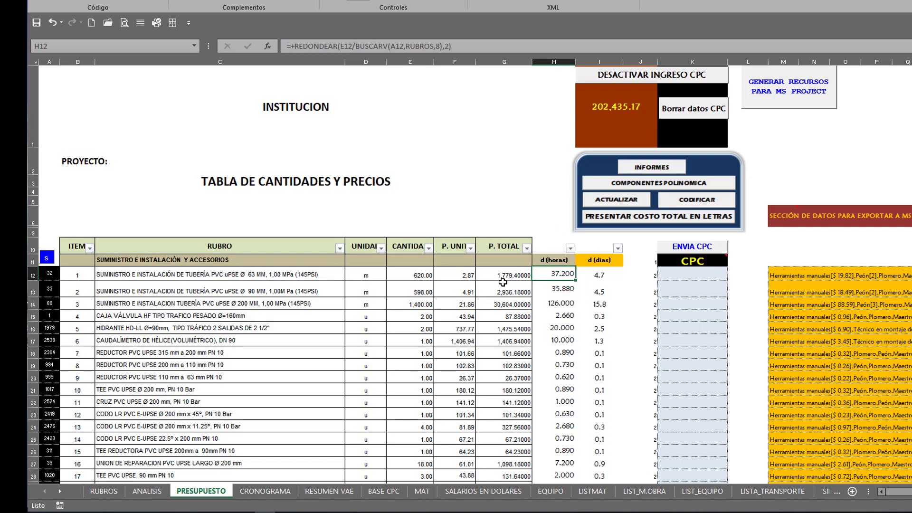
click(199, 261)
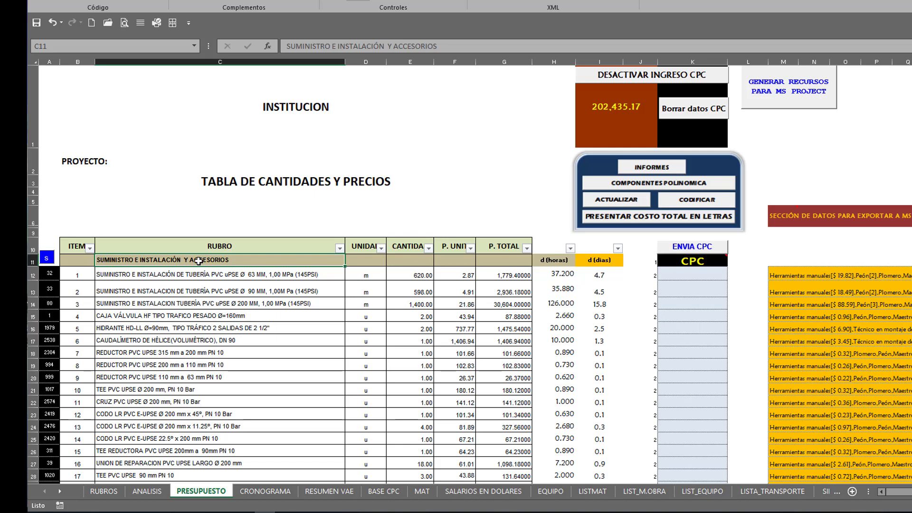
click(551, 276)
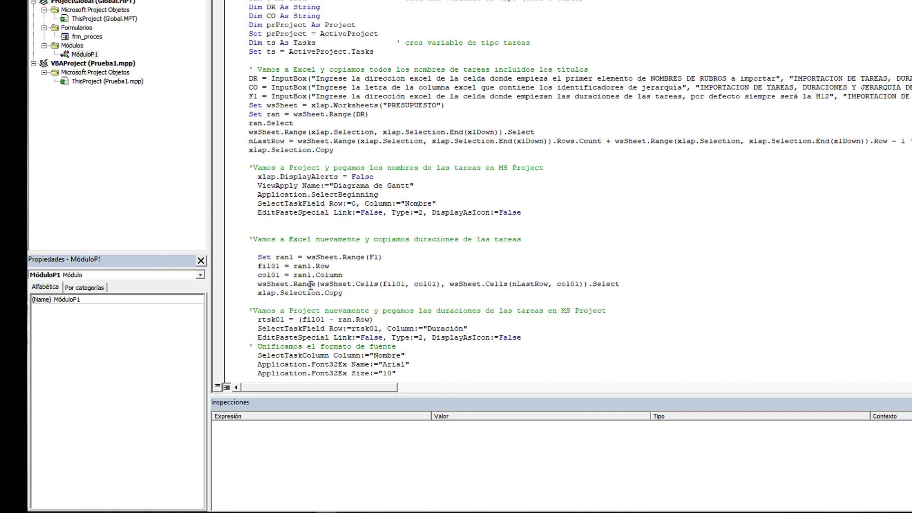
Step: Match the macro's task-name range selection with the RUBRO names from C11 down in Excel, and return to the code
scroll(311, 285, down, 1)
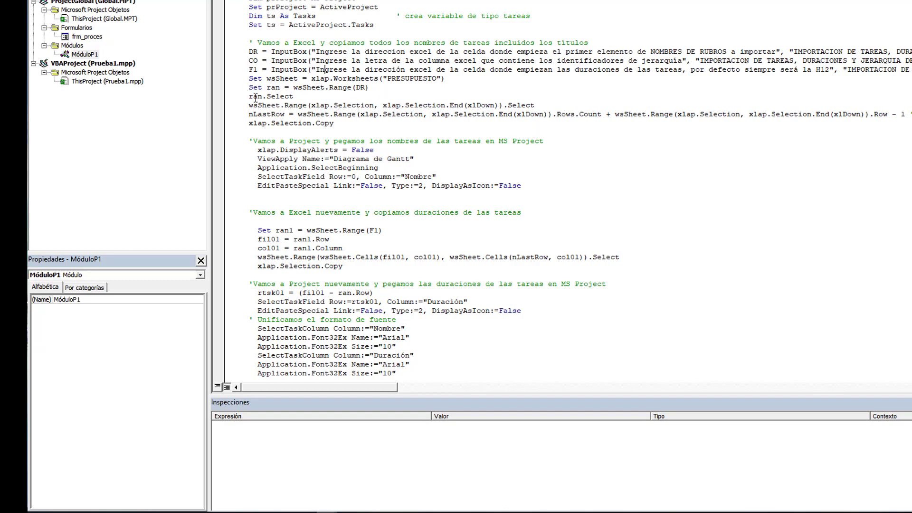
key(alt+Tab)
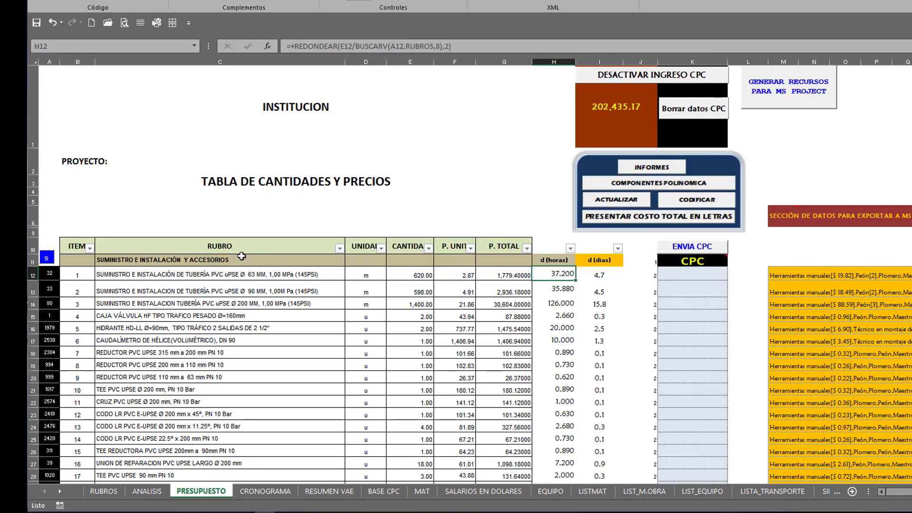
drag(238, 260, 239, 435)
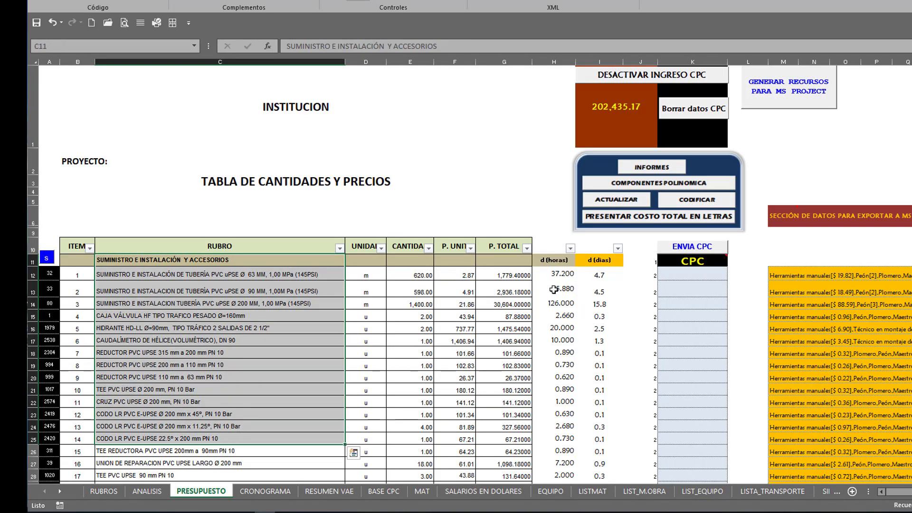
key(alt+Tab)
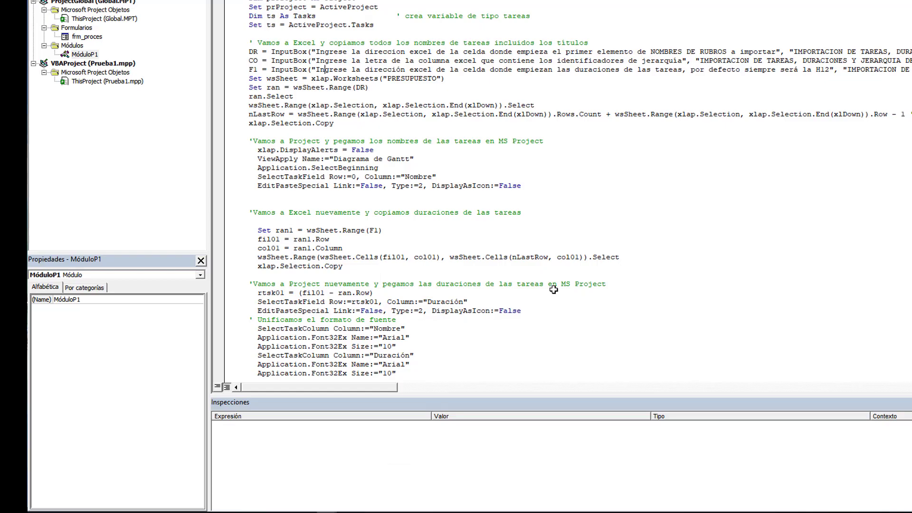
Step: Review the rest of Add_Data_Project, from the Project paste sections through the OutlineLevel loop to End Sub
scroll(442, 285, down, 2)
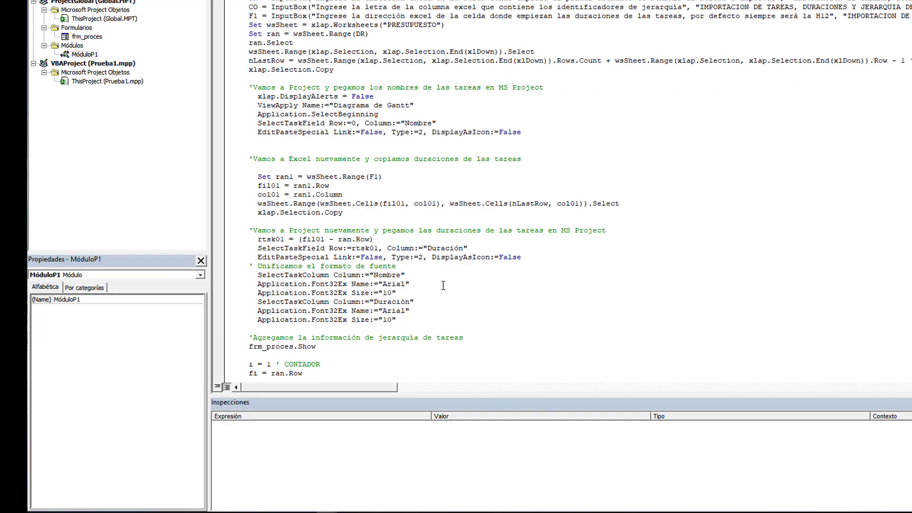
scroll(443, 285, down, 1)
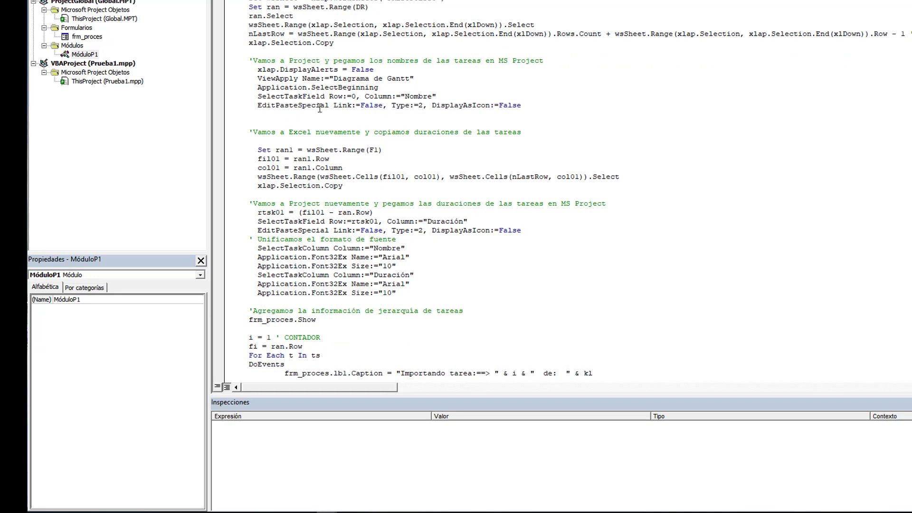
scroll(344, 233, down, 4)
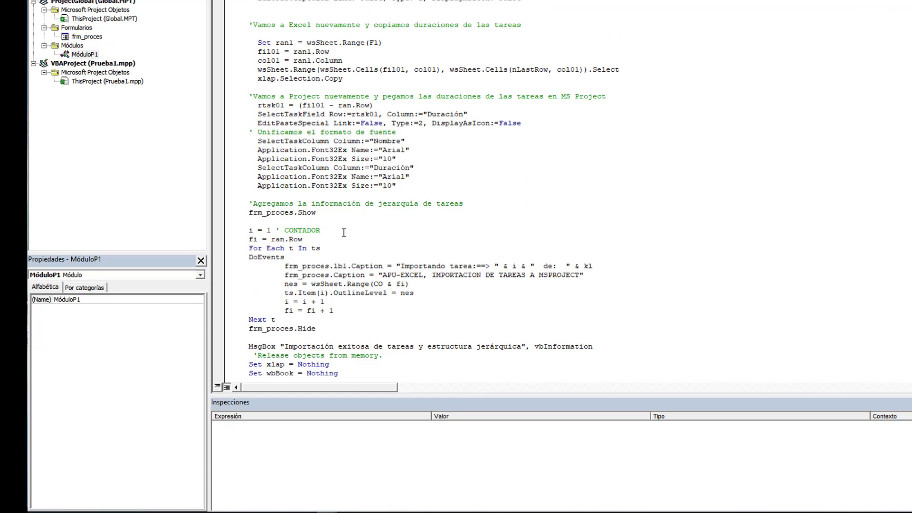
scroll(344, 233, down, 2)
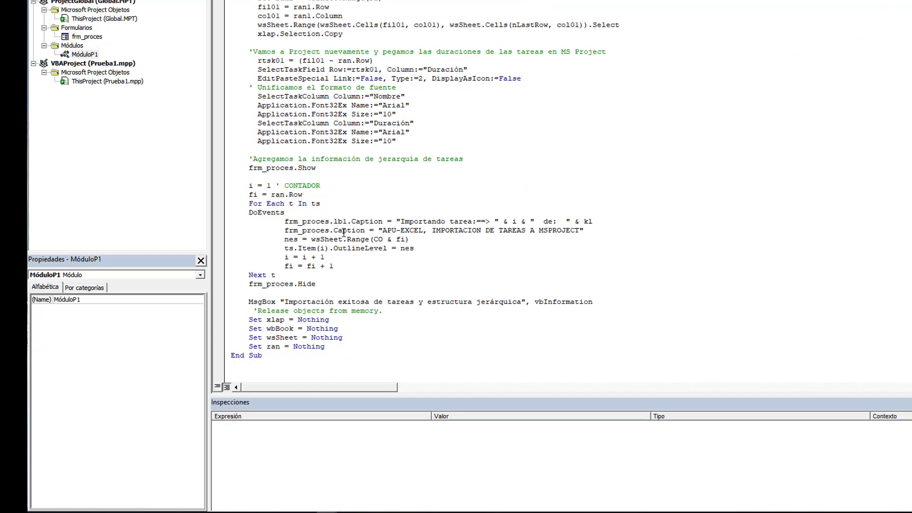
scroll(344, 232, up, 20)
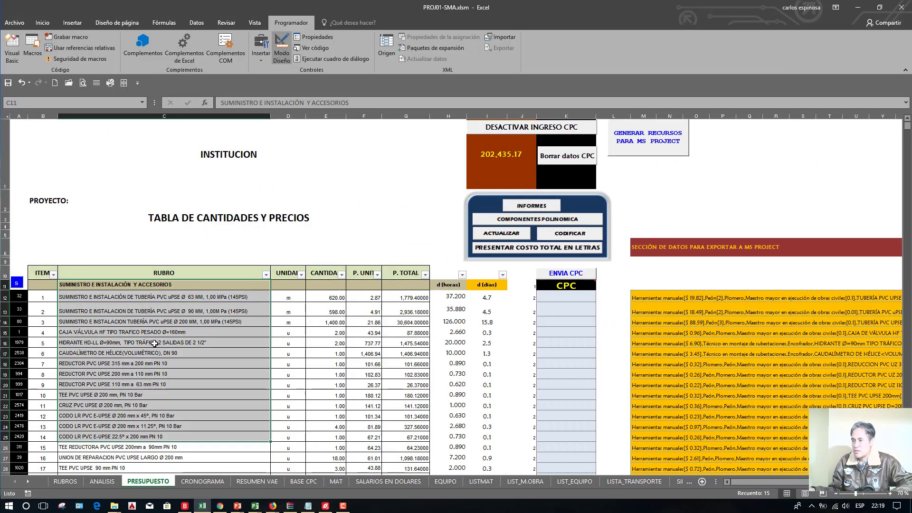
Step: Switch to Prueba1.mpp in Microsoft Project and select an empty cell in the Nombre de tarea column
click(154, 343)
click(261, 506)
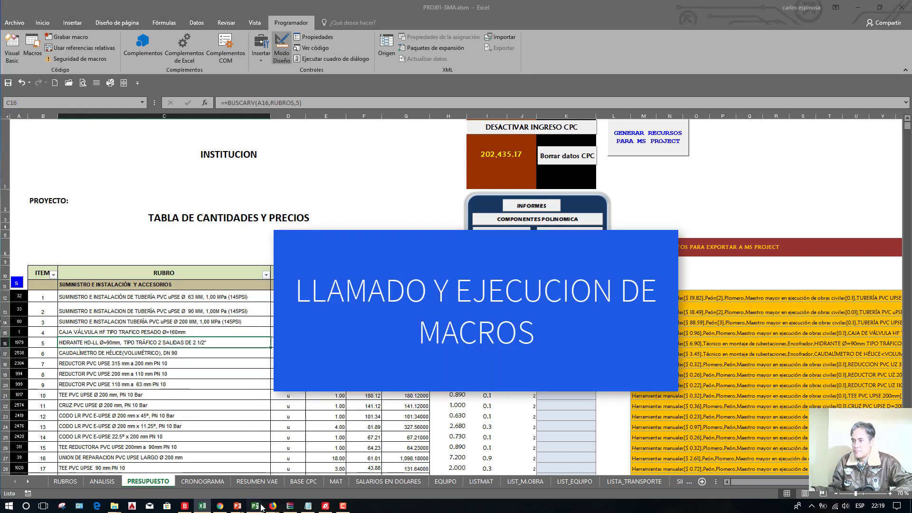
click(203, 464)
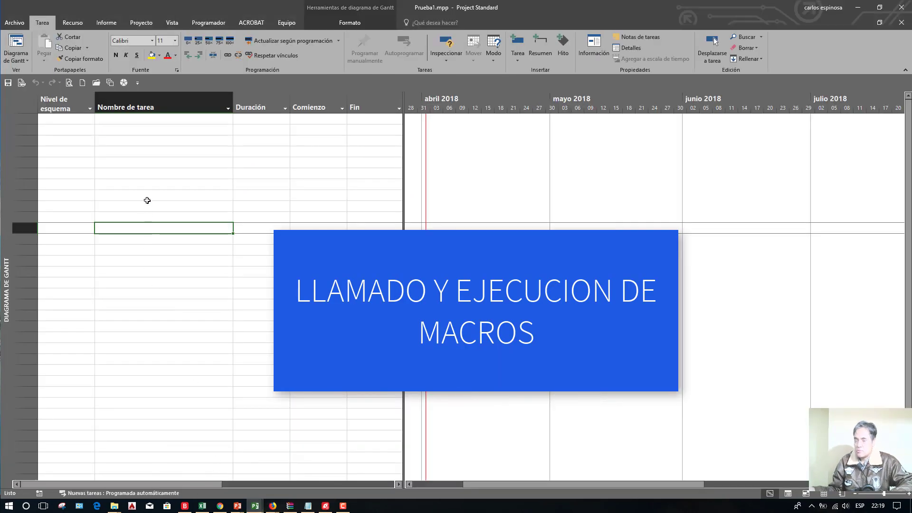
click(145, 170)
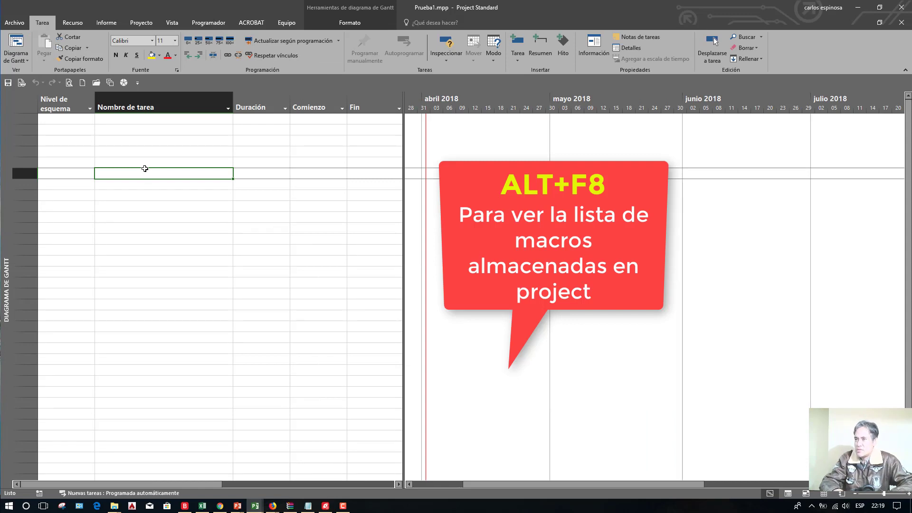
key(alt)
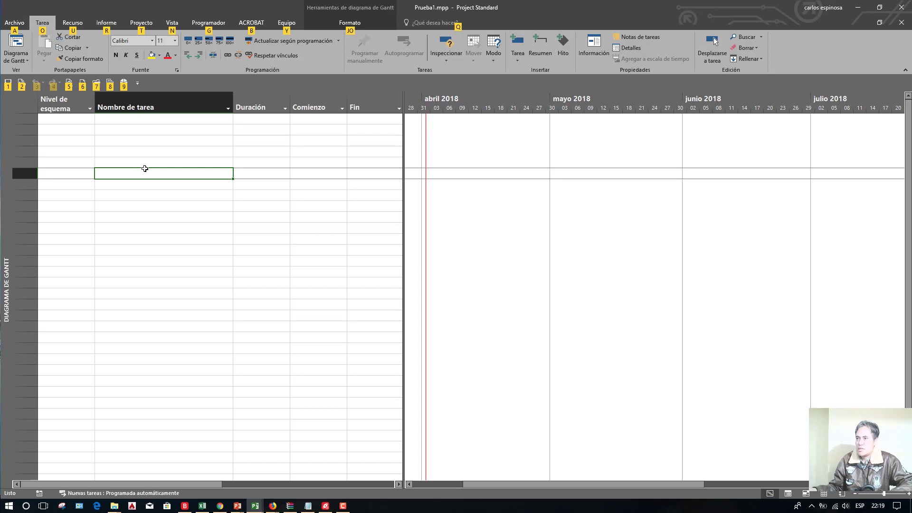
click(190, 6)
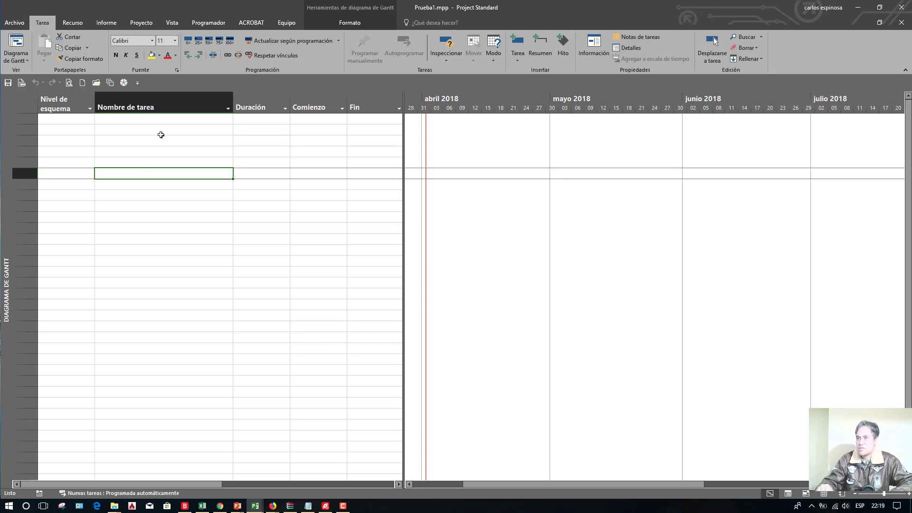
key(Up)
key(Up)
key(Up)
key(Up)
key(Up)
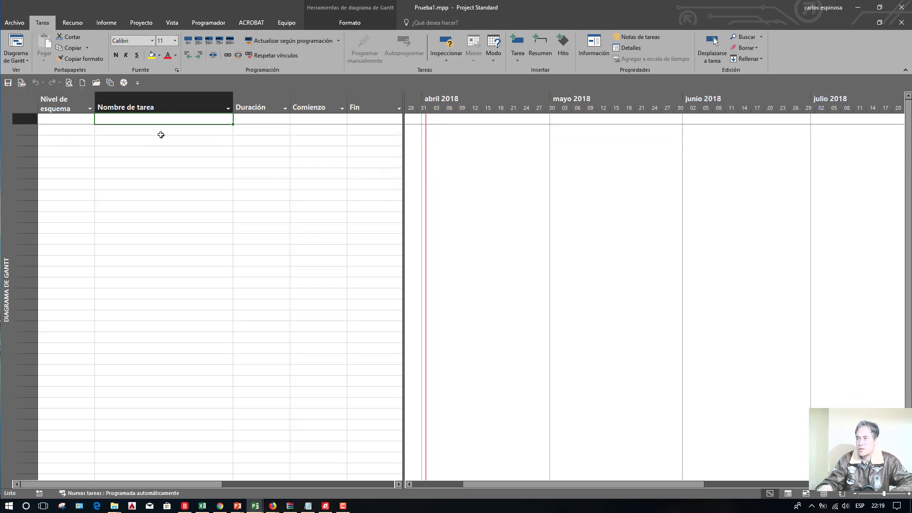
key(Down)
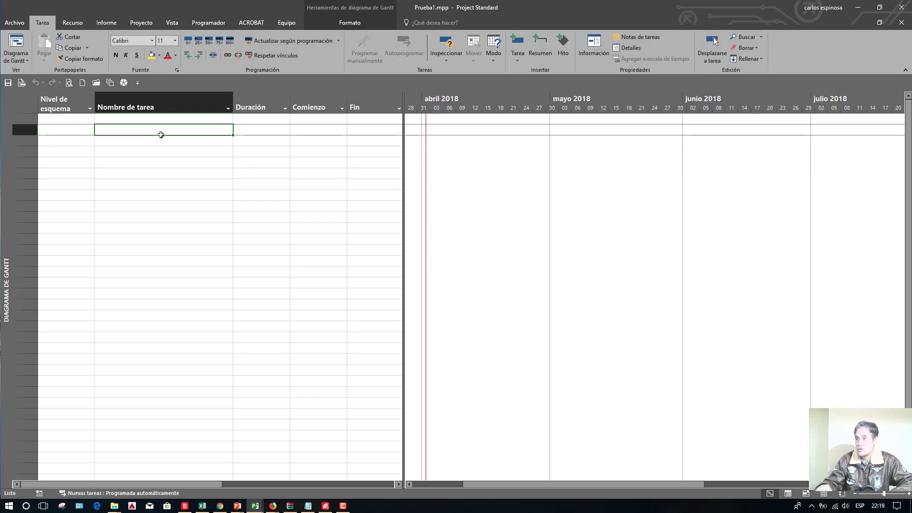
Step: Run the Add_Data_Project macro from an empty Nombre de tarea cell and move its first prompt aside
key(Up)
key(Down)
key(Down)
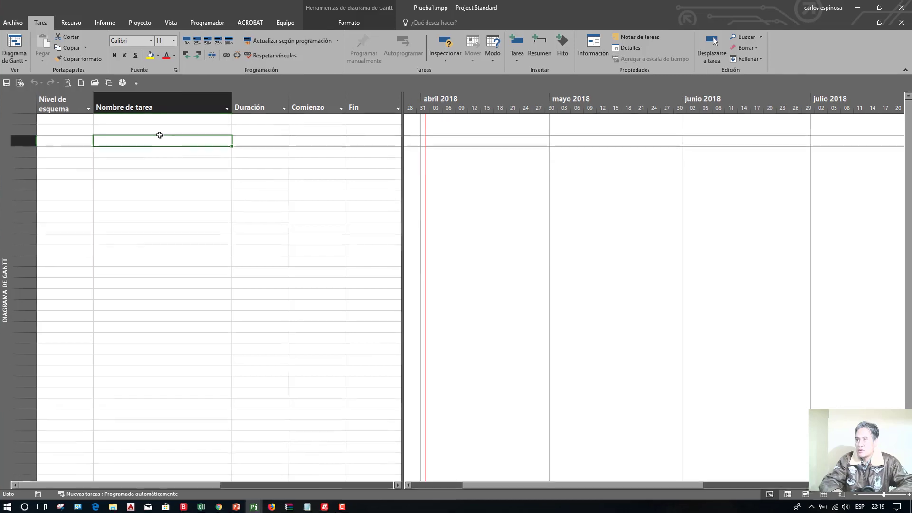
key(alt+F8)
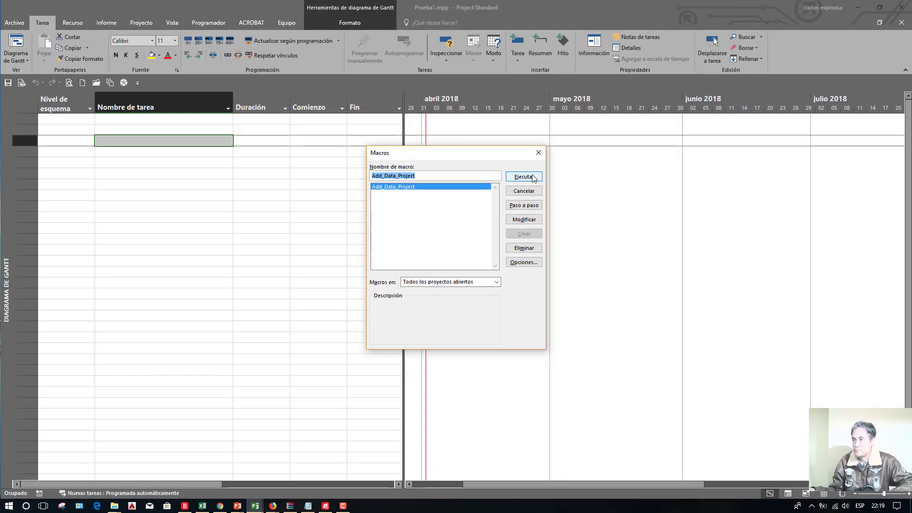
click(685, 322)
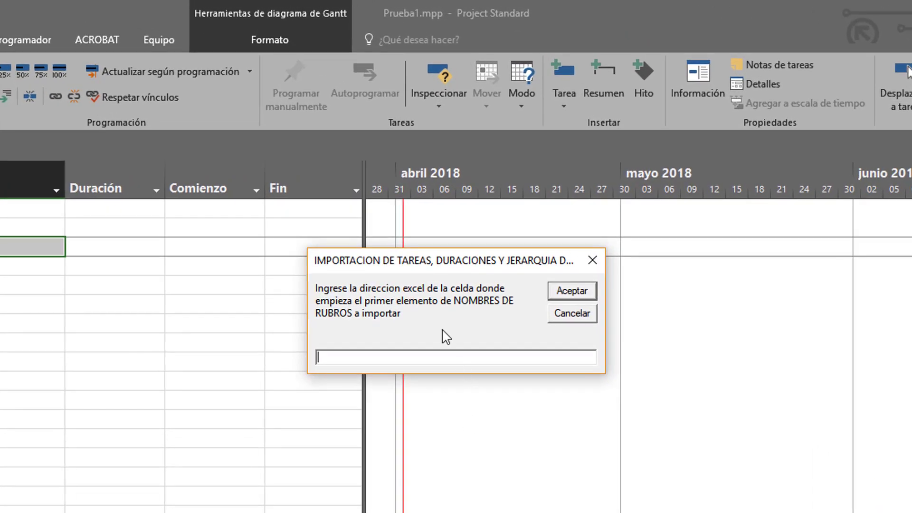
drag(444, 270, 261, 328)
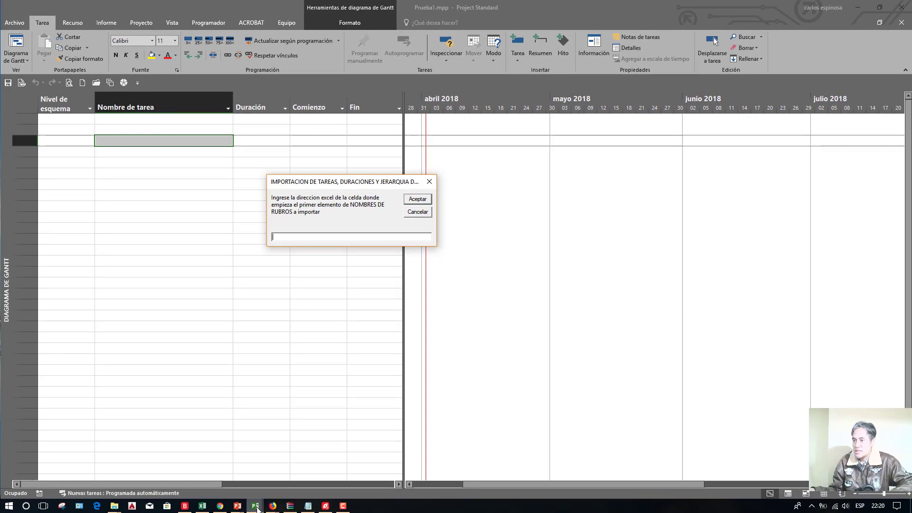
Step: Switch to PROJ01-SMA.xlsm in Excel and identify the address of the first RUBRO entry, C11, on the PRESUPUESTO sheet
click(256, 507)
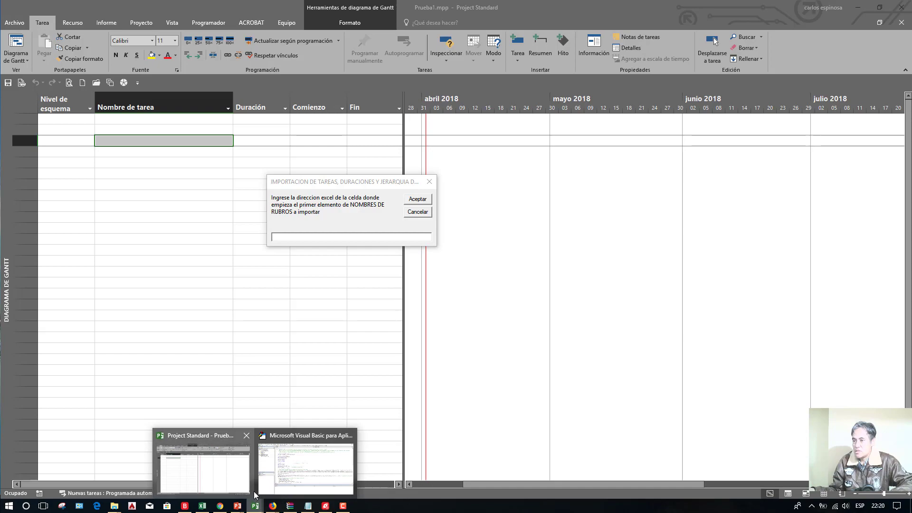
click(202, 505)
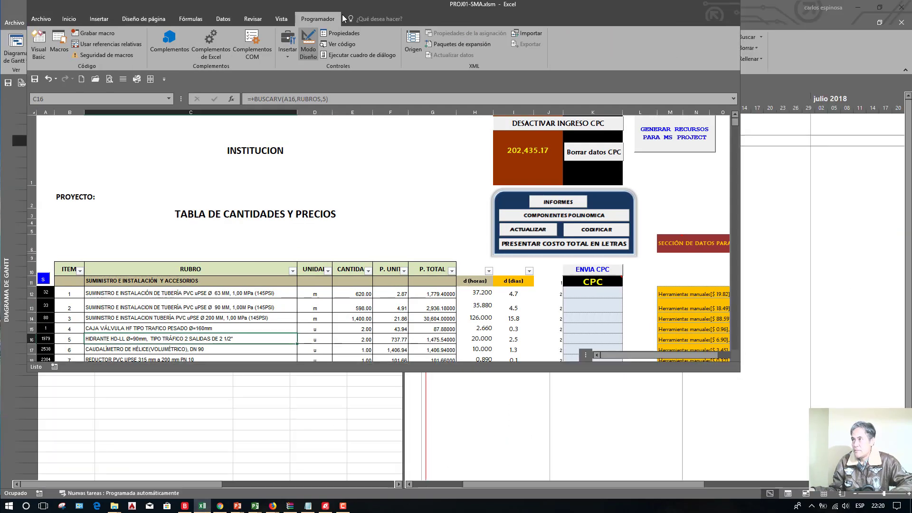
double_click(342, 15)
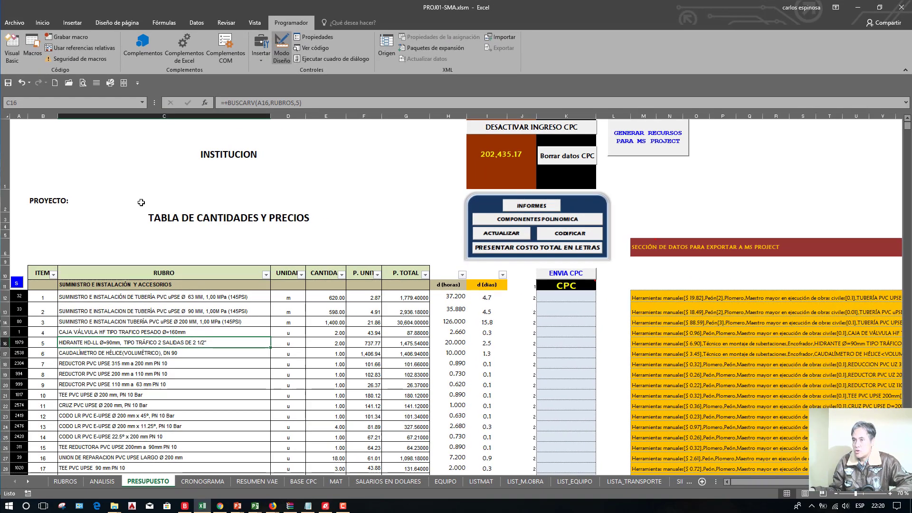
click(123, 297)
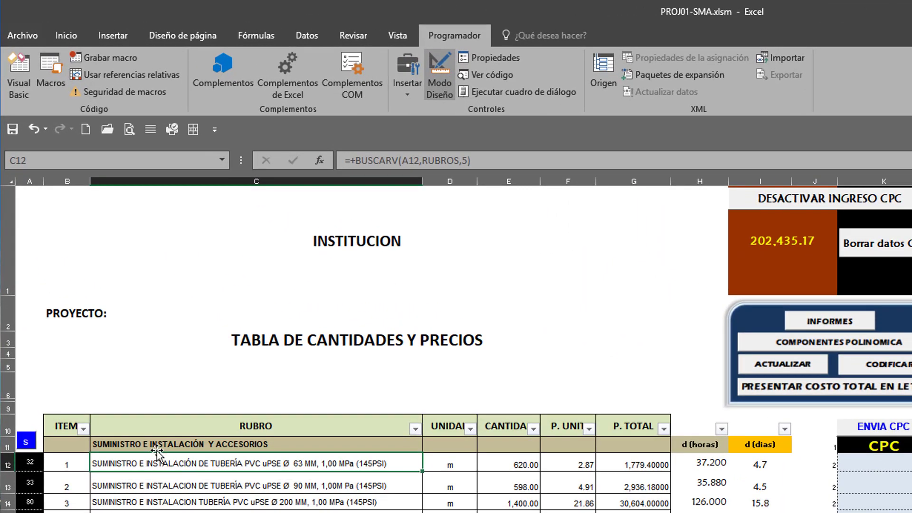
click(152, 433)
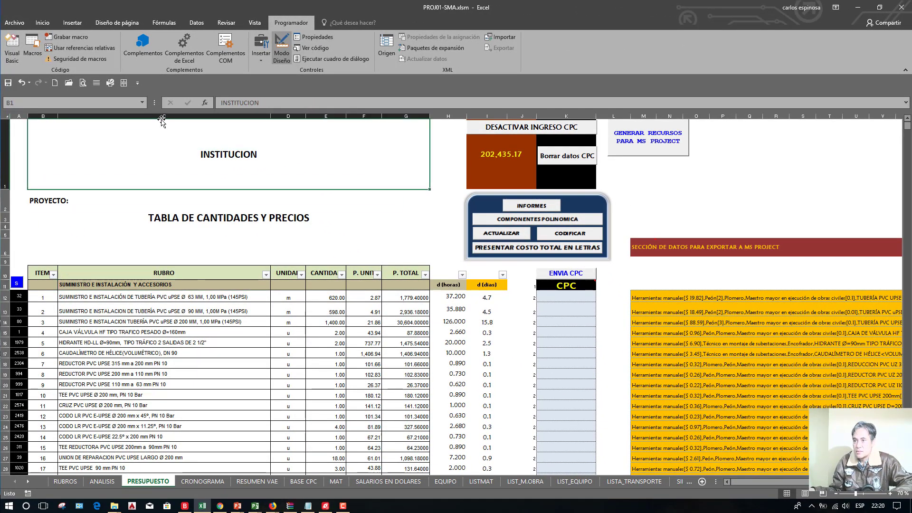
click(163, 116)
click(5, 286)
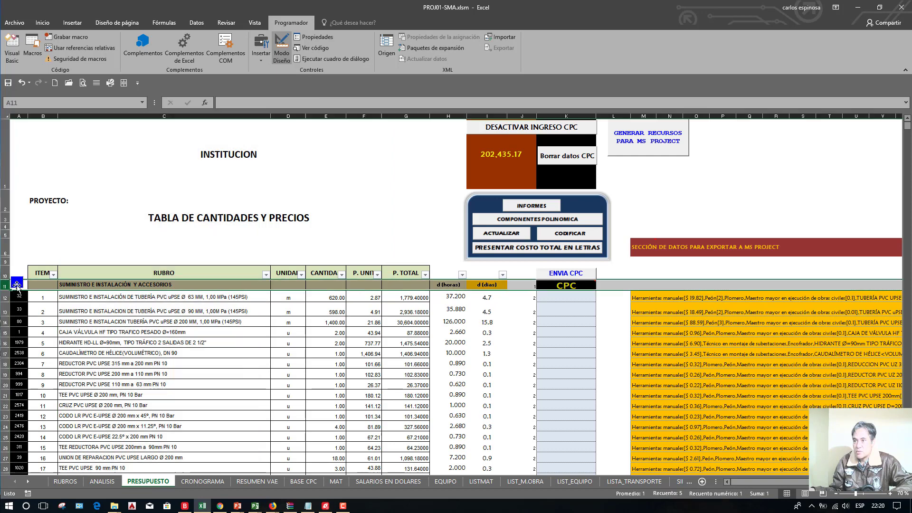
click(80, 283)
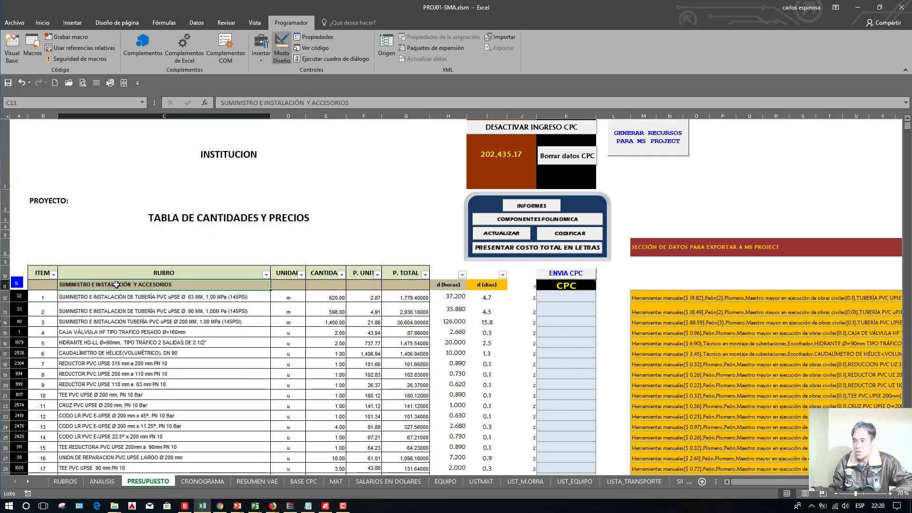
Step: Return to the macro prompt in Microsoft Project and submit c11 as the first task-name cell
click(256, 506)
click(252, 489)
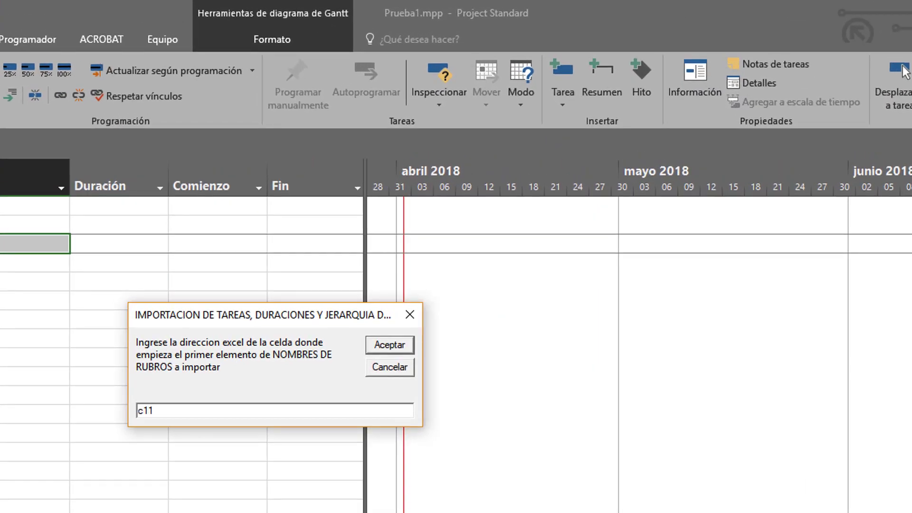
click(386, 347)
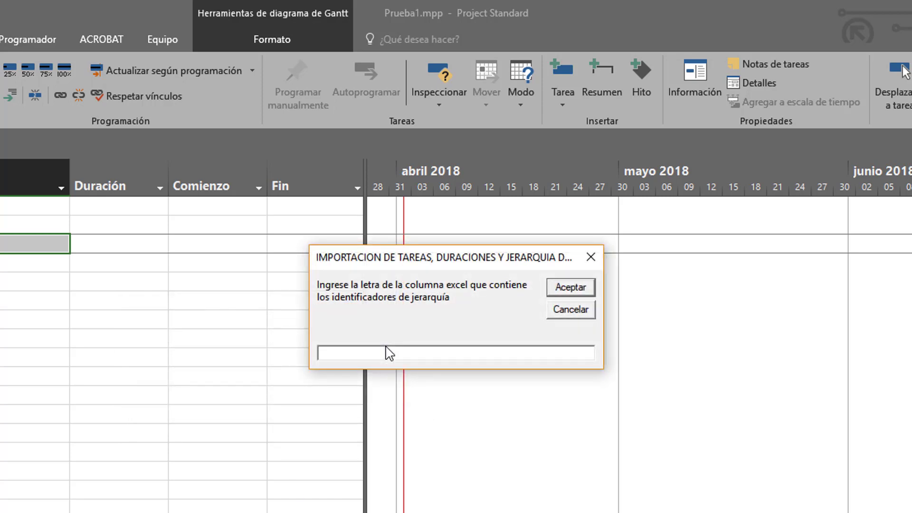
Step: Identify column J in Excel as the hierarchy identifier column and submit its letter in the macro prompt
key(alt+Tab)
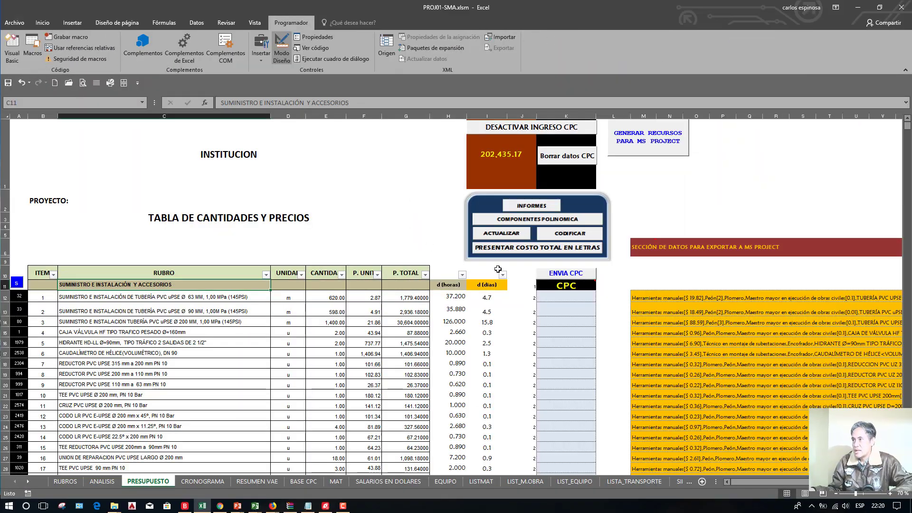
click(522, 115)
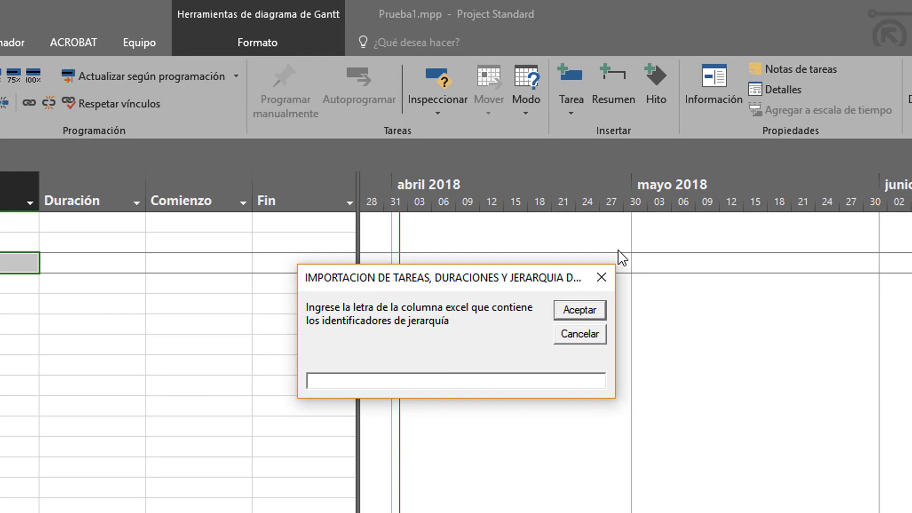
click(584, 310)
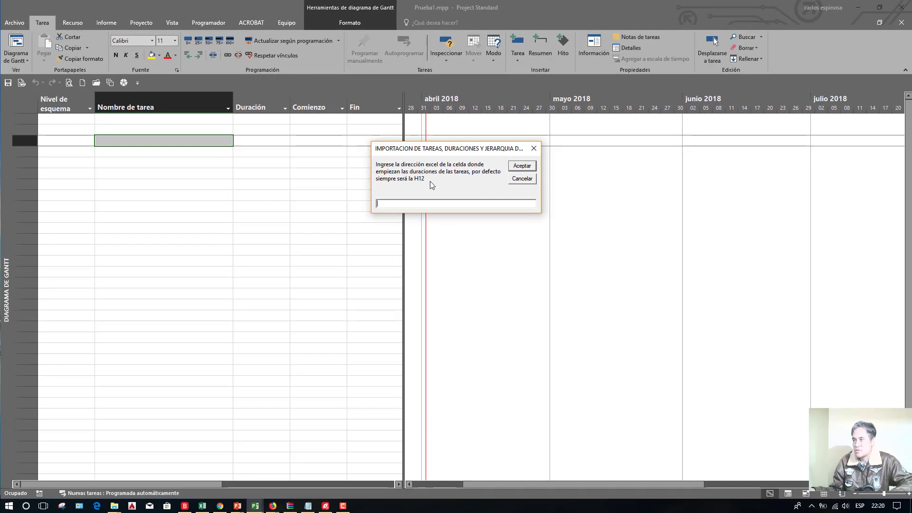
Step: Check the first duration cell in Excel, submit h12 in the macro prompt, and complete the task import
key(alt+Tab)
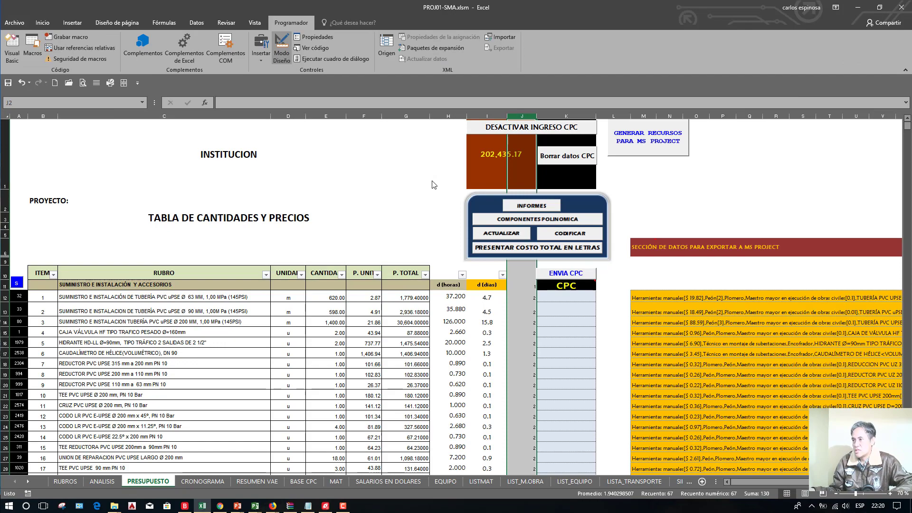
click(450, 296)
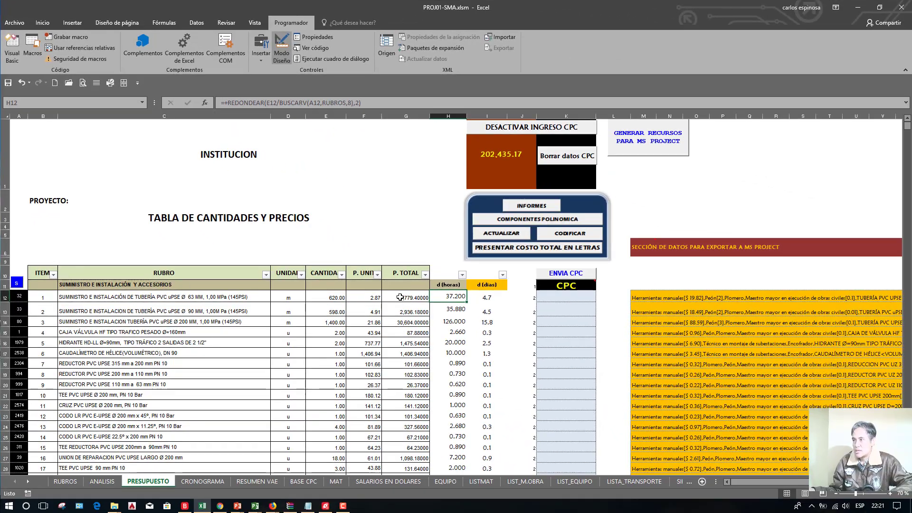
key(alt+Tab)
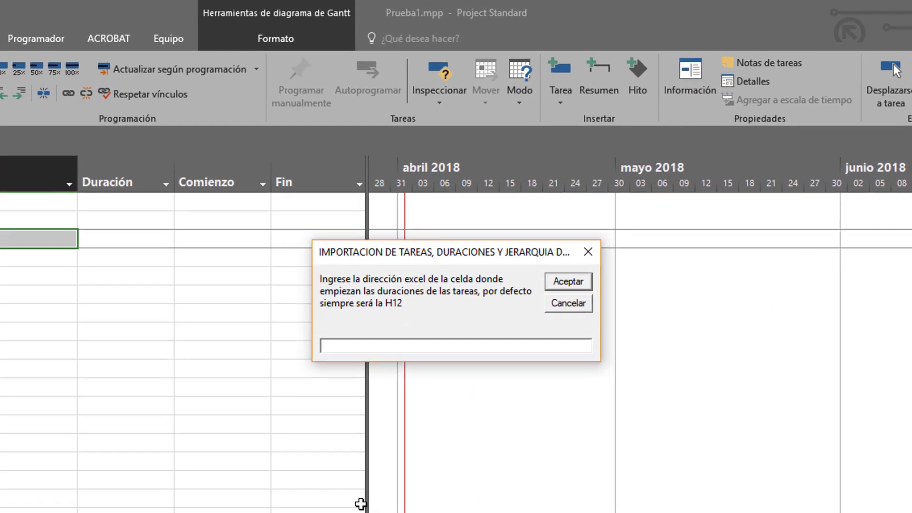
text(h)
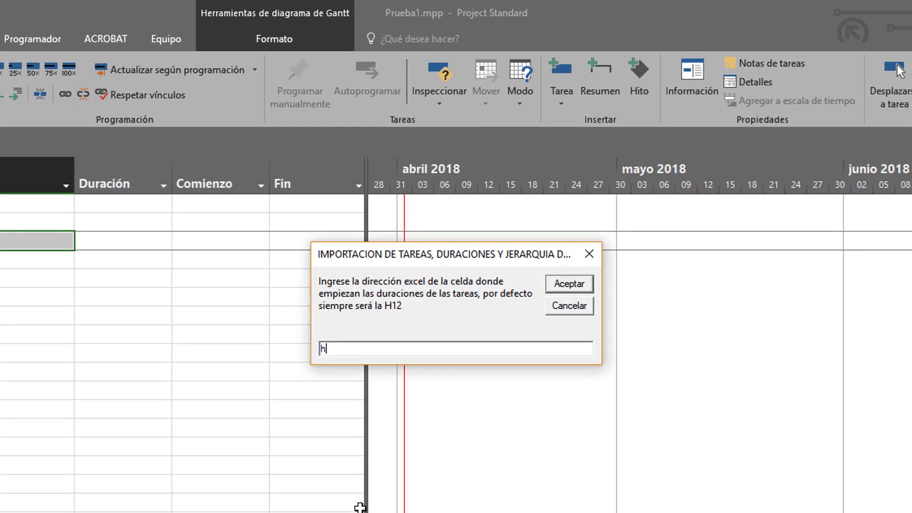
text(12)
click(573, 287)
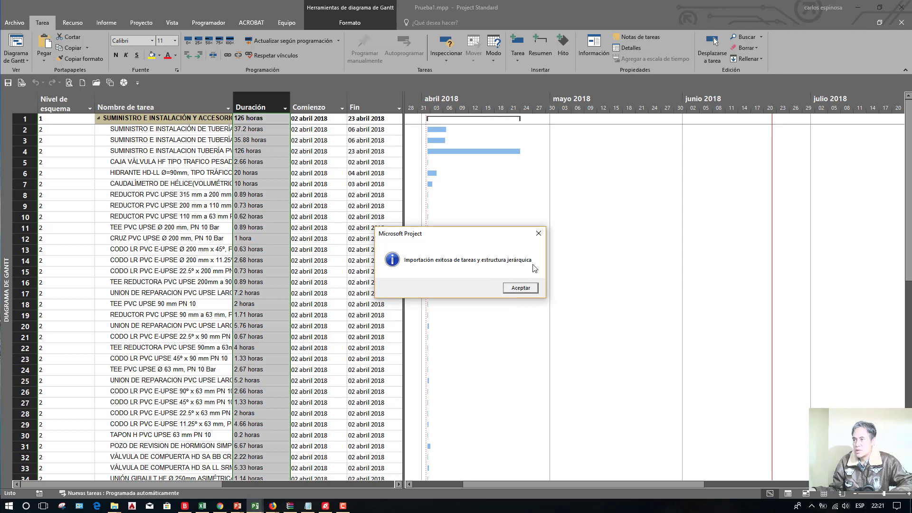
click(521, 290)
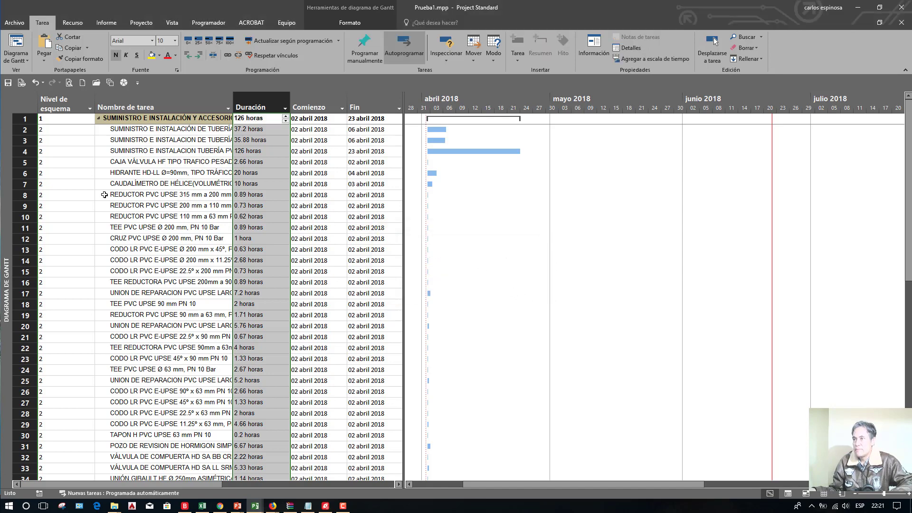
Step: Review the imported task names, outline levels and durations from the first task down through the ACOMETIDAS DOMICILIARIAS section
click(140, 217)
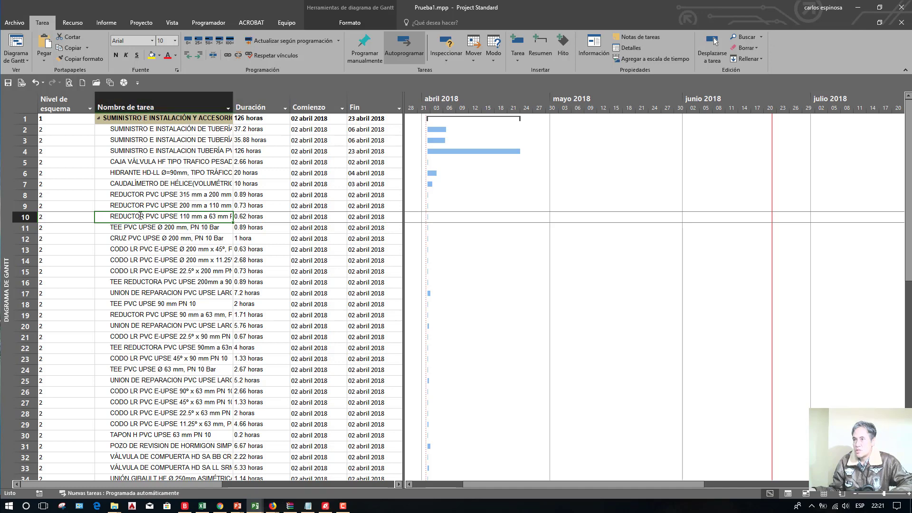
click(54, 103)
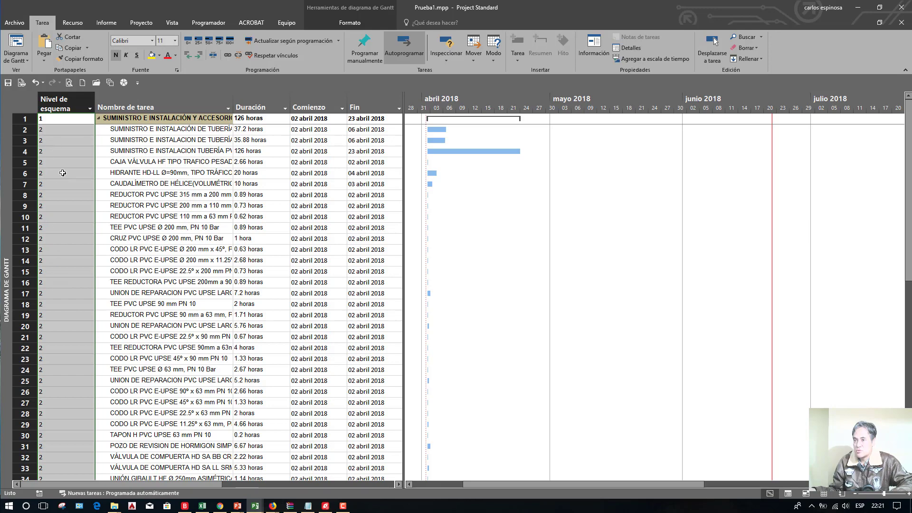
click(161, 227)
scroll(163, 293, down, 7)
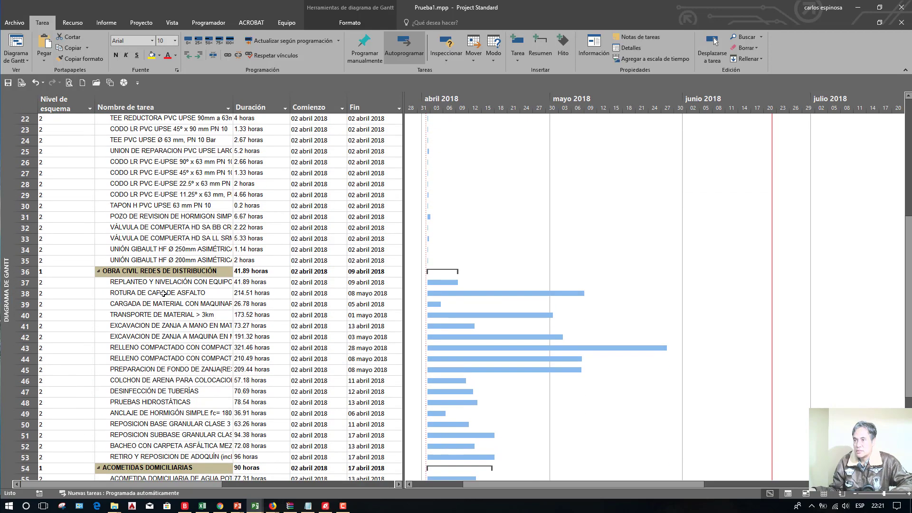
scroll(164, 293, down, 6)
scroll(164, 293, up, 11)
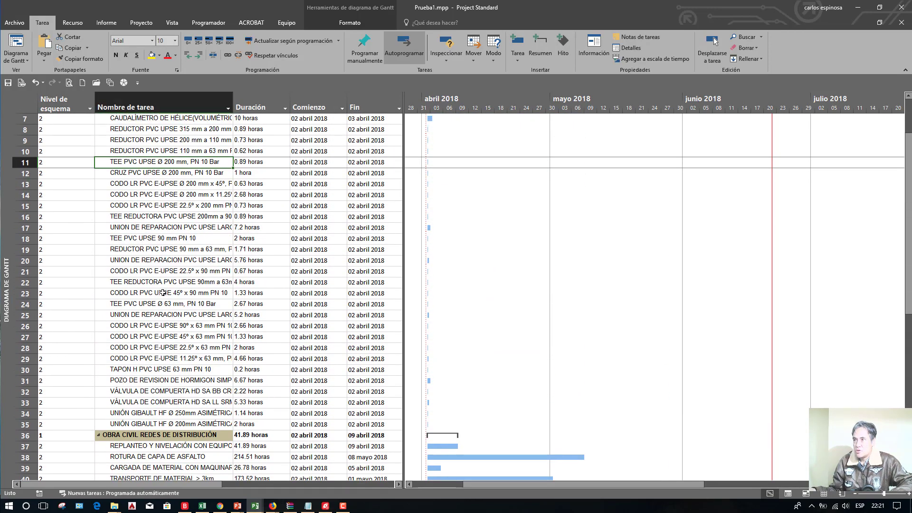
scroll(164, 294, up, 2)
drag(264, 129, 263, 424)
Step: Widen the Nombre de tarea column slightly and check the wrapped task names
drag(233, 98, 259, 98)
click(169, 261)
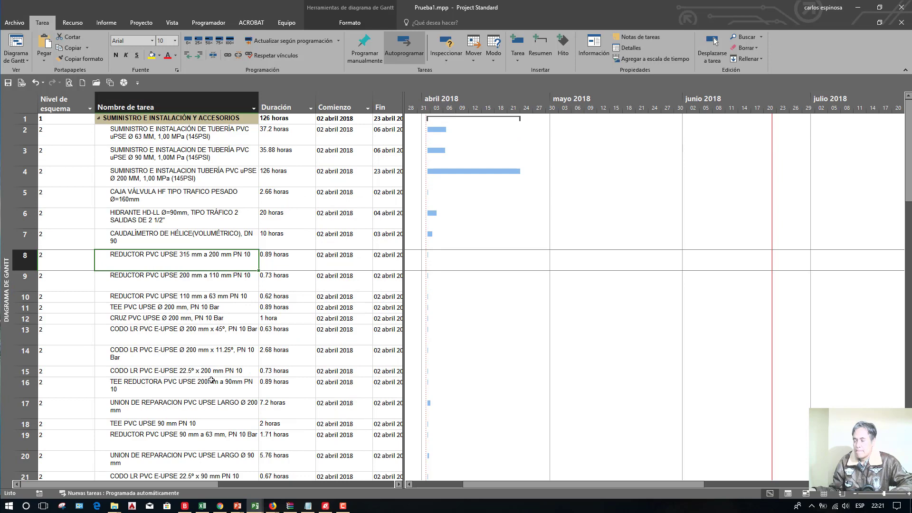
scroll(294, 241, down, 6)
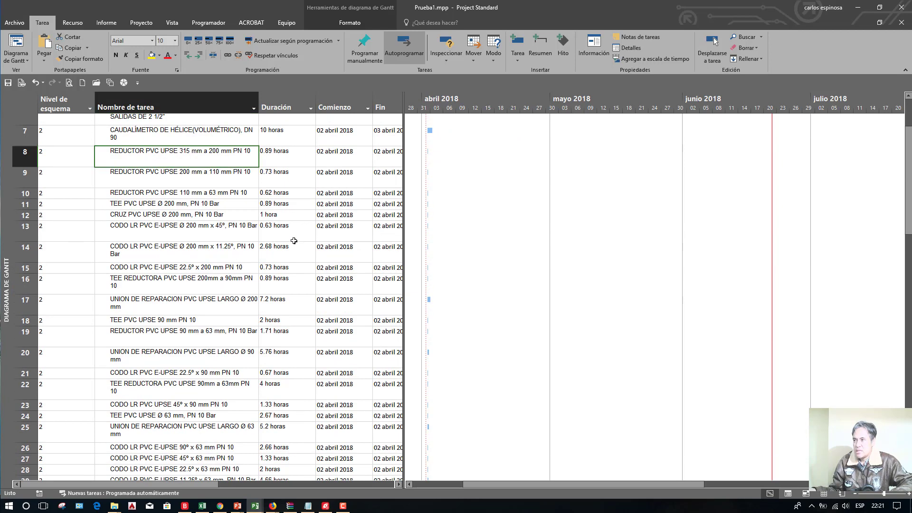
scroll(294, 241, up, 6)
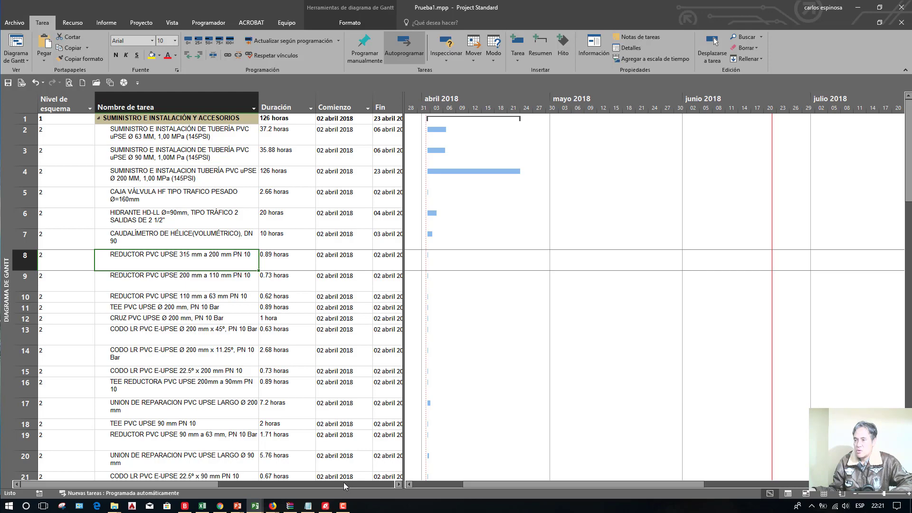
Step: Switch to the PowerPoint course presentation and show slide 10, REQUISITOS ANTES DE CORRER LA MACRO
click(236, 507)
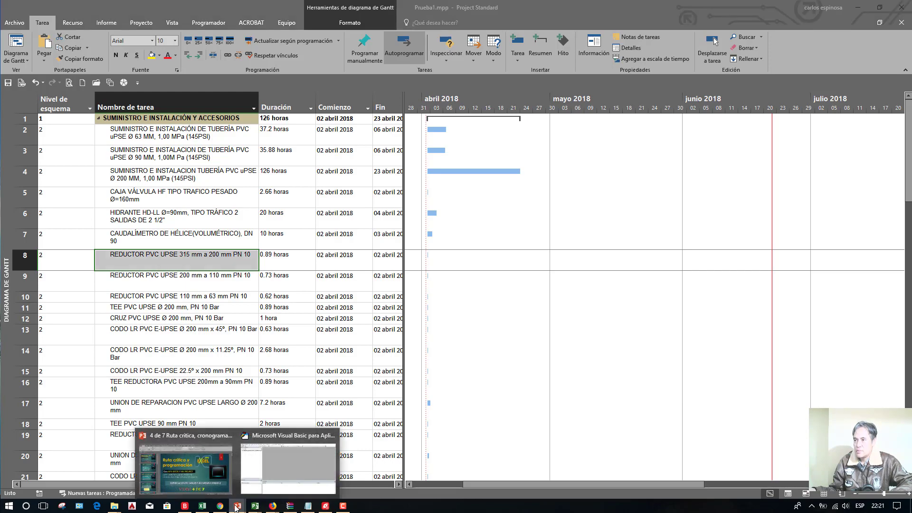
click(200, 476)
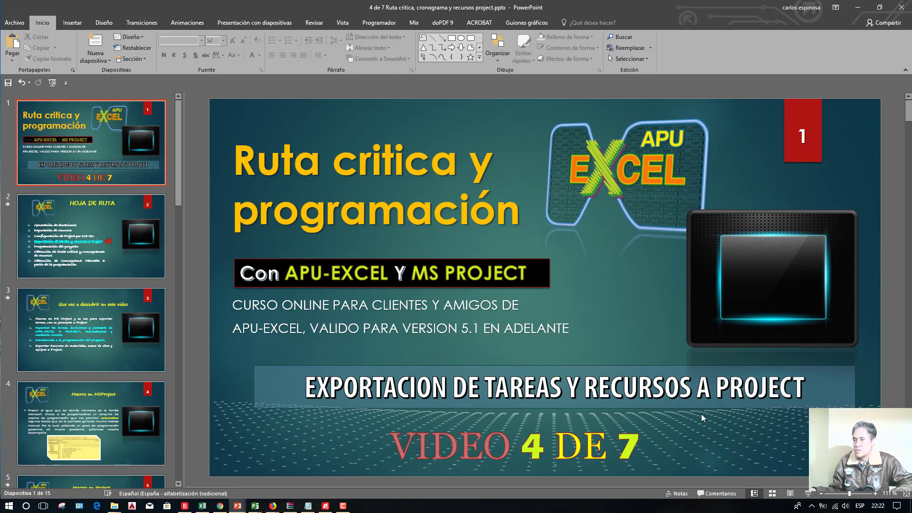
scroll(66, 301, down, 3)
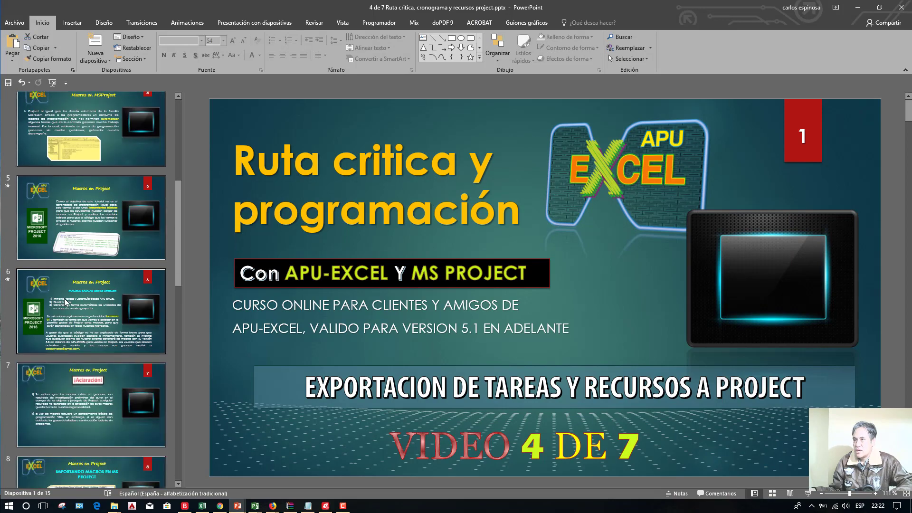
scroll(66, 301, down, 2)
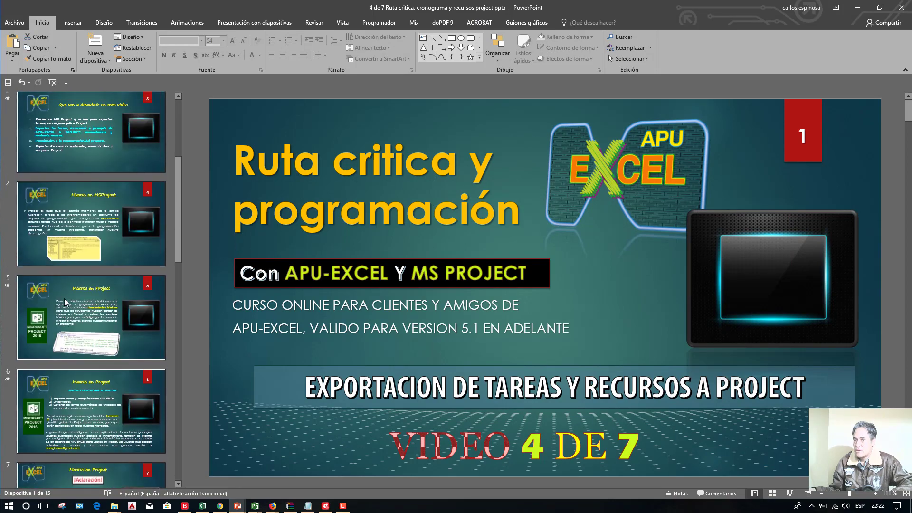
scroll(66, 302, down, 2)
scroll(66, 302, down, 3)
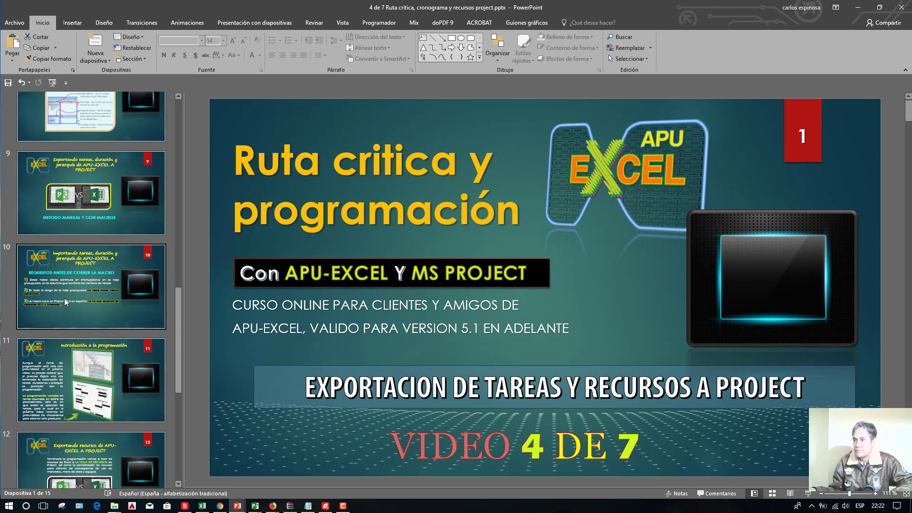
click(66, 301)
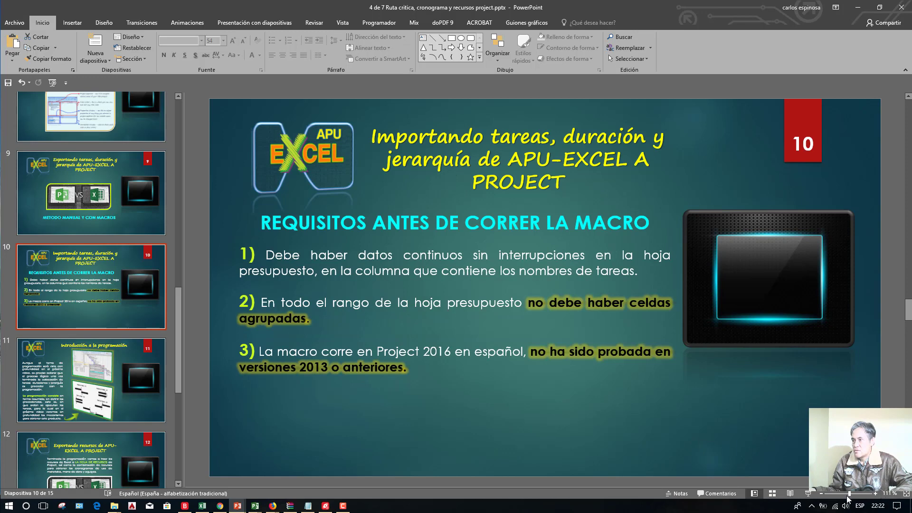
Step: Present slide 10 full screen, end the show, and switch to the last rows of the PRESUPUESTO sheet in Excel
click(808, 494)
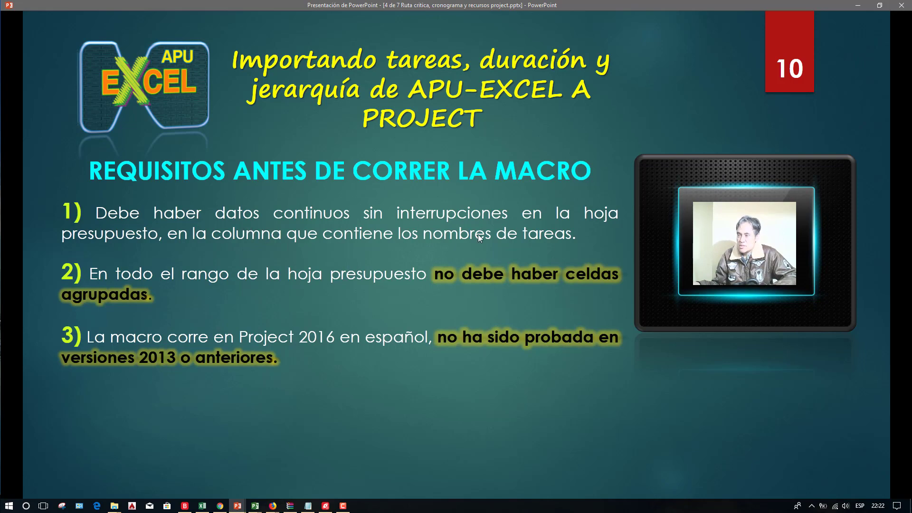
key(Escape)
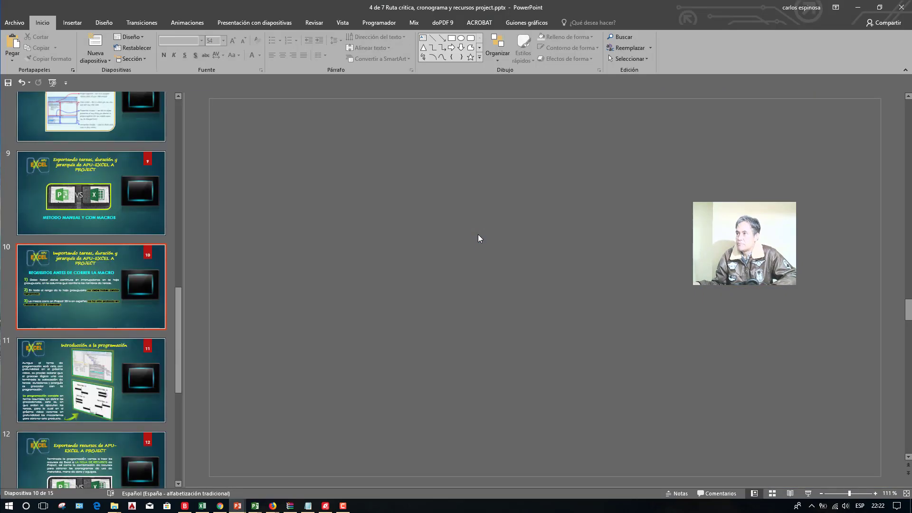
key(alt+Tab)
key(alt+Tab)
scroll(184, 328, down, 18)
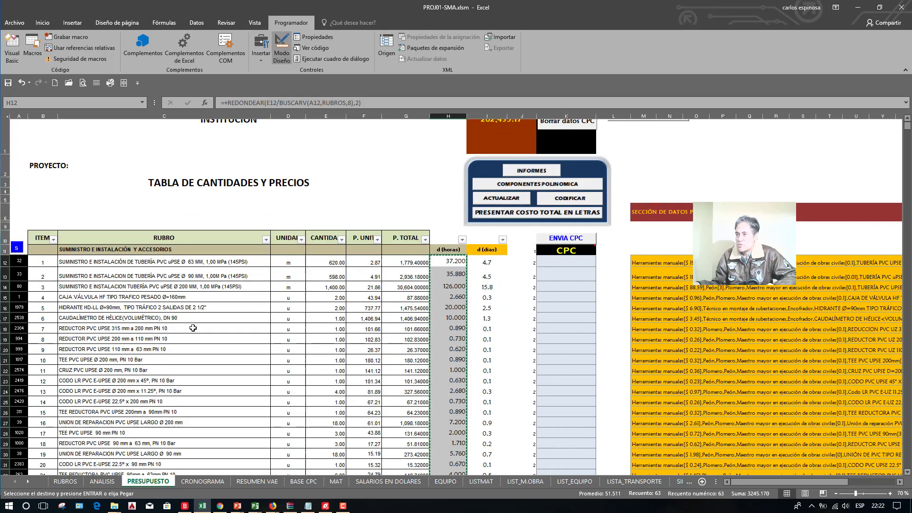
scroll(184, 327, down, 6)
scroll(185, 327, up, 4)
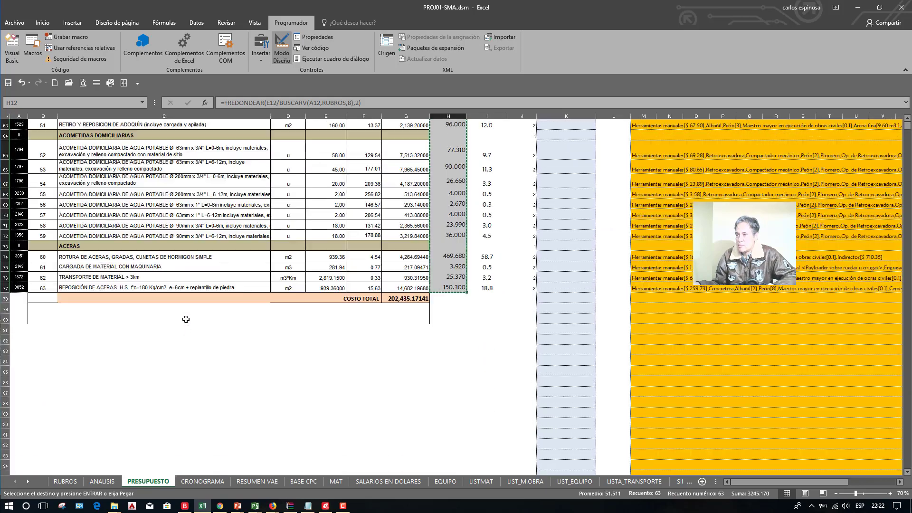
Step: Enter costo in C78, merge cells C78:F78, and right-align the merged cell
click(202, 298)
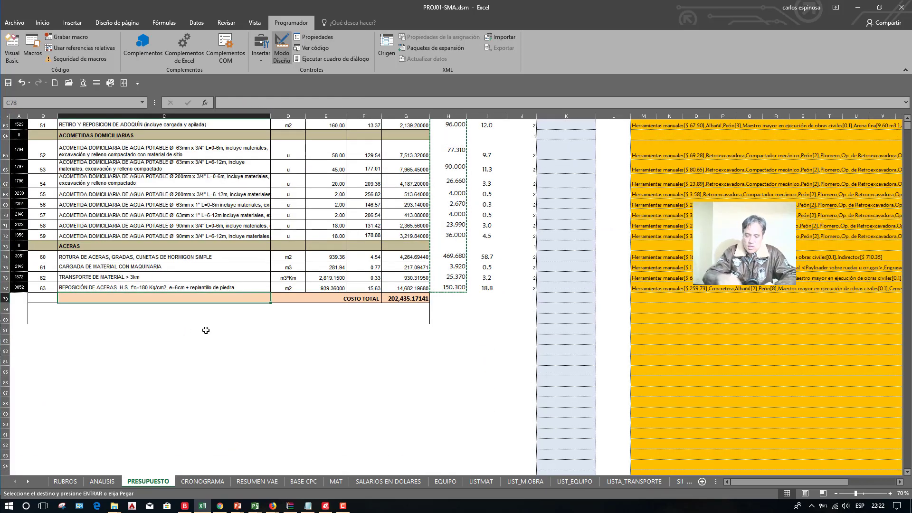
text(costo)
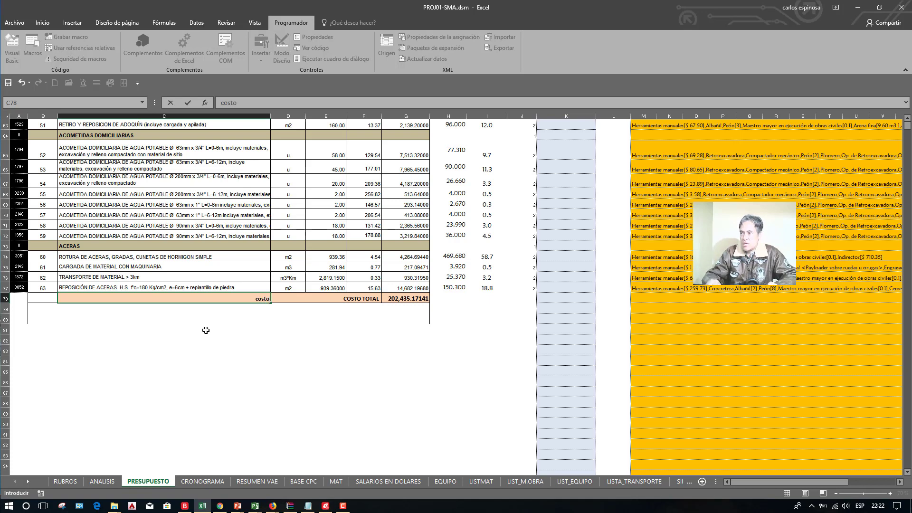
key(Return)
key(Up)
key(shift+Right)
key(shift+Right)
key(shift+Right)
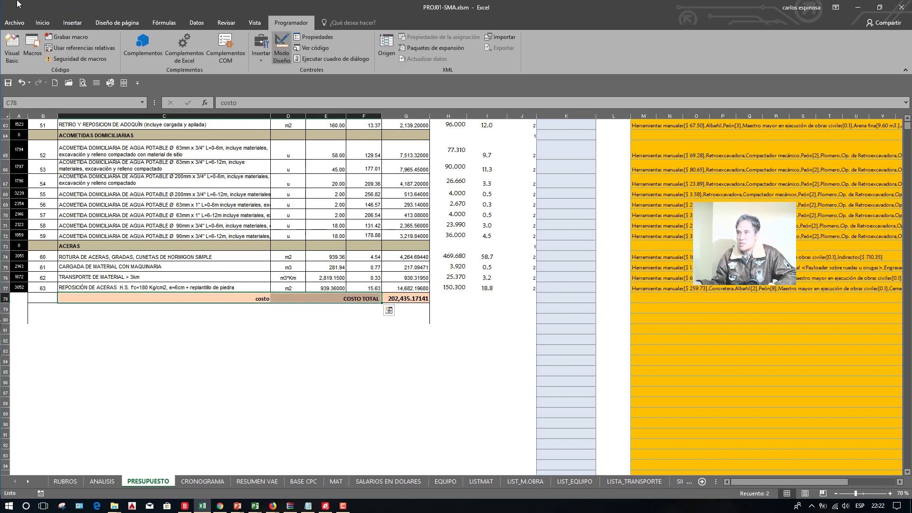
click(43, 23)
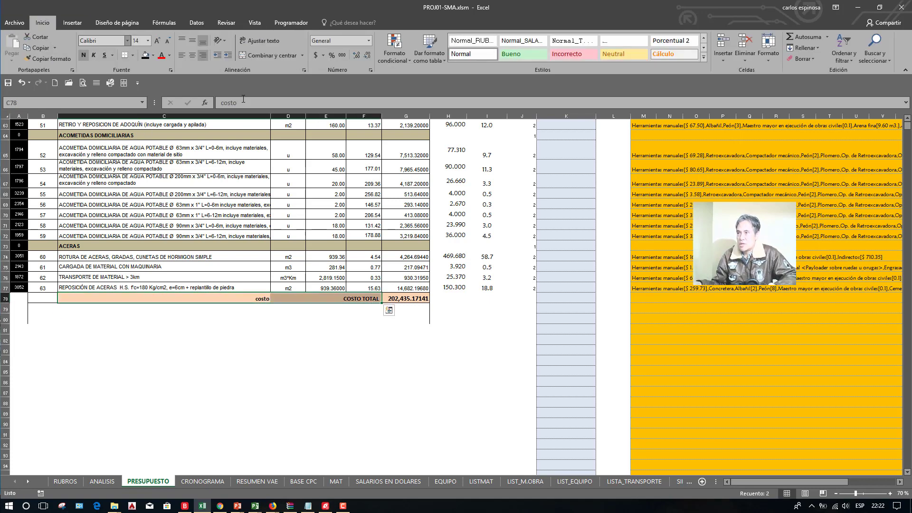
click(254, 56)
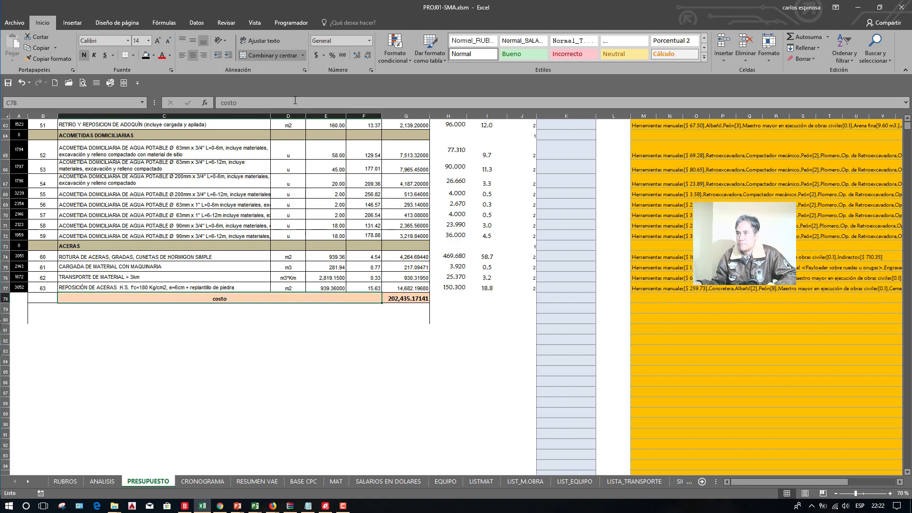
click(205, 56)
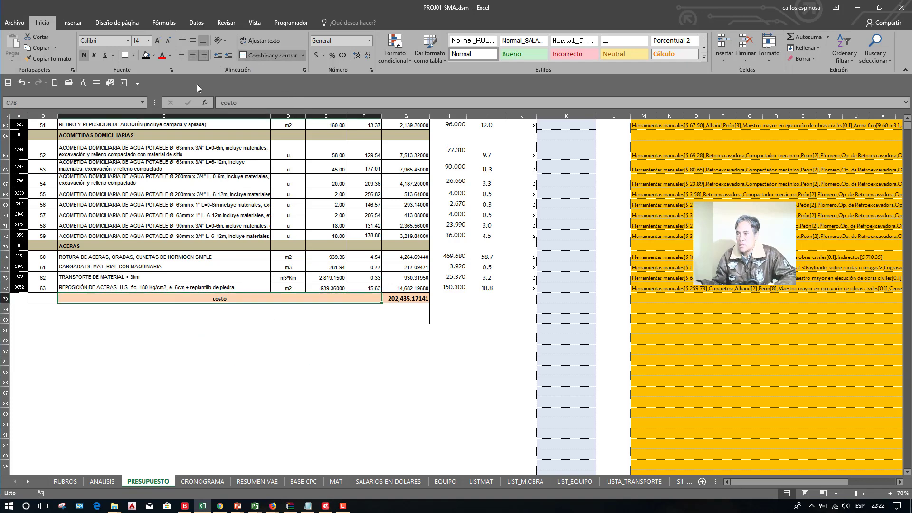
Step: Examine how a range selection in the task-name column behaves across the merged total row compared with selecting the whole column
click(207, 287)
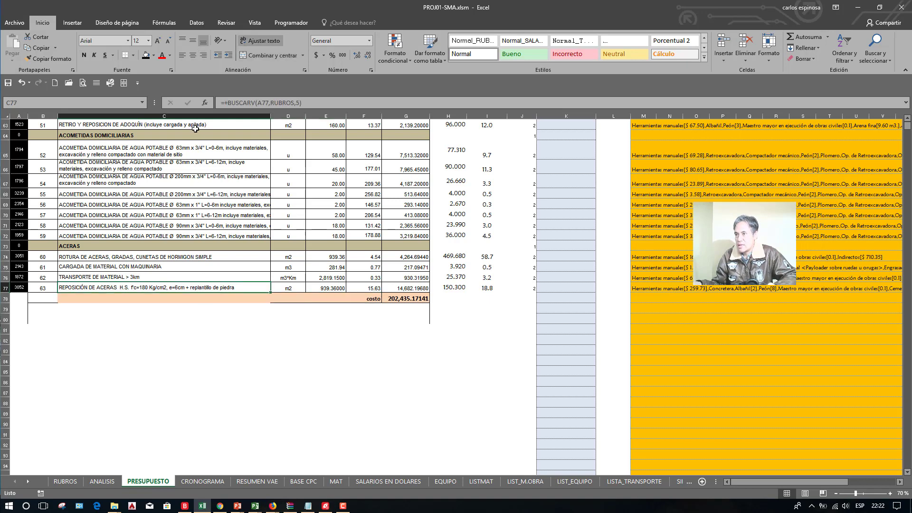
drag(195, 135, 199, 440)
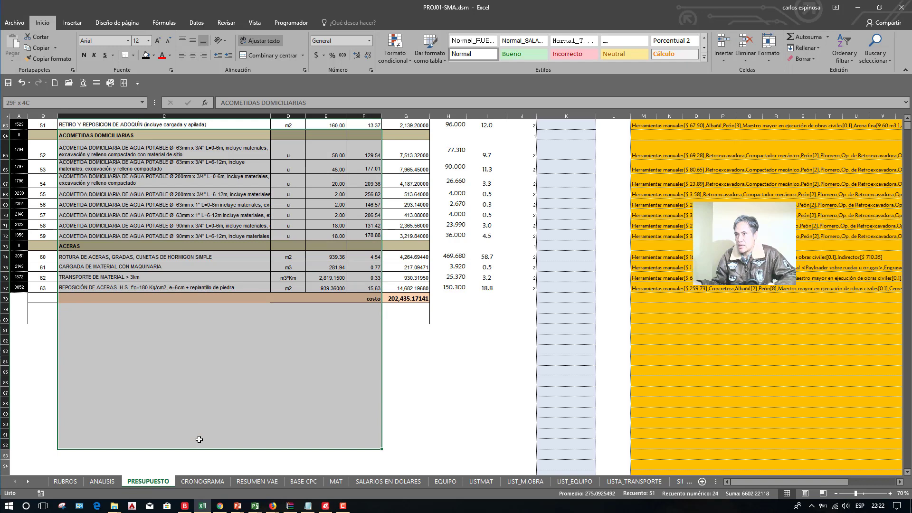
click(185, 116)
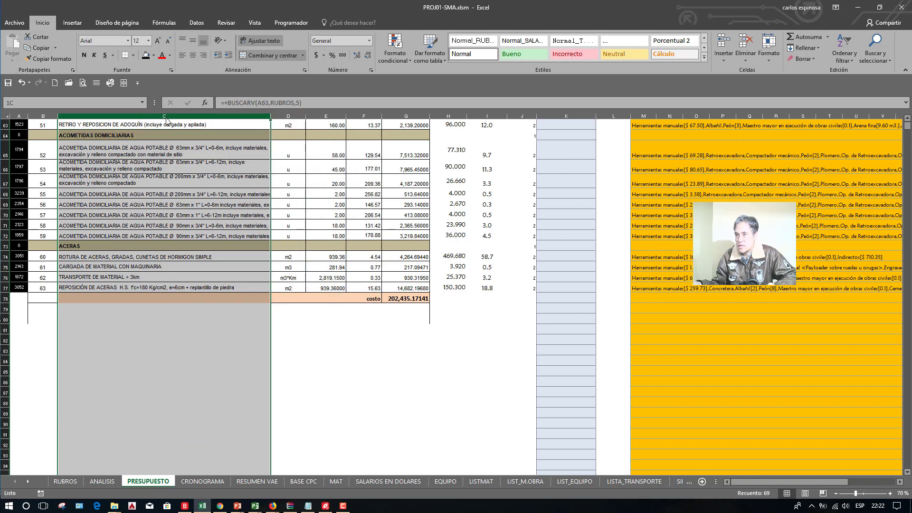
click(157, 303)
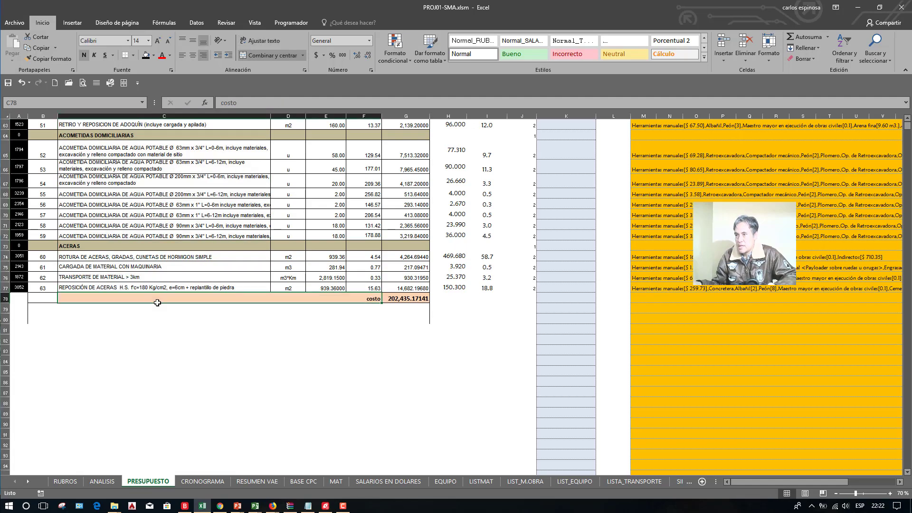
Step: Insert a blank row above the OBRA CIVIL REDES DE DISTRIBUCIÓN heading
scroll(157, 302, up, 12)
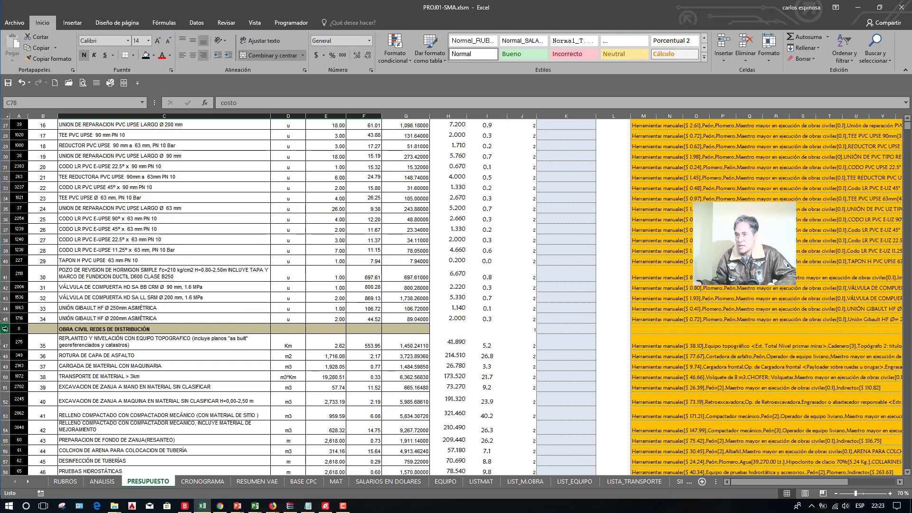
right_click(10, 328)
click(33, 394)
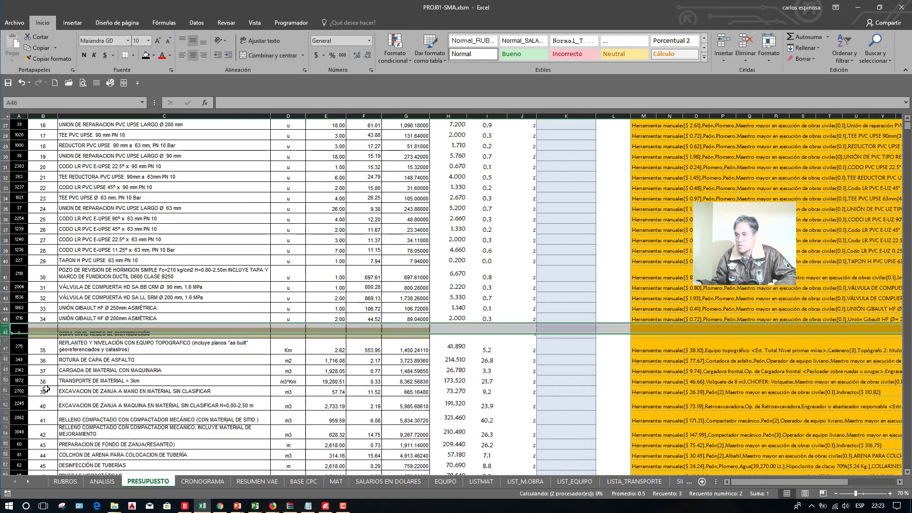
click(115, 366)
click(115, 329)
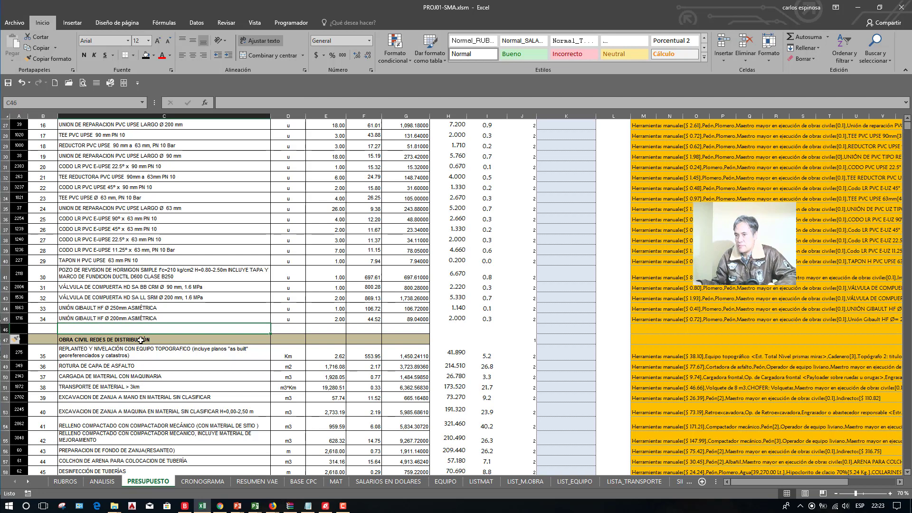
Step: Delete the blank row above OBRA CIVIL REDES DE DISTRIBUCIÓN
click(5, 329)
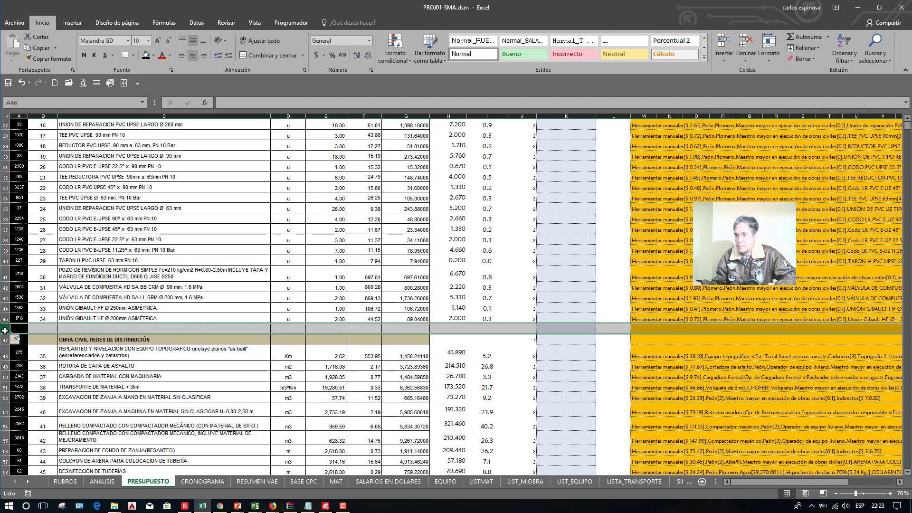
right_click(5, 329)
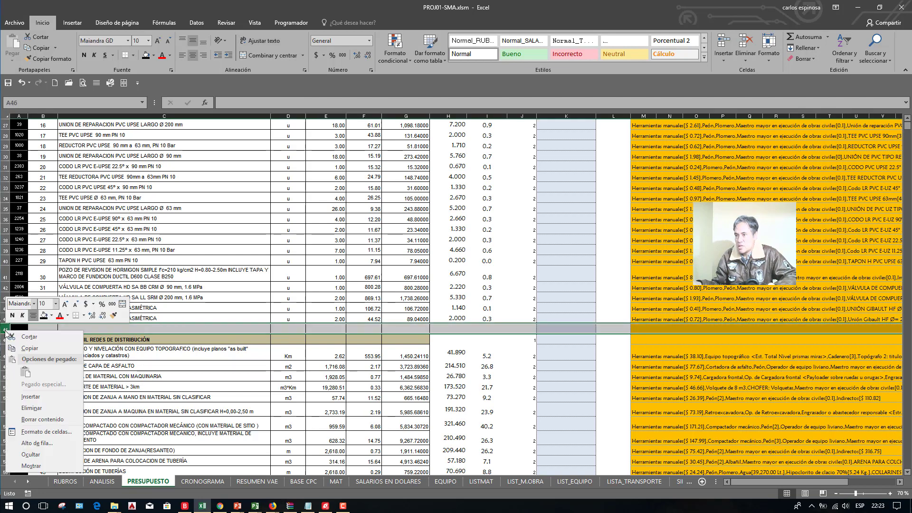
click(43, 406)
click(104, 377)
Step: Unmerge the total-row cells C78:F78 below the last budget item
scroll(104, 377, down, 12)
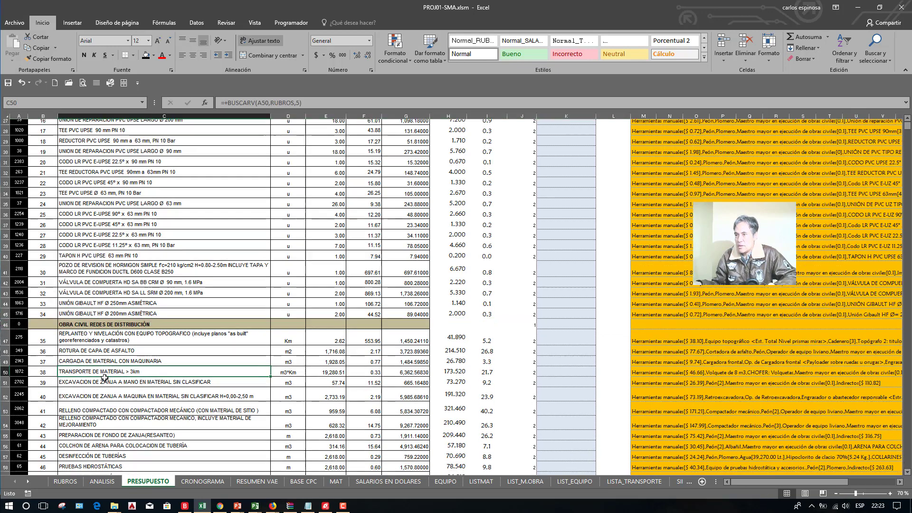
click(117, 296)
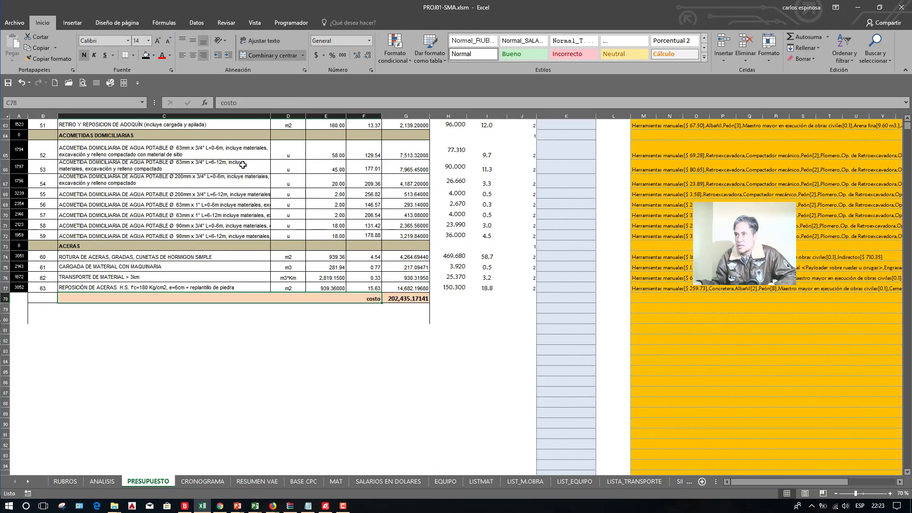
click(303, 55)
click(298, 99)
key(Down)
key(Down)
key(Down)
key(Down)
key(Down)
key(Down)
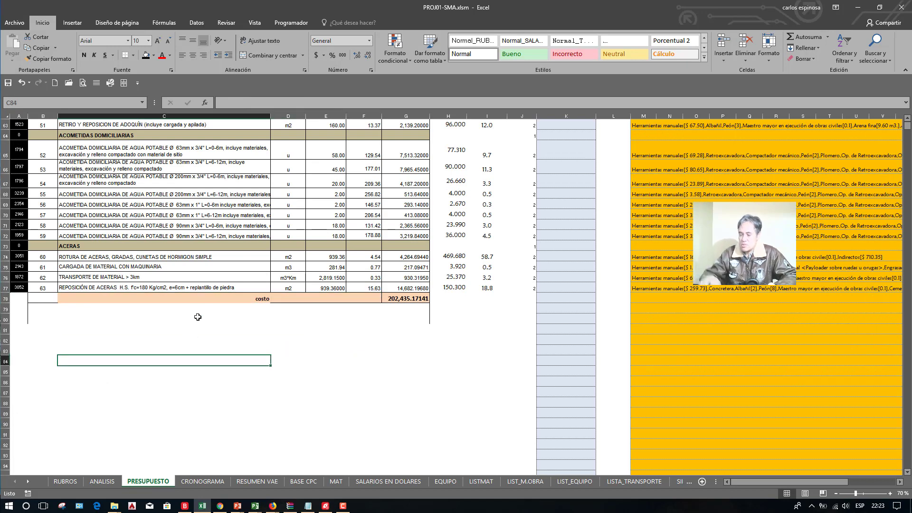
Step: Clear the text in C78 and enter COSTO TOTAL in F78
click(197, 299)
key(Delete)
key(Right)
key(Right)
key(Right)
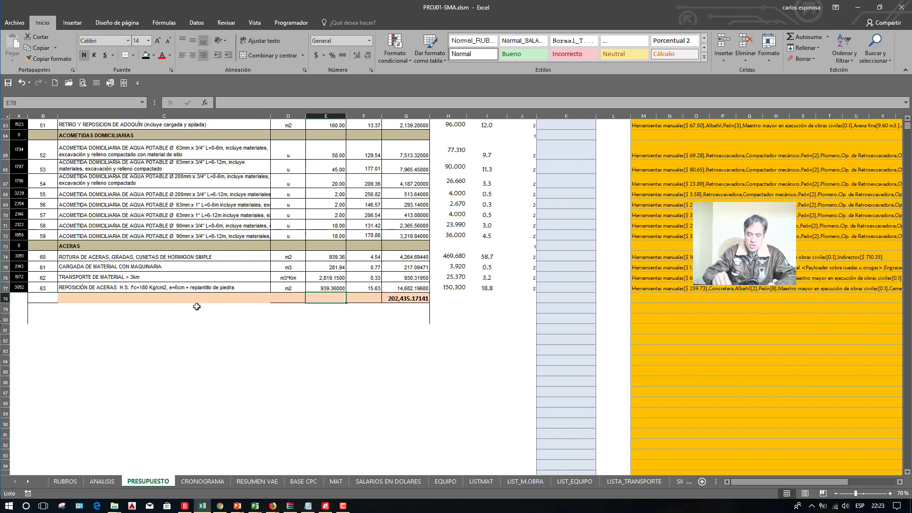
text(COST)
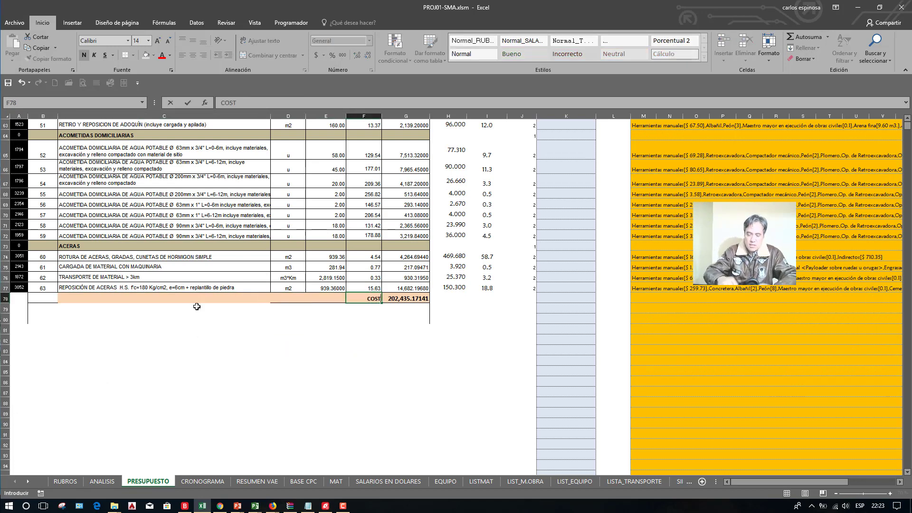
text(O TOTAL)
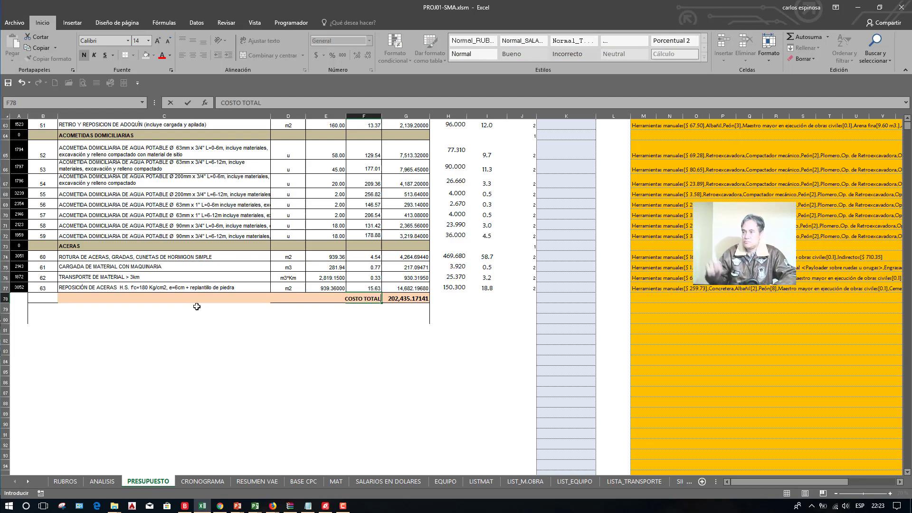
key(Return)
key(Up)
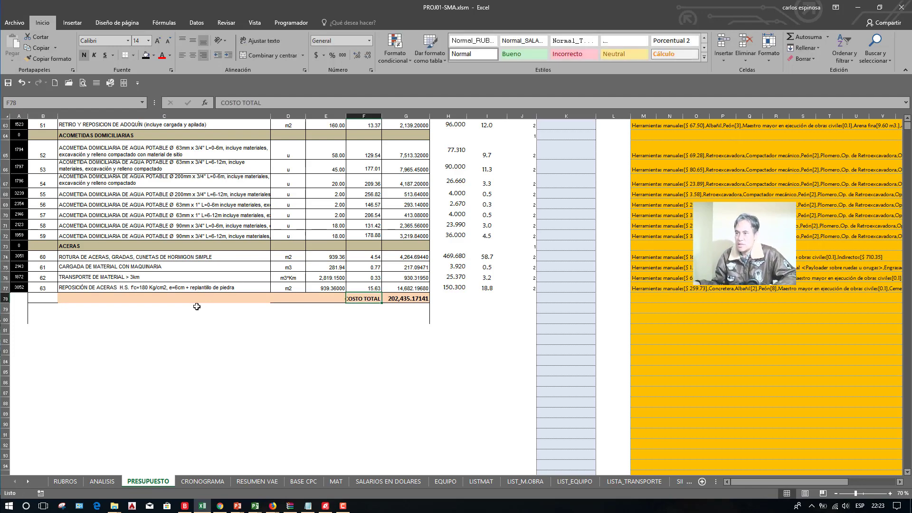
Step: Check the continuity of the RUBRO column from SUMINISTRO E INSTALACIÓN Y ACCESORIOS down to the last budget item
drag(197, 307, 172, 143)
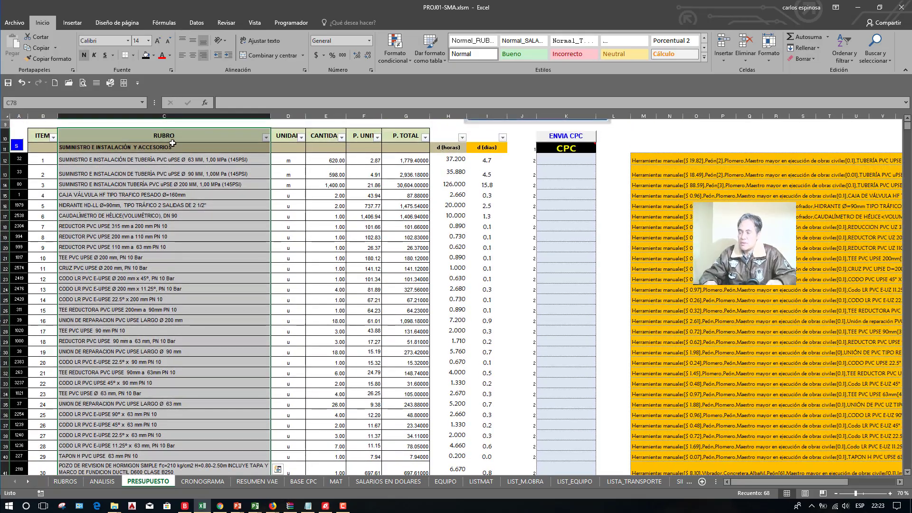
click(173, 143)
key(ctrl+shift+Down)
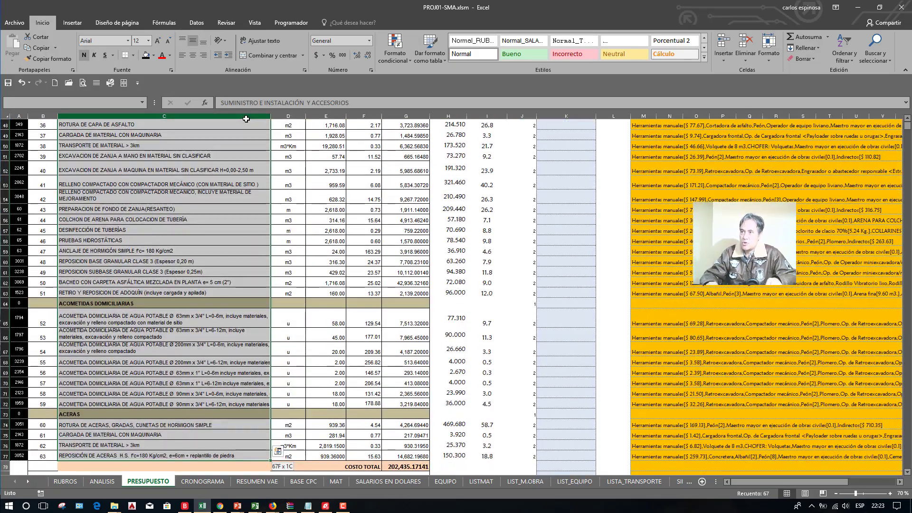
key(ctrl+Up)
key(Down)
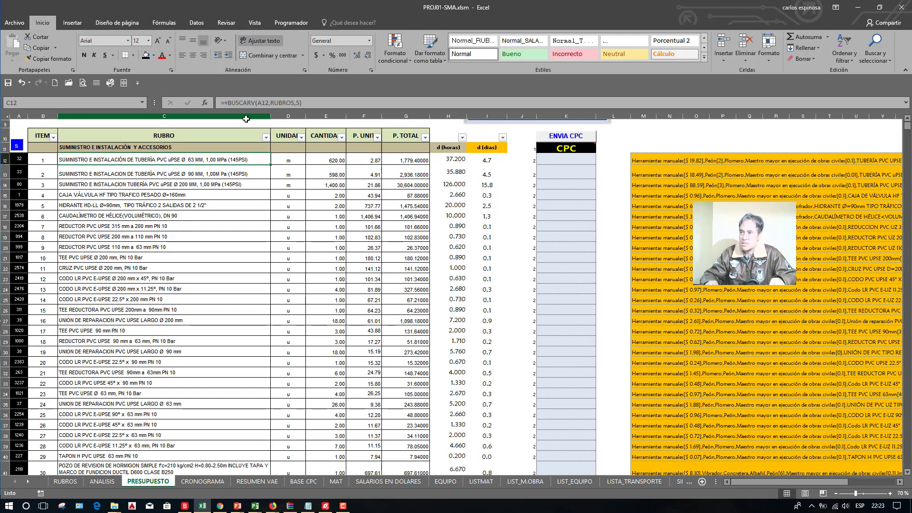
key(ctrl+shift+Down)
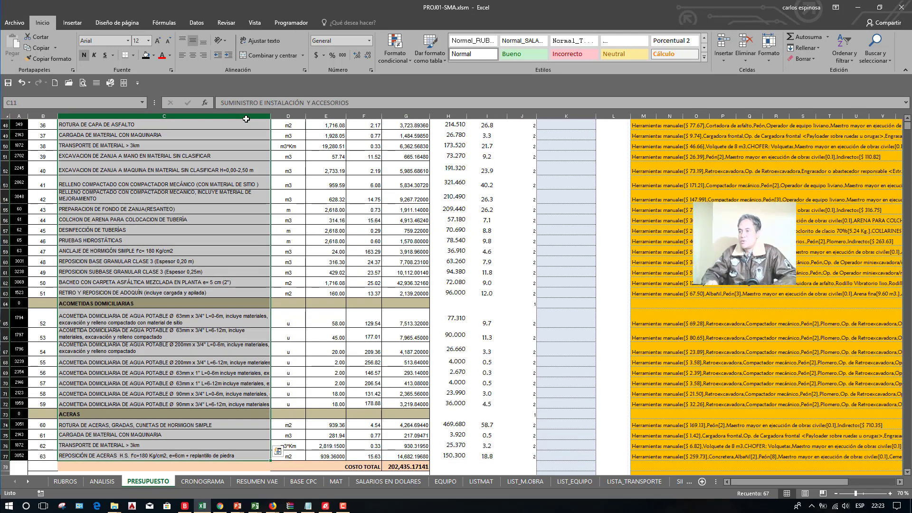
key(Up)
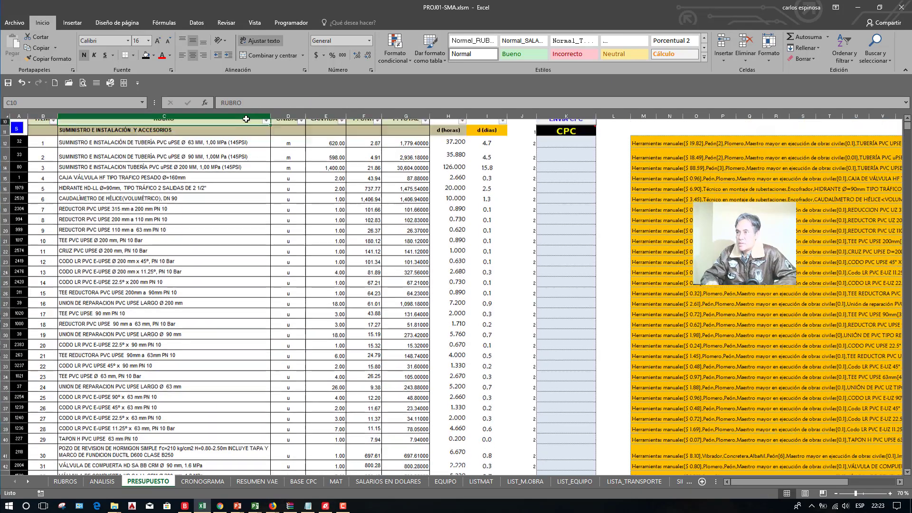
scroll(246, 119, up, 1)
key(Down)
key(Down)
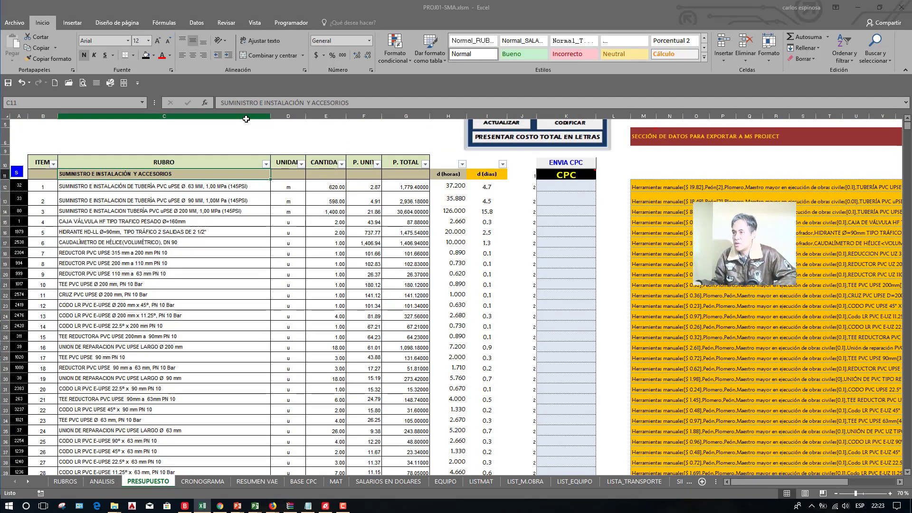
Step: Review the Project version requirement on slide 10 in PowerPoint, then switch to Prueba1.mpp in Microsoft Project
key(alt+Tab)
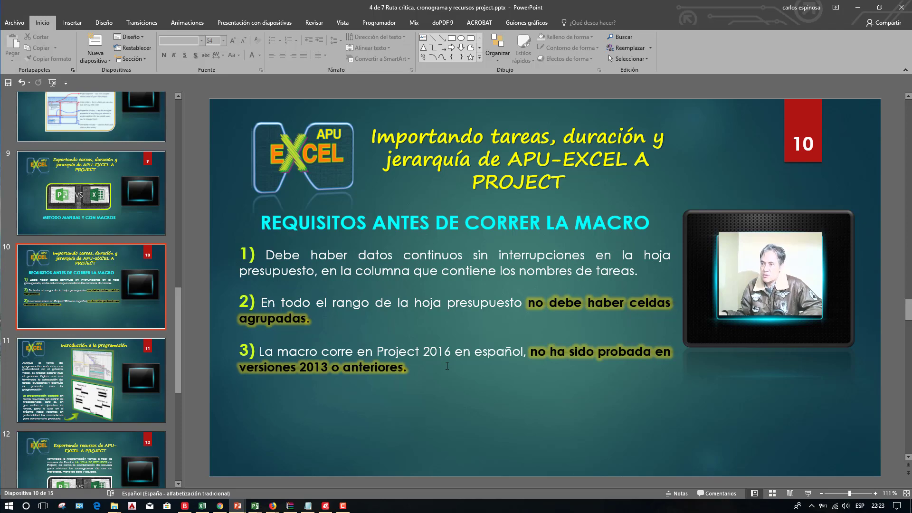
key(alt+Tab)
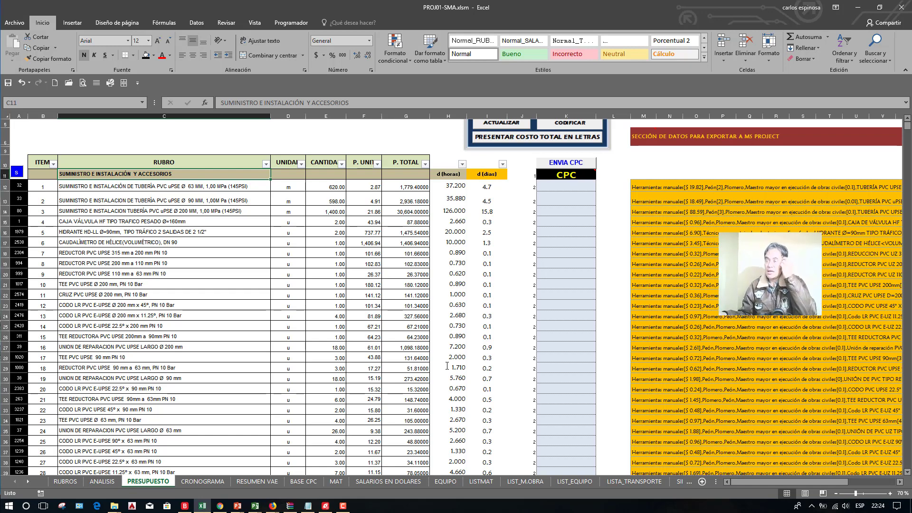
click(255, 506)
click(213, 475)
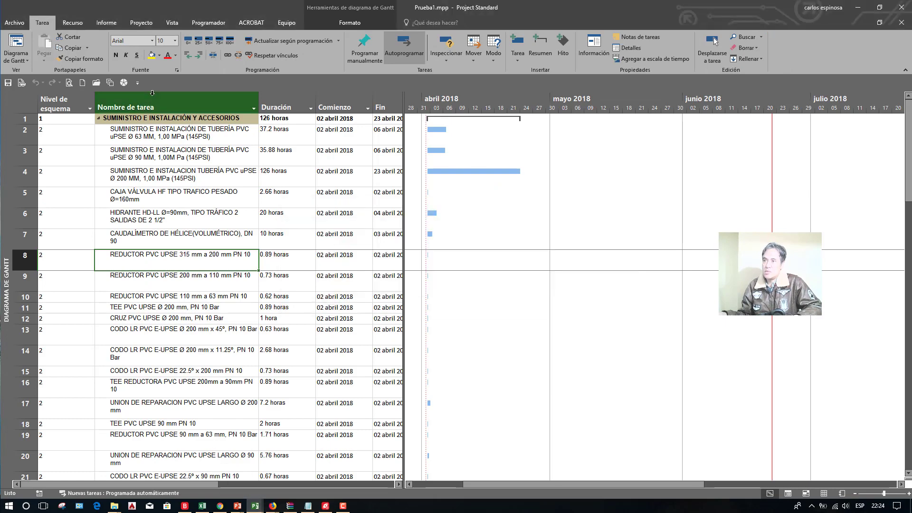
Step: Select the Nombre de tarea column in Prueba1.mpp, then switch to the macro requirements on slide 10 in PowerPoint
click(152, 93)
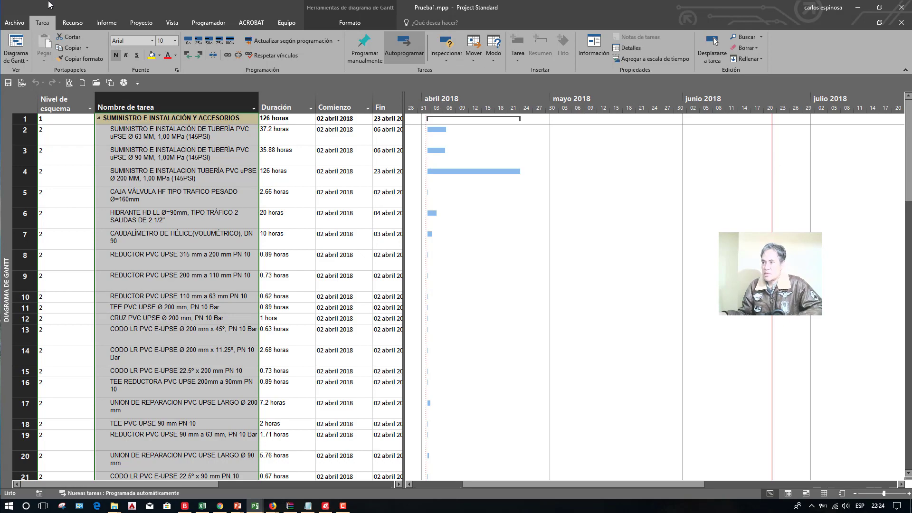
key(alt+Tab)
key(alt+Tab)
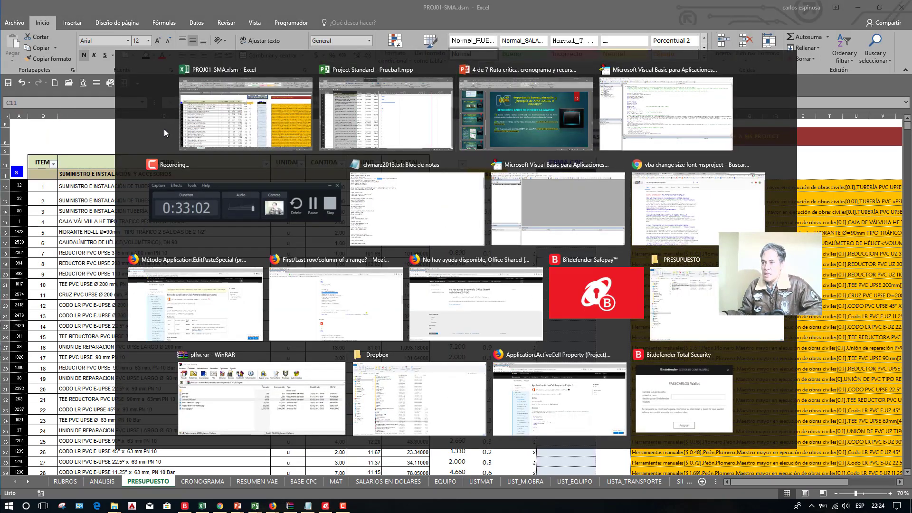
key(alt+Tab)
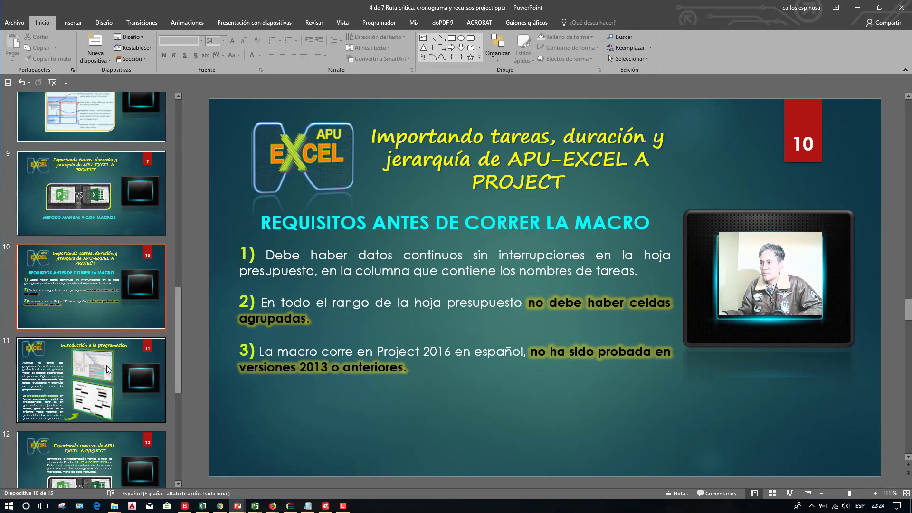
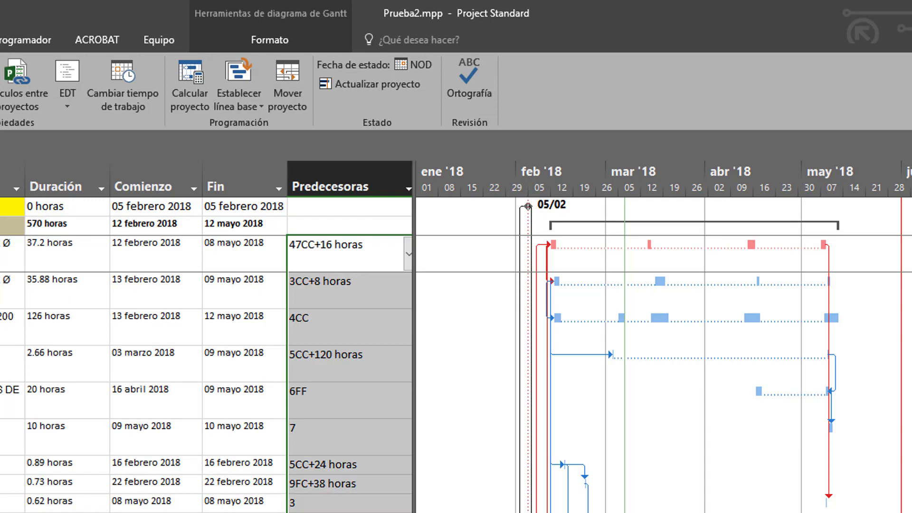
Step: Examine the predecessor links of the tasks in Prueba2.mpp, going up the Predecesoras column from task 15 to task 9
scroll(323, 428, down, 13)
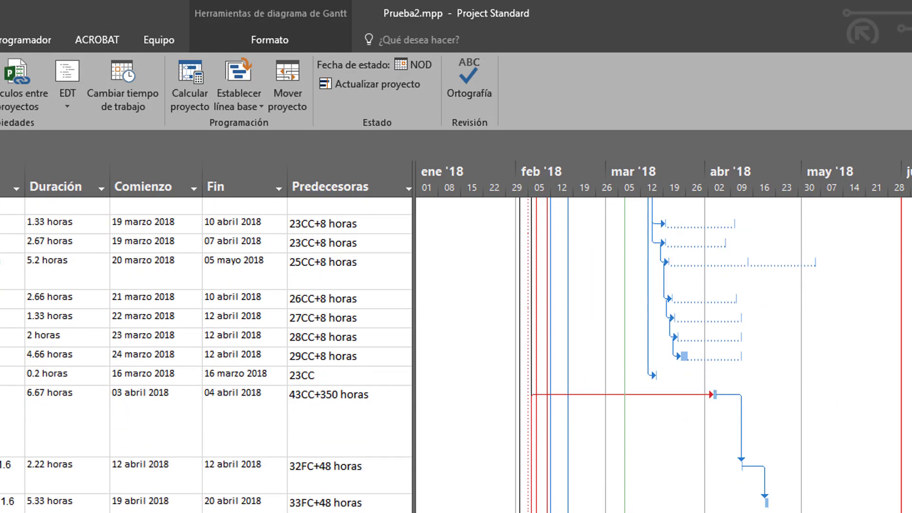
scroll(207, 352, up, 13)
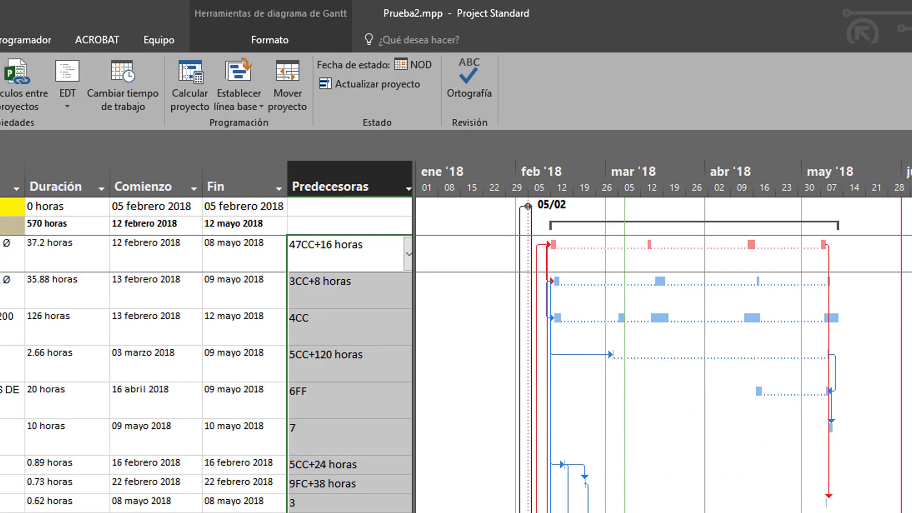
click(328, 511)
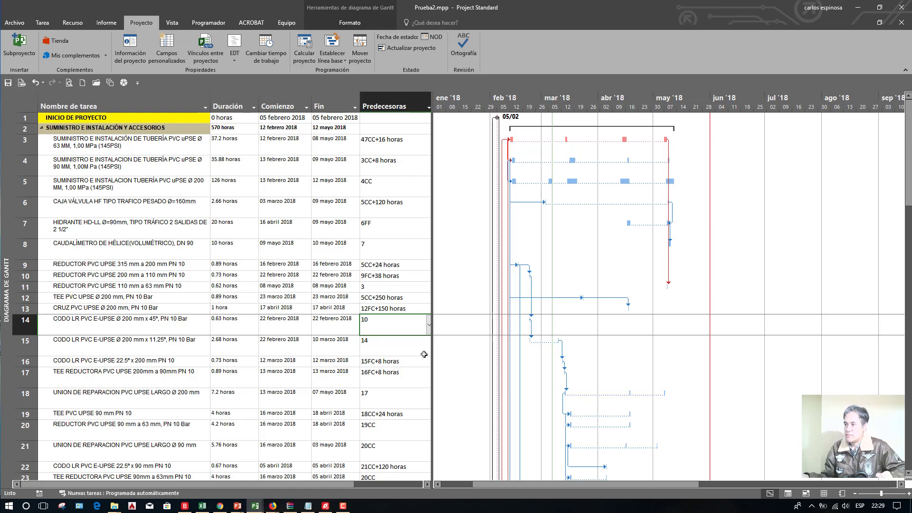
click(404, 344)
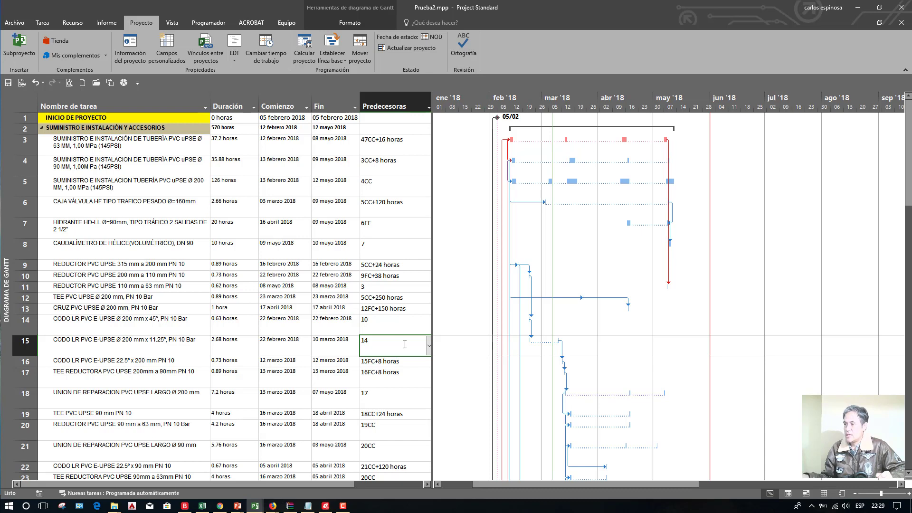
click(400, 328)
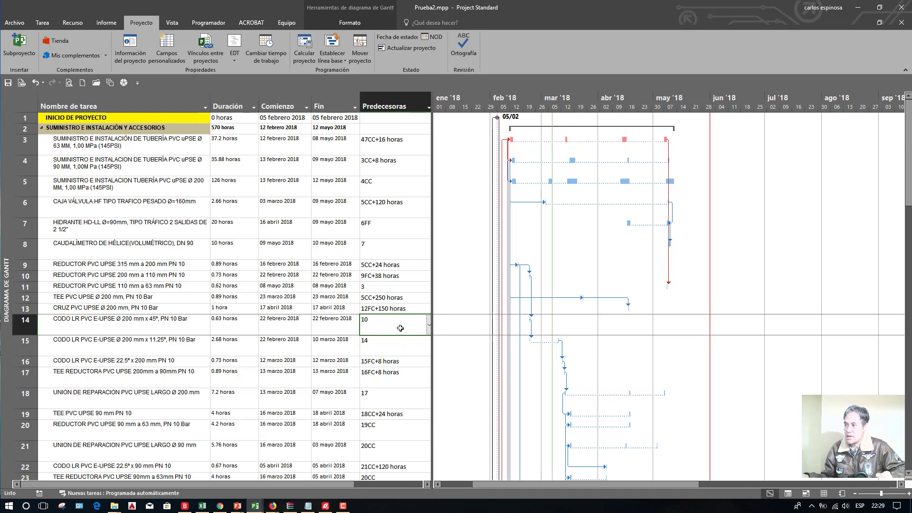
click(396, 311)
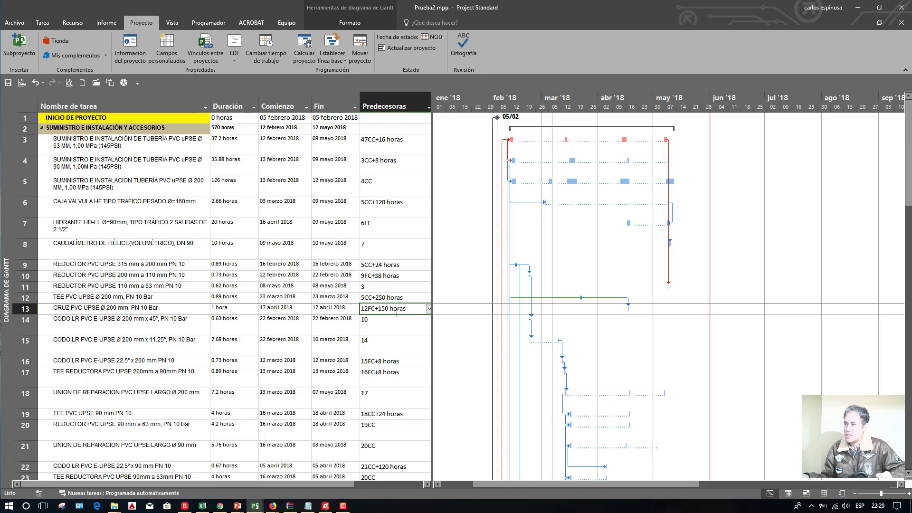
click(386, 298)
click(372, 288)
click(370, 277)
click(369, 264)
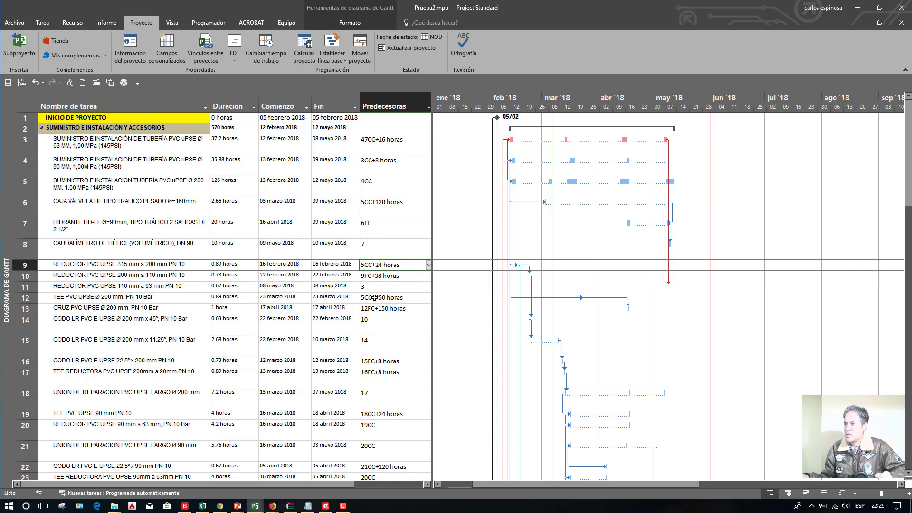
Step: Review the predecessors down to the ACOMETIDAS DOMICILIARIAS tasks and highlight the Predecesoras cells of tasks 3 to 21
scroll(375, 298, down, 10)
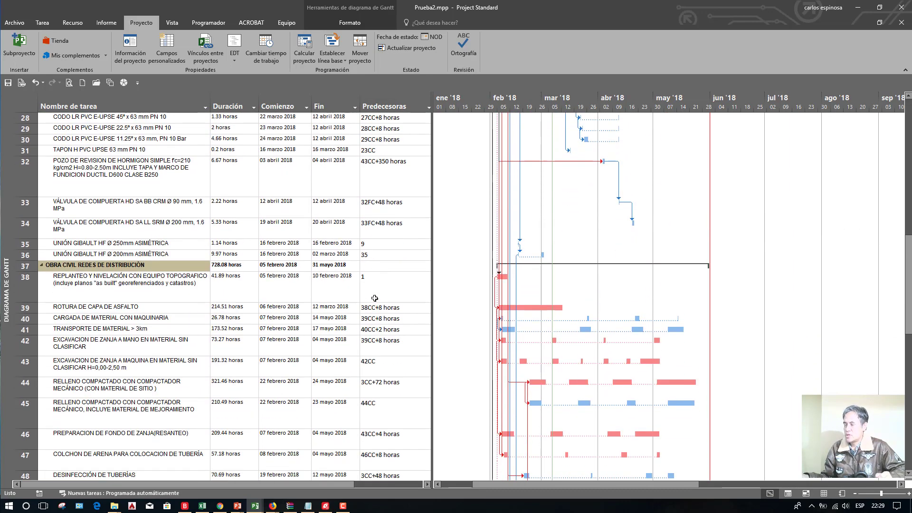
scroll(375, 299, down, 1)
scroll(375, 299, down, 4)
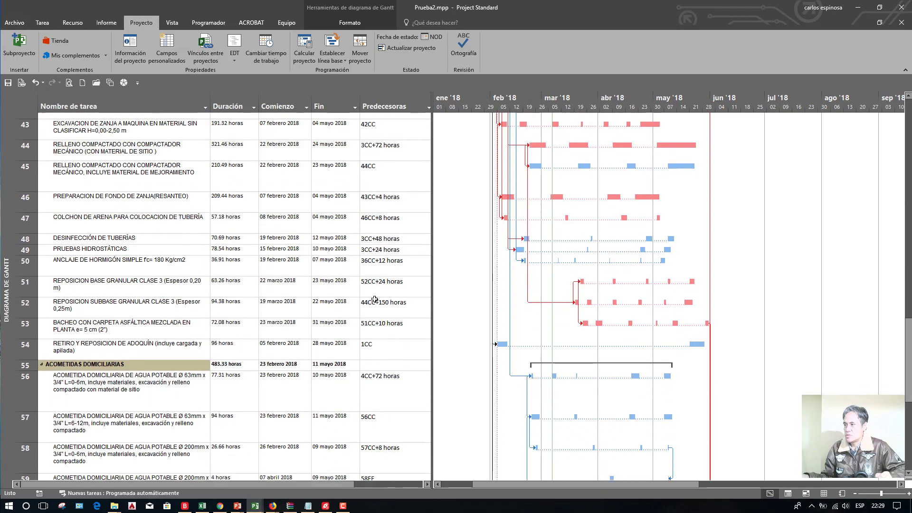
scroll(375, 299, up, 3)
scroll(375, 299, up, 13)
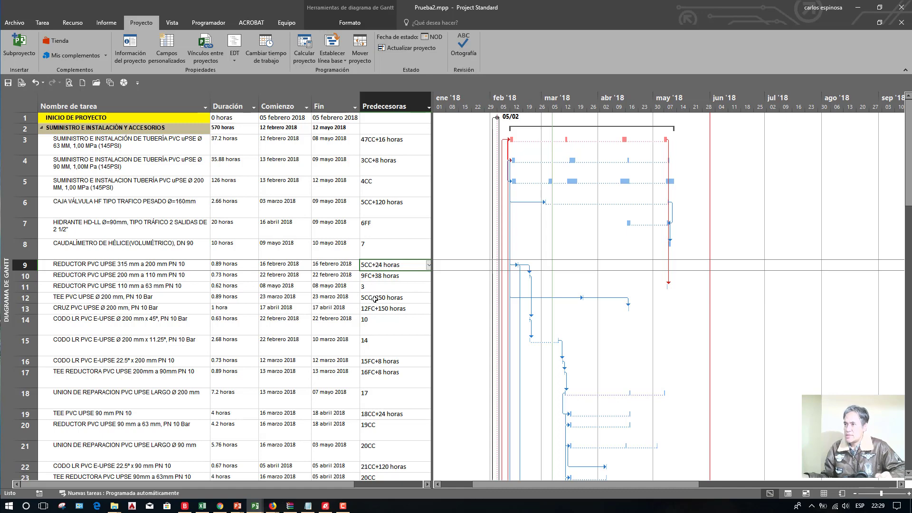
drag(394, 142, 375, 362)
drag(374, 442, 374, 447)
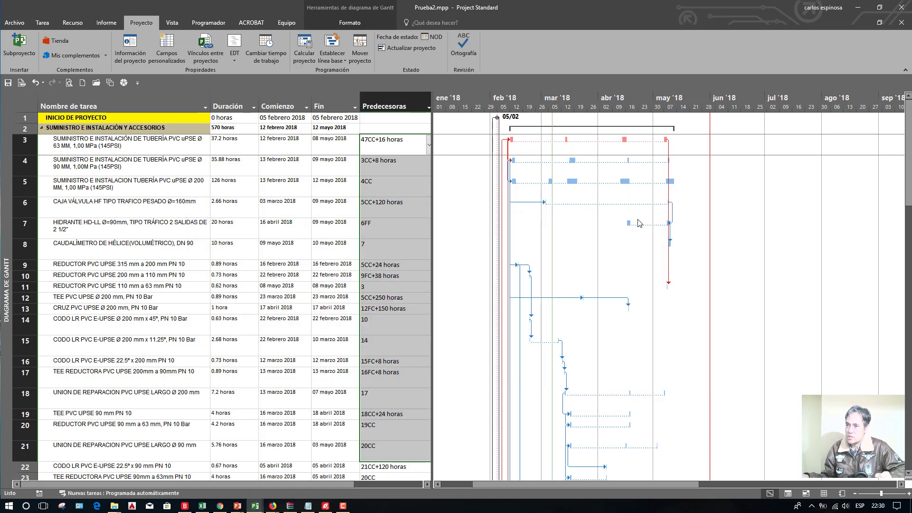
click(206, 298)
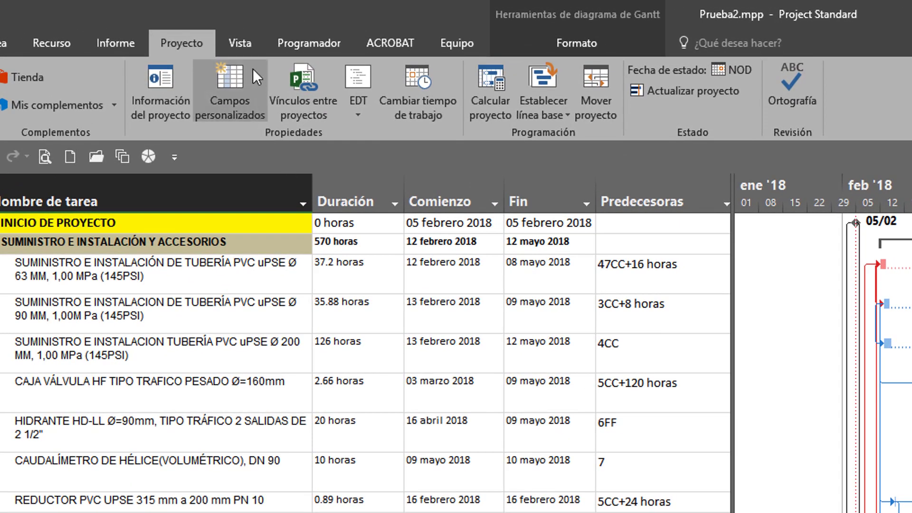
Step: Display the resource sheet (Hoja de recursos) of Prueba2.mpp and widen the Nombre del recurso column
click(240, 41)
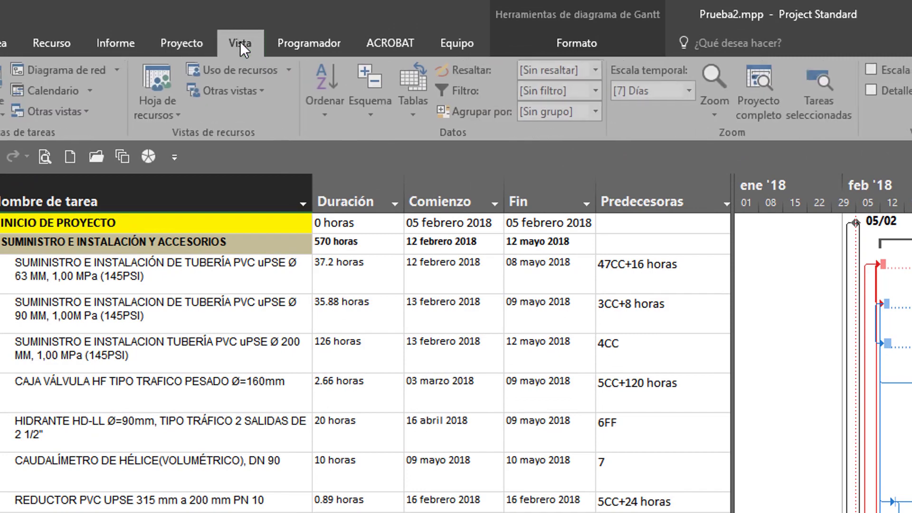
click(168, 81)
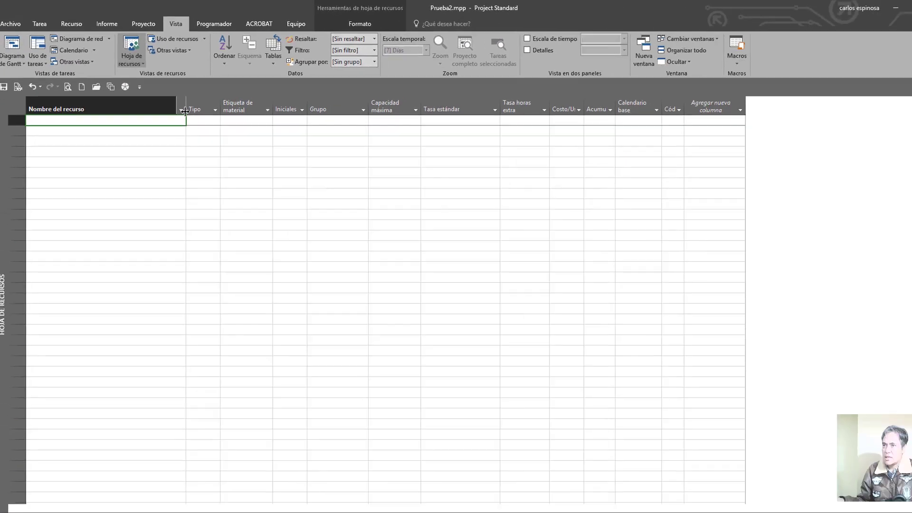
drag(259, 200, 257, 200)
drag(181, 105, 209, 105)
click(147, 144)
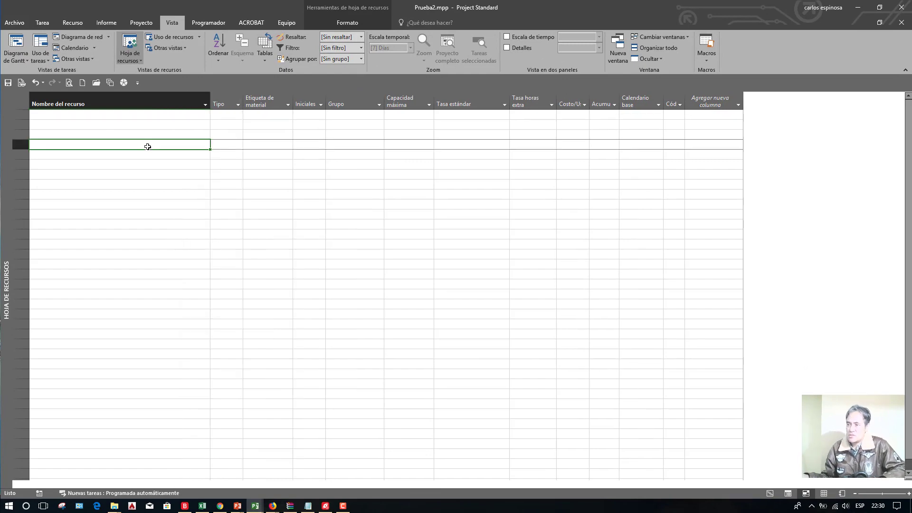
Step: Switch to the PRESUPUESTO sheet of PROJ01-SMA.xlsm in Excel and turn off design mode
click(203, 506)
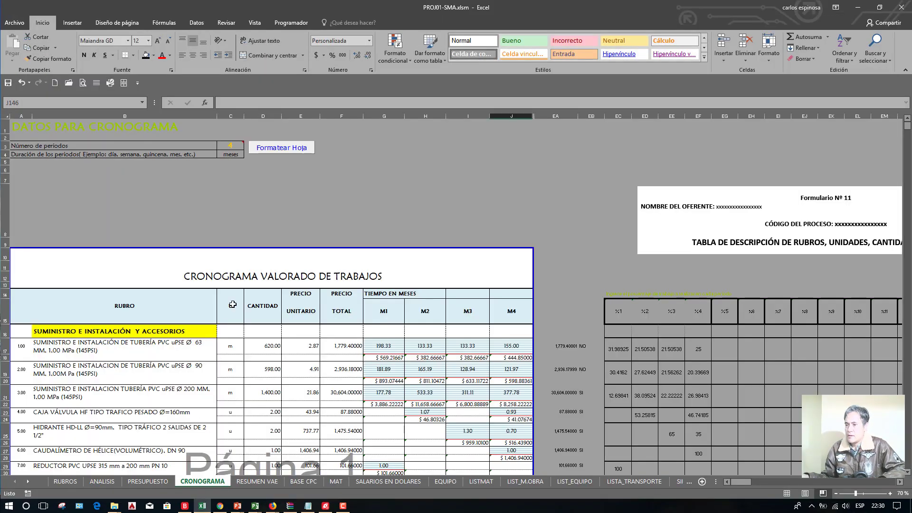
click(148, 481)
click(522, 205)
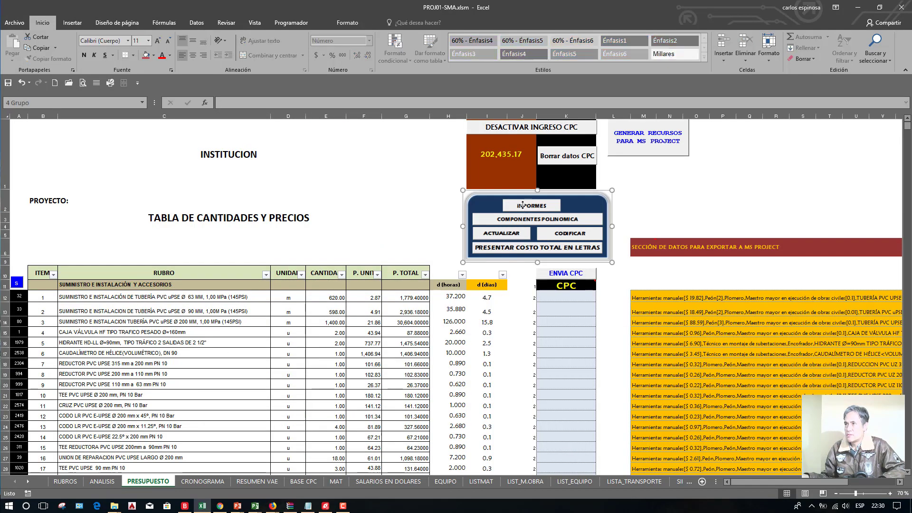
click(291, 23)
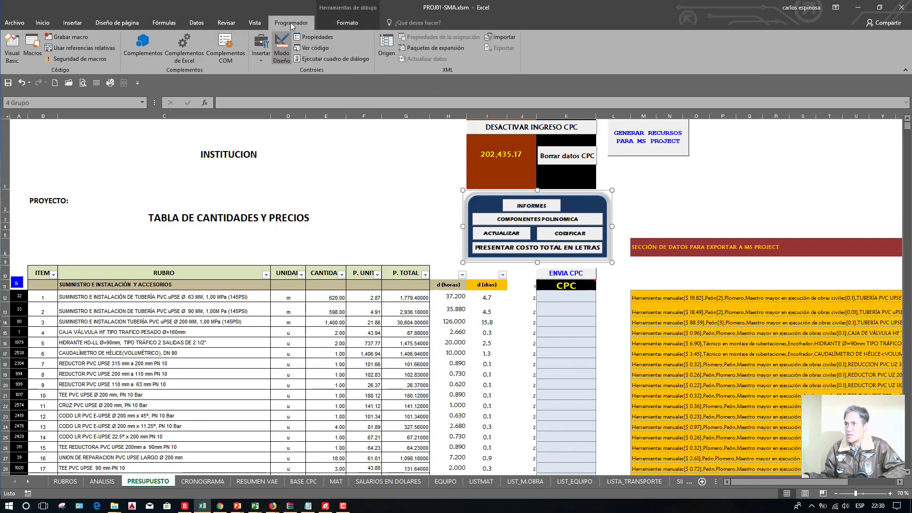
key(Escape)
click(354, 198)
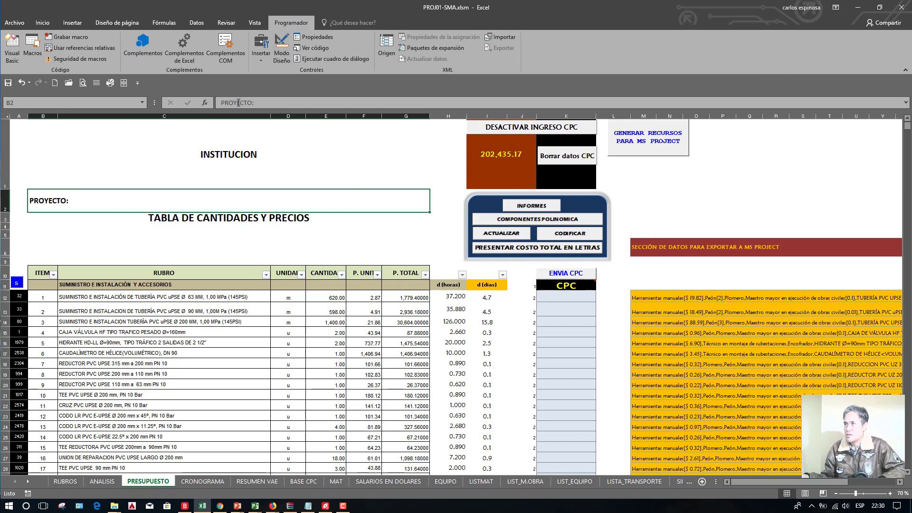
Step: Display the INFORMES report on the project's general materials and quantities and look at its COSTO TOTAL column
click(522, 206)
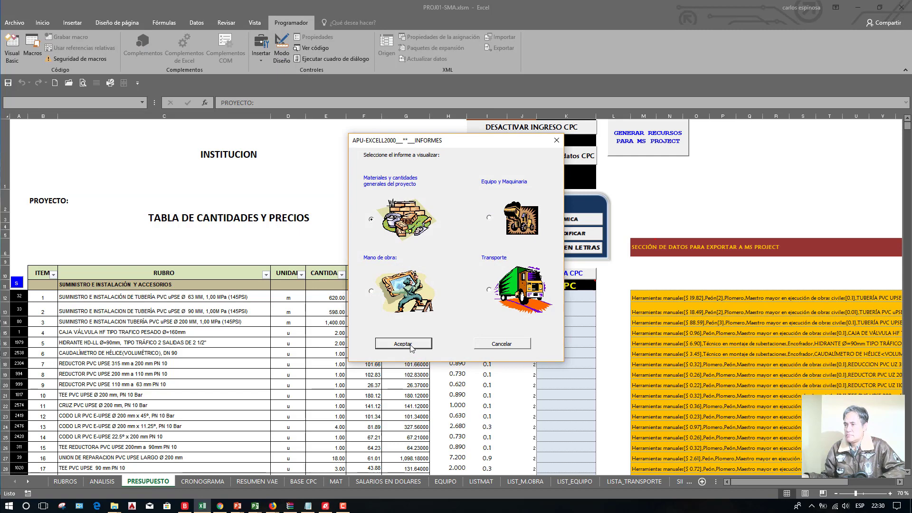
click(412, 345)
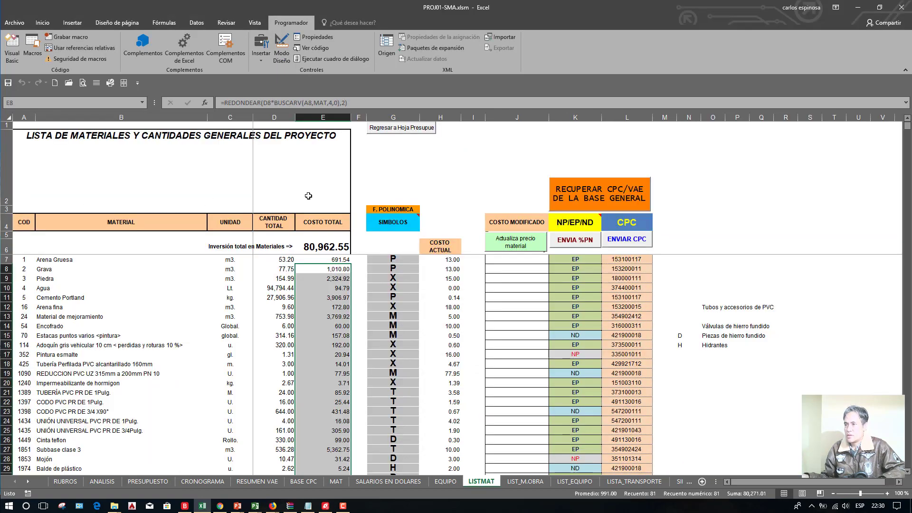
click(300, 298)
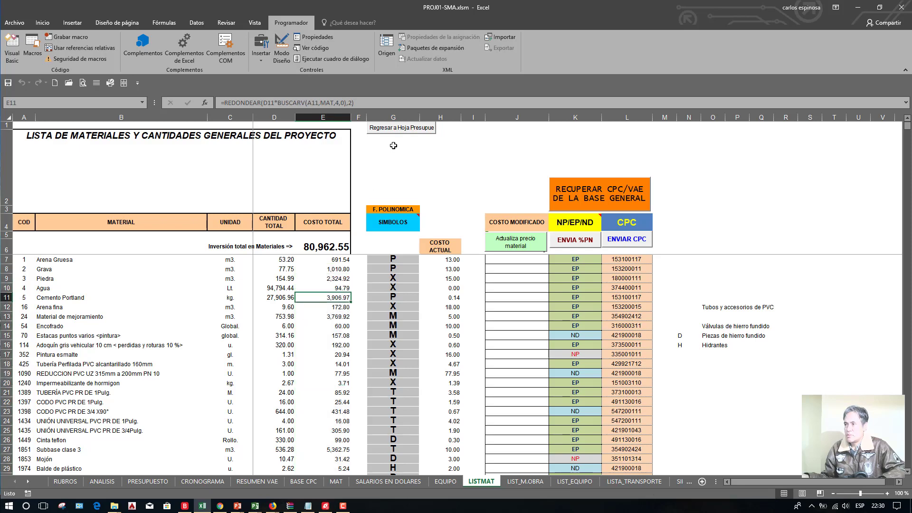
Step: Return to the budget sheet and display the Equipo y Maquinaria report from INFORMES
click(396, 128)
click(531, 206)
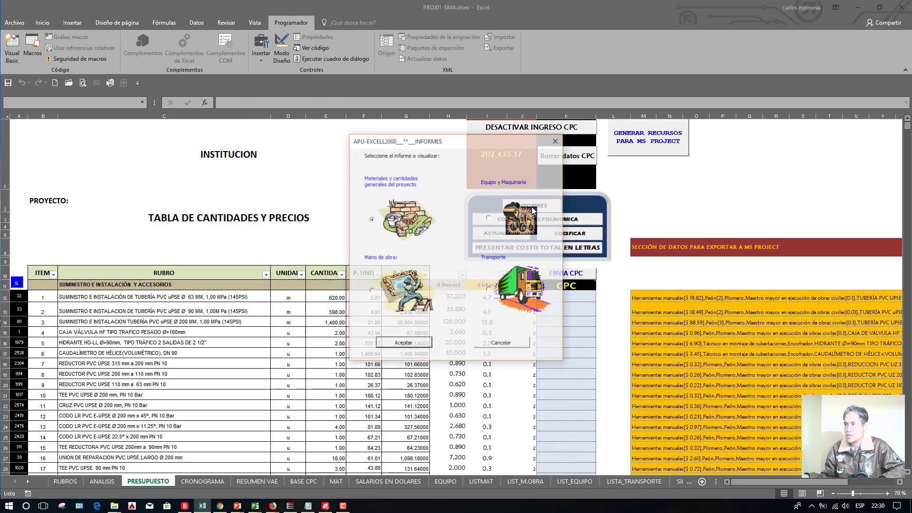
click(404, 343)
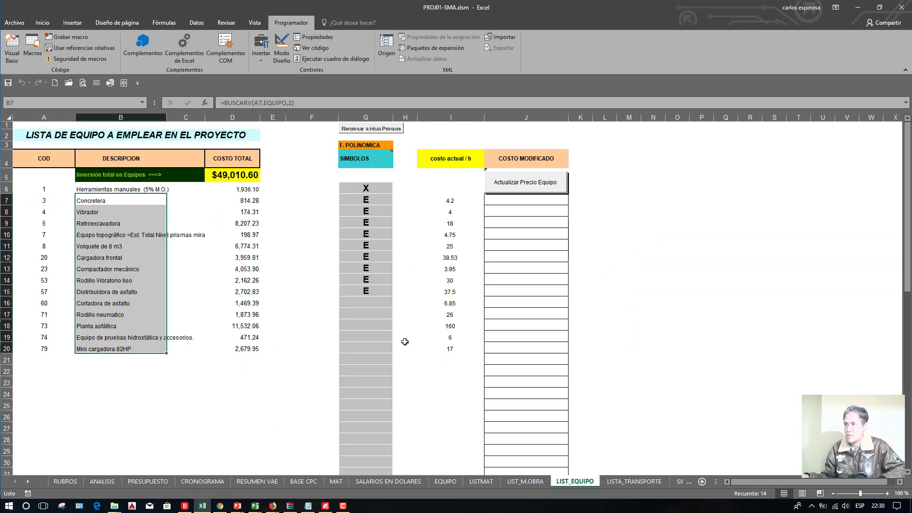
Step: Return from the equipment list to the budget sheet and display the Mano de obra report
click(358, 132)
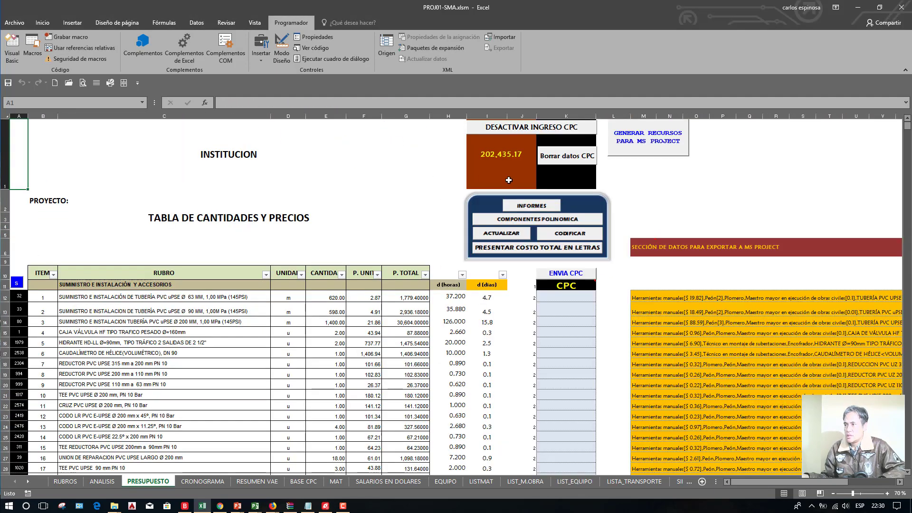
click(521, 207)
click(397, 345)
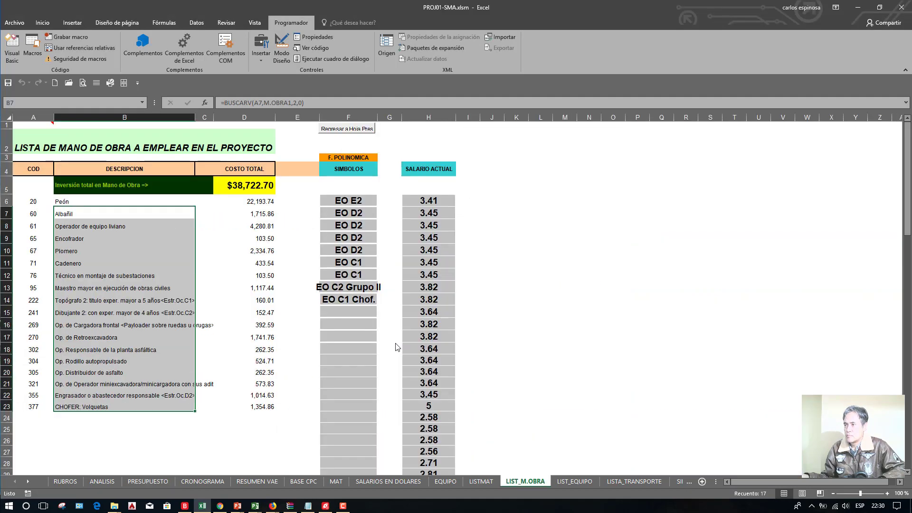
Step: Return to the budget sheet, display the Transporte report and dismiss its notice
click(353, 129)
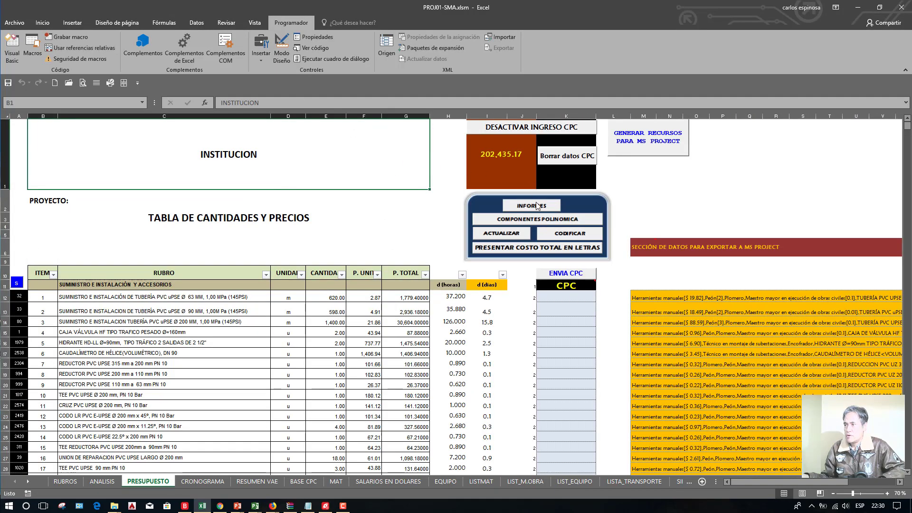
click(532, 211)
click(521, 293)
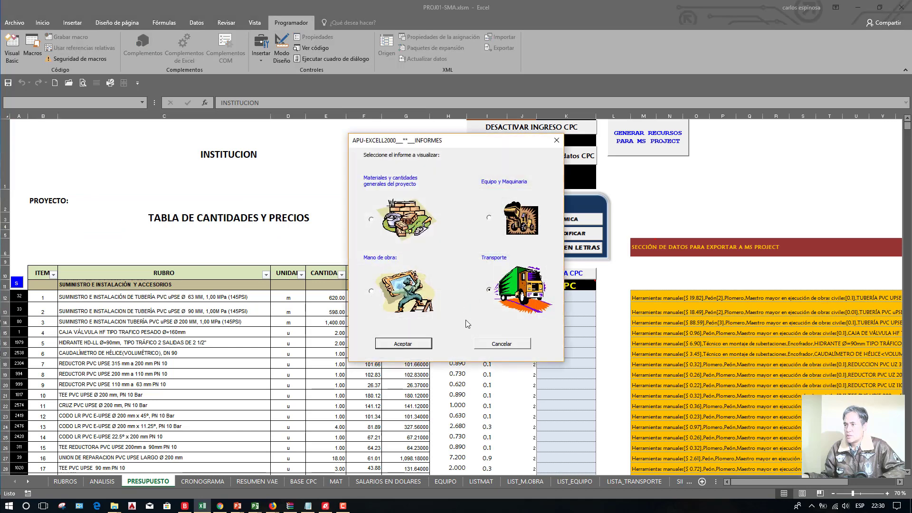
click(416, 345)
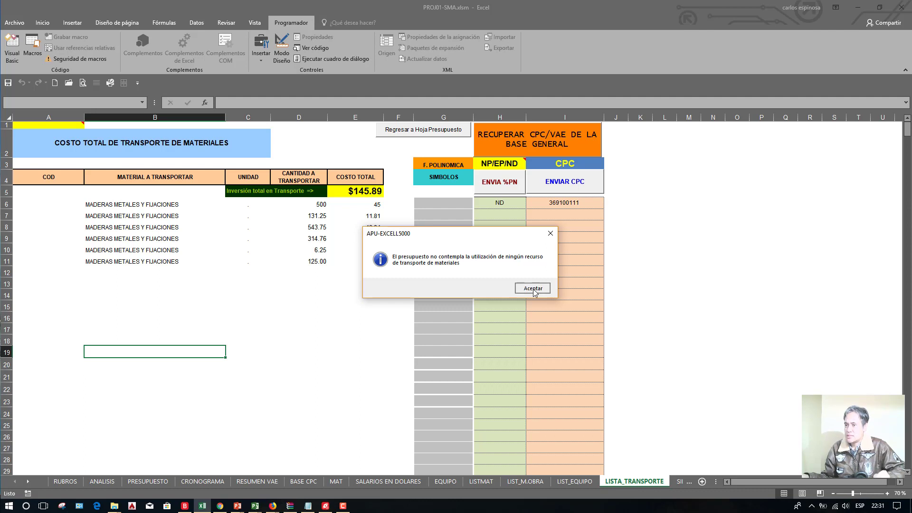
click(533, 288)
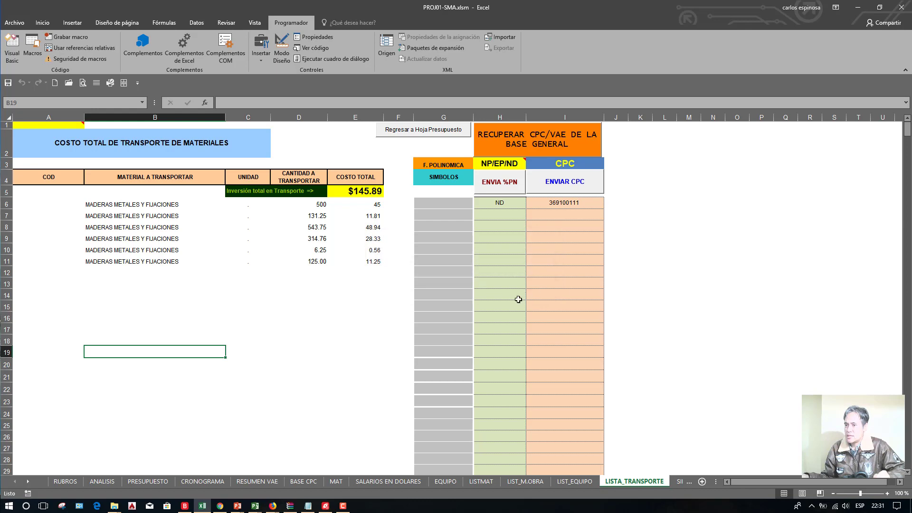
click(101, 481)
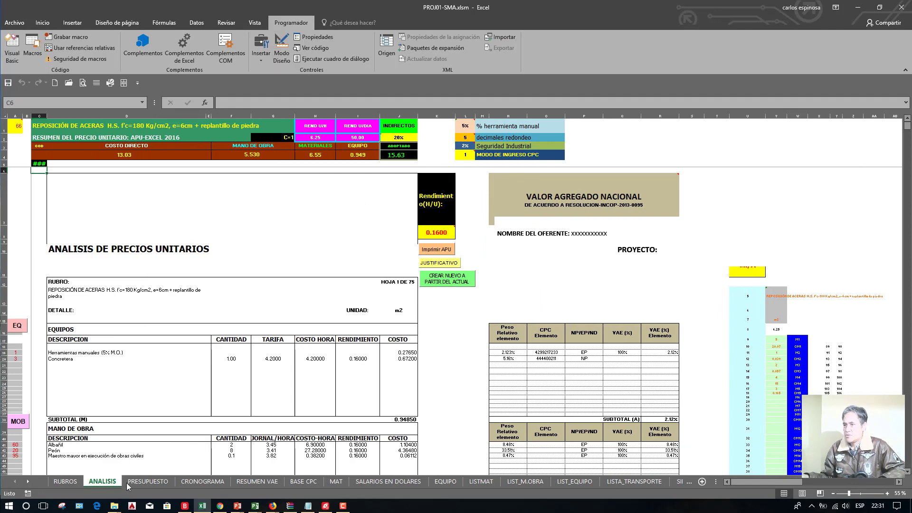
click(148, 481)
click(182, 362)
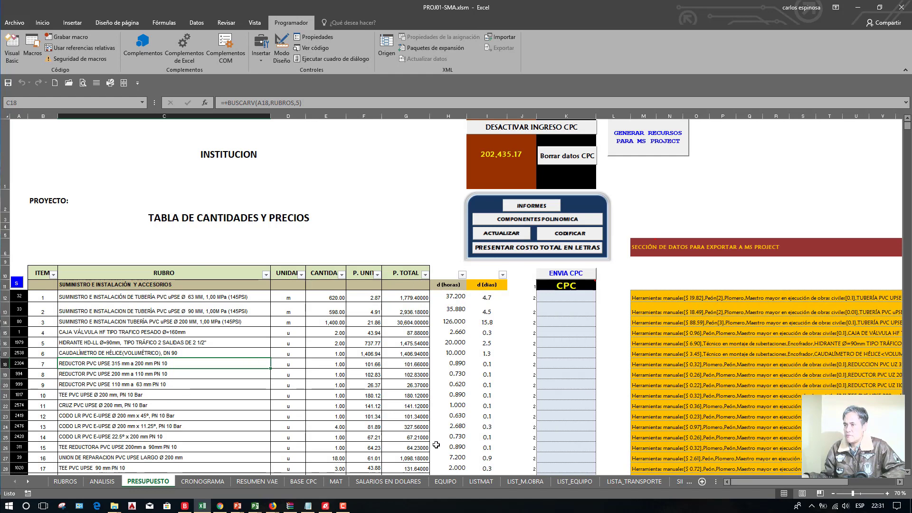
Step: Copy all the material descriptions, B7:B88, from the LISTMAT sheet
click(480, 481)
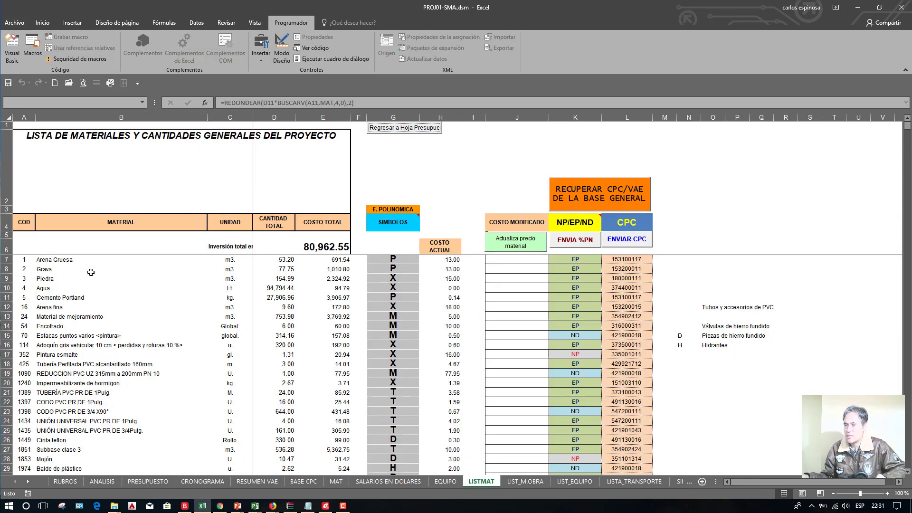
scroll(116, 371, down, 6)
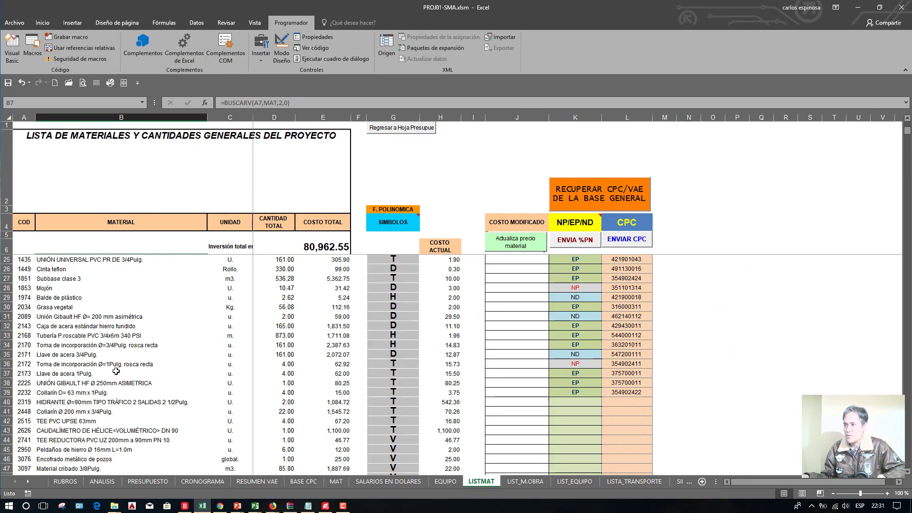
scroll(115, 371, down, 15)
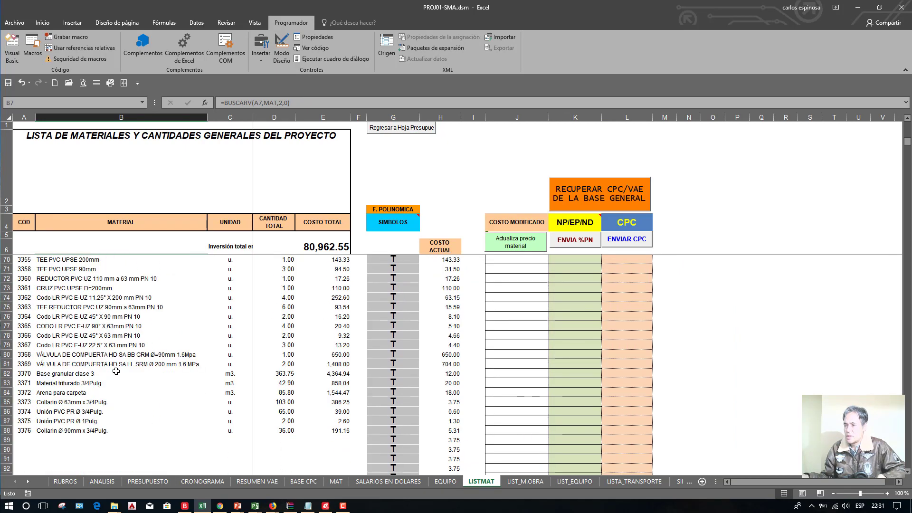
shift+click(117, 431)
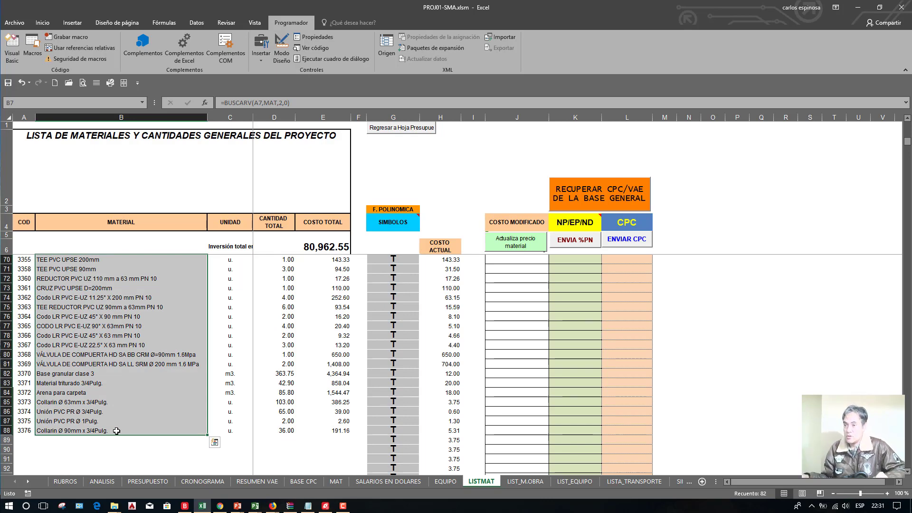
scroll(116, 431, up, 20)
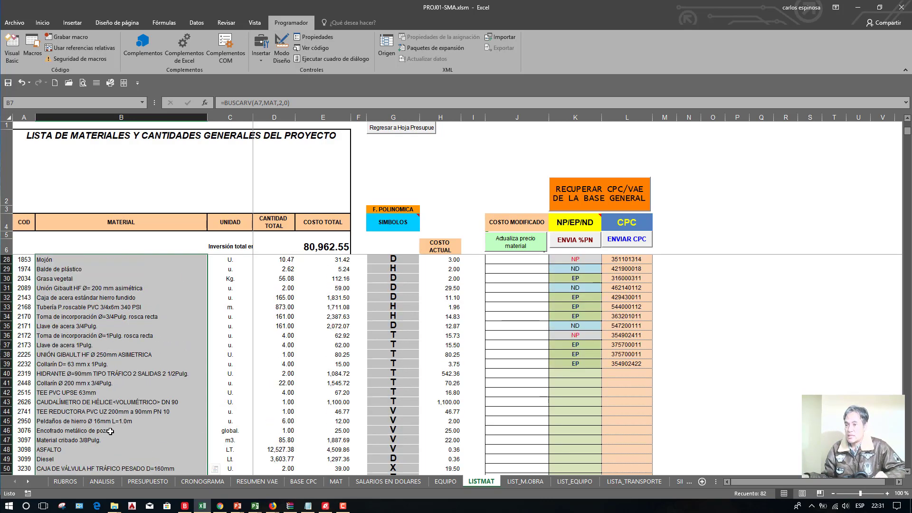
scroll(110, 431, down, 6)
scroll(111, 431, up, 6)
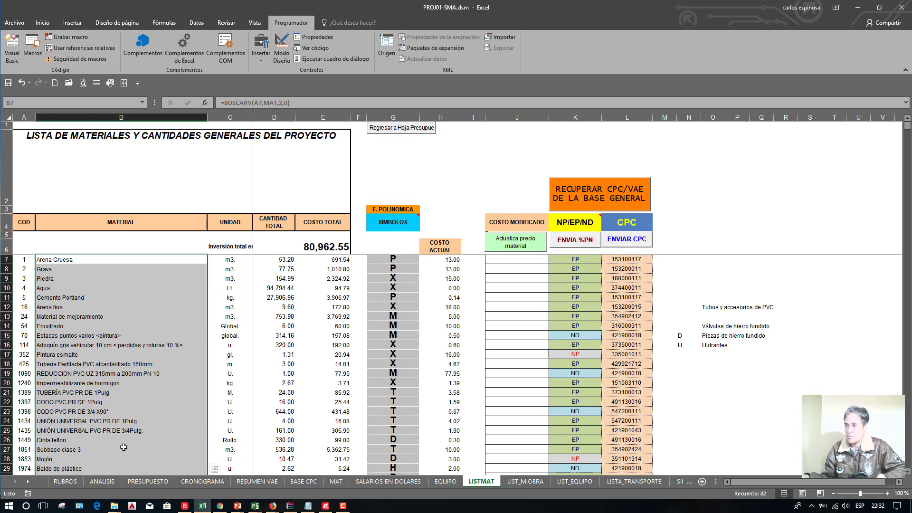
scroll(123, 447, down, 20)
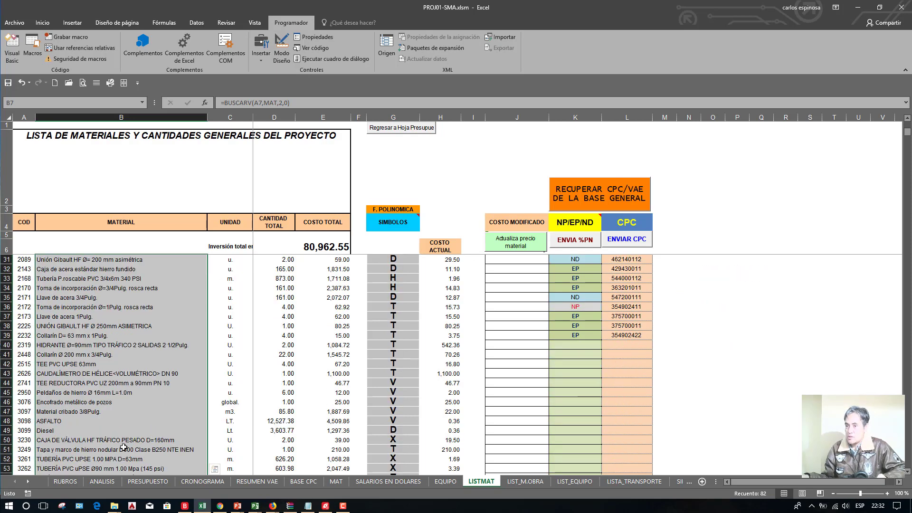
key(ctrl+c)
Step: Switch to Prueba2.mpp in Project and paste the copied materials as Datos de texto from the first Nombre del recurso row
key(alt+Tab)
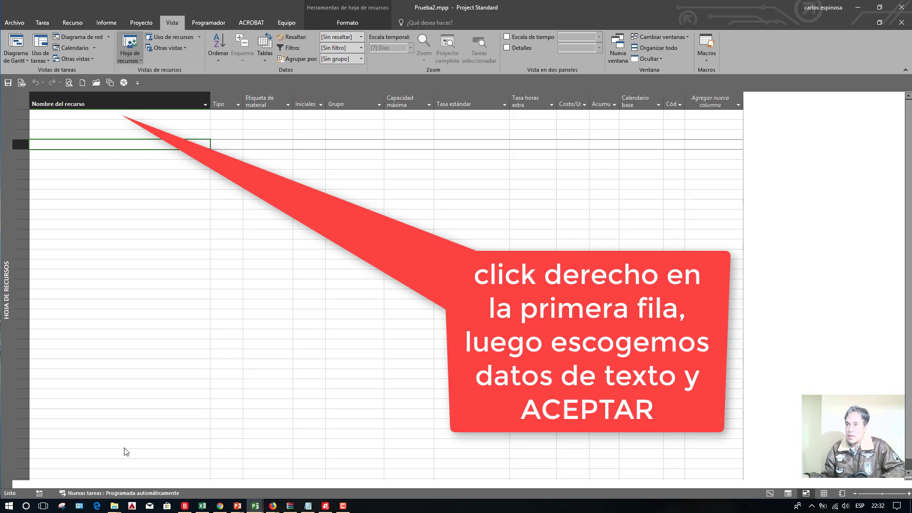
right_click(71, 114)
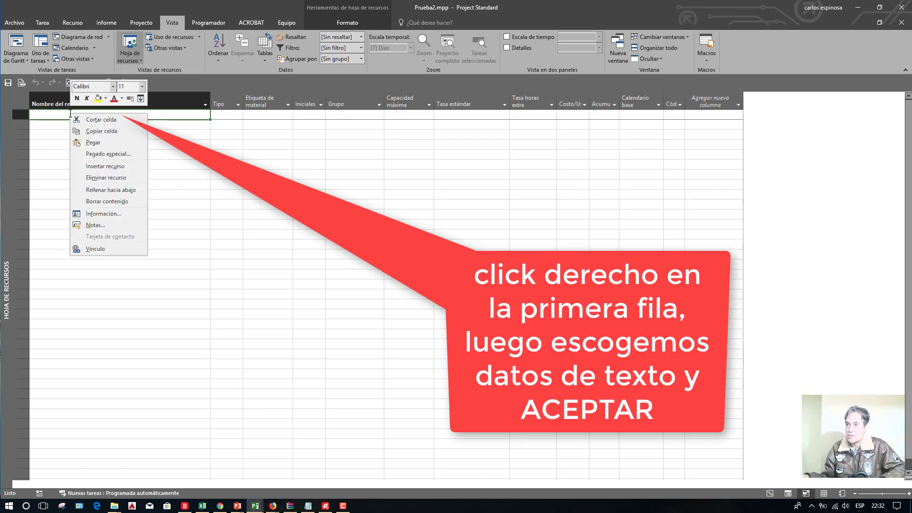
click(93, 158)
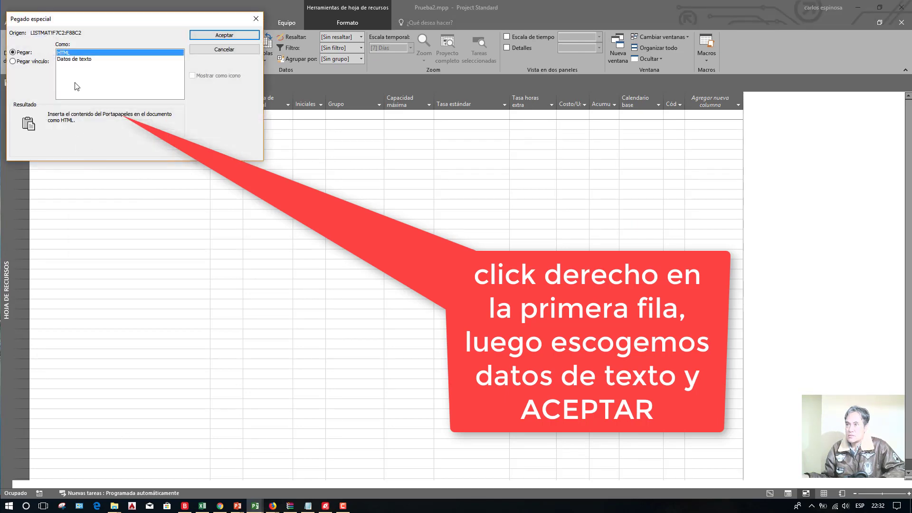
click(77, 60)
click(201, 37)
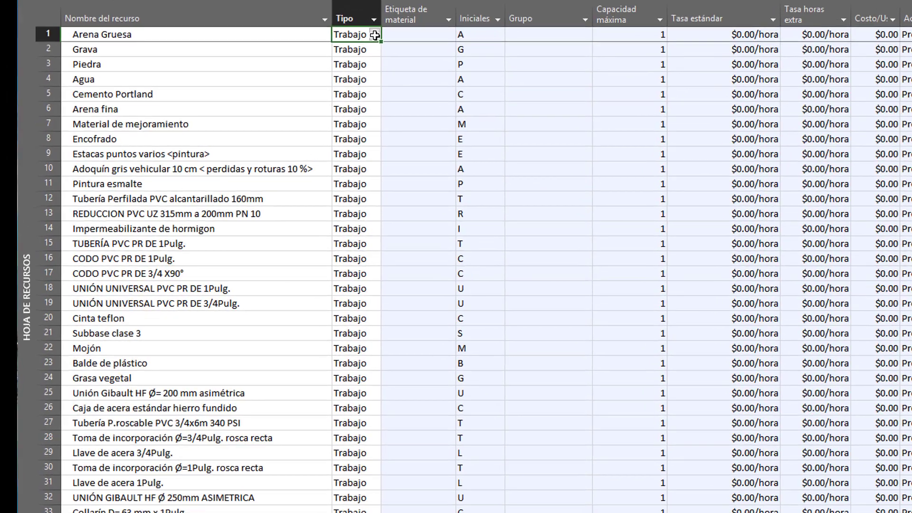
Step: Set the first resource's Tipo to Material and fill that type down through resource 82
click(240, 114)
click(369, 57)
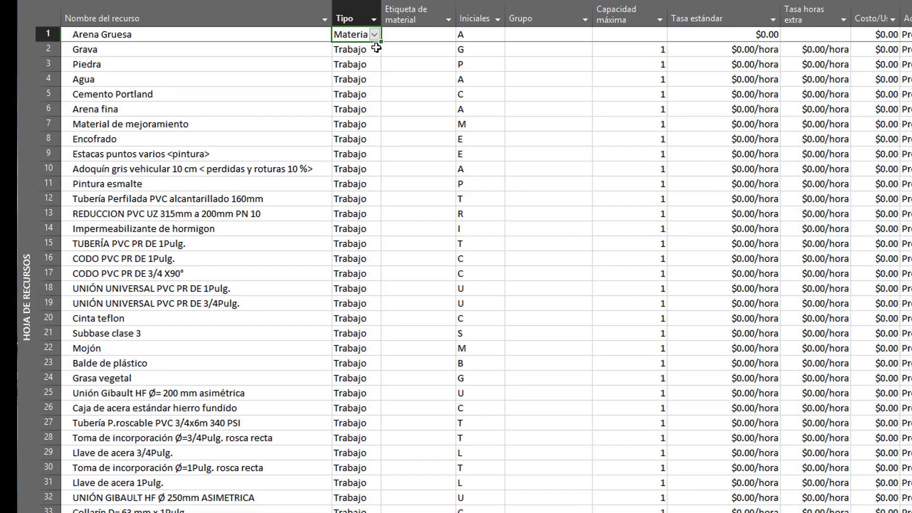
drag(383, 66, 356, 268)
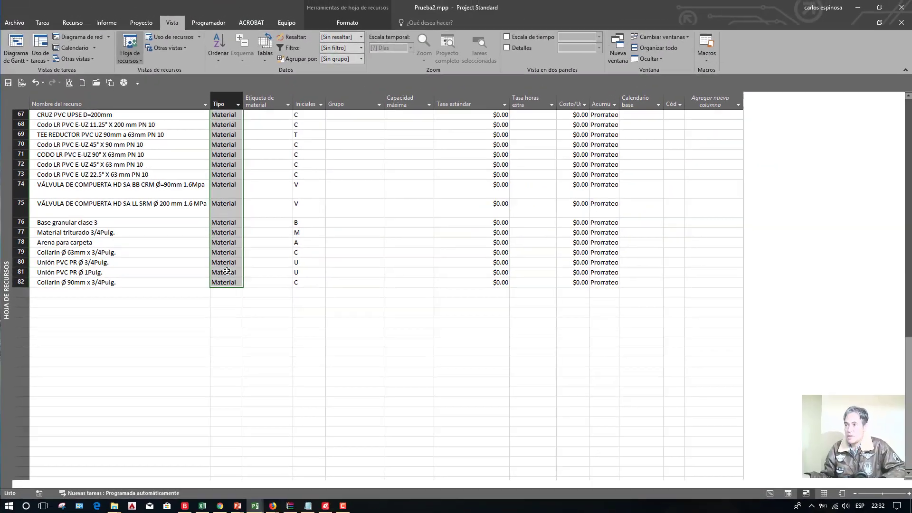
scroll(357, 269, up, 20)
scroll(226, 271, up, 2)
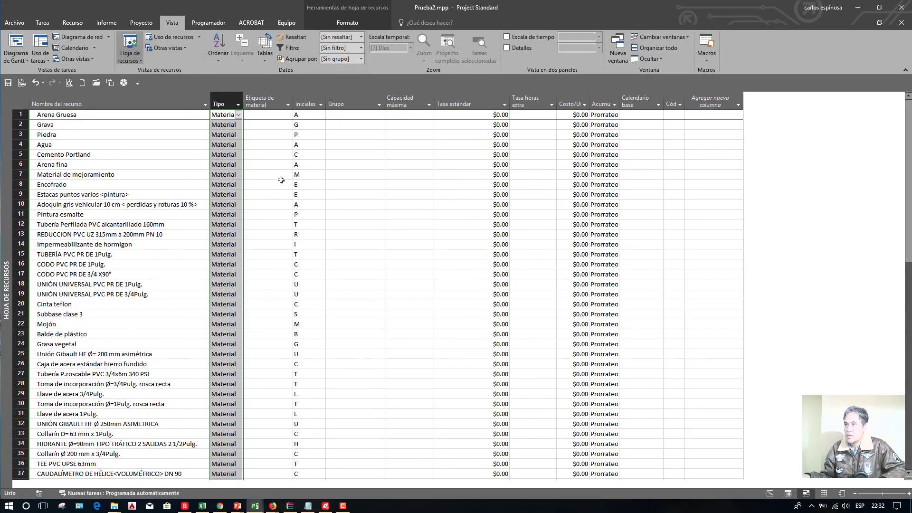
Step: Switch to the PROJ01-SMA workbook in Excel and copy the materials' units, C7:C88, from the LISTMAT sheet
click(285, 119)
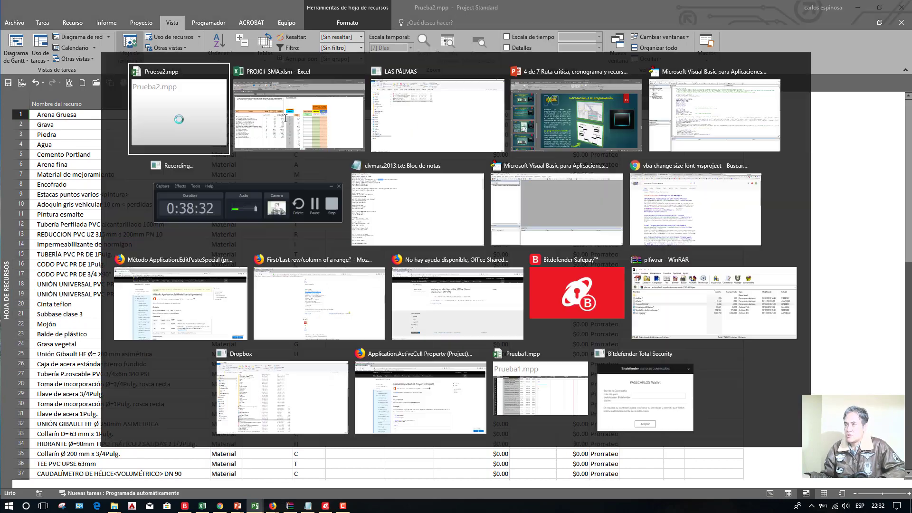
key(super+Tab)
key(Right)
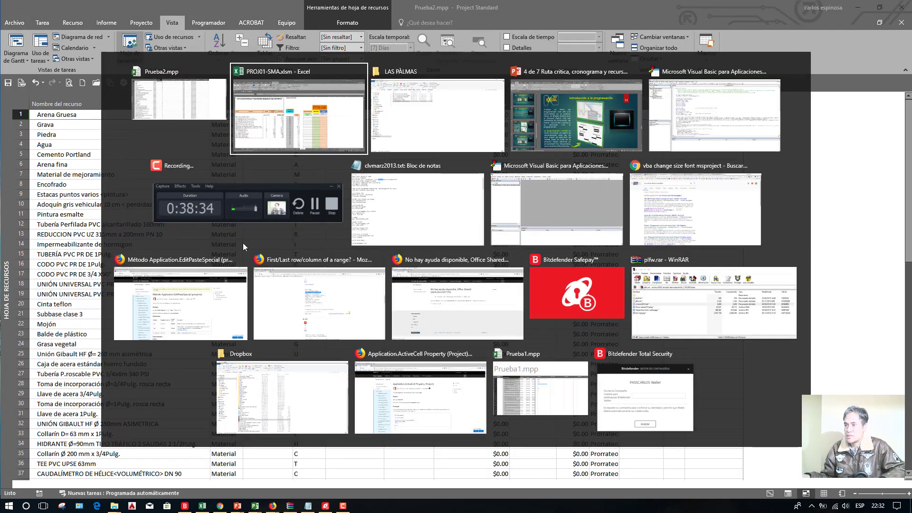
key(Return)
scroll(224, 360, up, 20)
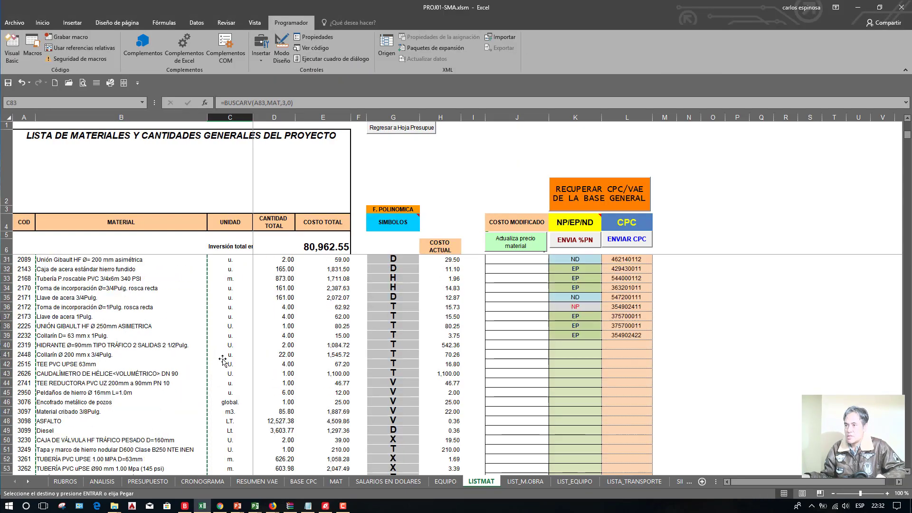
click(221, 259)
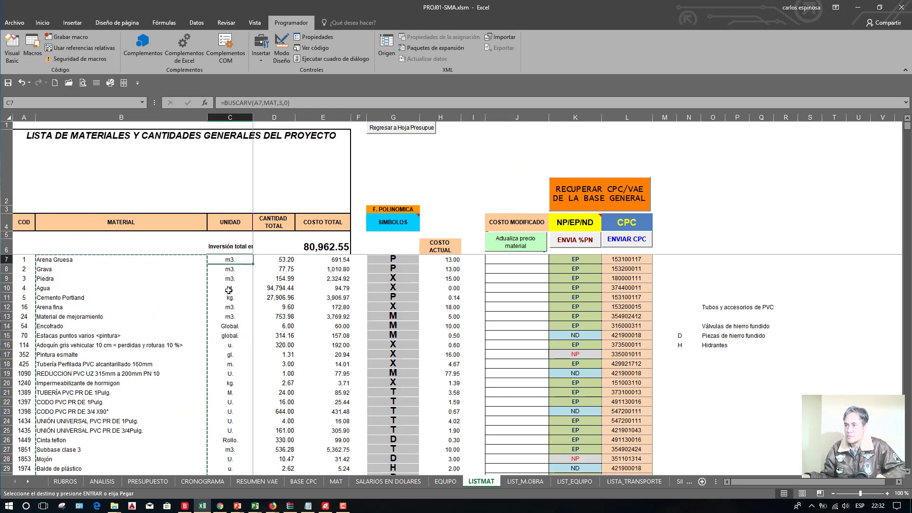
scroll(225, 276, down, 20)
scroll(229, 292, down, 5)
scroll(230, 297, up, 1)
key(ctrl+shift+Down)
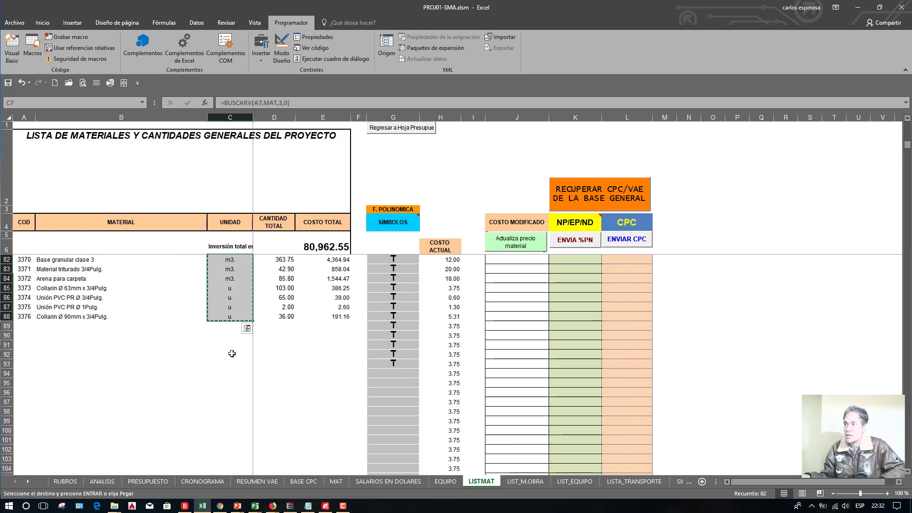
Step: Switch back to Project and paste the units as Datos de texto into Etiqueta de material, starting at the first resource
key(alt+Tab)
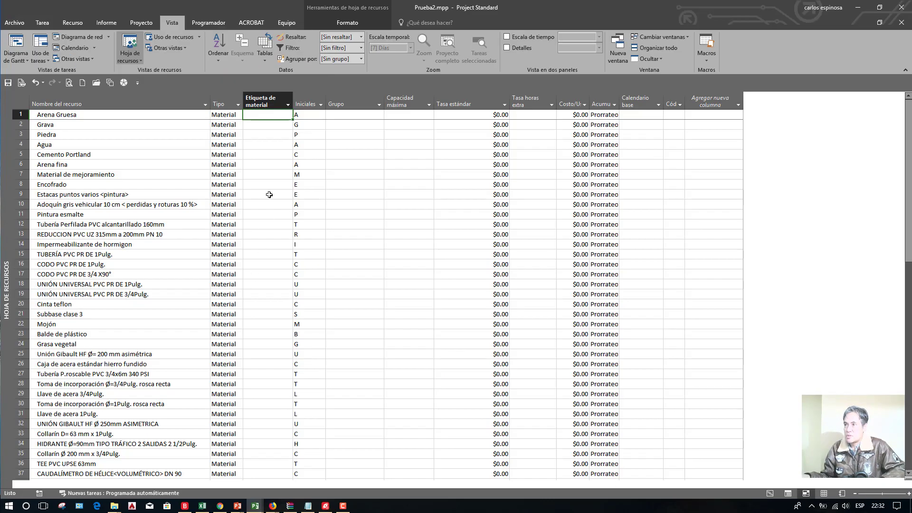
right_click(266, 114)
click(281, 152)
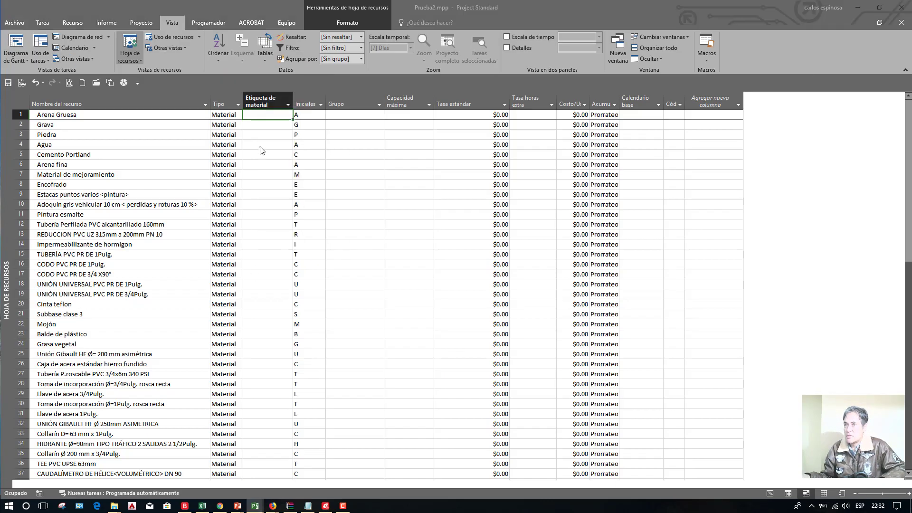
click(90, 60)
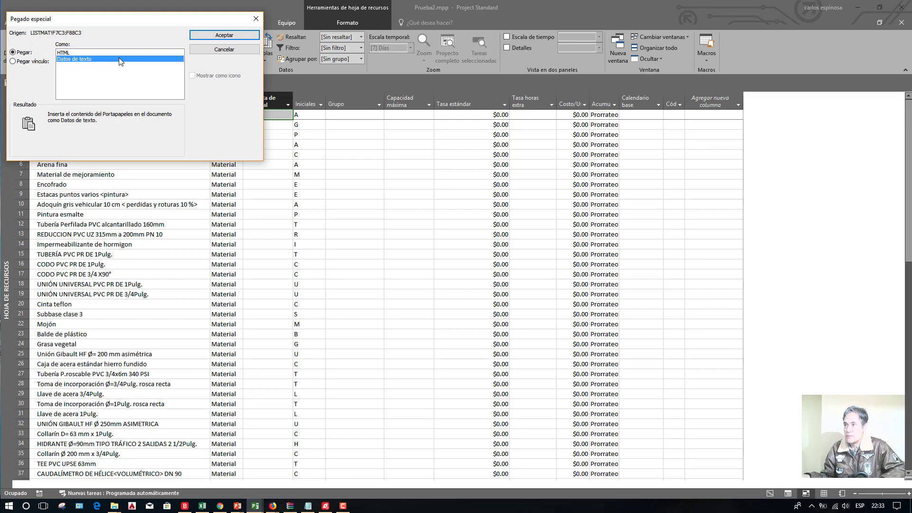
click(245, 35)
Step: Review the pasted units in the Etiqueta de material column throughout the resource list
scroll(288, 318, down, 11)
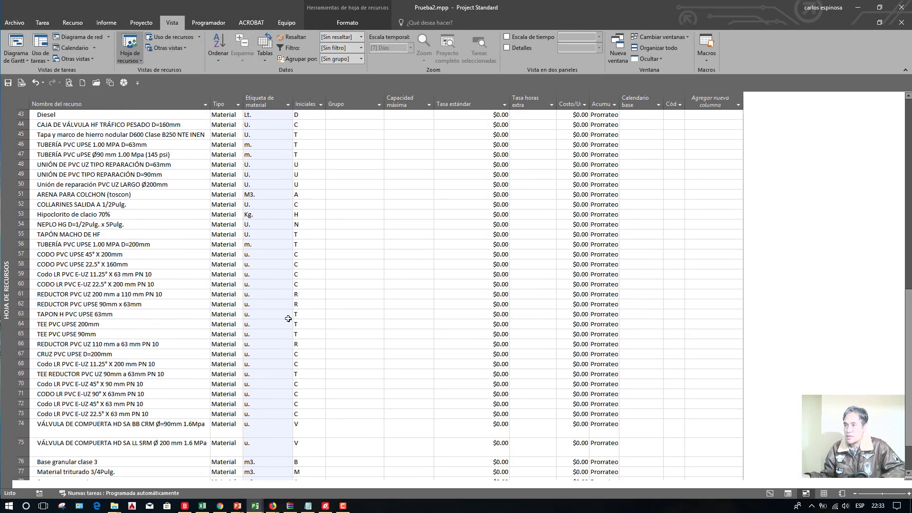
scroll(288, 318, up, 11)
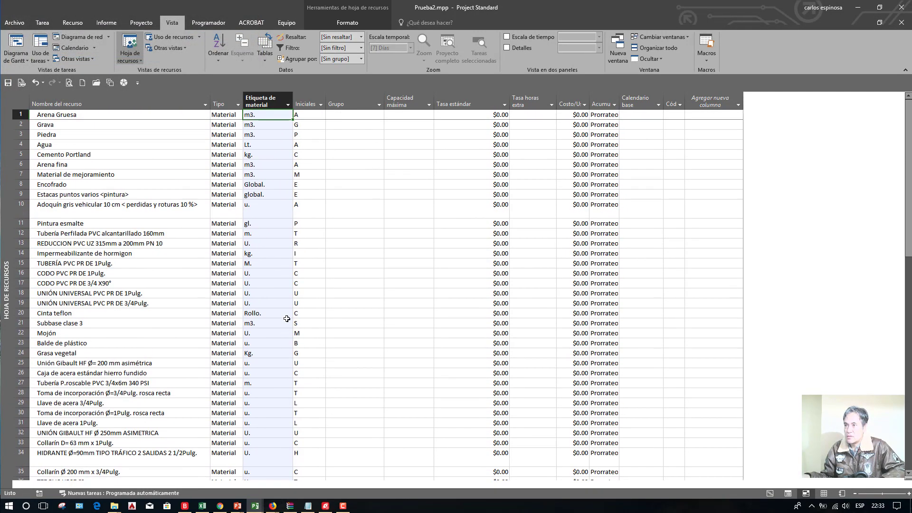
click(262, 167)
click(268, 294)
click(267, 373)
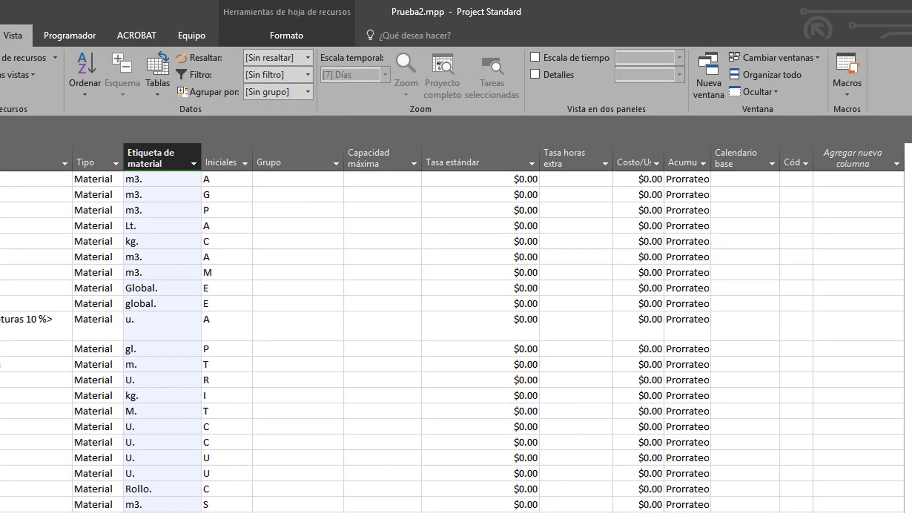
scroll(268, 429, down, 7)
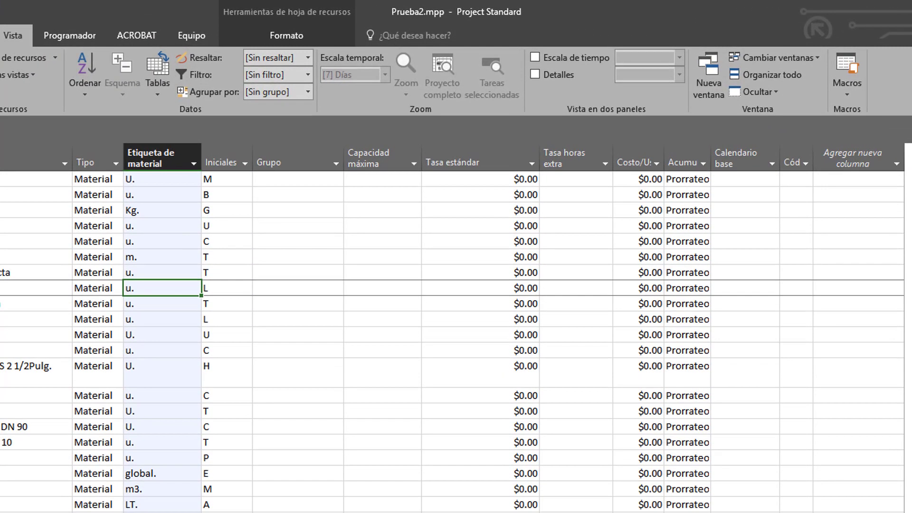
scroll(269, 428, up, 5)
scroll(269, 429, down, 1)
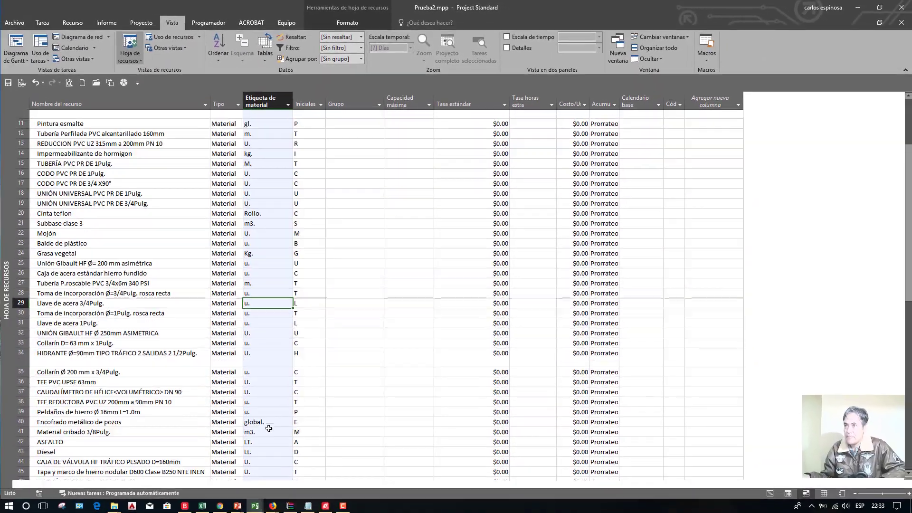
Step: Set the first resource's Grupo to MATERIALES and fill that group down through the last resource
scroll(269, 428, up, 3)
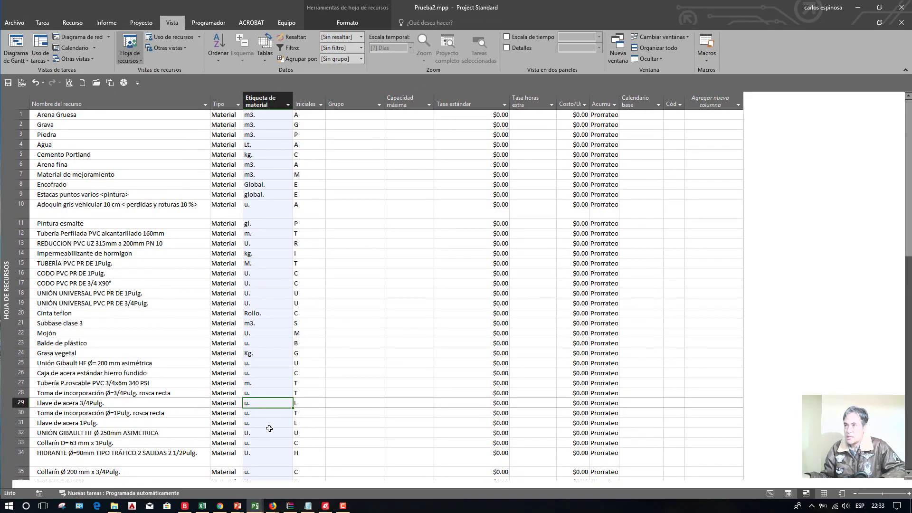
click(346, 117)
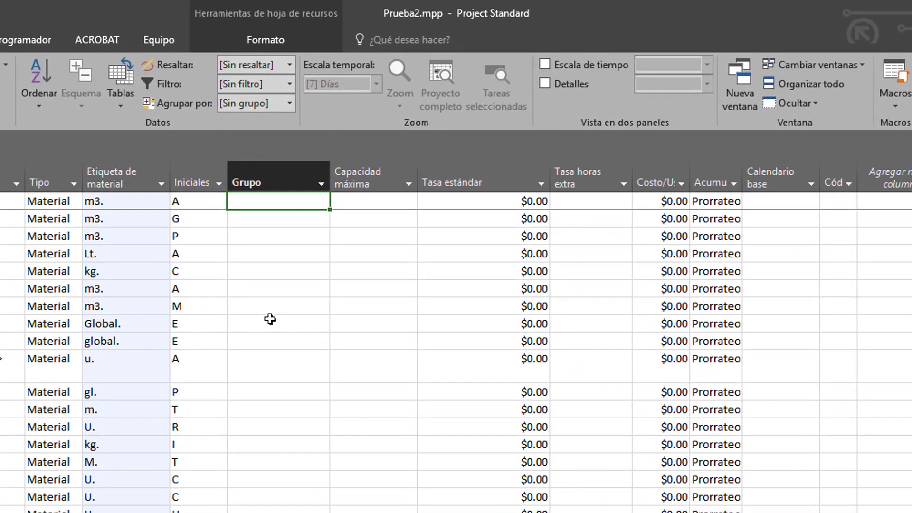
text(MA)
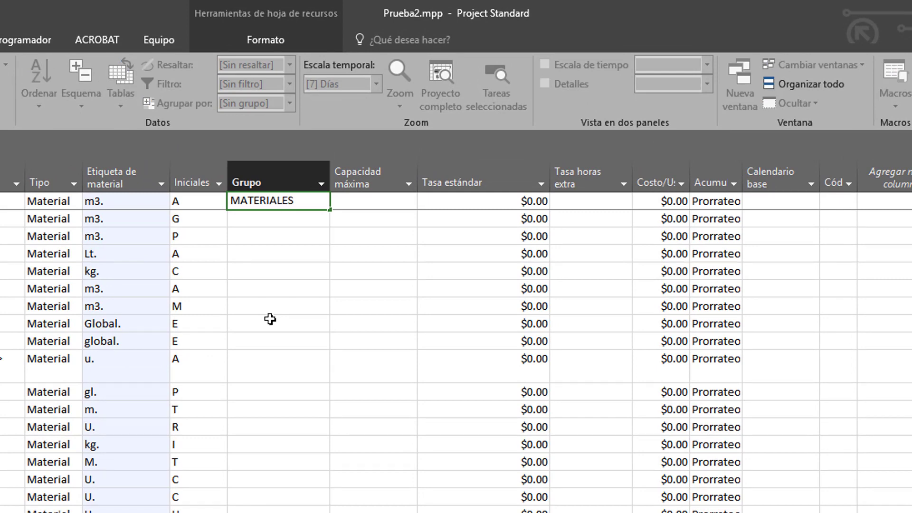
text(TERIALES)
key(Return)
click(304, 207)
drag(330, 212, 328, 511)
scroll(456, 351, down, 5)
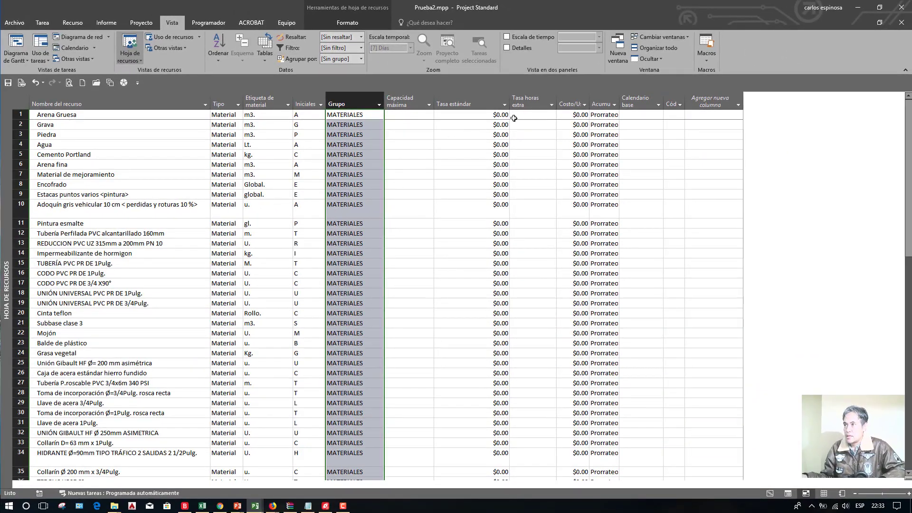
Step: Adjust the Tasa estándar column to a slightly narrower width that still fits its heading on one line
click(493, 99)
drag(509, 98, 467, 98)
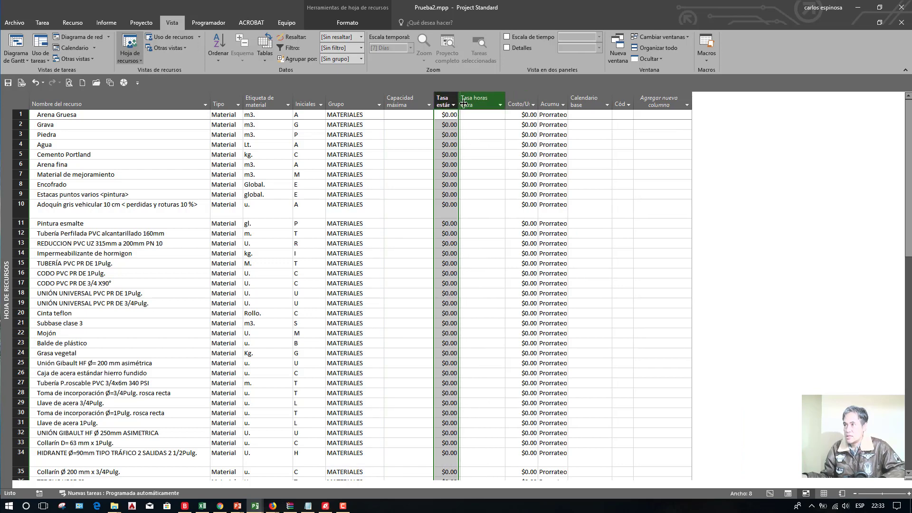
drag(460, 104, 505, 110)
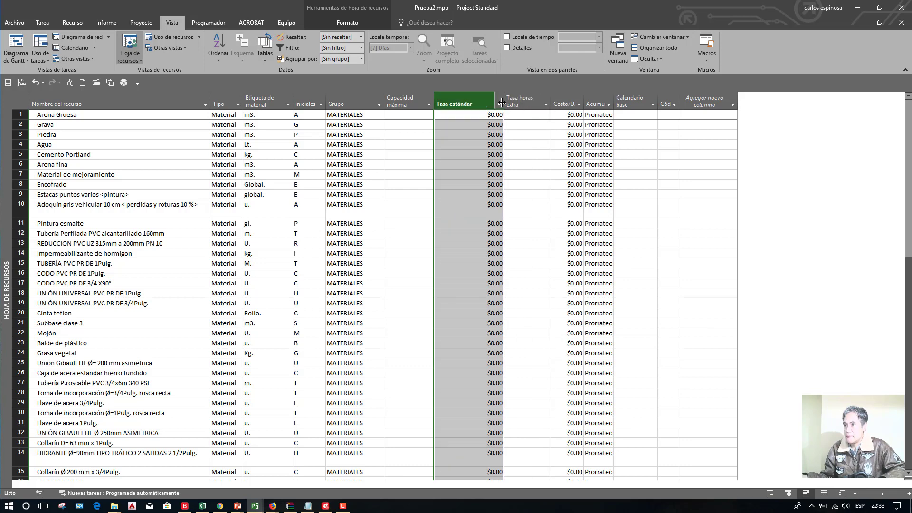
click(484, 165)
Step: Switch to the PROJ01-SMA workbook in Excel and select the materials' COSTO ACTUAL values, H7:H88, on the LISTMAT sheet
key(alt+Tab)
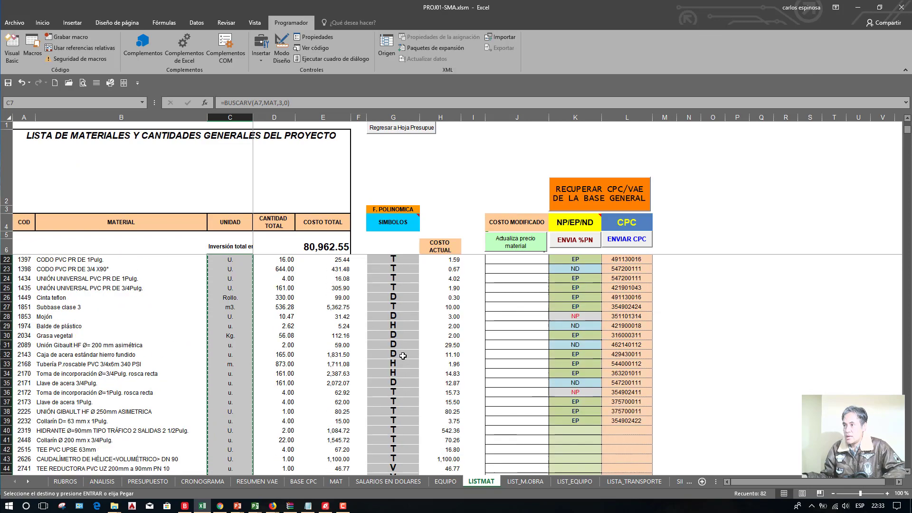
key(Escape)
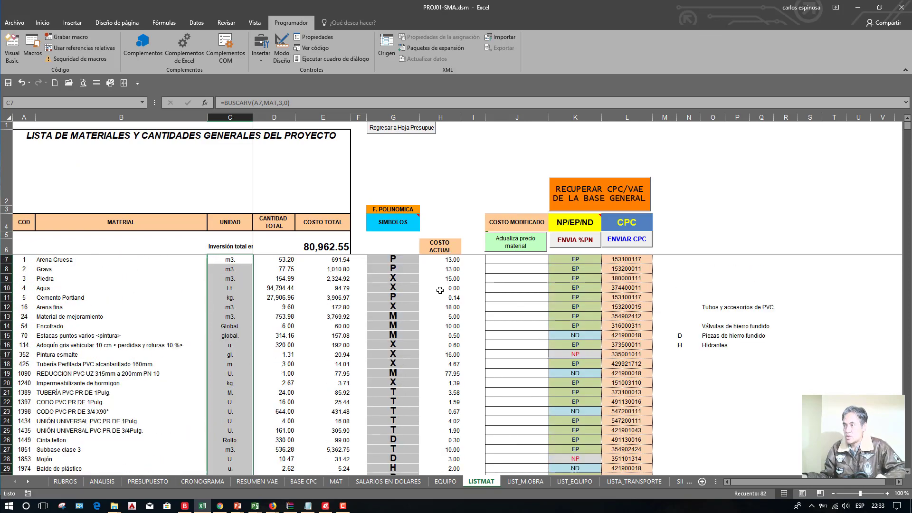
click(441, 259)
scroll(443, 342, down, 16)
scroll(443, 342, down, 7)
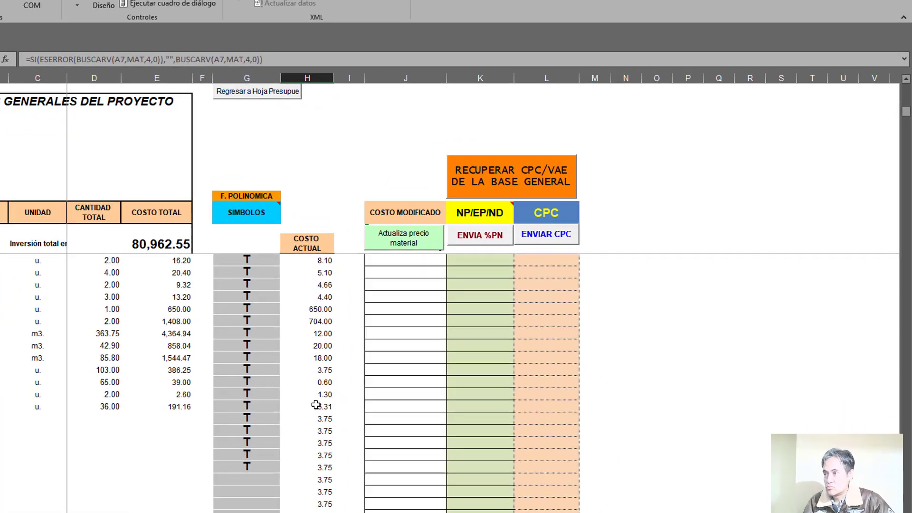
shift+click(448, 372)
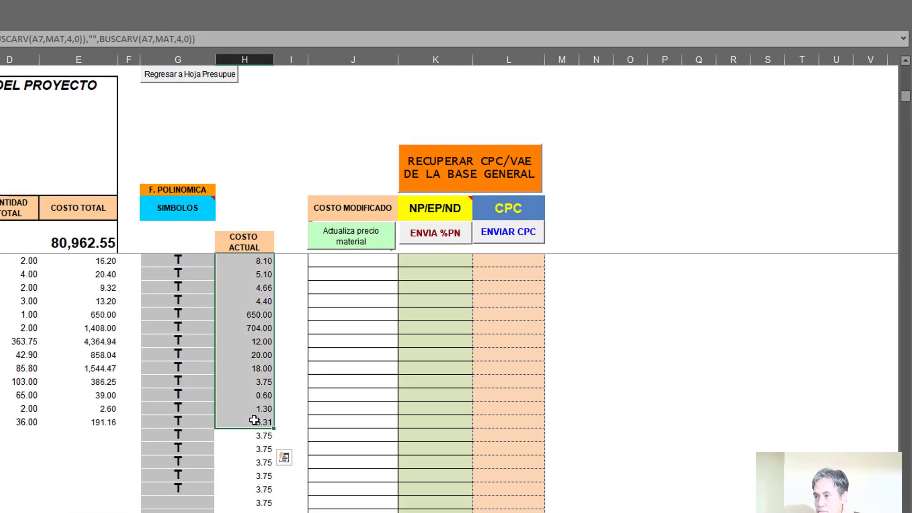
Step: Clear the COSTO ACTUAL cells from H80 downward
drag(257, 312, 257, 512)
key(Delete)
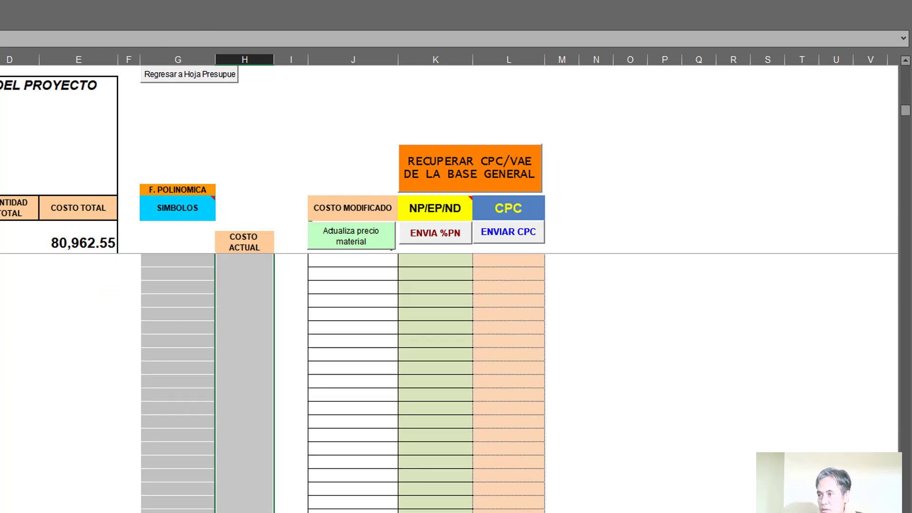
key(Up)
key(Up)
key(Up)
key(Down)
key(Down)
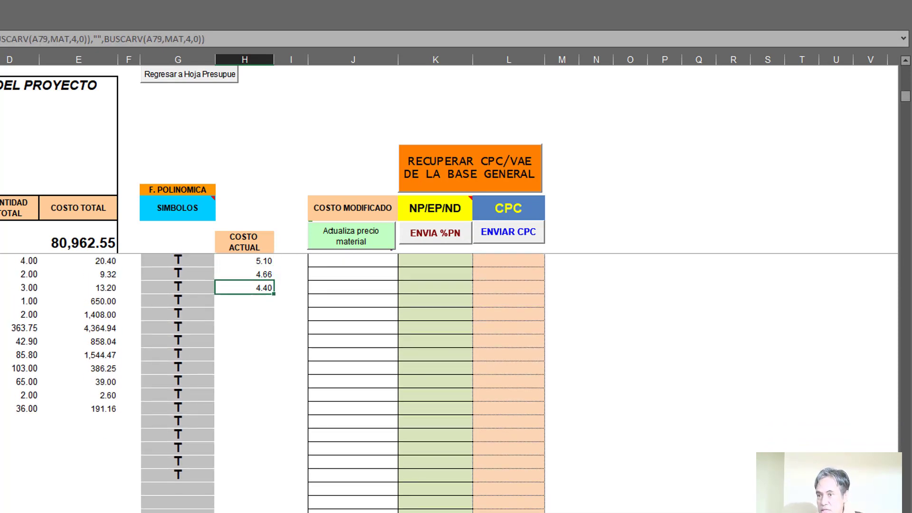
Step: Copy the COSTO ACTUAL formula from H79 into H80:H88
key(Down)
key(shift+Down)
key(shift+Down)
key(shift+Down)
key(shift+Down)
key(shift+Down)
key(shift+Down)
key(shift+Down)
key(shift+Down)
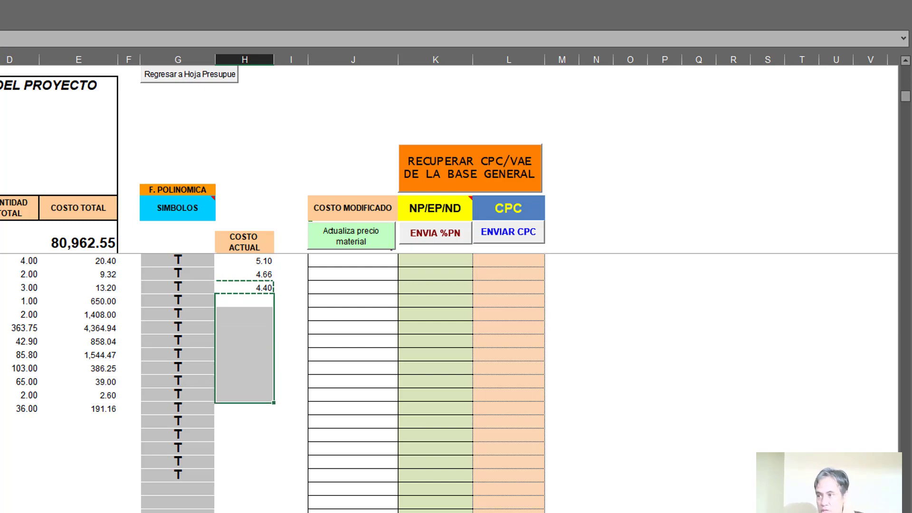
key(ctrl+v)
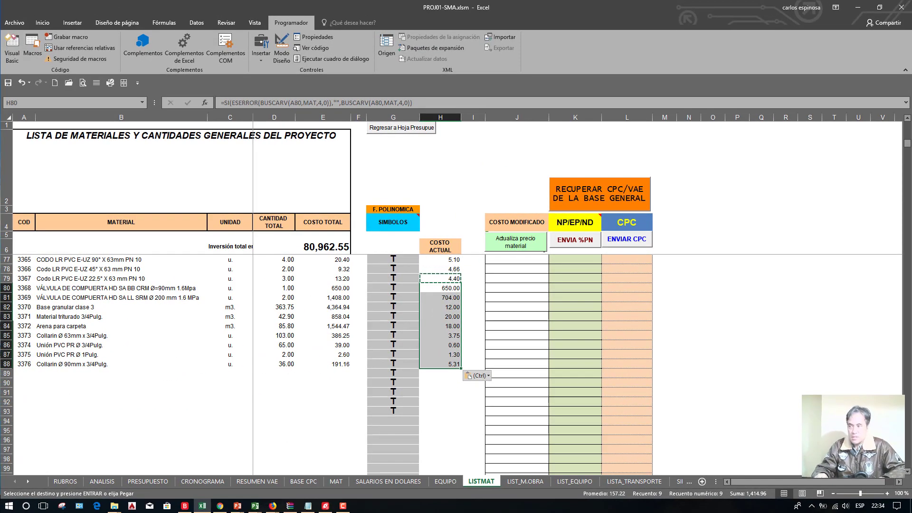
Step: Undo the formula paste and the clearing of the COSTO ACTUAL cells
key(ctrl+z)
key(ctrl+z)
key(ctrl+z)
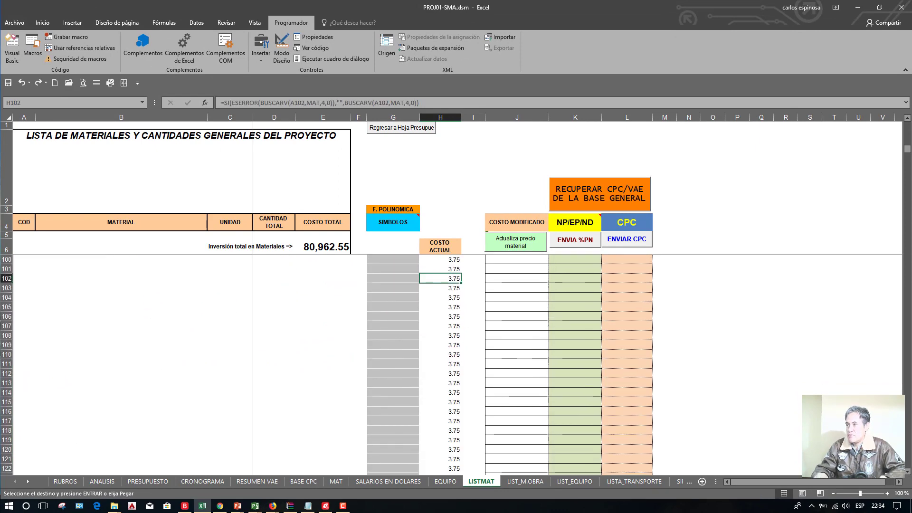
Step: Copy the materials' COSTO ACTUAL values, H7:H88, from the LISTMAT sheet
key(ctrl+Up)
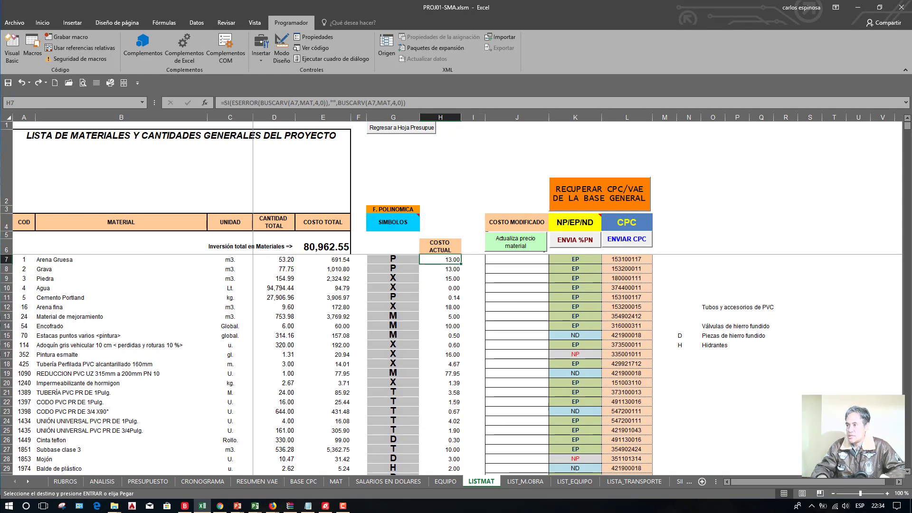
drag(440, 260, 456, 375)
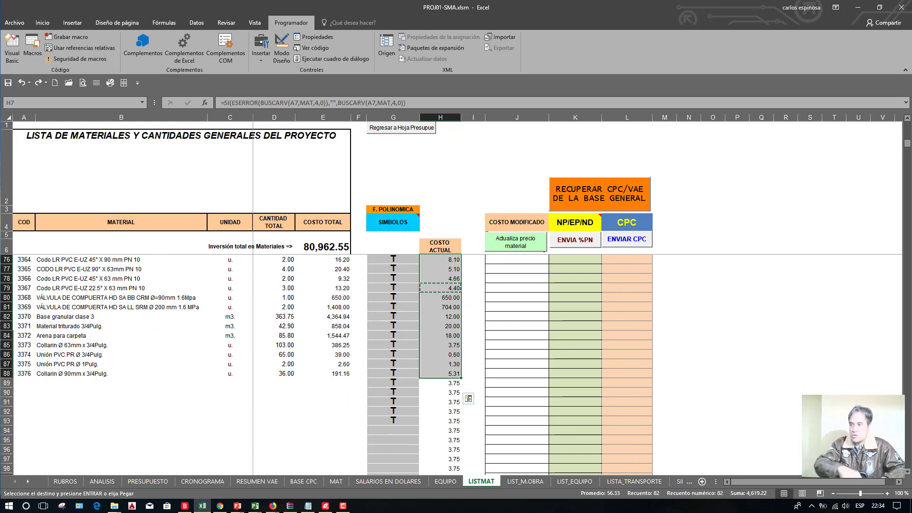
key(ctrl+c)
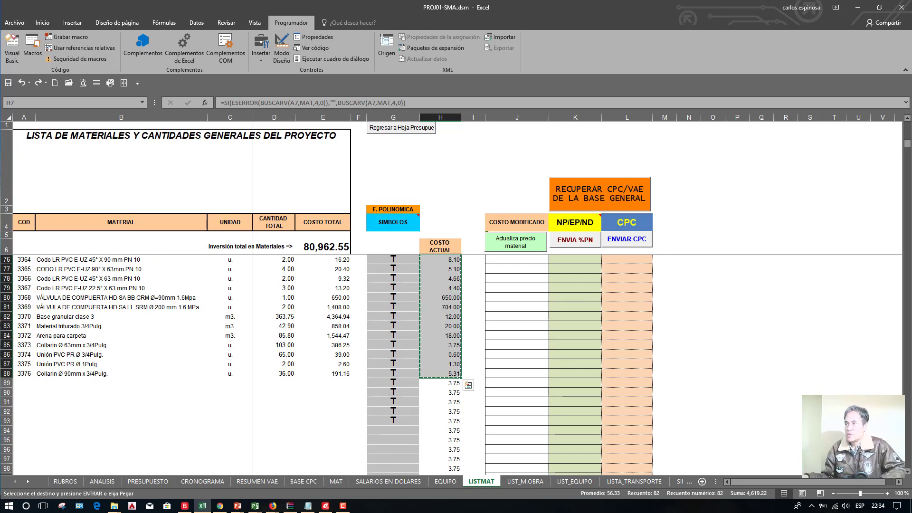
Step: Switch back to Project and paste the costs as Datos de texto into Tasa estándar, starting at the first resource
key(alt+Tab)
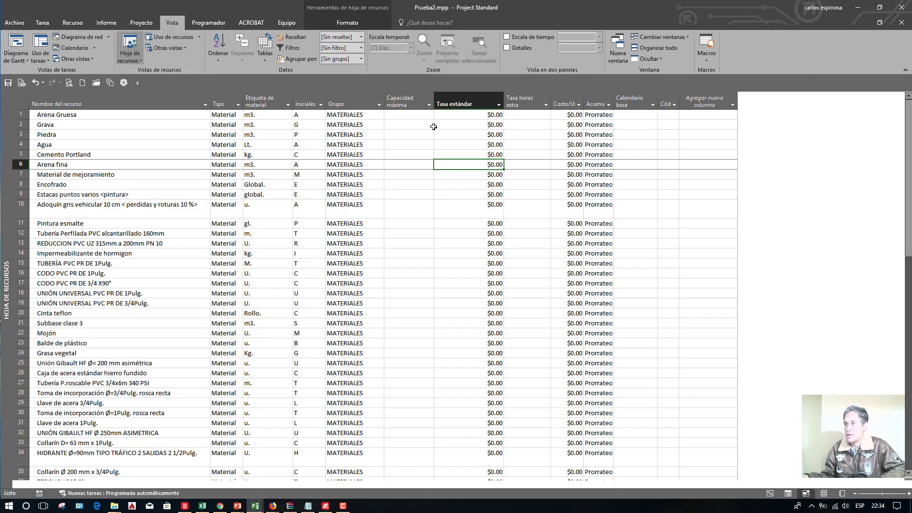
click(446, 116)
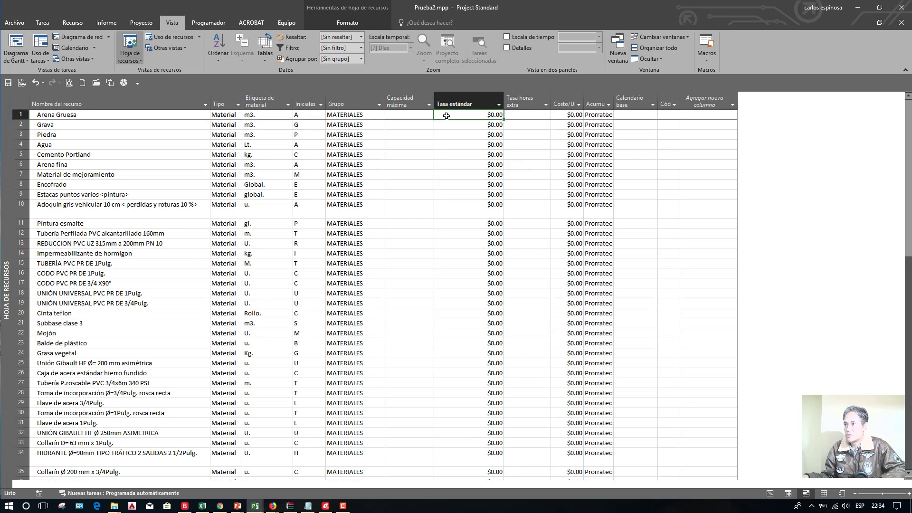
right_click(447, 116)
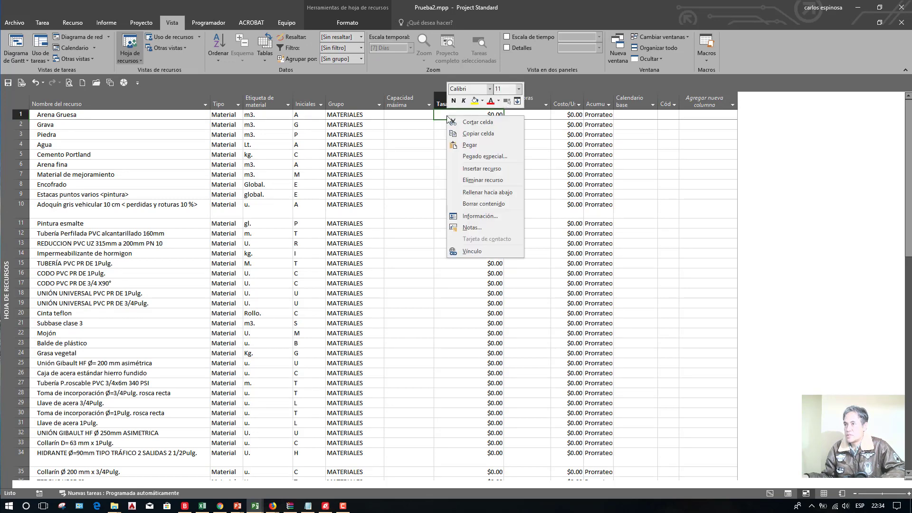
click(476, 154)
click(86, 59)
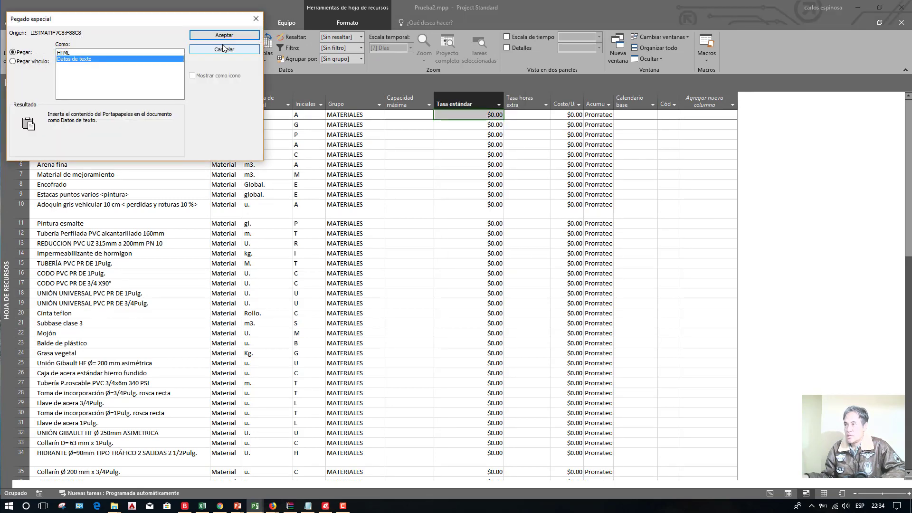
click(235, 37)
Step: Look over the pasted Tasa estándar values and select the rate of the Agua resource
click(463, 275)
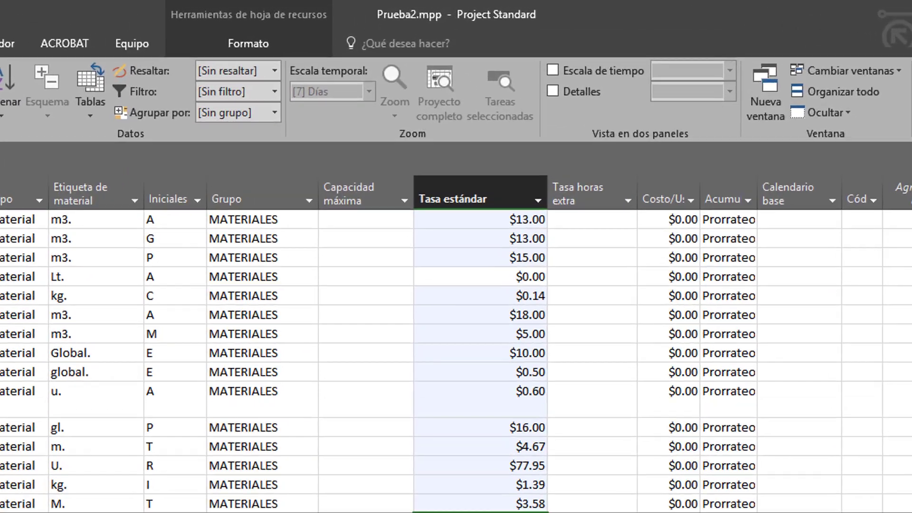
scroll(468, 349, down, 7)
scroll(468, 350, up, 7)
click(480, 279)
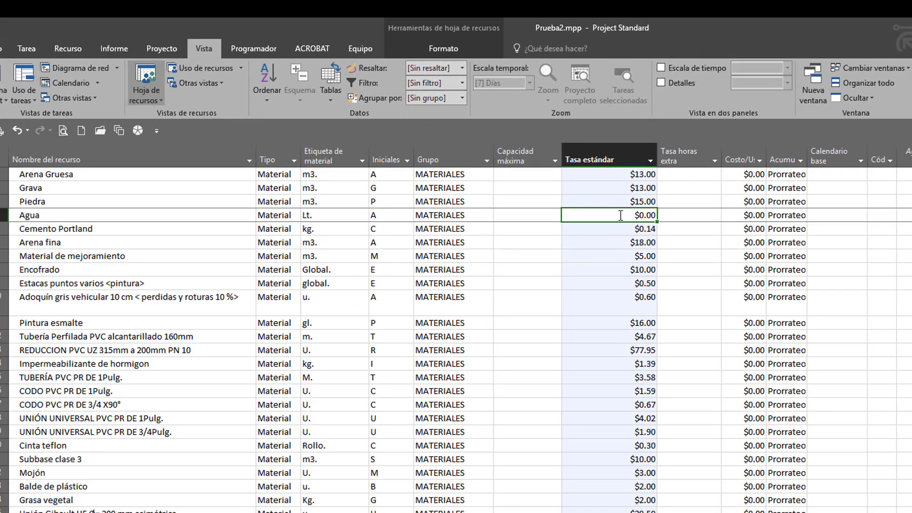
Step: Switch to the Excel workbook and check Agua's COSTO ACTUAL in H10 with extra decimals, restoring two decimal places
key(alt+Tab)
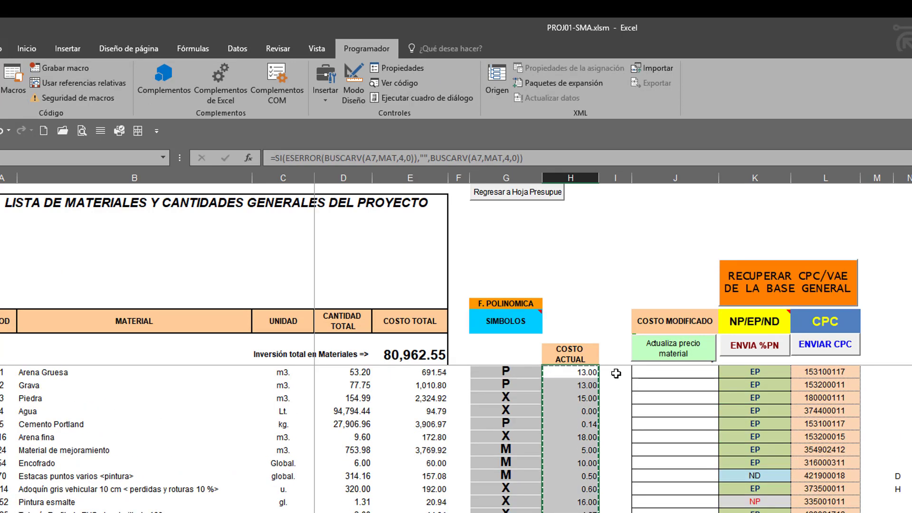
click(62, 412)
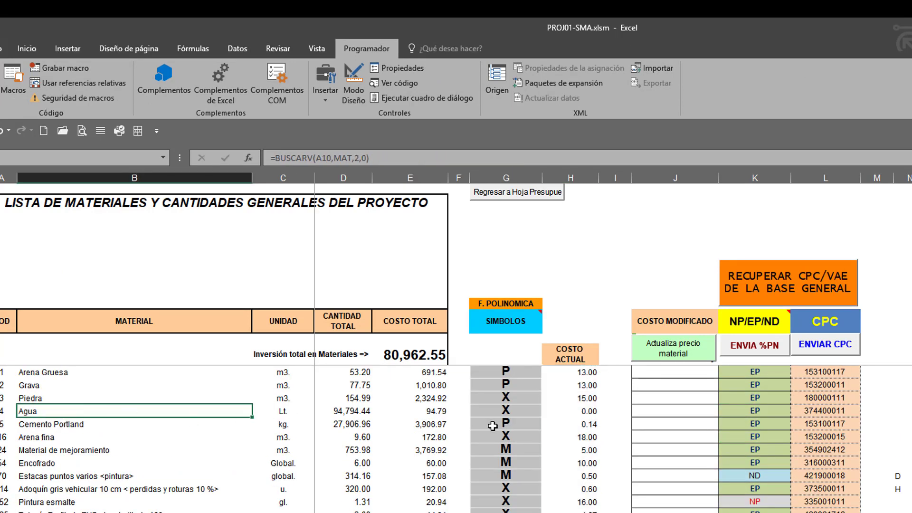
click(555, 411)
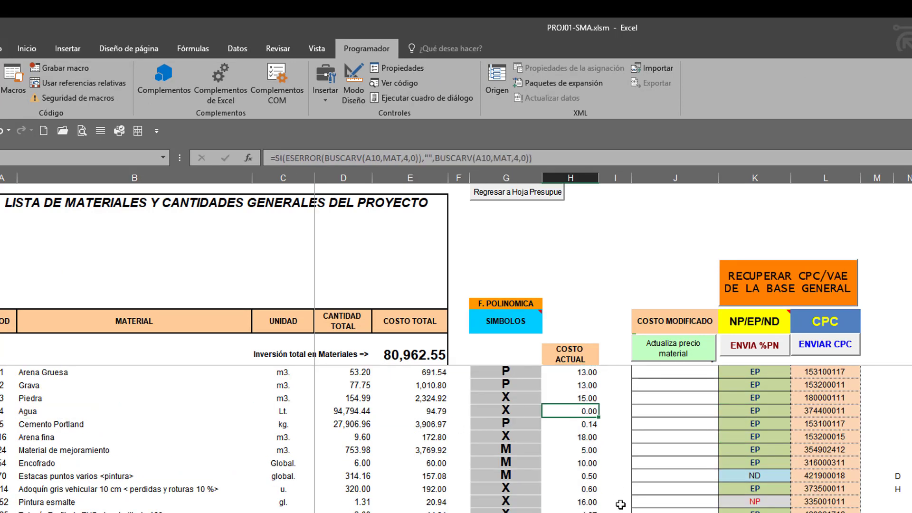
click(28, 49)
click(458, 91)
click(457, 91)
click(457, 92)
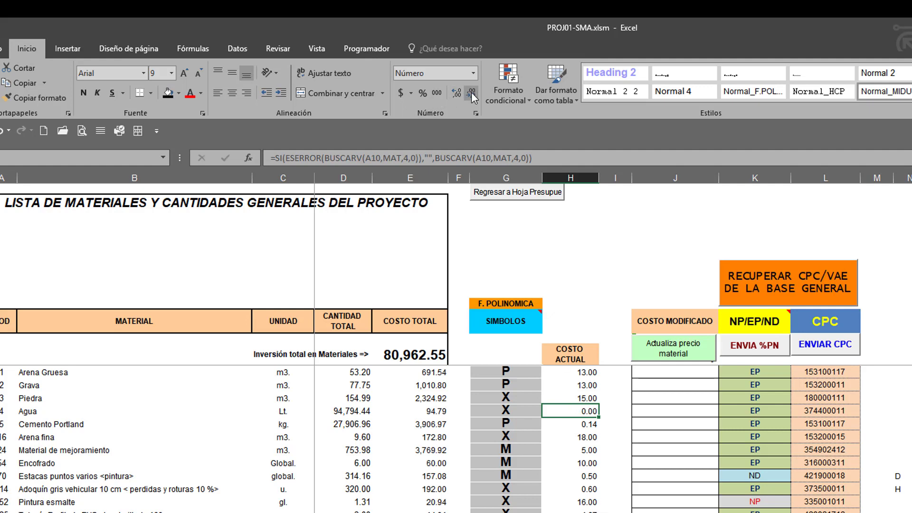
Step: Switch back to Project and review Agua's rate and the Tasa estándar values throughout the resource list
key(alt+Tab)
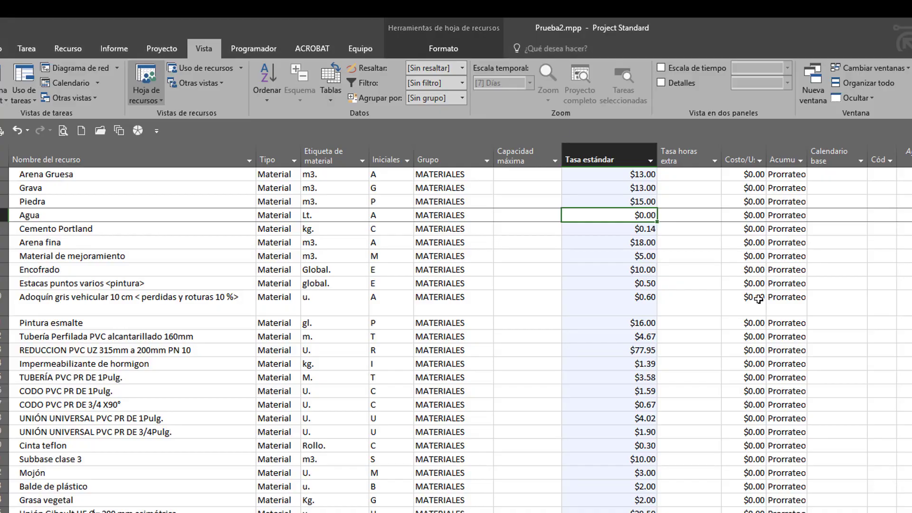
click(600, 233)
click(608, 215)
scroll(613, 243, down, 5)
scroll(612, 243, up, 5)
scroll(611, 244, down, 3)
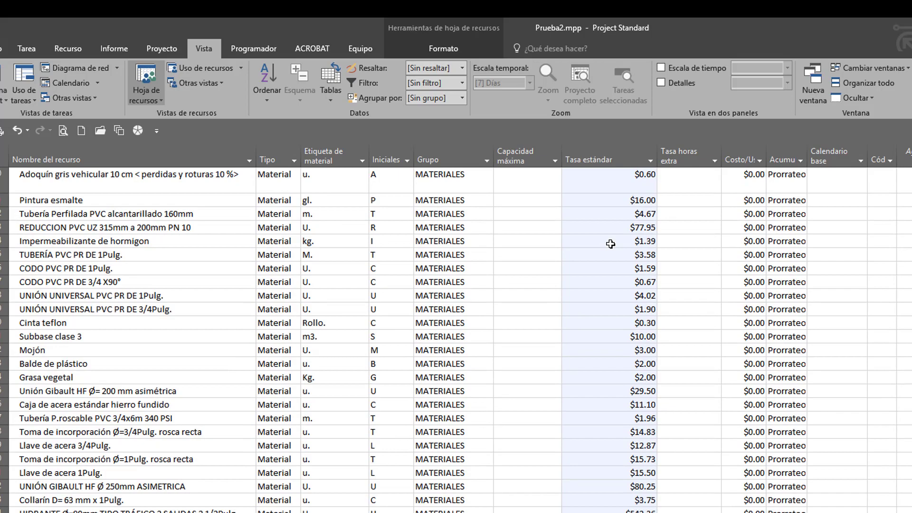
scroll(611, 244, down, 12)
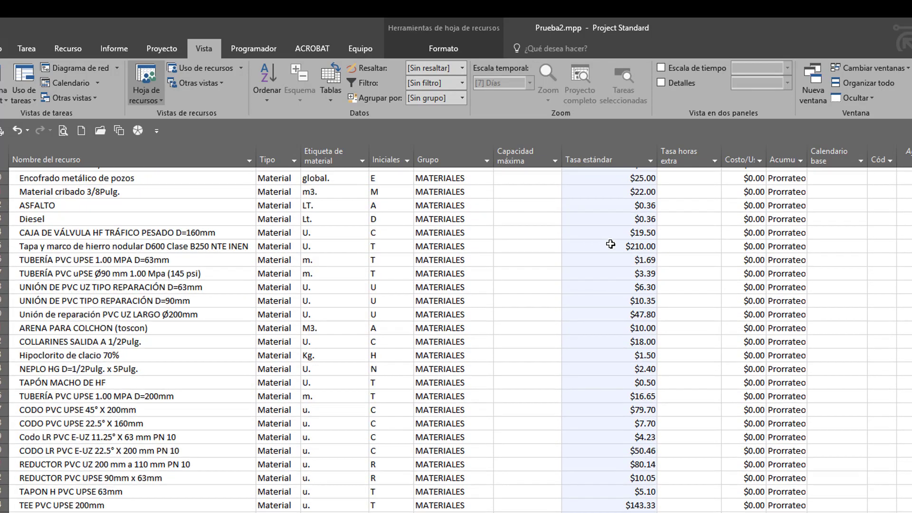
scroll(611, 244, down, 5)
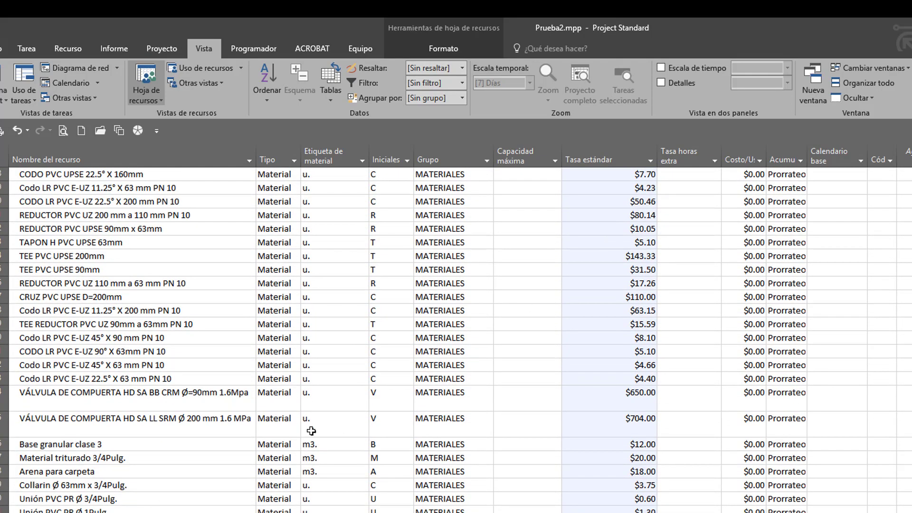
Step: Fill the names of all material resources, from Arena Gruesa to Collarin Ø 90mm x 3/4Pulg., with yellow
scroll(311, 431, up, 20)
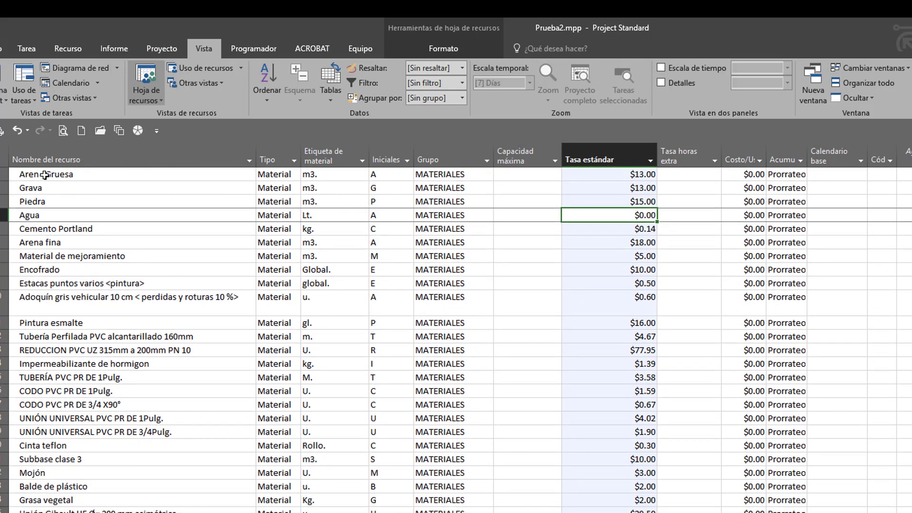
scroll(44, 175, down, 17)
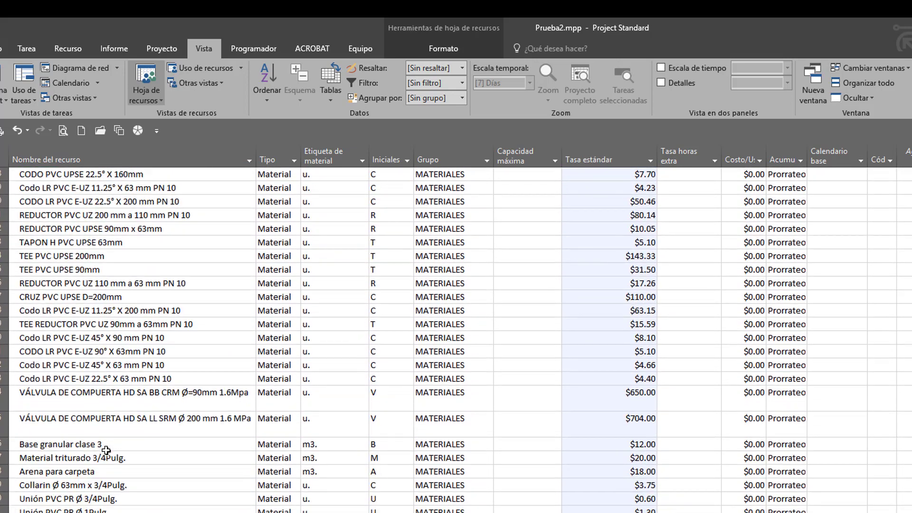
shift+click(158, 510)
click(17, 45)
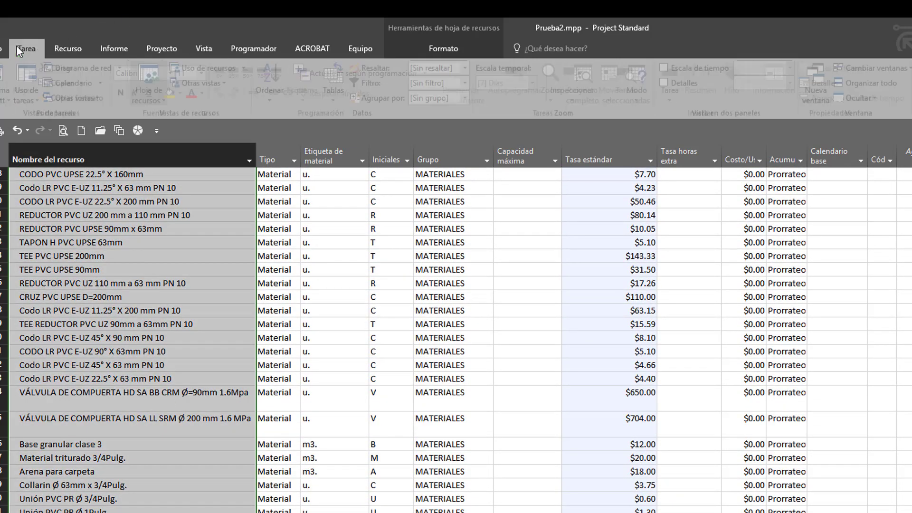
click(174, 95)
click(112, 354)
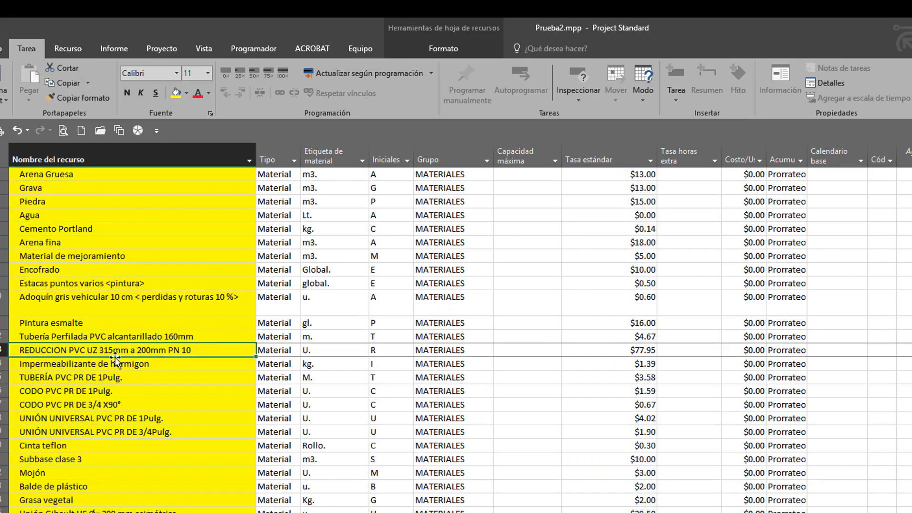
scroll(114, 357, down, 20)
scroll(116, 359, down, 1)
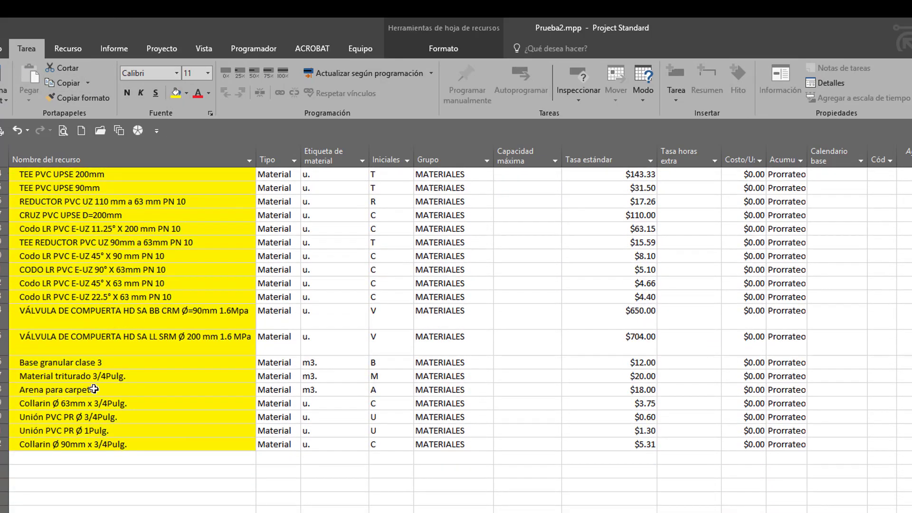
Step: Select the empty row below the materials, then switch to Excel and copy the labour descriptions B6:B23 from LIST_M.OBRA
click(90, 458)
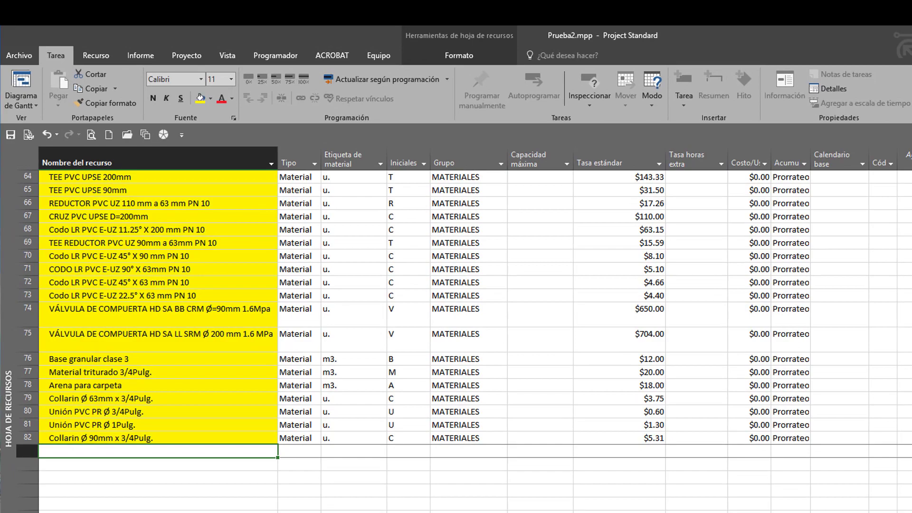
key(alt+Tab)
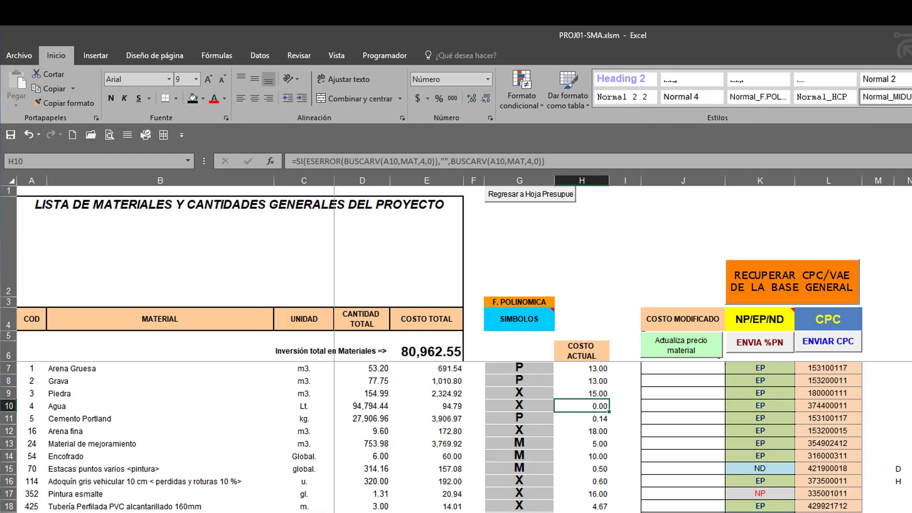
click(543, 501)
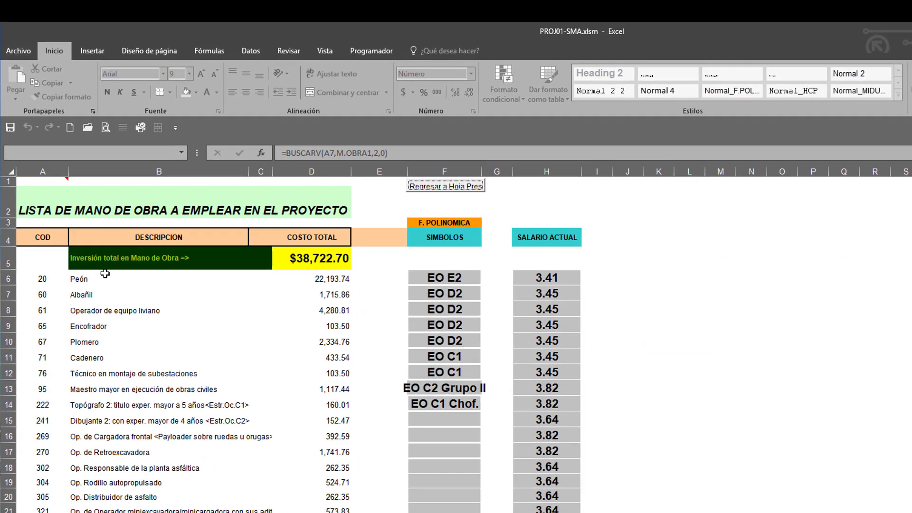
drag(105, 289, 117, 508)
drag(92, 381, 92, 424)
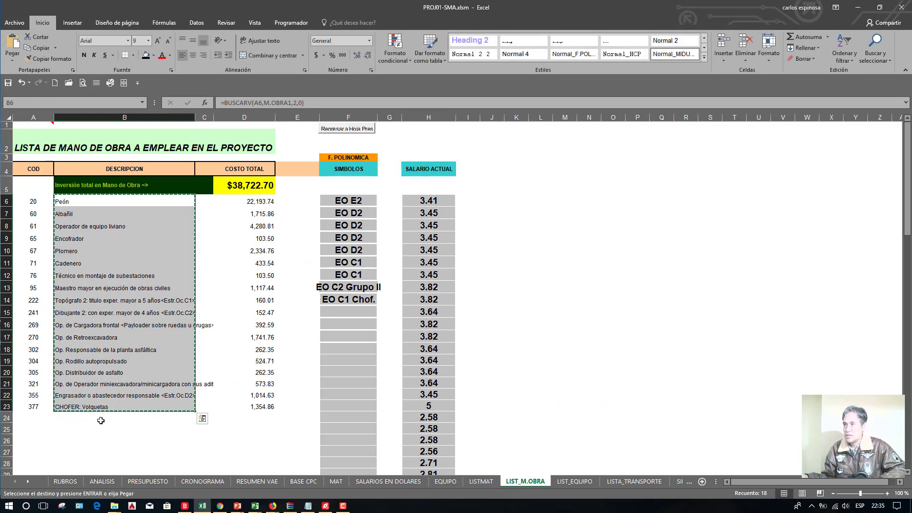
key(ctrl+c)
Step: Switch back to Project and paste the labour descriptions as Datos de texto into the empty resource name row
key(alt+Tab)
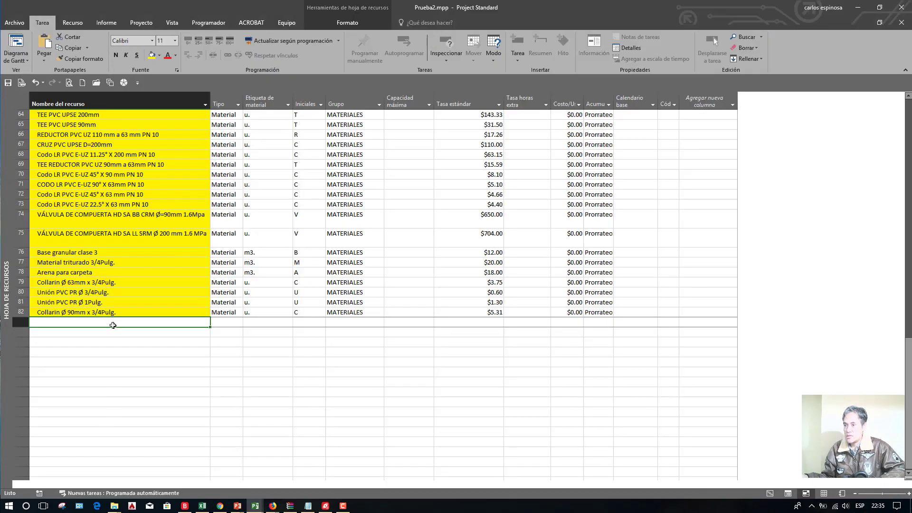
right_click(113, 323)
click(141, 364)
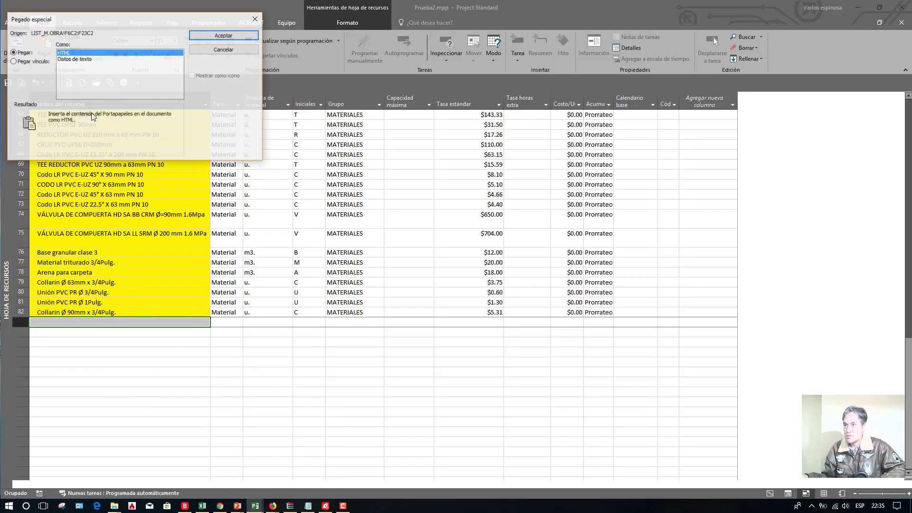
click(75, 60)
drag(187, 22, 466, 89)
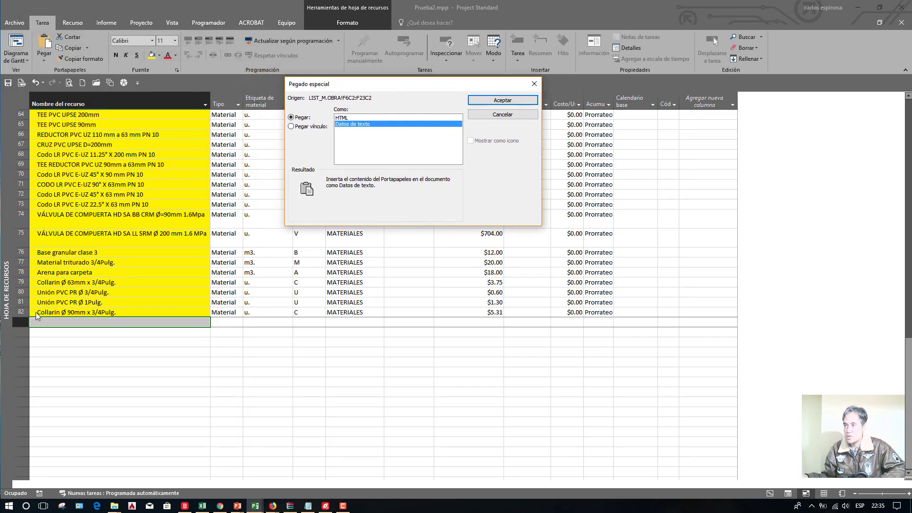
click(508, 101)
Step: Fill the names of the labour resources, from Peón to CHOFER: Volquetas, with green
scroll(142, 414, down, 3)
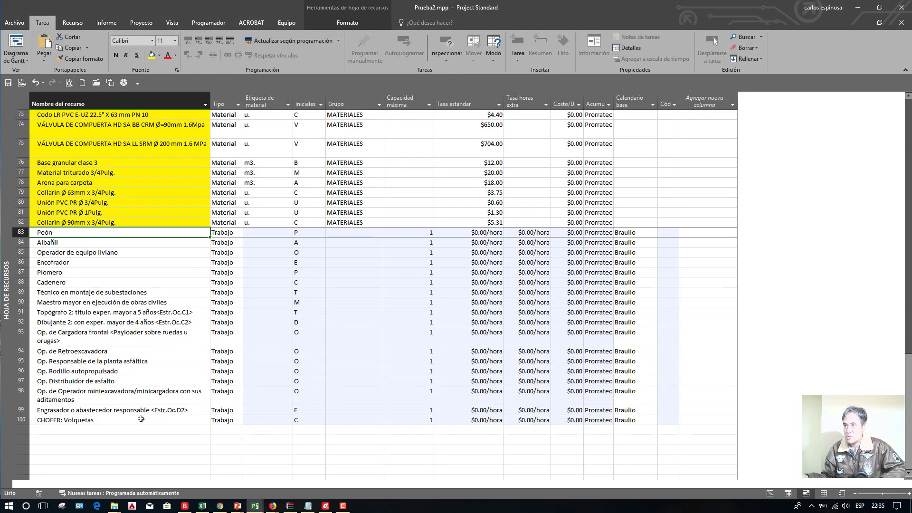
shift+click(142, 418)
click(159, 55)
click(224, 105)
click(150, 303)
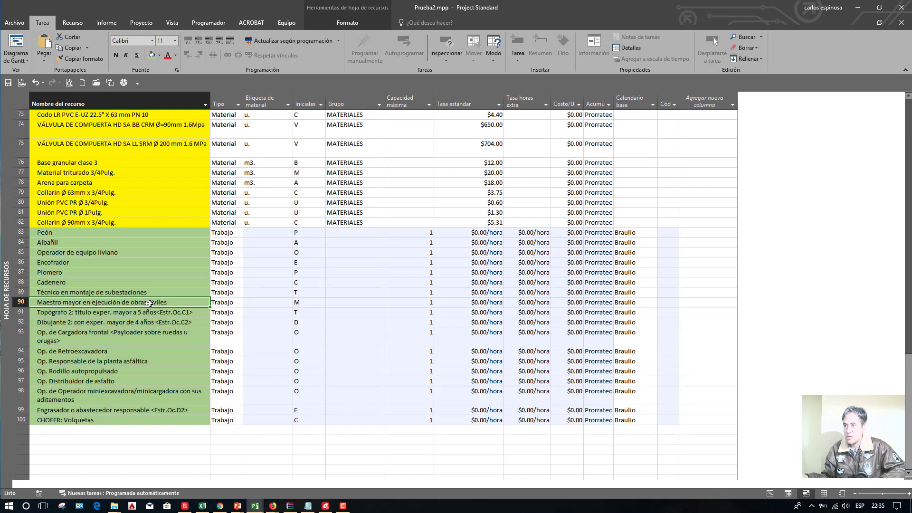
Step: Review the Tipo values of the labour resources and Peón's Etiqueta de material cell
click(231, 234)
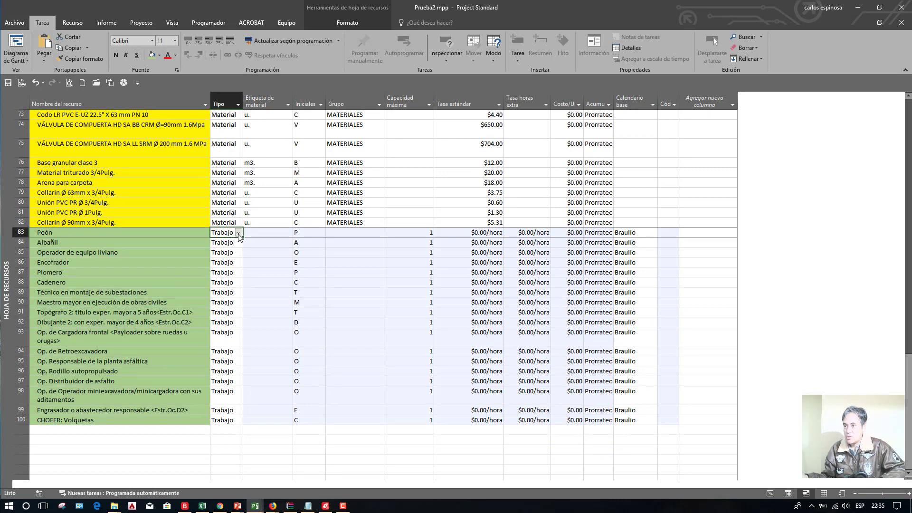
drag(226, 233, 221, 417)
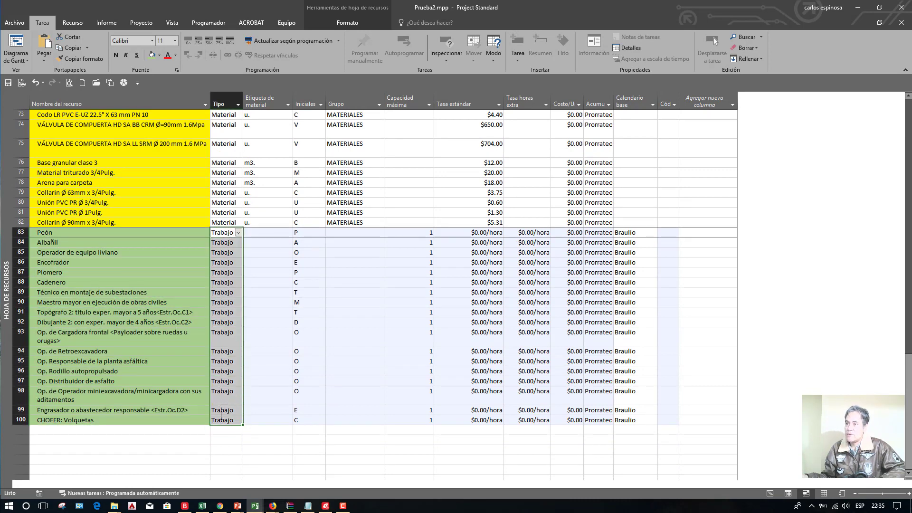
click(223, 403)
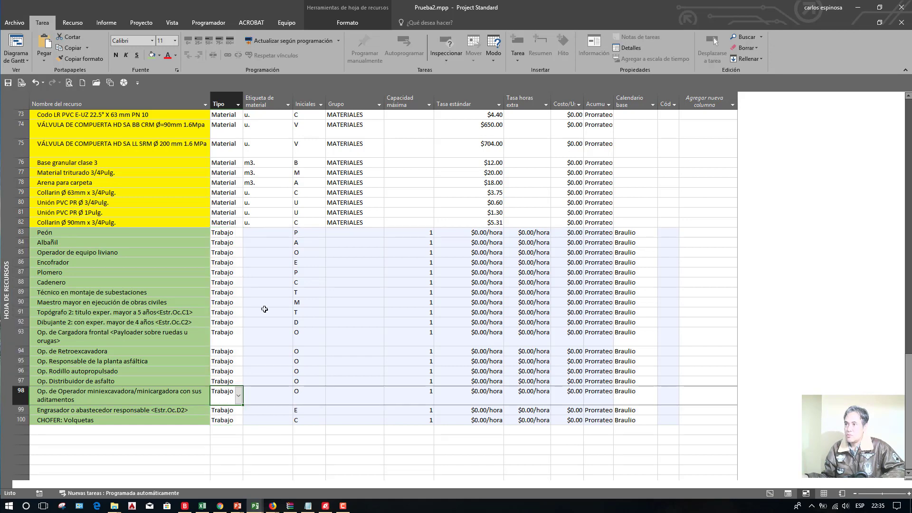
click(261, 236)
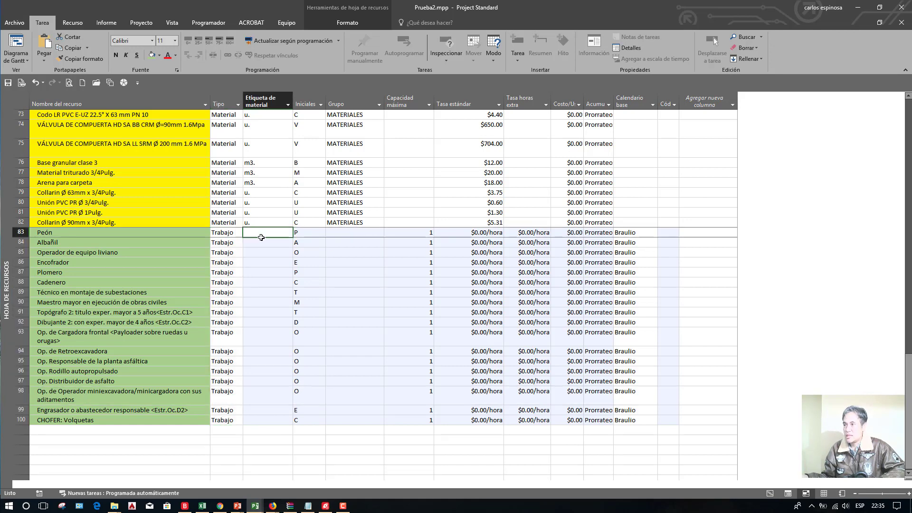
Step: Set Peón's Grupo to MANO DE OBRA and fill it through the other labour resources as far as CHOFER: Volquetas
click(354, 237)
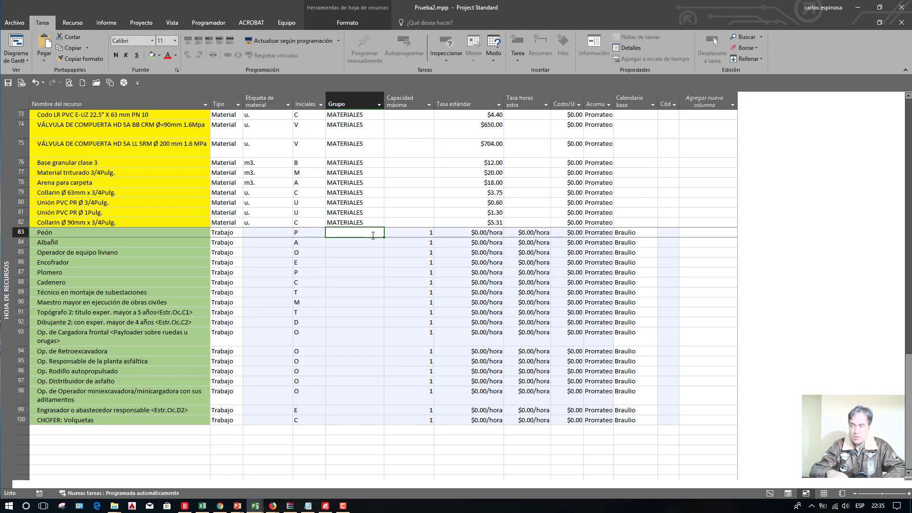
text(MANO NDE)
key(BackSpace)
key(BackSpace)
key(BackSpace)
key(BackSpace)
text(DE OBRA)
key(Return)
click(372, 234)
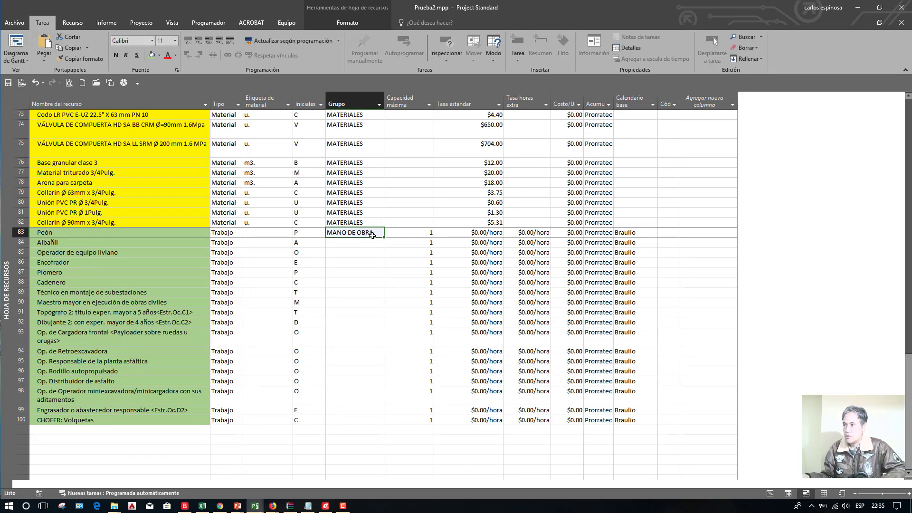
drag(384, 237, 350, 423)
click(351, 330)
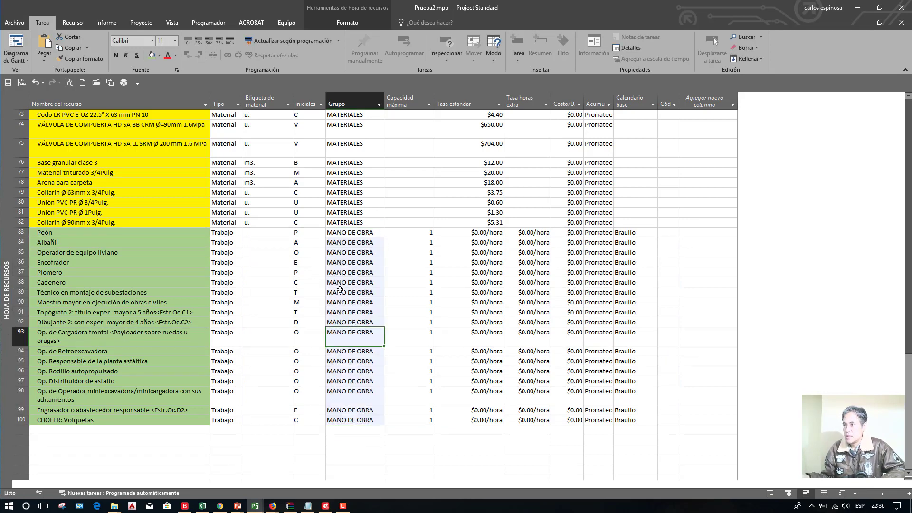
Step: Review the Capacidad máxima values of the labour resources from Peón to CHOFER: Volquetas
click(420, 233)
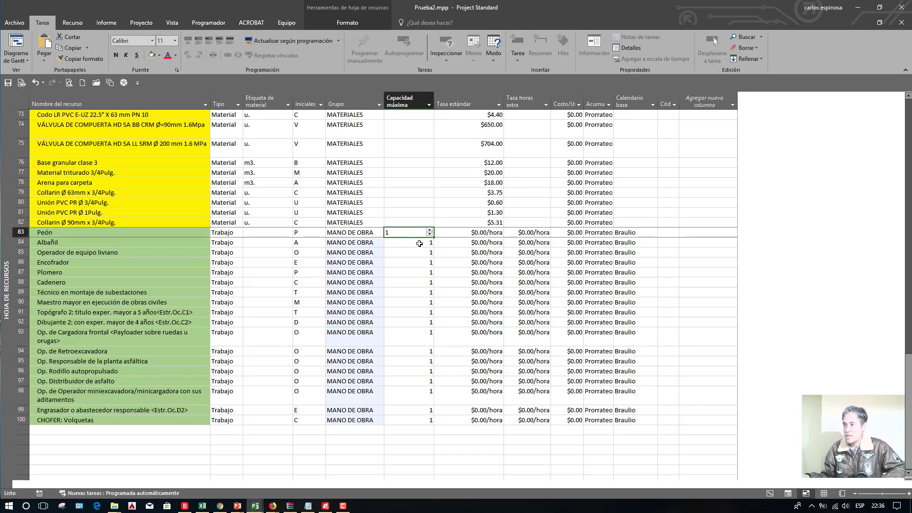
click(420, 243)
click(426, 409)
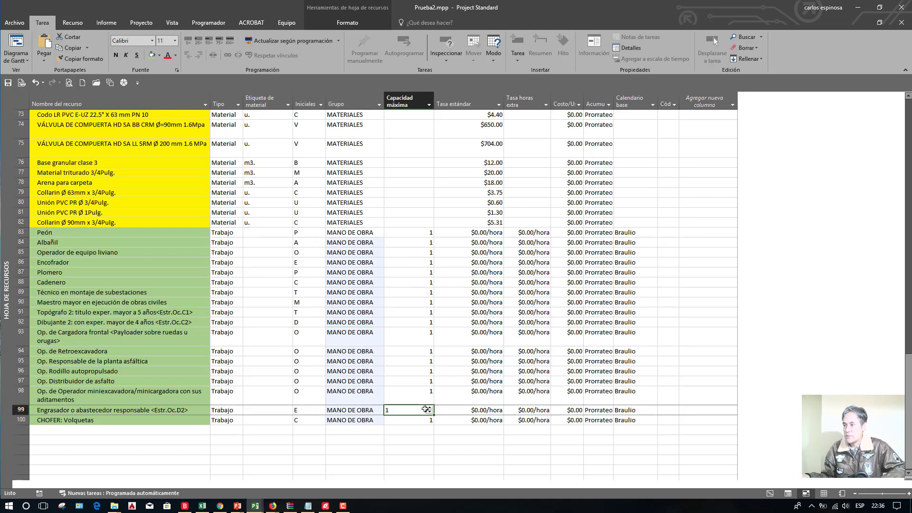
drag(427, 420, 427, 232)
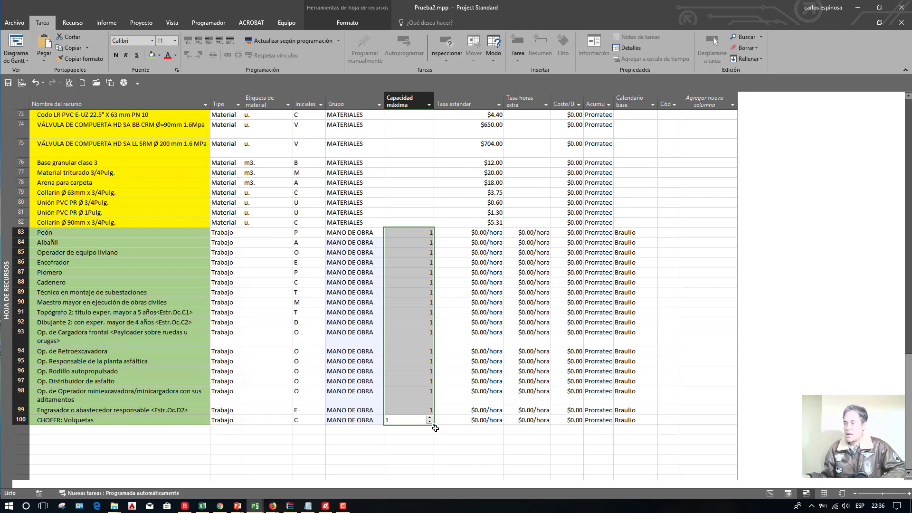
click(422, 322)
click(422, 292)
click(417, 273)
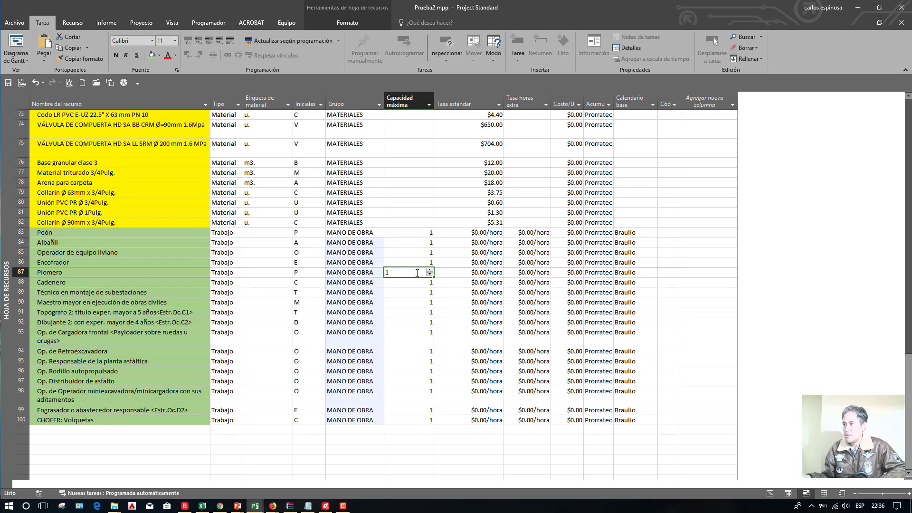
Step: Select Peón's Tasa estándar cell, then switch to Excel and copy the SALARIO ACTUAL values in H6:H23
click(533, 233)
click(491, 232)
key(alt+Tab)
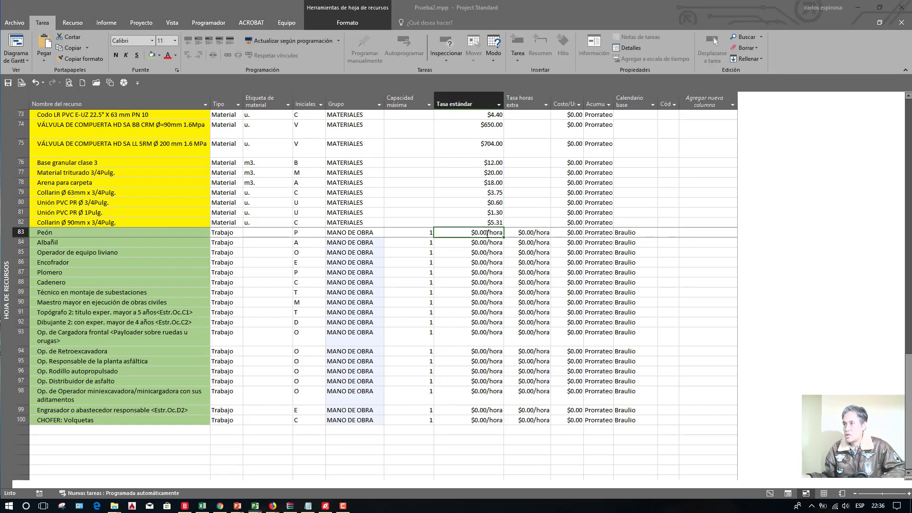
key(alt+Tab)
key(alt+Tab)
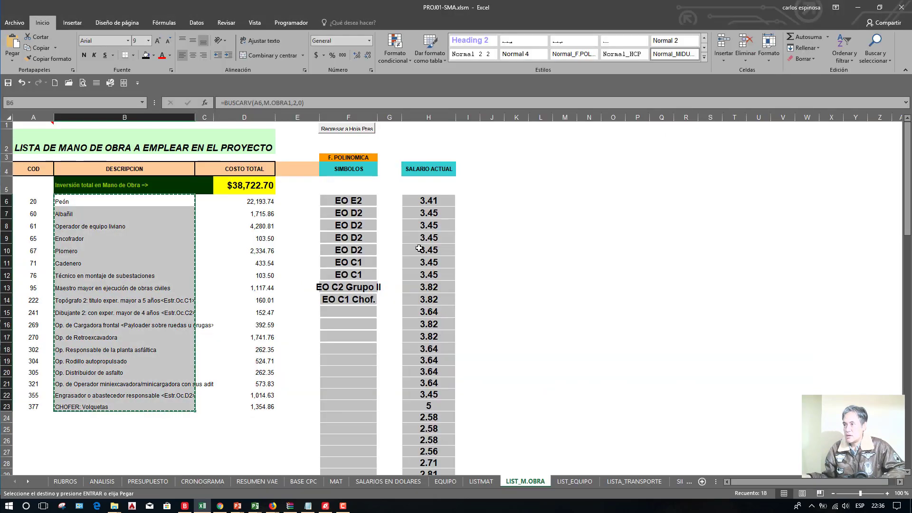
drag(420, 201, 409, 407)
key(ctrl+c)
Step: Switch back to Project and paste the salaries as Datos de texto into Tasa estándar, starting at Peón
key(alt+Tab)
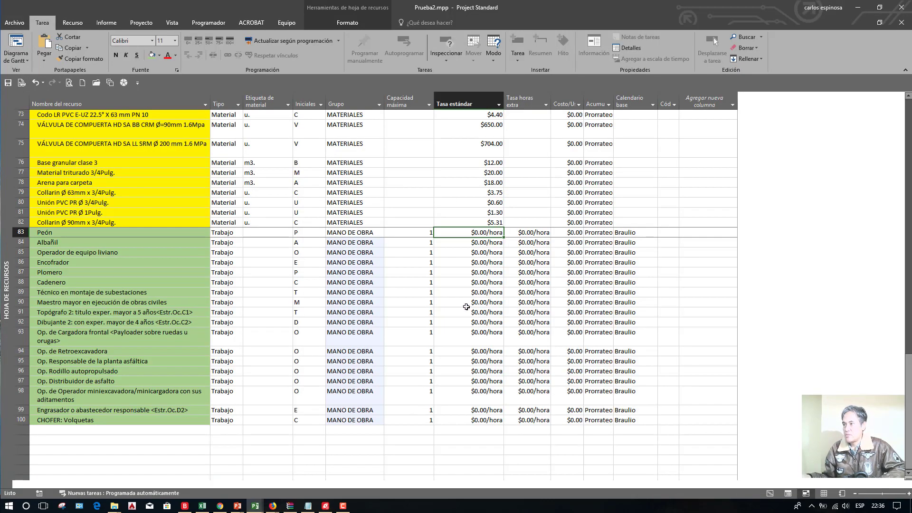
right_click(470, 232)
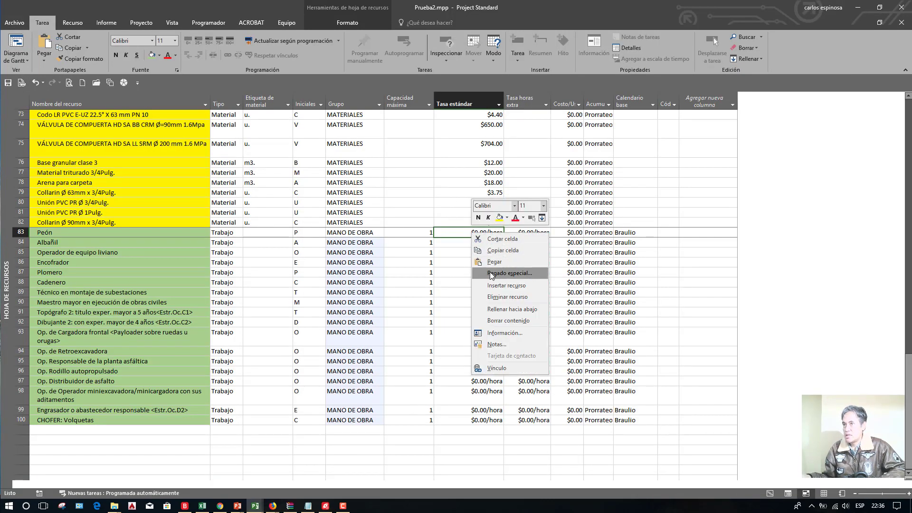
click(498, 270)
click(92, 60)
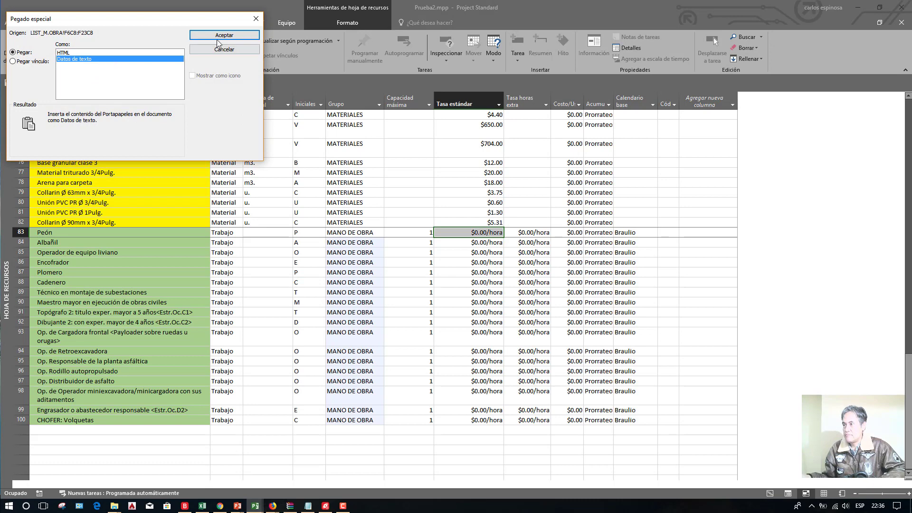
click(223, 35)
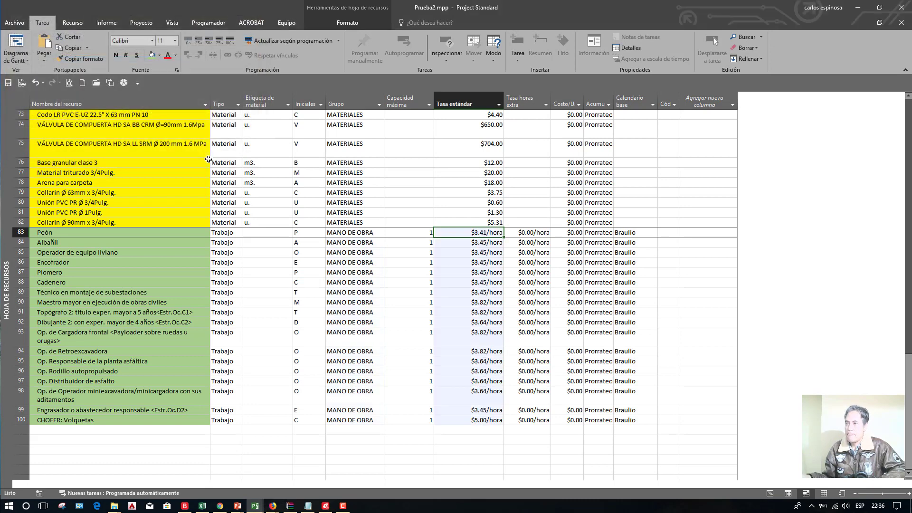
scroll(202, 377, down, 2)
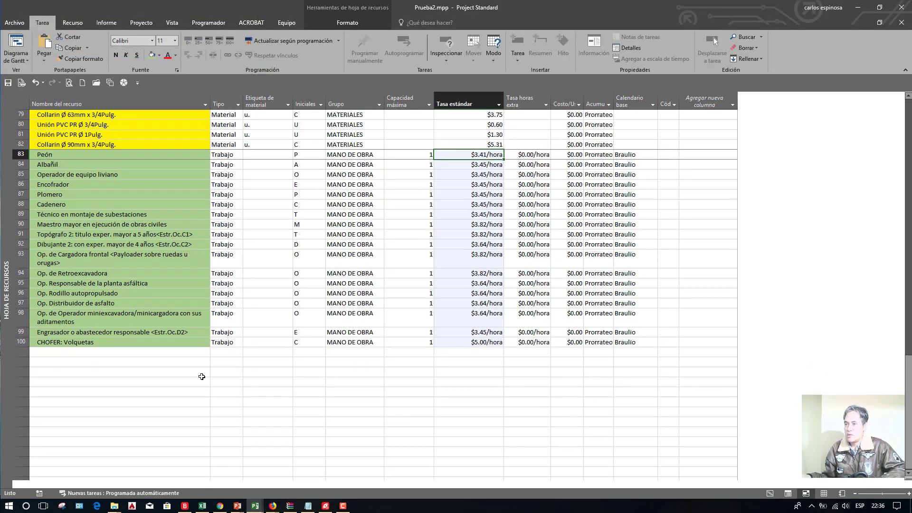
Step: Select the empty row below CHOFER: Volquetas, then switch to Excel and copy the equipment descriptions in B7:B20 of LIST_EQUIPO
click(127, 354)
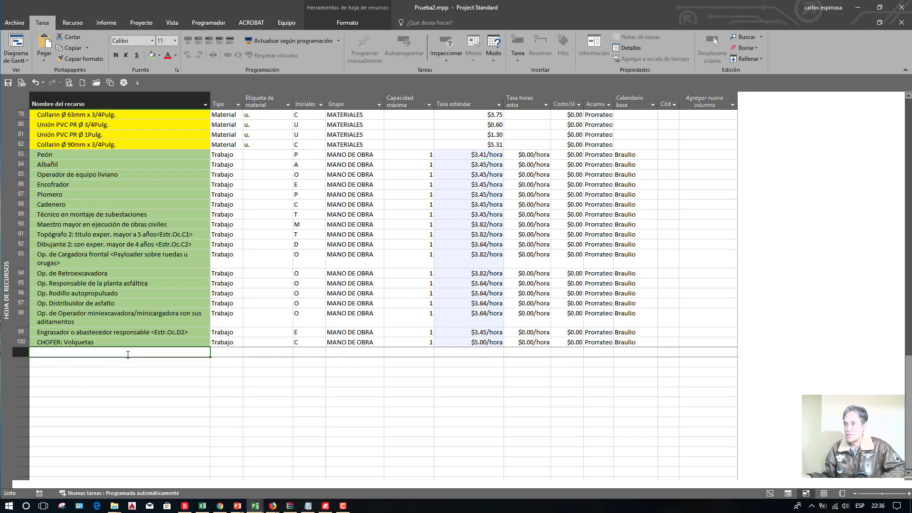
key(alt+Tab)
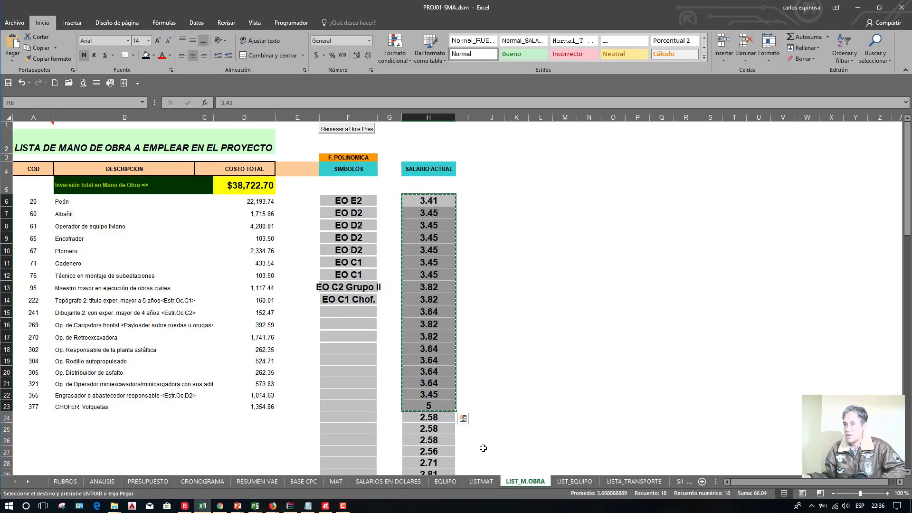
click(575, 482)
drag(97, 199, 122, 338)
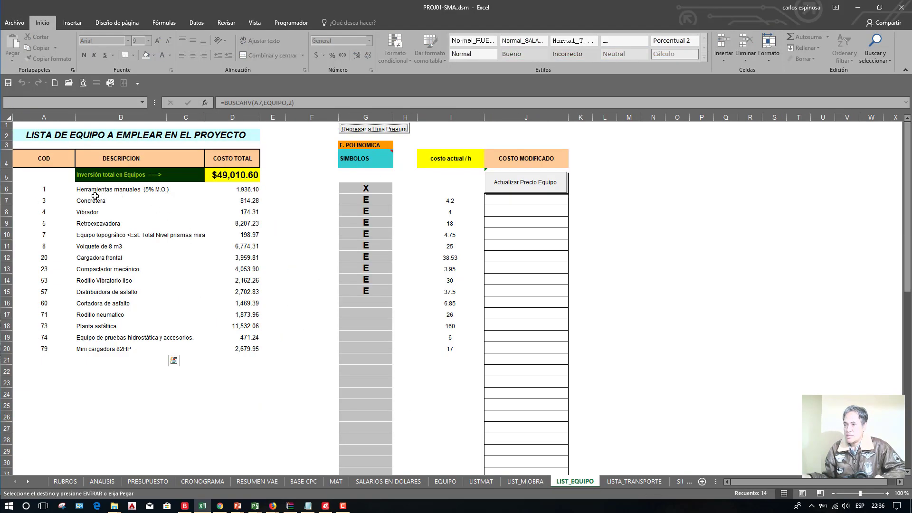
drag(161, 502, 157, 509)
key(ctrl+c)
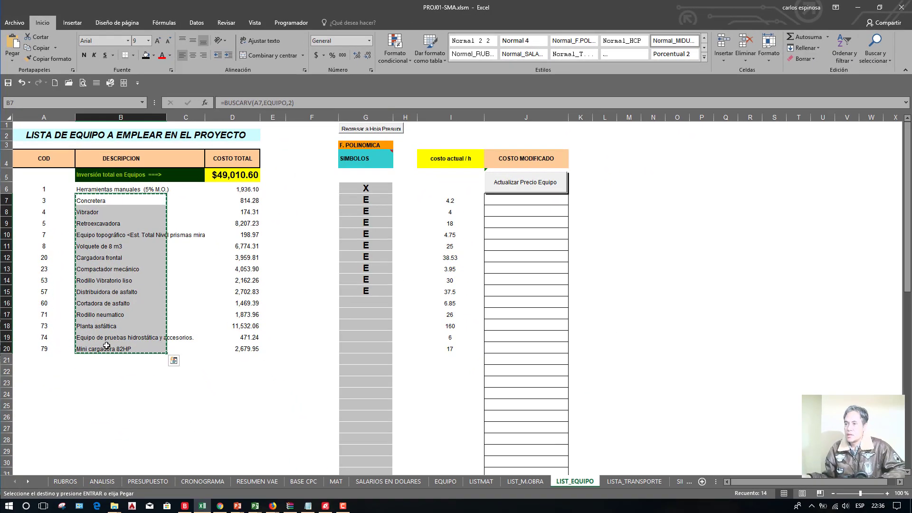
Step: Switch back to Project and paste the equipment names as Datos de texto into the first empty row below CHOFER: Volquetas
key(alt+Tab)
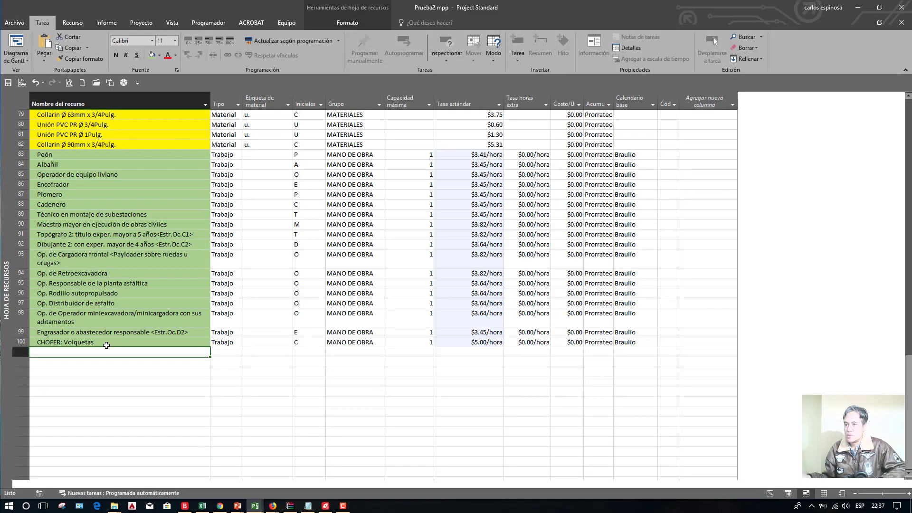
right_click(90, 352)
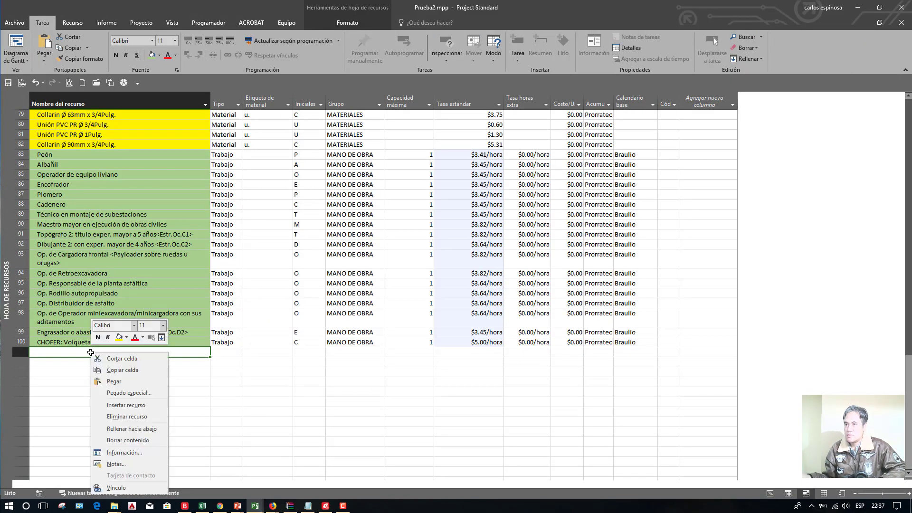
click(122, 392)
click(77, 59)
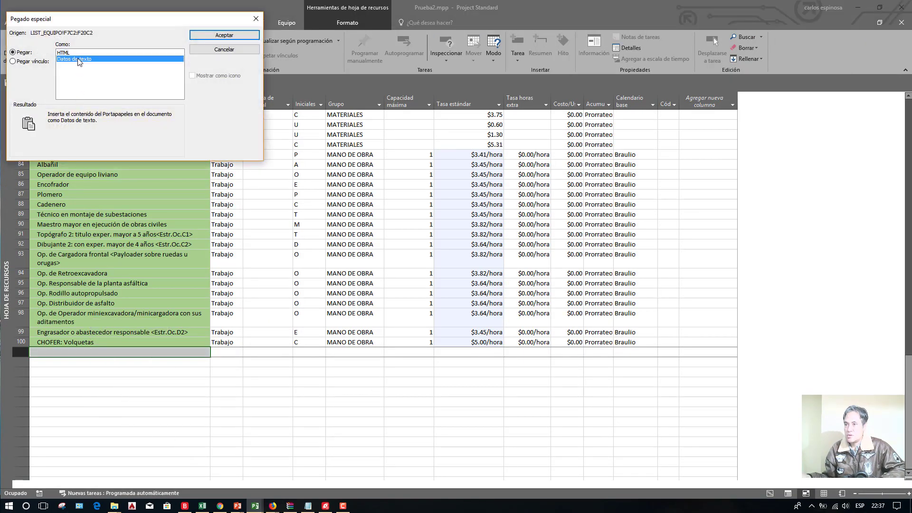
click(224, 35)
Step: Fill the name cells of the equipment resources from Concretera to Mini cargadora 82HP with light orange
scroll(134, 316, down, 4)
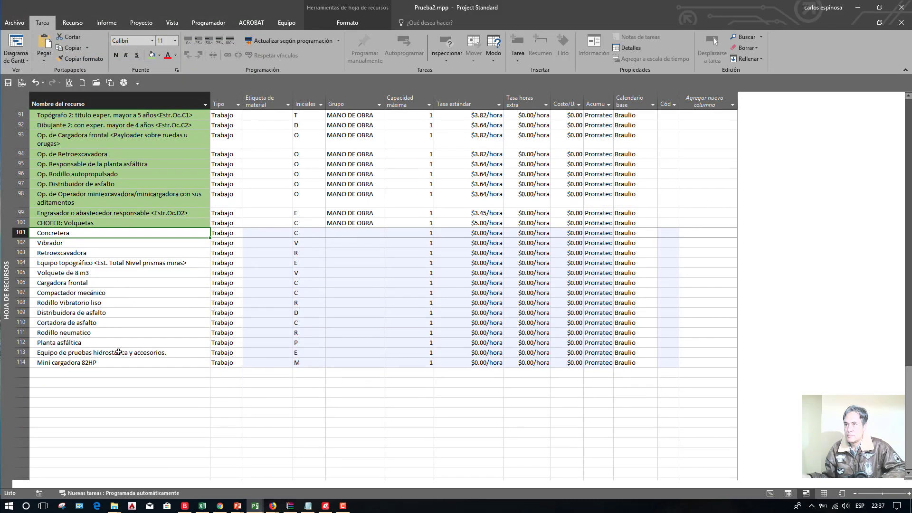
shift+click(109, 362)
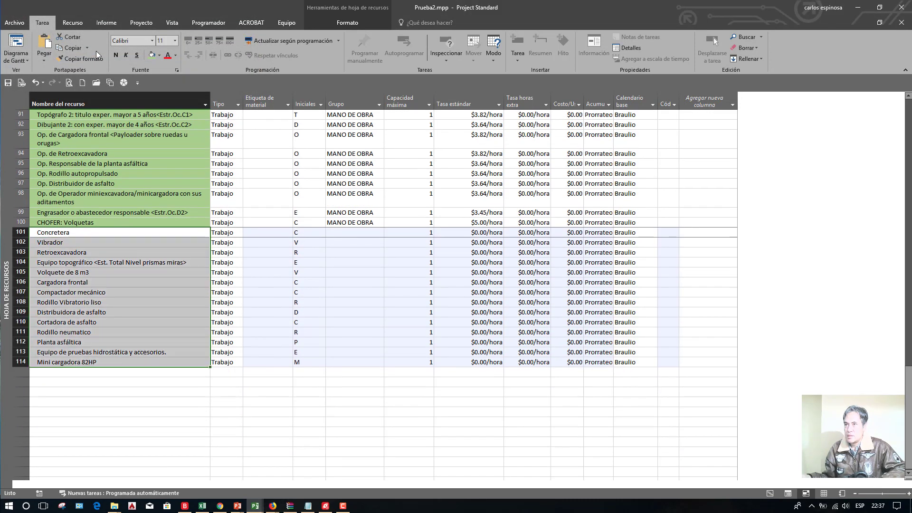
click(159, 55)
click(209, 89)
click(109, 295)
scroll(253, 321, up, 8)
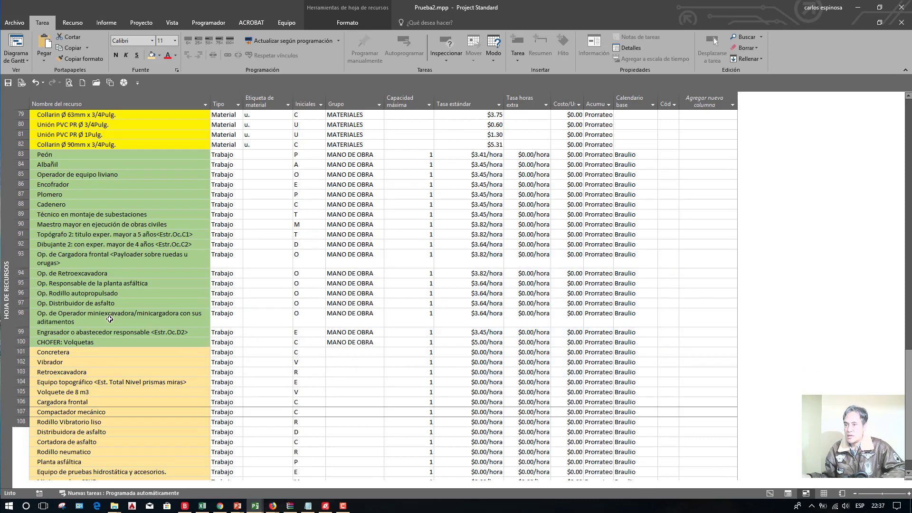
scroll(253, 321, down, 6)
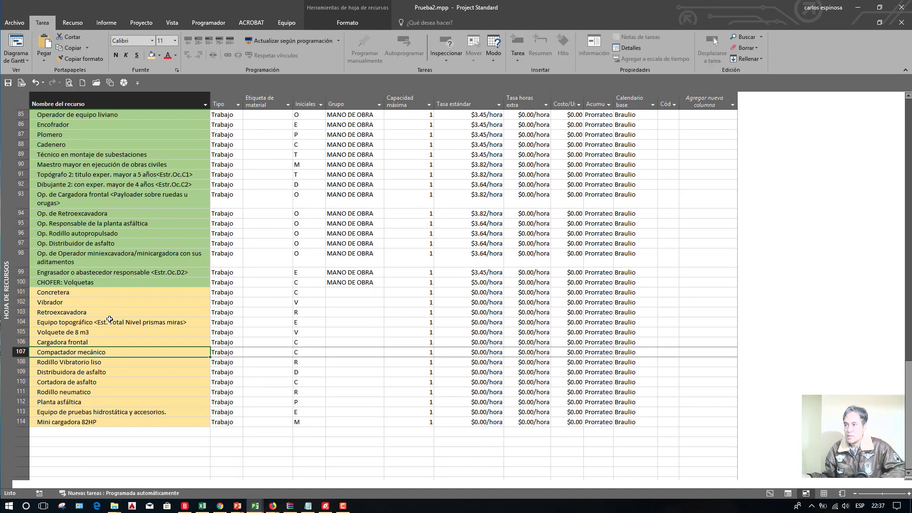
Step: Set Concretera's Grupo to EQUIPO and fill it through the other equipment resources as far as Mini cargadora 82HP
click(372, 293)
text(EQUIPPO)
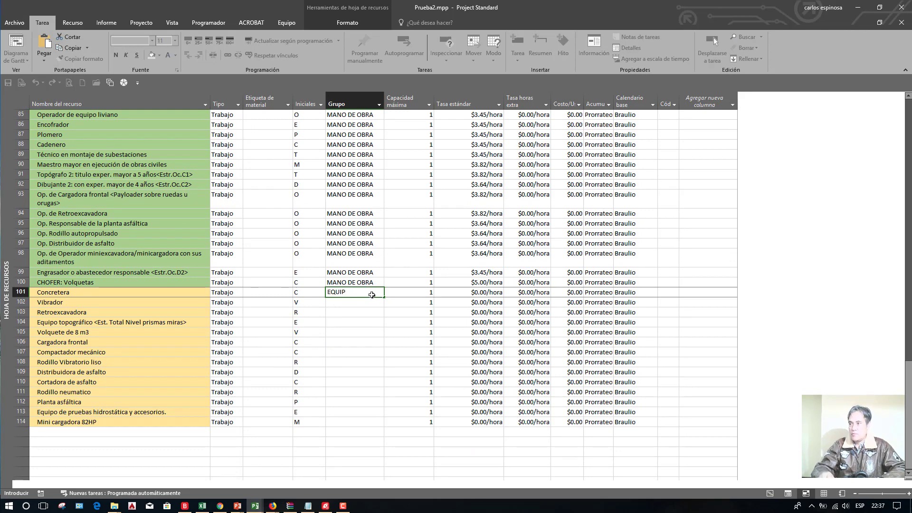
key(Escape)
text(EQUIPO)
key(Return)
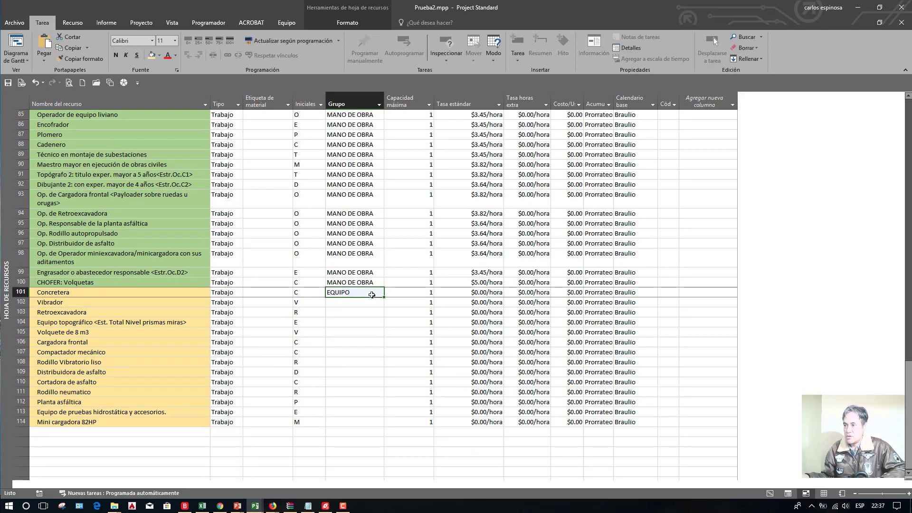
drag(385, 338, 384, 425)
Step: Review the Grupo values of the material, labour and equipment resources throughout the resource sheet
scroll(340, 381, up, 20)
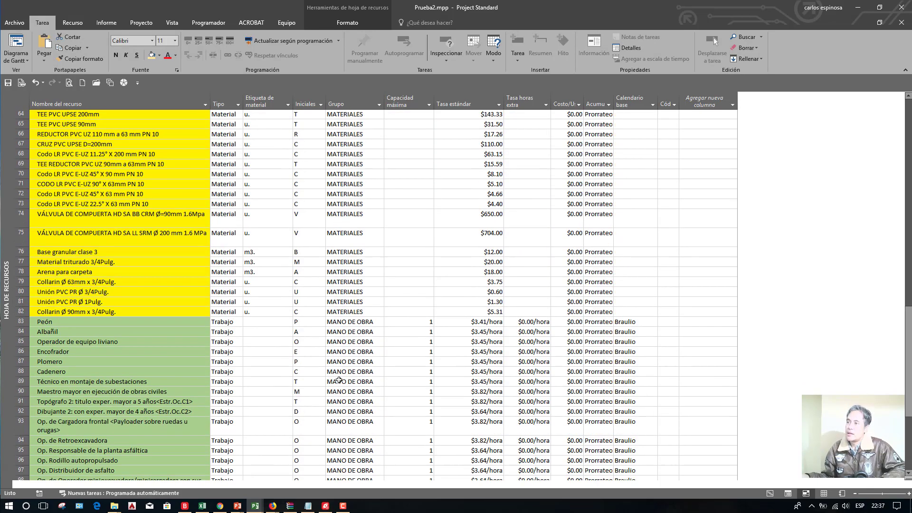
scroll(340, 379, down, 16)
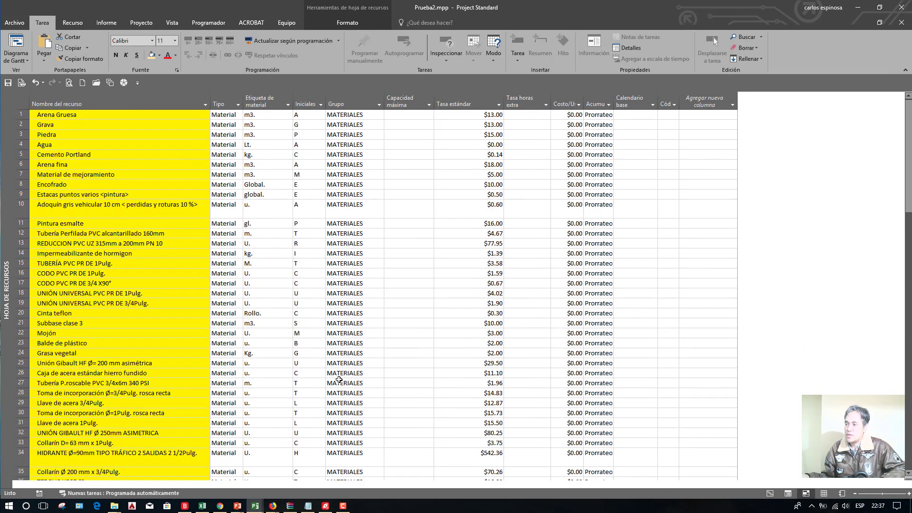
scroll(339, 379, down, 2)
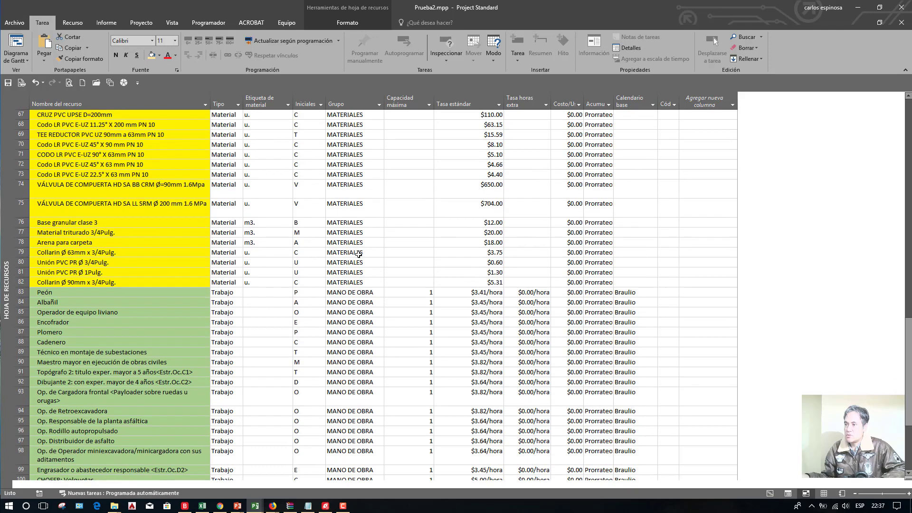
click(359, 253)
click(357, 322)
scroll(356, 327, down, 3)
scroll(357, 327, up, 4)
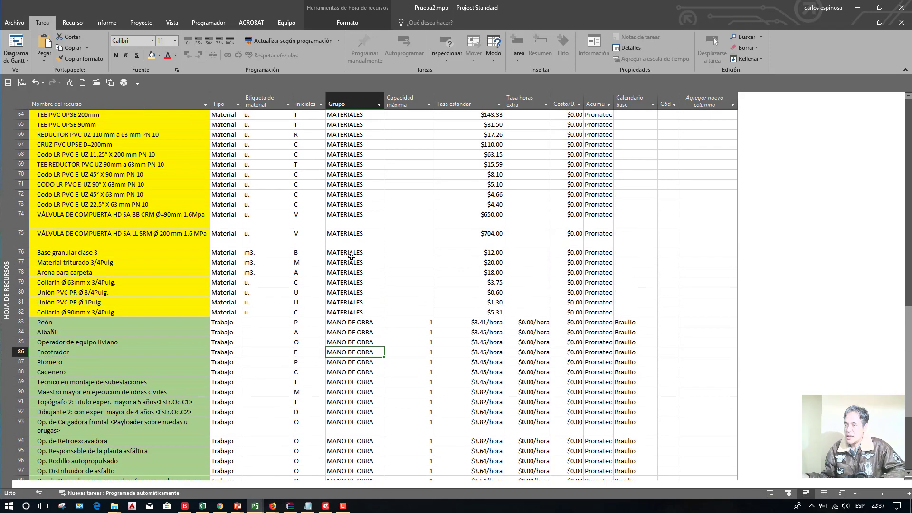
click(349, 230)
scroll(351, 298, down, 3)
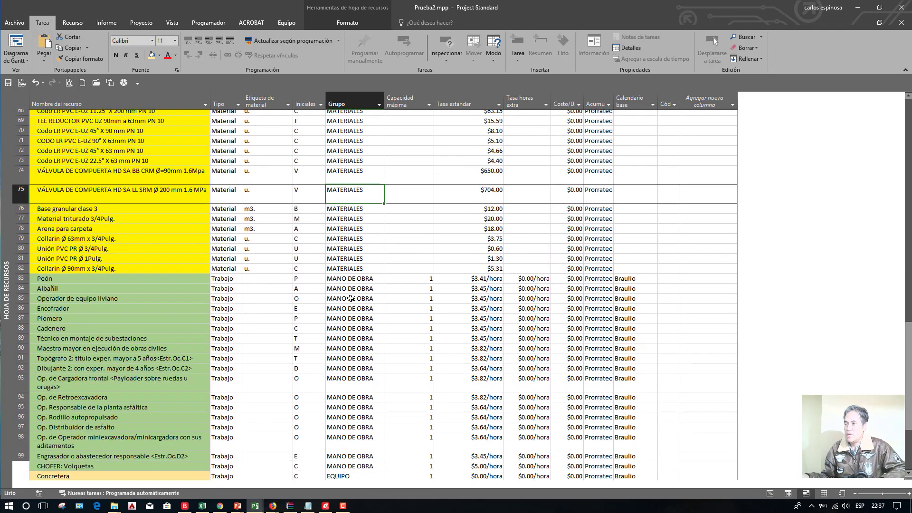
click(350, 300)
scroll(351, 297, down, 4)
scroll(351, 298, down, 1)
click(362, 340)
click(363, 303)
click(361, 293)
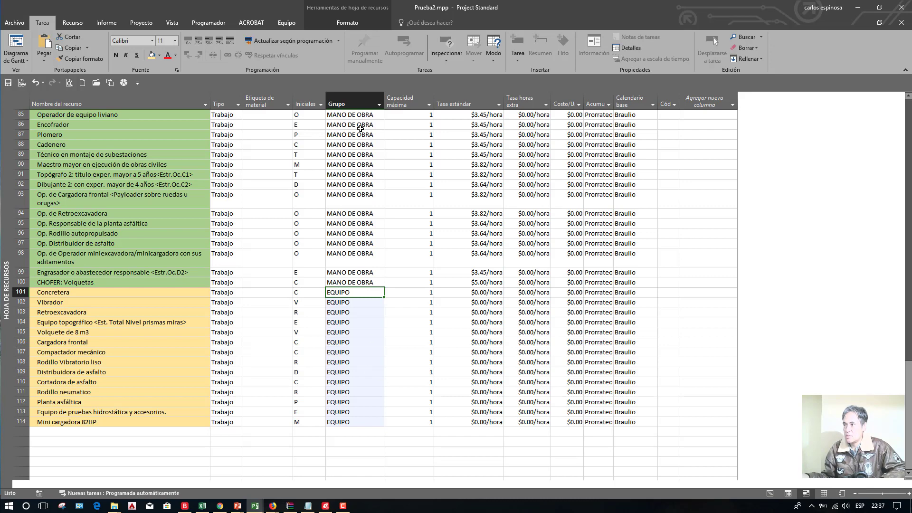
click(357, 92)
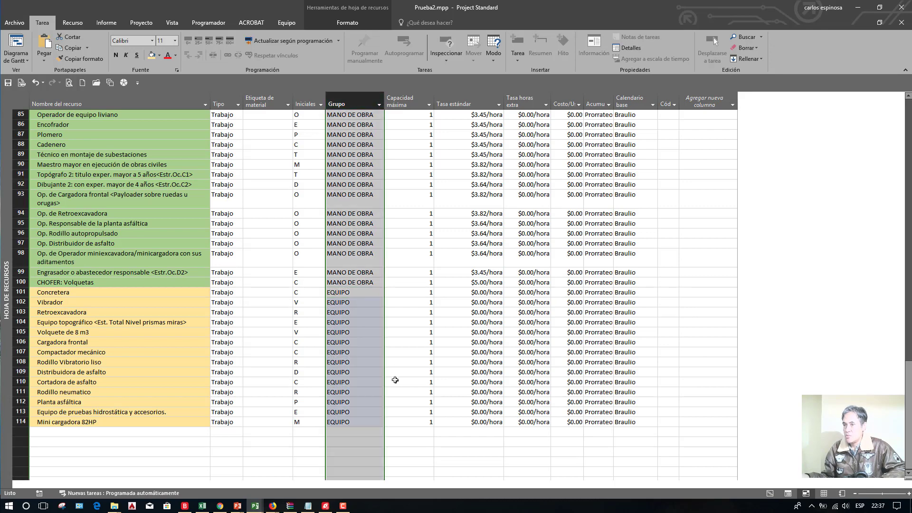
Step: Select Concretera's Tasa estándar cell, then switch to Excel and copy the costo actual / h values in I7:I20
click(480, 295)
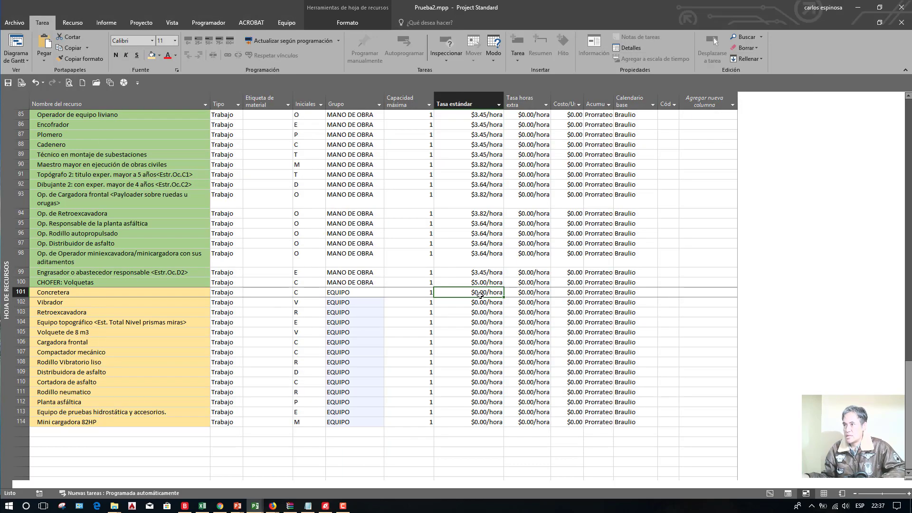
key(alt+Tab)
drag(451, 201, 459, 349)
key(ctrl+c)
Step: Switch back to Project and paste the hourly equipment costs as Datos de texto into Tasa estándar, starting at Concretera
key(alt+Tab)
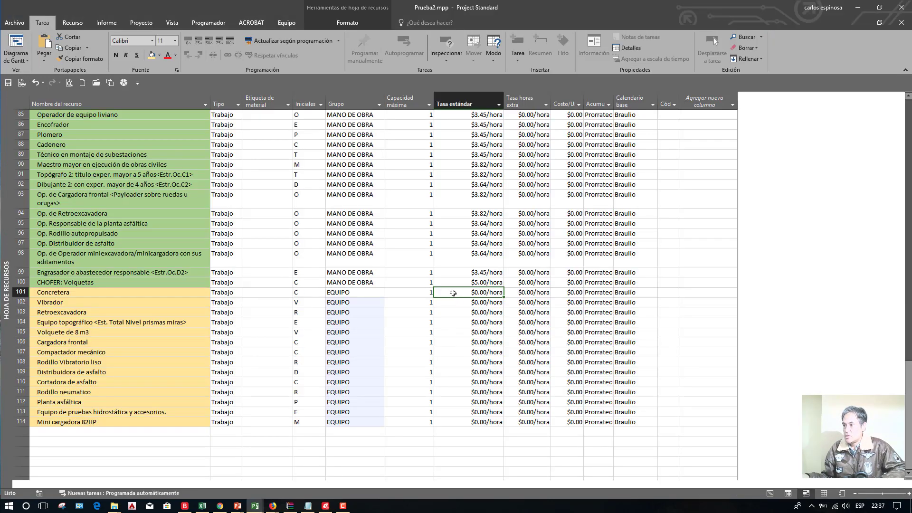
right_click(453, 293)
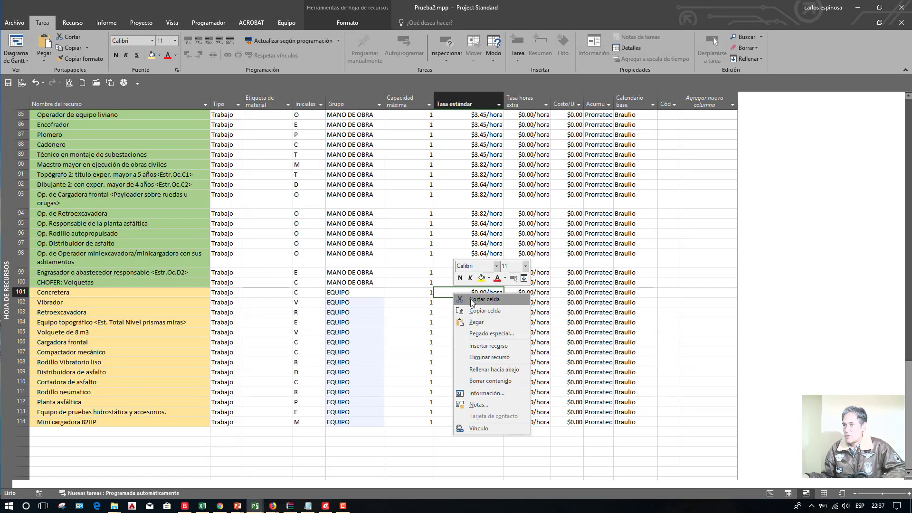
click(480, 333)
click(74, 59)
click(224, 35)
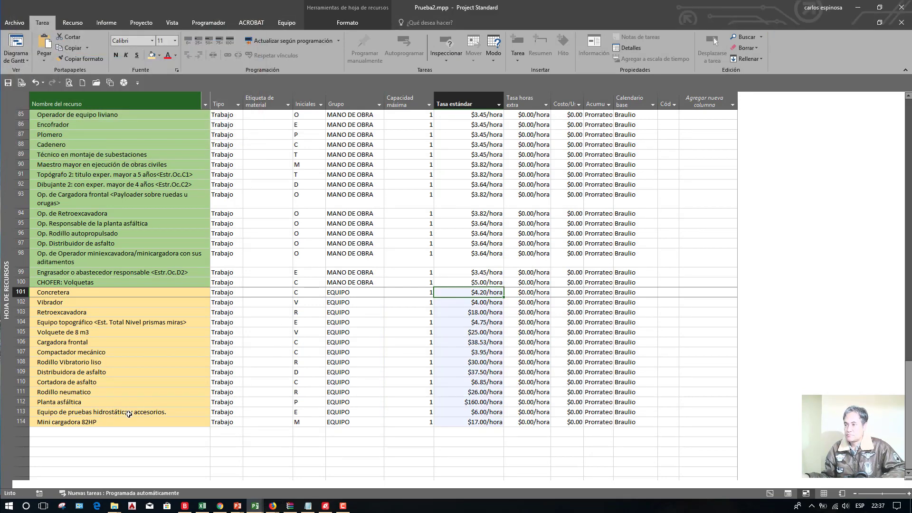
click(119, 436)
scroll(119, 436, down, 2)
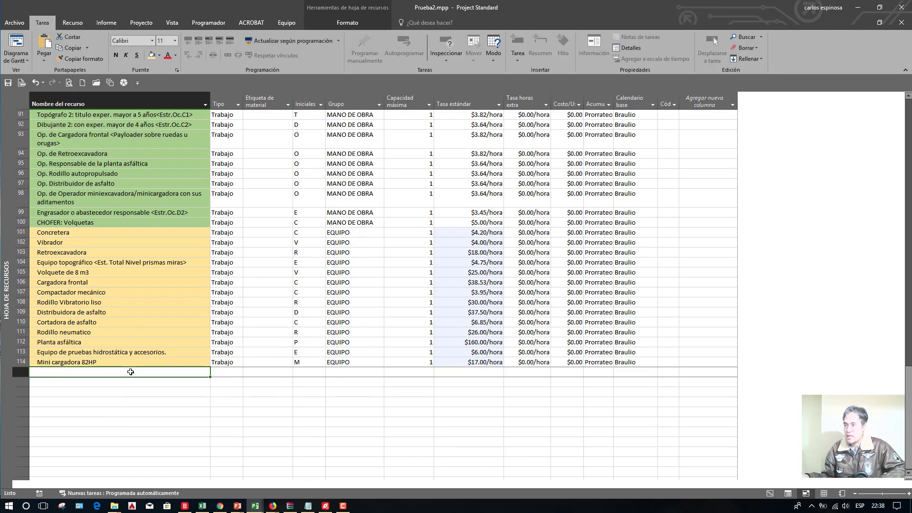
Step: Switch to Excel and clear the MS Project export data in column M of PRESUPUESTO for the supply and installation items, starting at M12
key(alt+Tab)
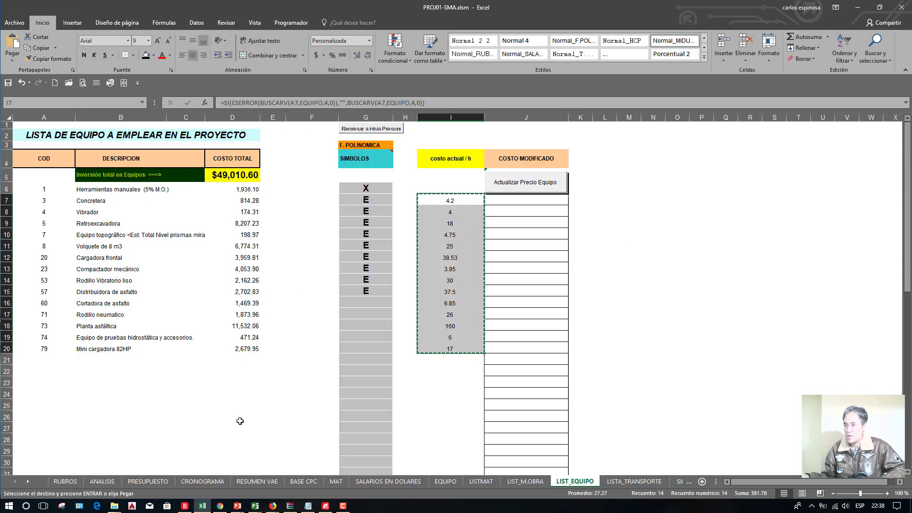
click(147, 481)
drag(656, 297, 657, 459)
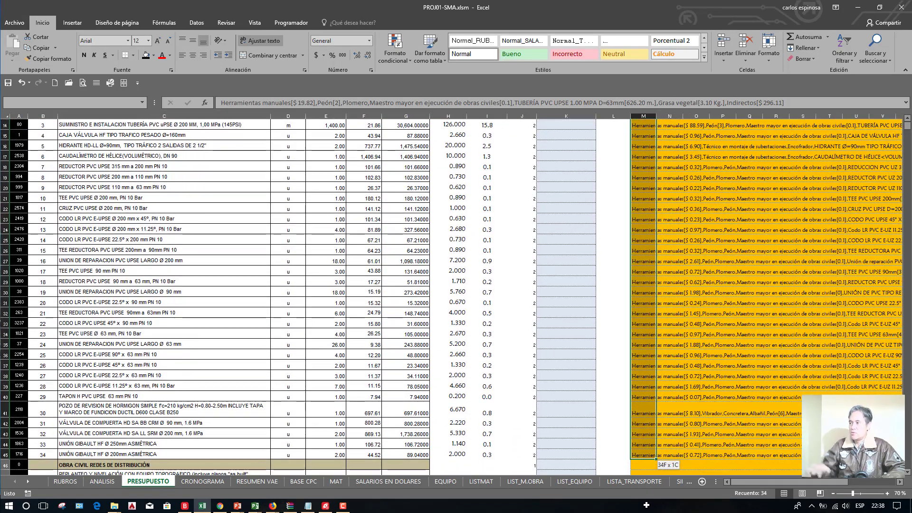
drag(646, 505, 646, 505)
key(Delete)
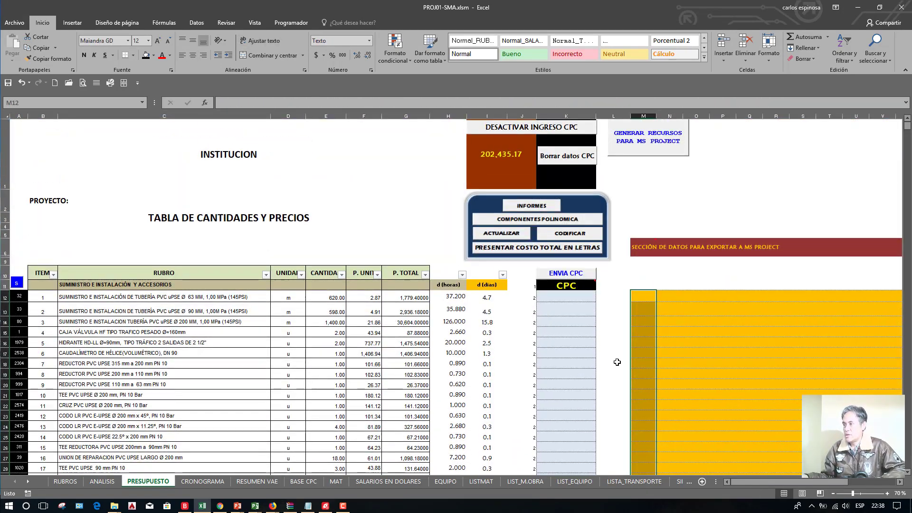
Step: Clear the remaining export data in column M from the OBRA CIVIL REDES DE DISTRIBUCIÓN items downward and return to cell A1
click(603, 343)
scroll(605, 361, down, 6)
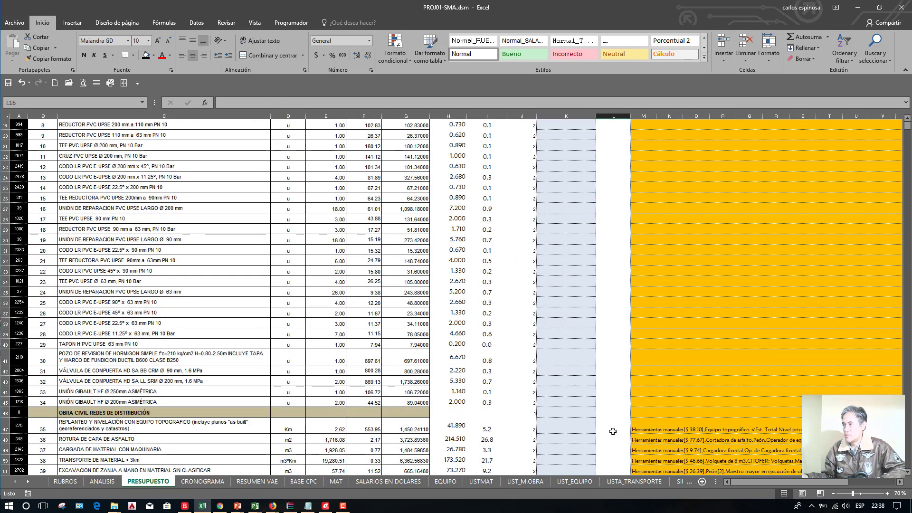
scroll(613, 431, down, 5)
drag(641, 256, 641, 512)
key(Delete)
key(ctrl+Home)
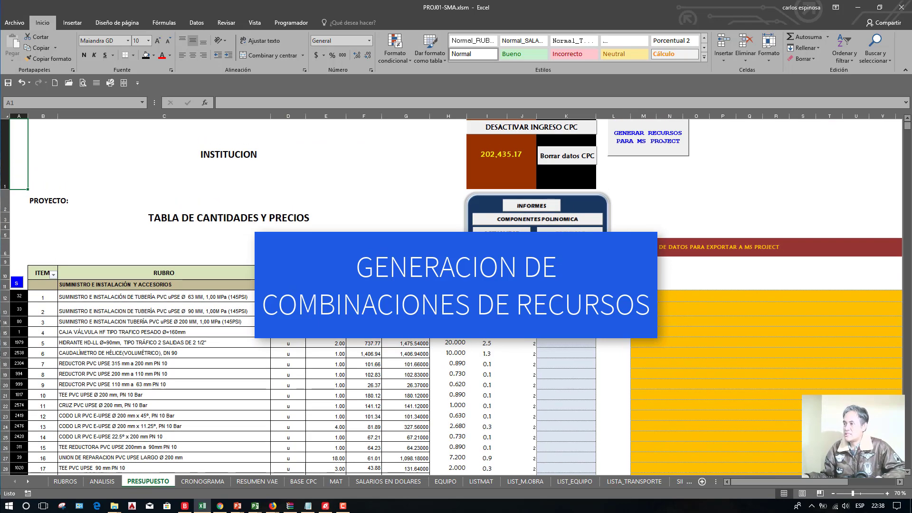
Step: Select M12, review the LISTMAT, LIST_M.OBRA, LIST_EQUIPO, LISTA_TRANSPORTE and ANALISIS sheets, and return to PRESUPUESTO
click(640, 296)
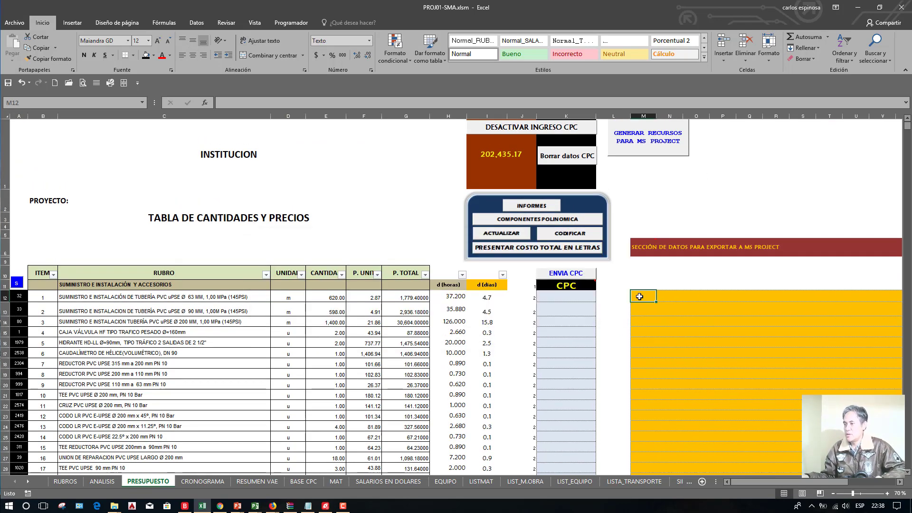
click(484, 482)
click(526, 481)
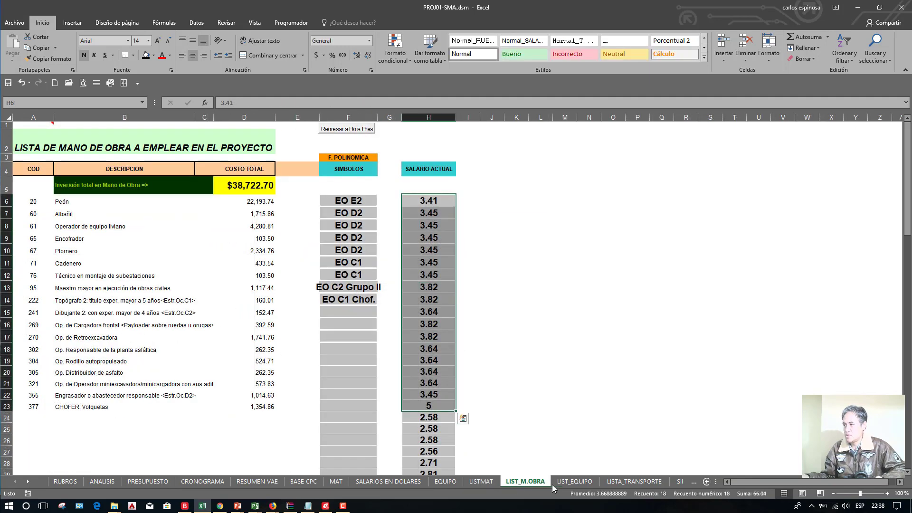
click(575, 482)
click(633, 482)
click(481, 482)
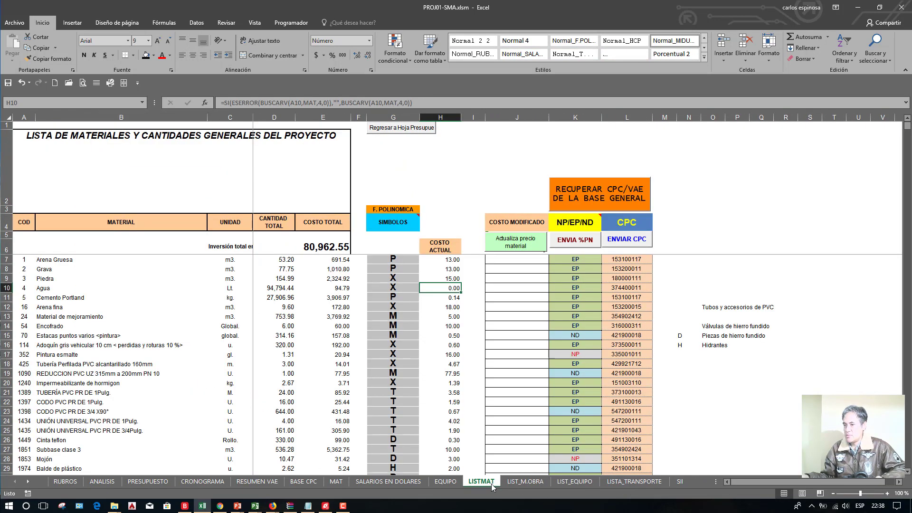
click(104, 481)
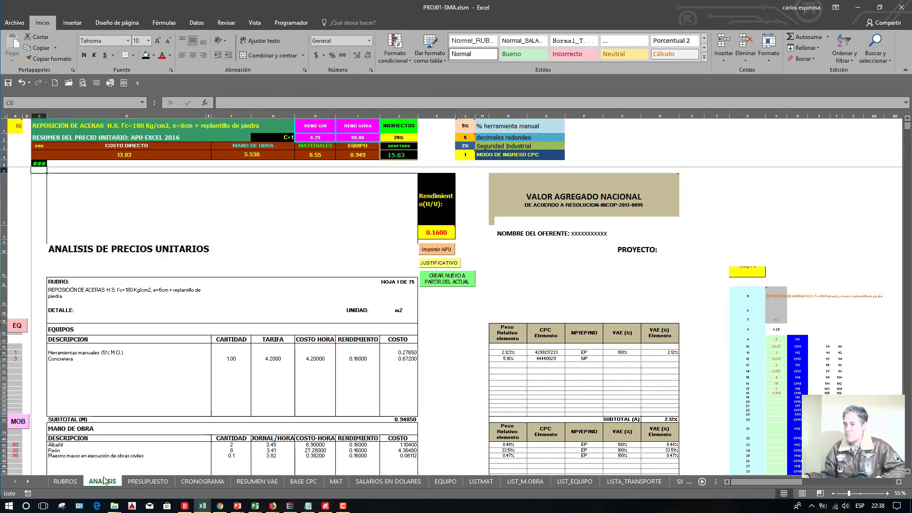
click(138, 482)
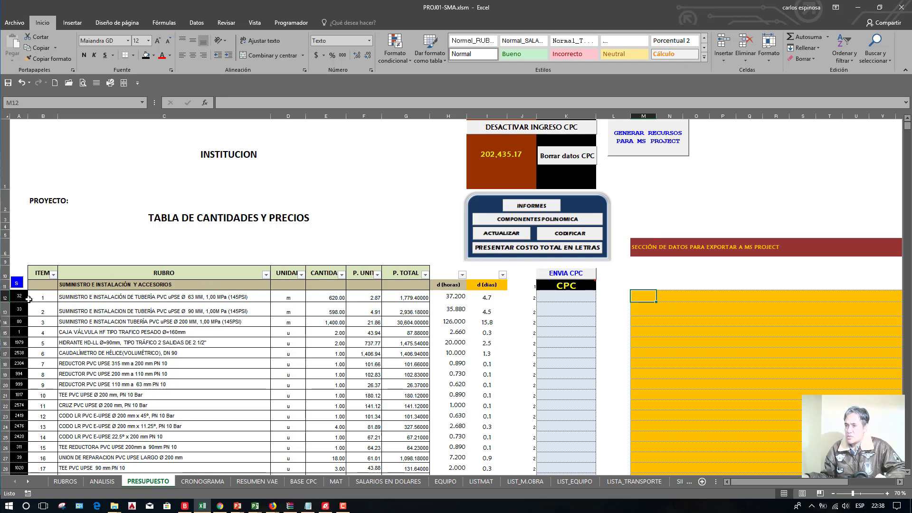
Step: Select all item codes in column A from A12 down and generate the resources for MS Project, accepting both dialogs
click(19, 297)
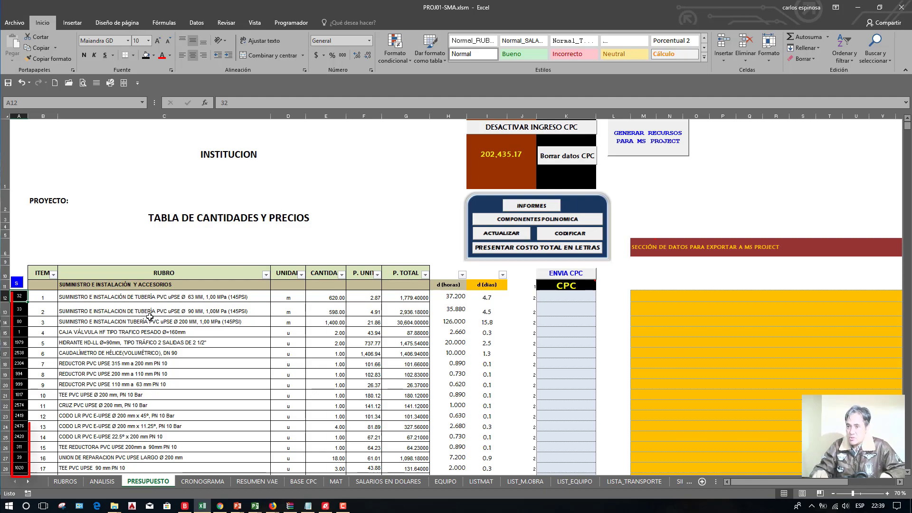
key(ctrl+shift+Down)
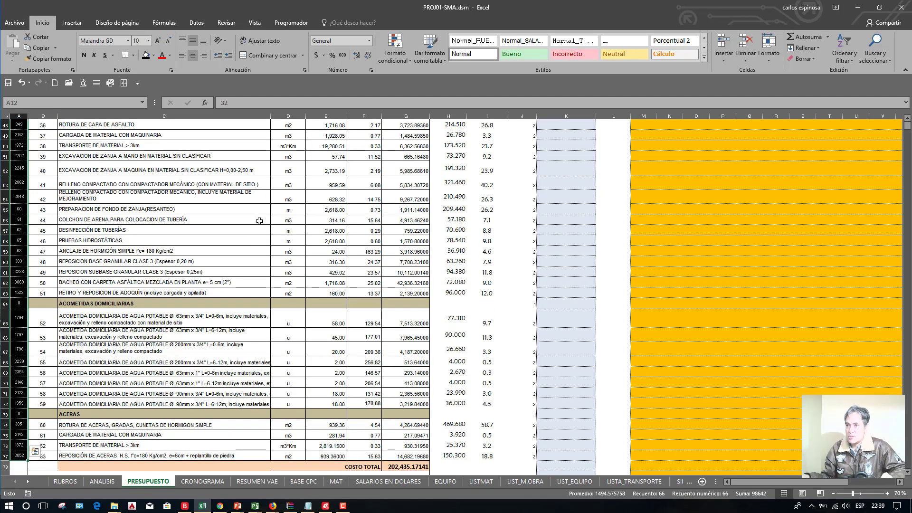
scroll(260, 220, up, 15)
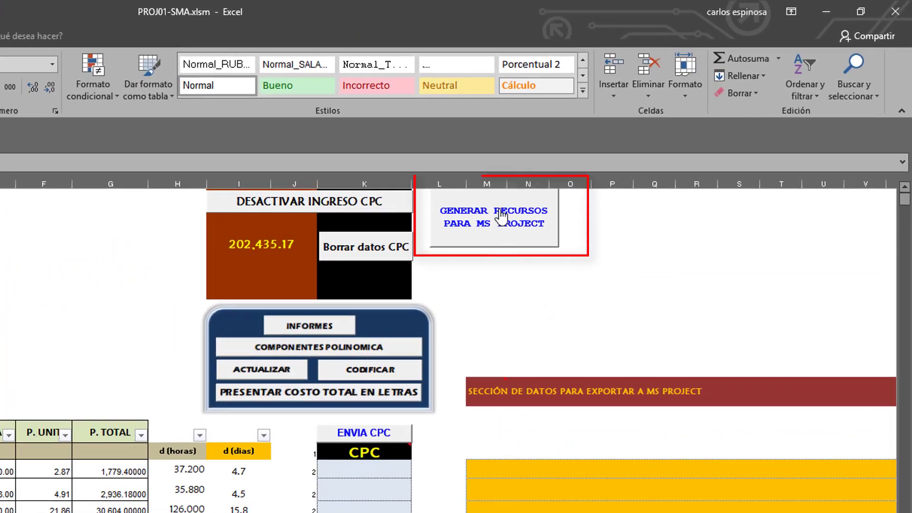
click(501, 216)
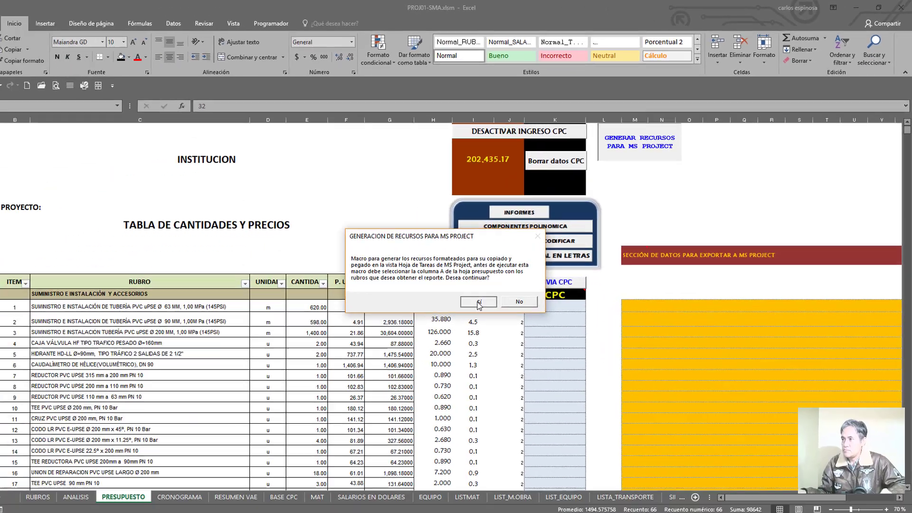
click(247, 463)
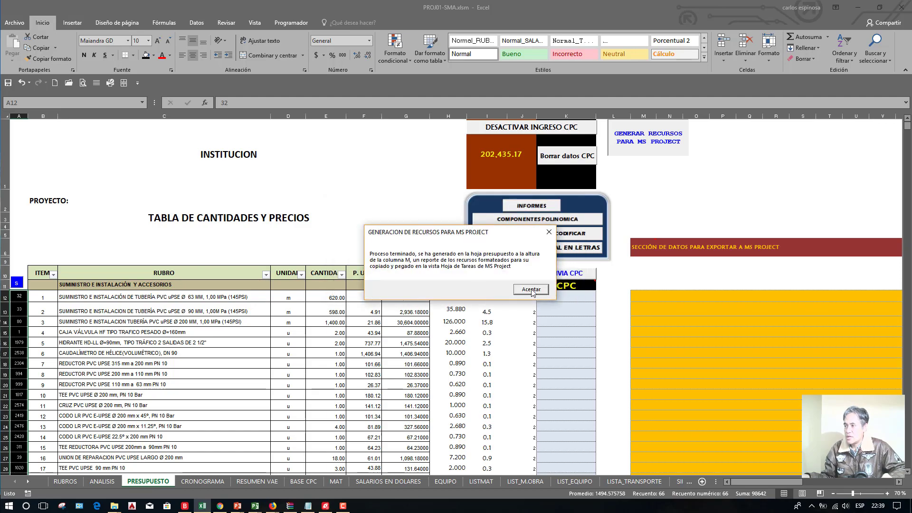
click(531, 290)
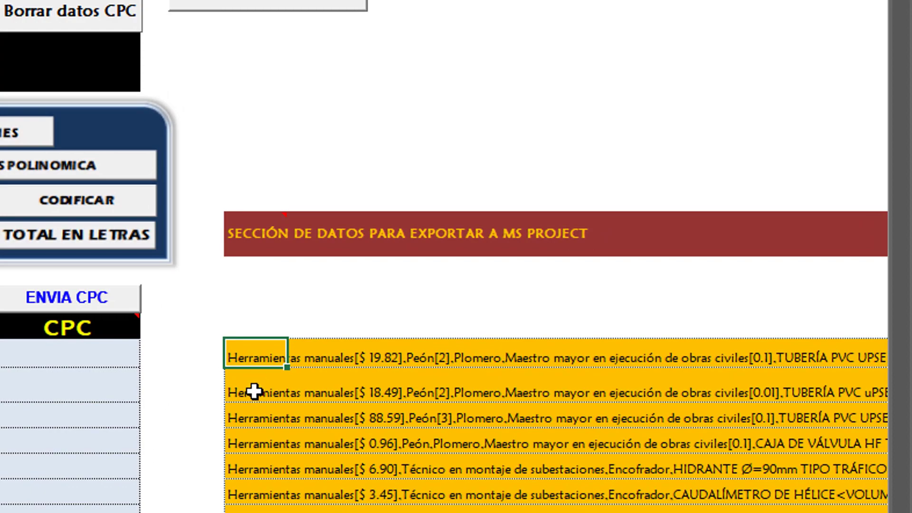
Step: Examine the generated resource combinations in column M of PRESUPUESTO item by item, and return to M12
click(308, 374)
click(253, 416)
click(255, 438)
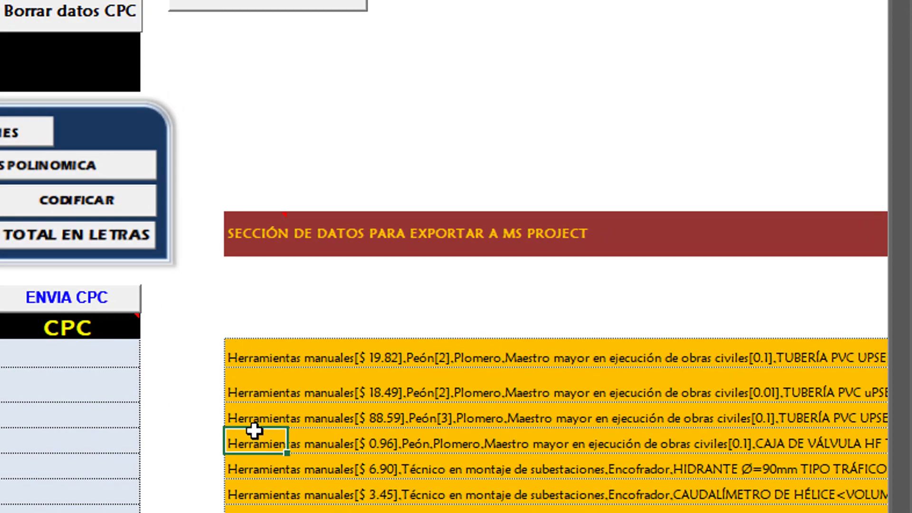
click(254, 362)
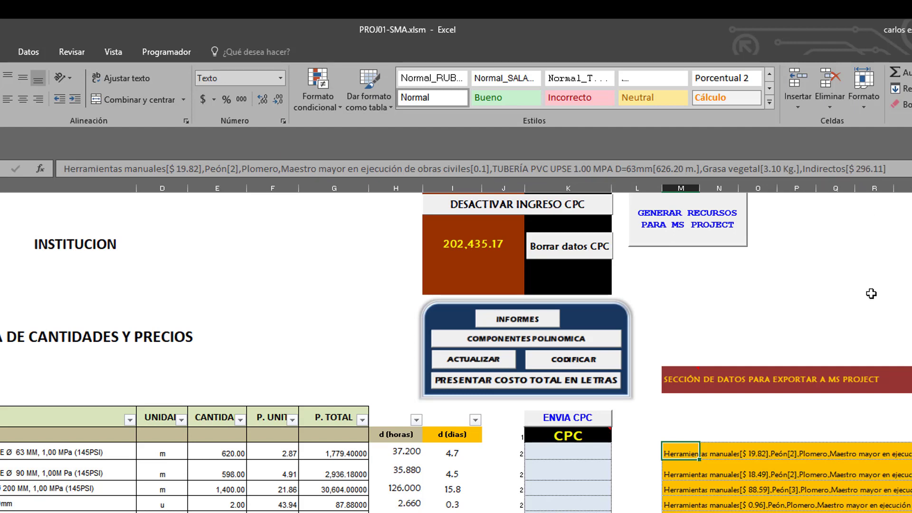
click(674, 474)
click(669, 489)
click(670, 512)
click(670, 512)
click(670, 512)
click(669, 512)
click(670, 512)
click(670, 512)
click(677, 447)
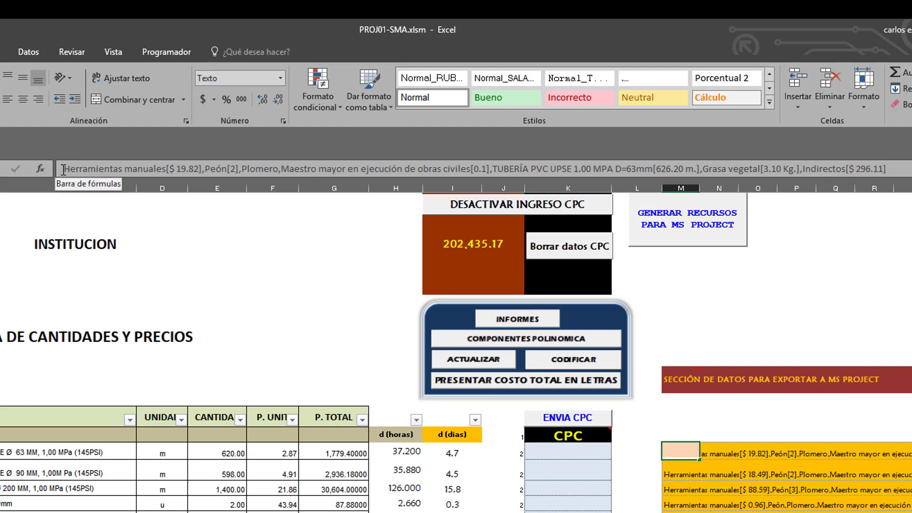
Step: Copy the text Herramientas manuales from M12 and paste it as Datos de texto into Project's first empty resource row below Mini cargadora 82HP
click(152, 170)
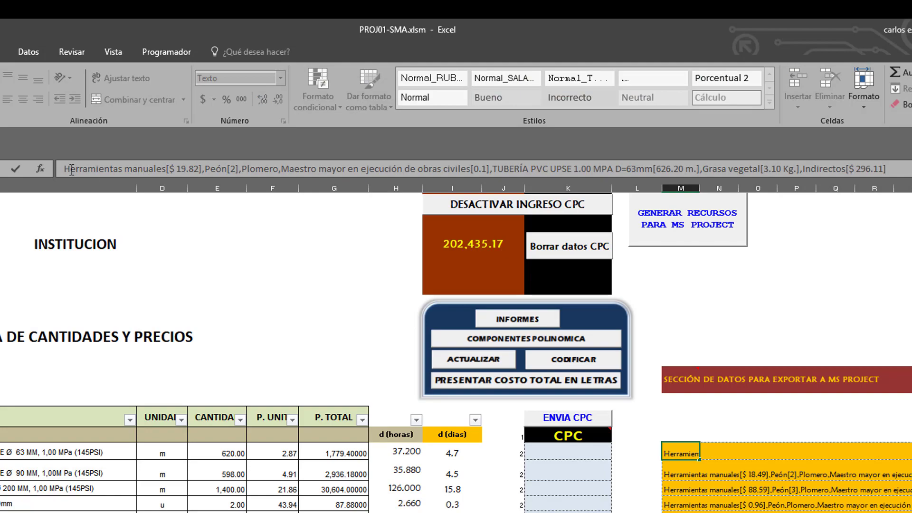
drag(62, 169, 165, 169)
key(super+c)
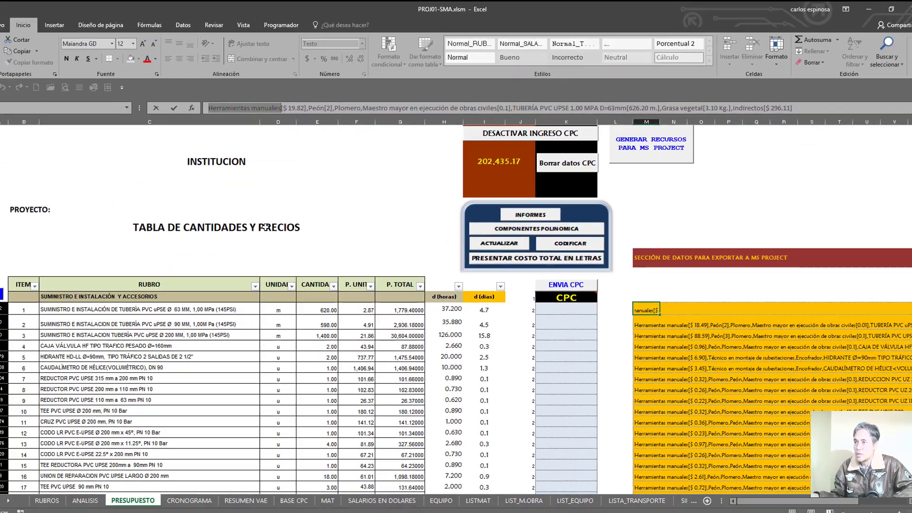
key(alt+Tab)
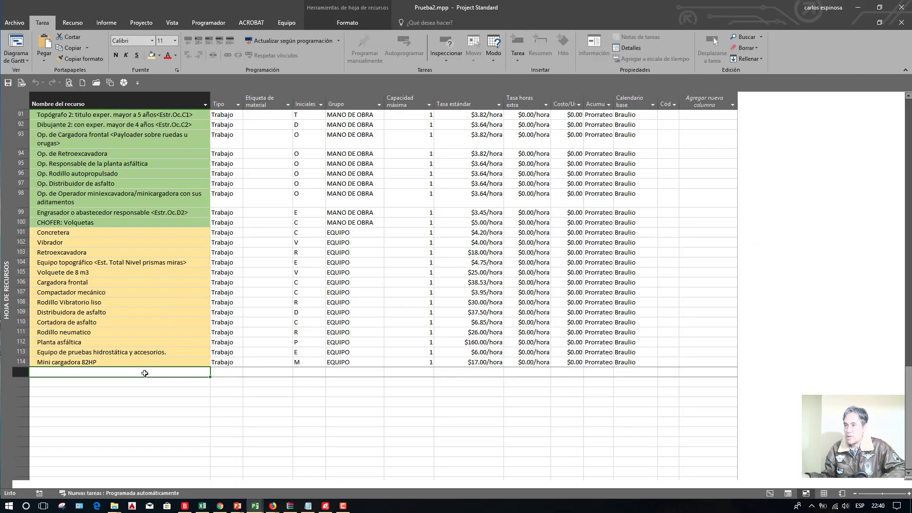
right_click(145, 373)
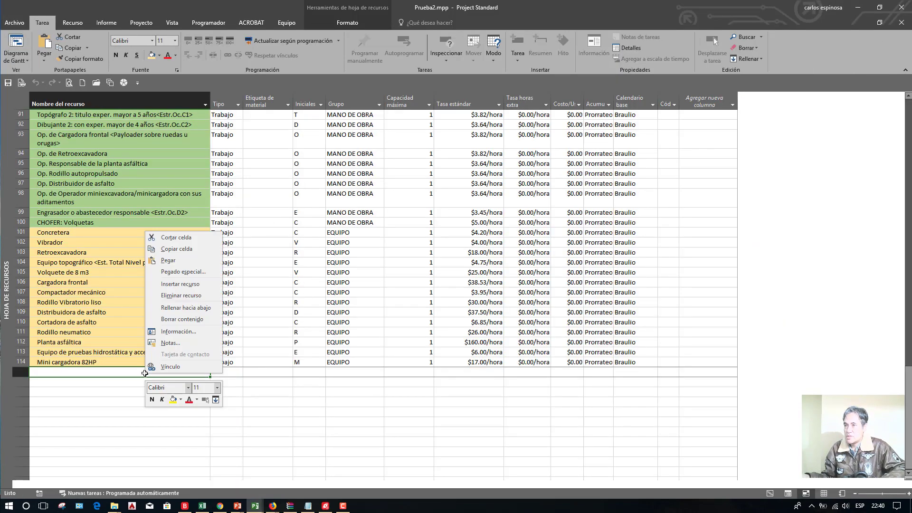
click(180, 269)
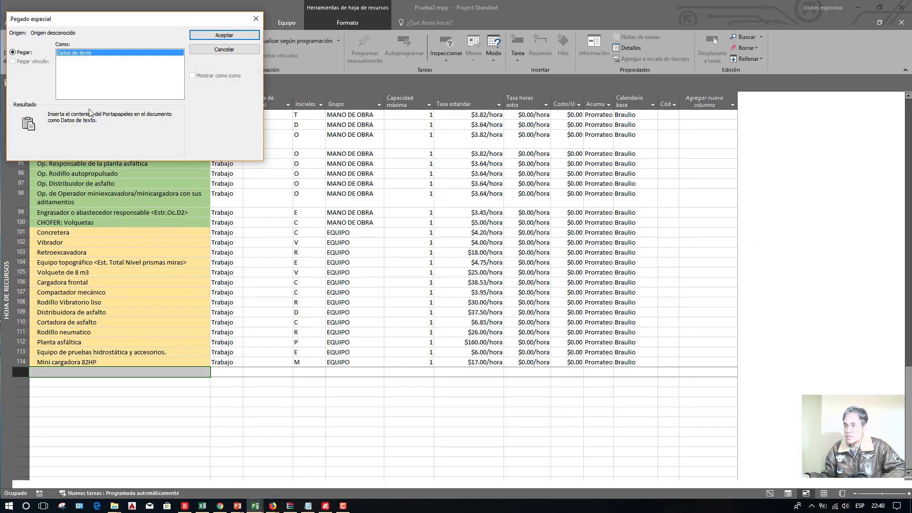
click(225, 35)
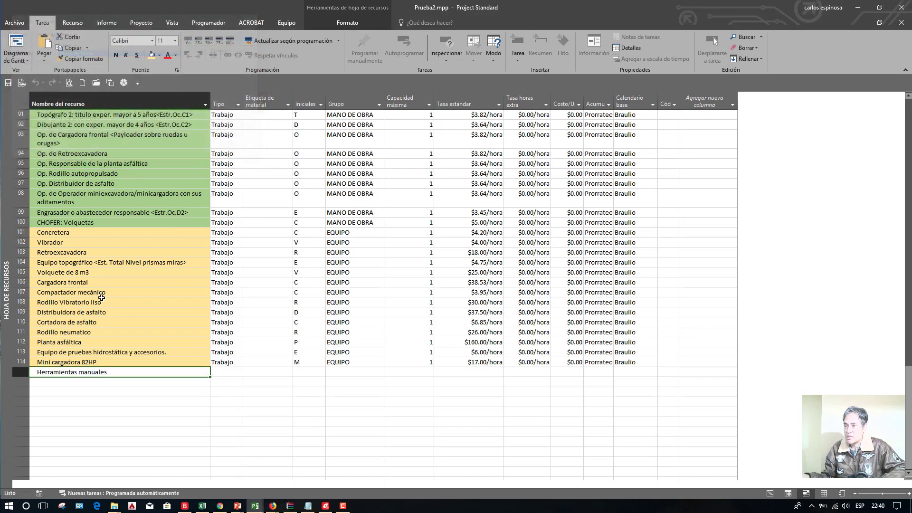
Step: Set the resource type of Herramientas manuales to Costo
click(241, 373)
click(239, 372)
click(223, 394)
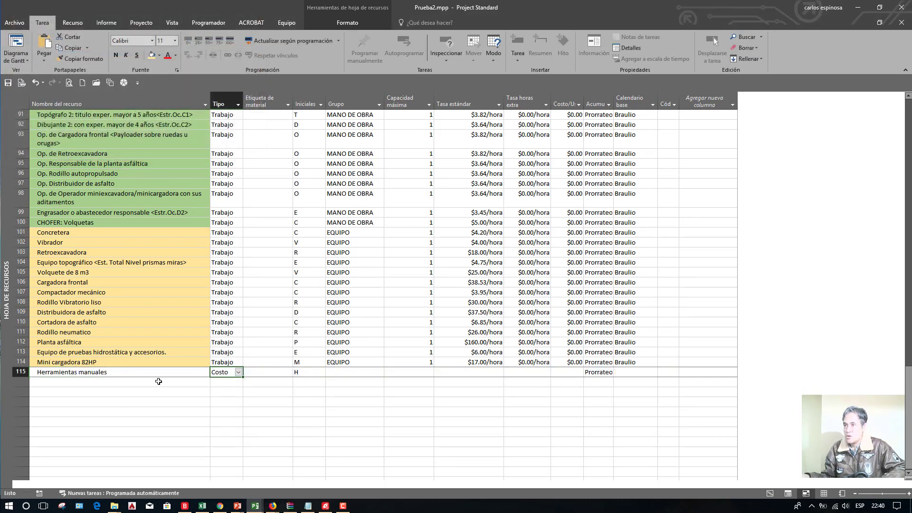
Step: Copy the text Indirectos from M12 in Excel and paste it as Datos de texto into the Project resource row below Herramientas manuales
key(alt+Tab)
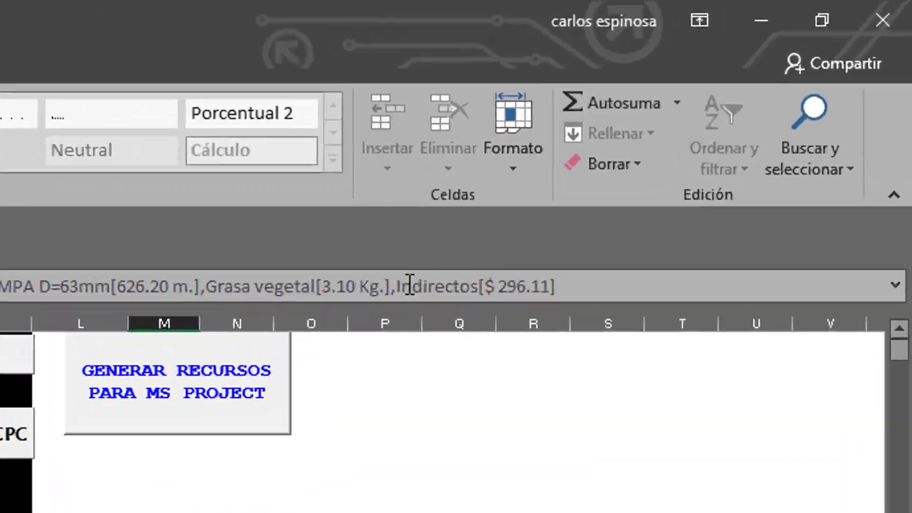
drag(727, 102, 729, 103)
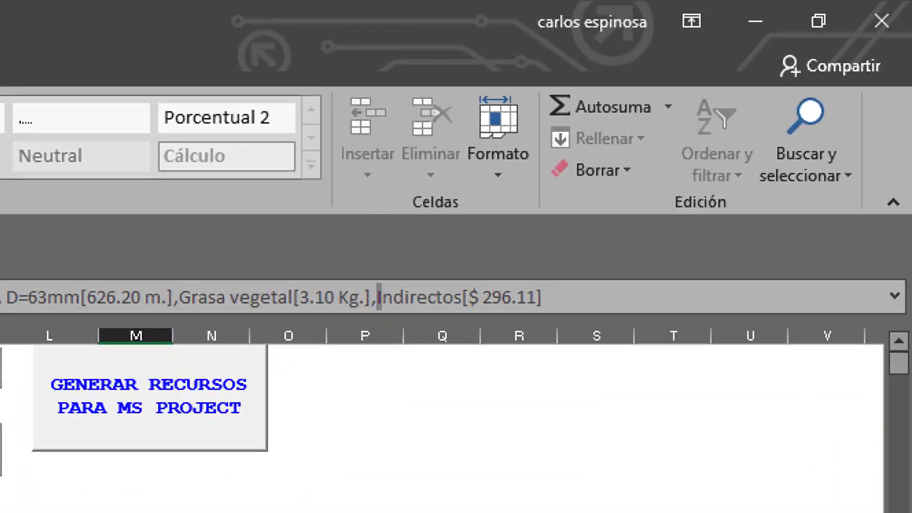
drag(378, 297, 462, 297)
key(super+c)
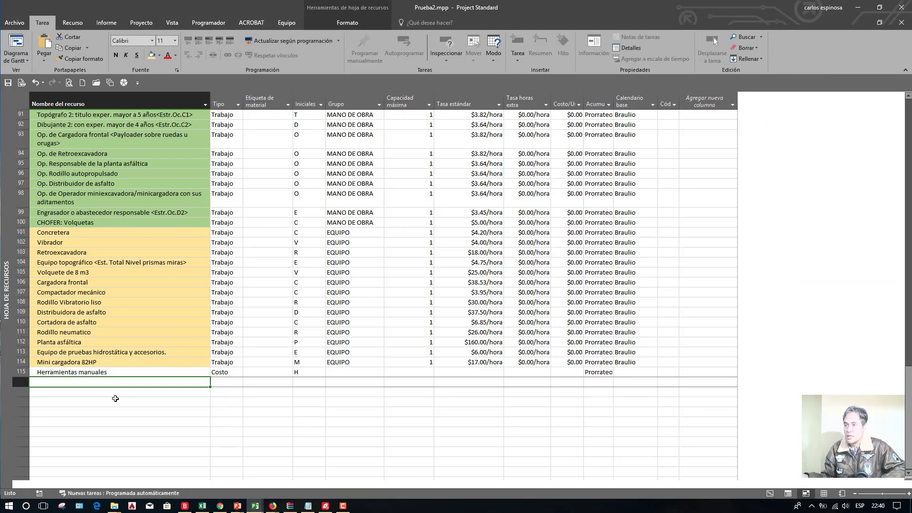
right_click(105, 384)
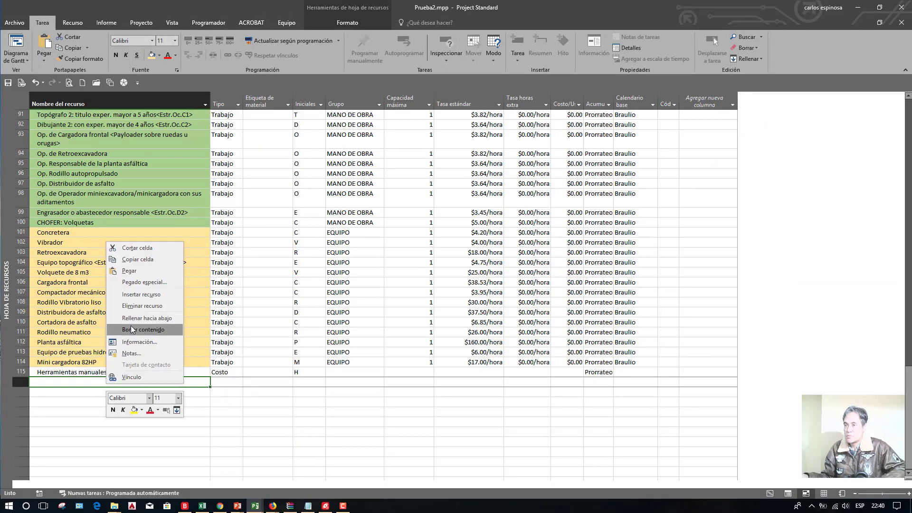
click(139, 282)
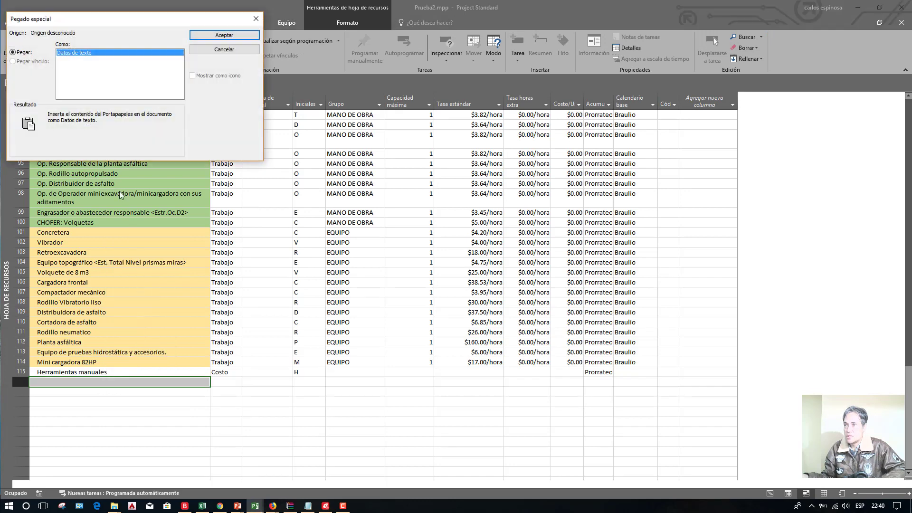
click(223, 35)
Step: Set the resource type of Indirectos to Costo
click(227, 382)
click(239, 382)
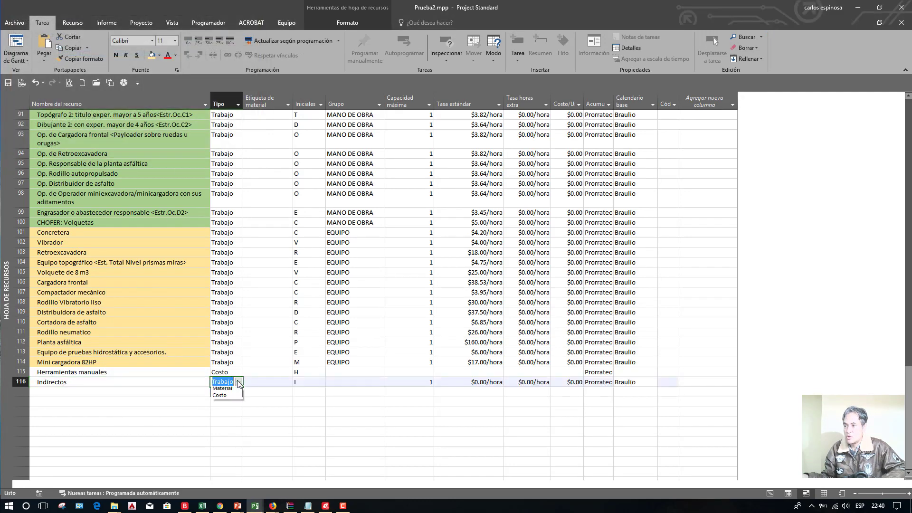
click(162, 382)
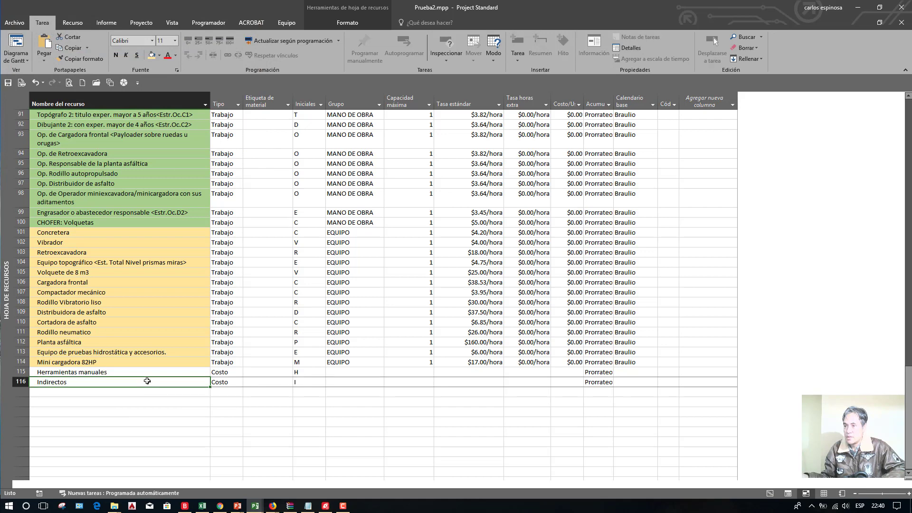
Step: Fill the Herramientas manuales and Indirectos name cells with the standard light blue color
drag(150, 372, 153, 378)
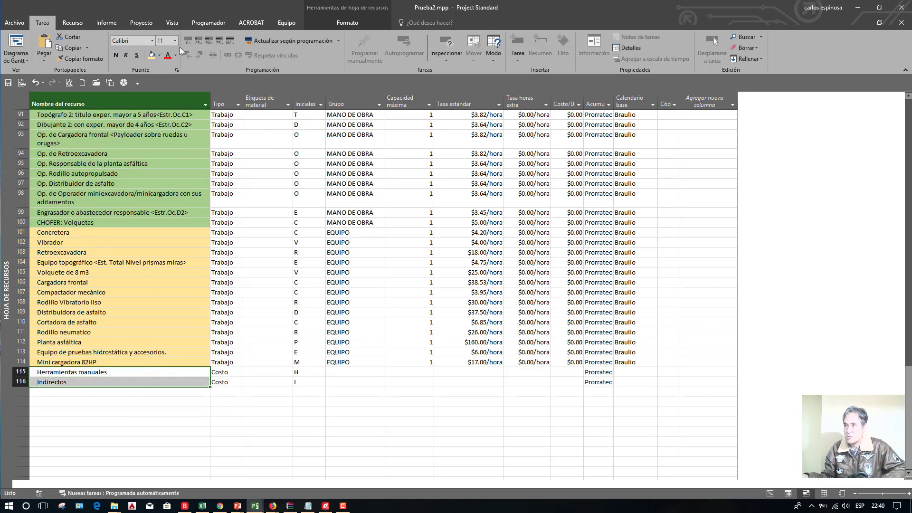
click(159, 57)
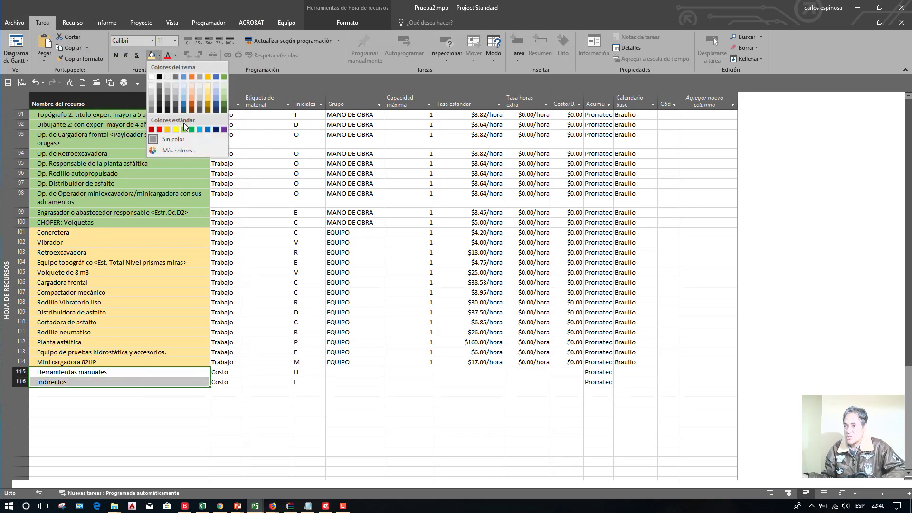
click(199, 129)
click(141, 415)
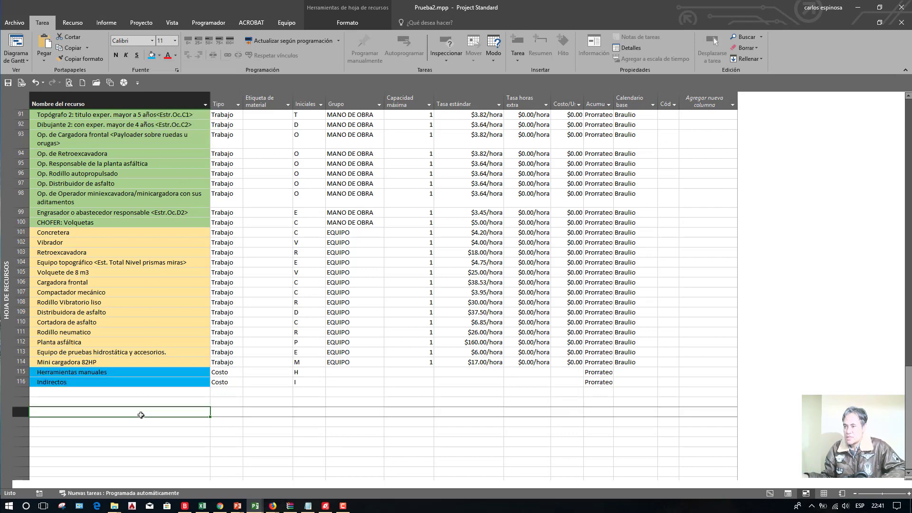
Step: Switch to Excel to check the export data in column M of PRESUPUESTO, and return to Project
key(alt+Tab)
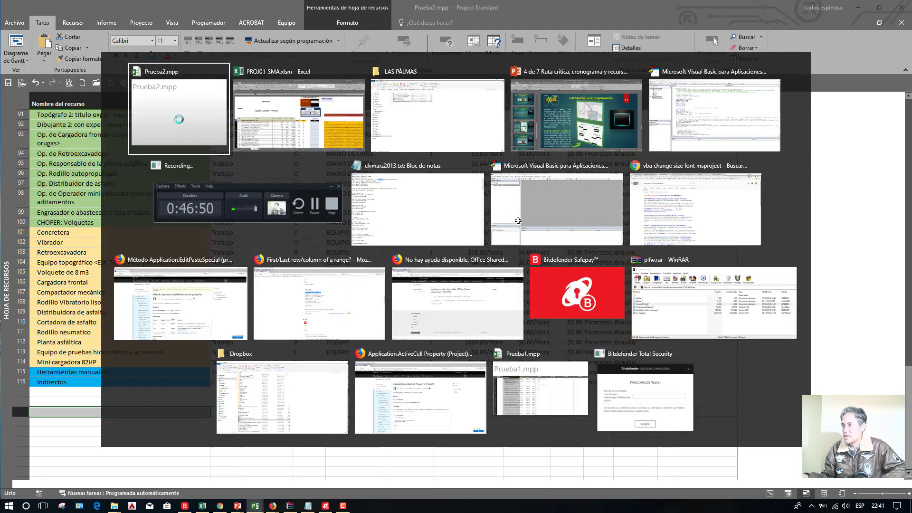
key(Return)
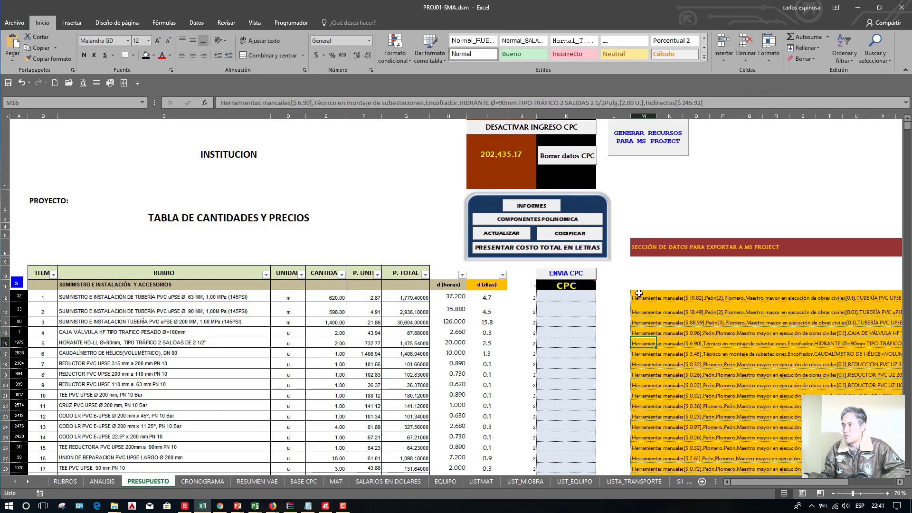
key(Return)
key(alt+Tab)
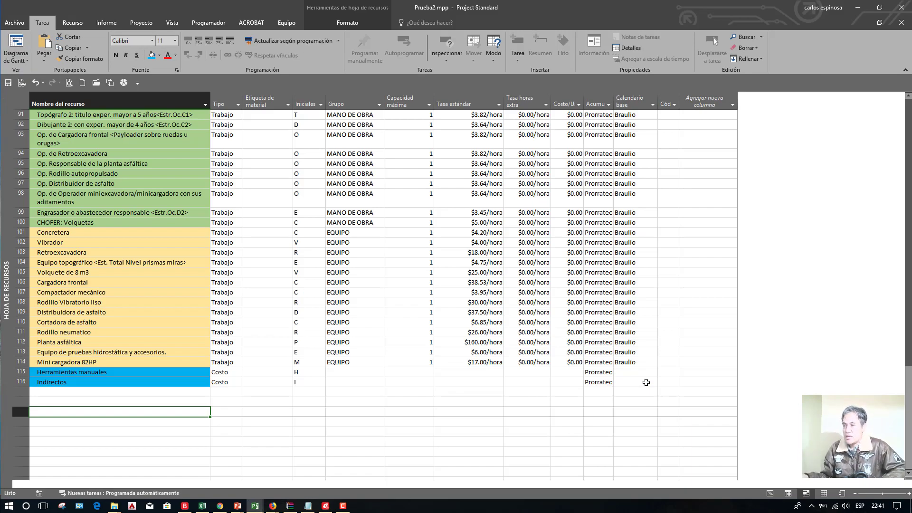
Step: Review the whole resource sheet, from the materials through labour and equipment to the two cost resources
scroll(86, 355, up, 20)
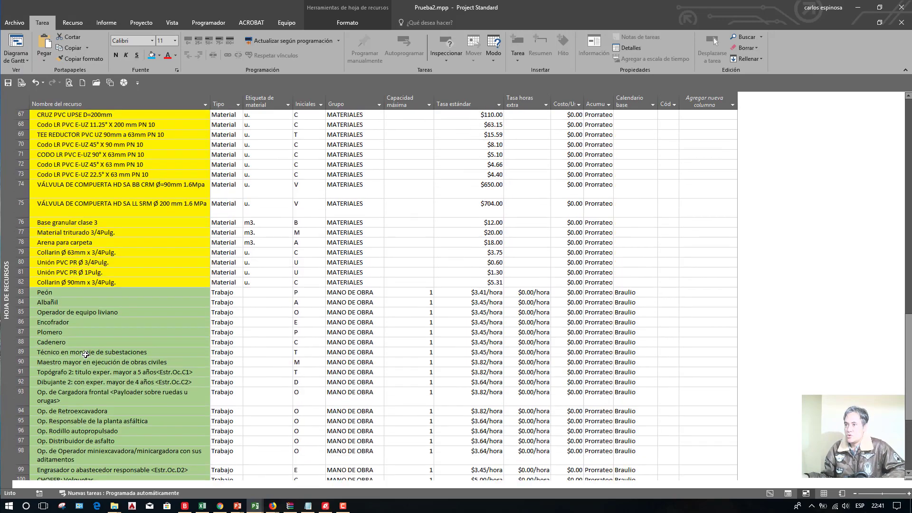
scroll(179, 356, up, 1)
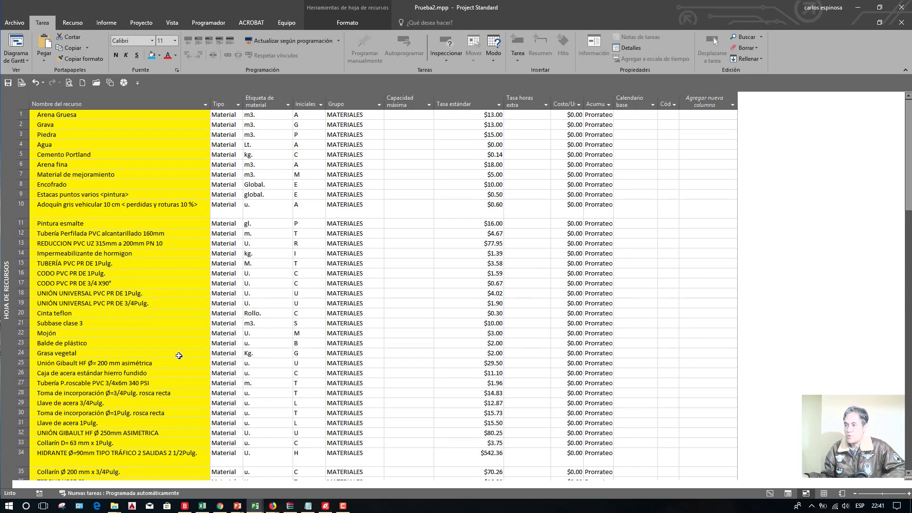
scroll(178, 356, down, 20)
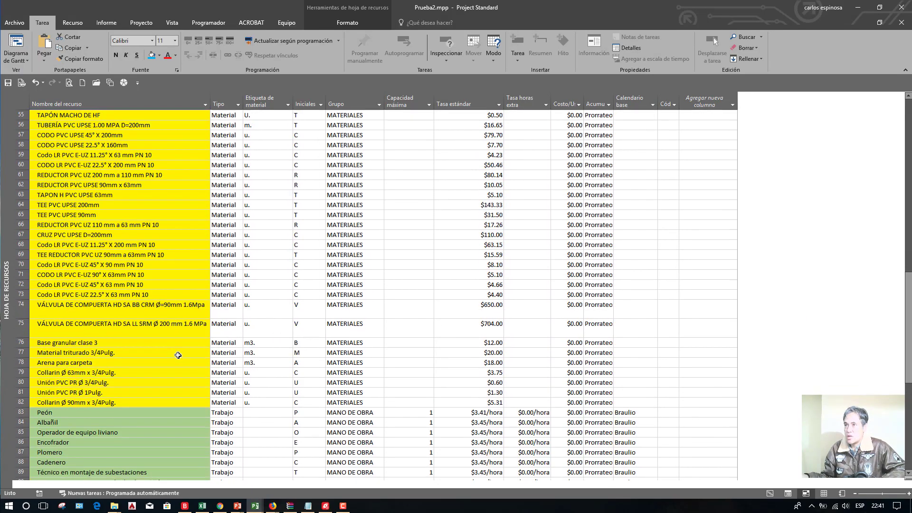
scroll(179, 355, up, 9)
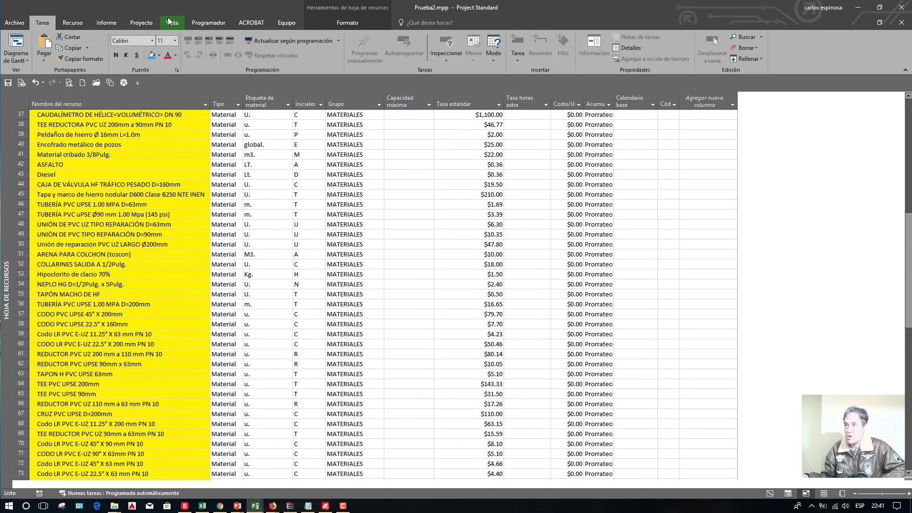
click(169, 20)
click(137, 376)
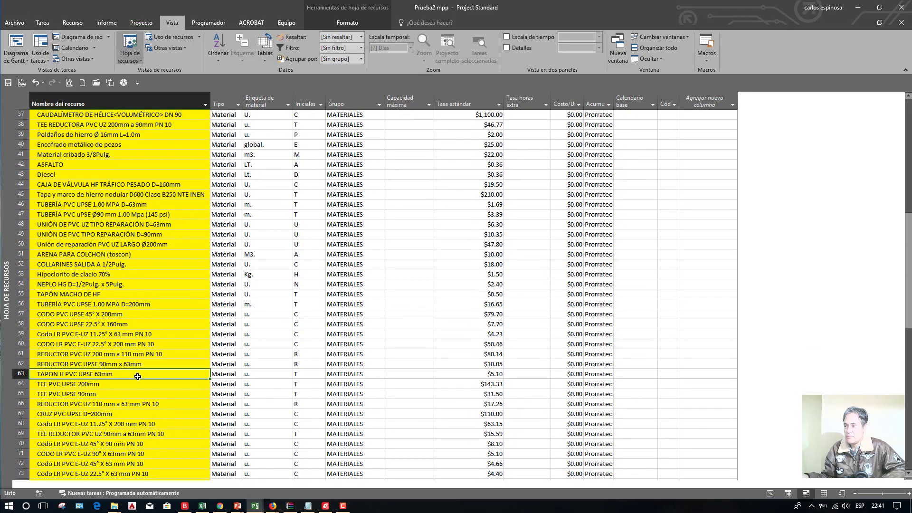
scroll(139, 376, down, 13)
scroll(138, 377, down, 8)
scroll(138, 377, up, 20)
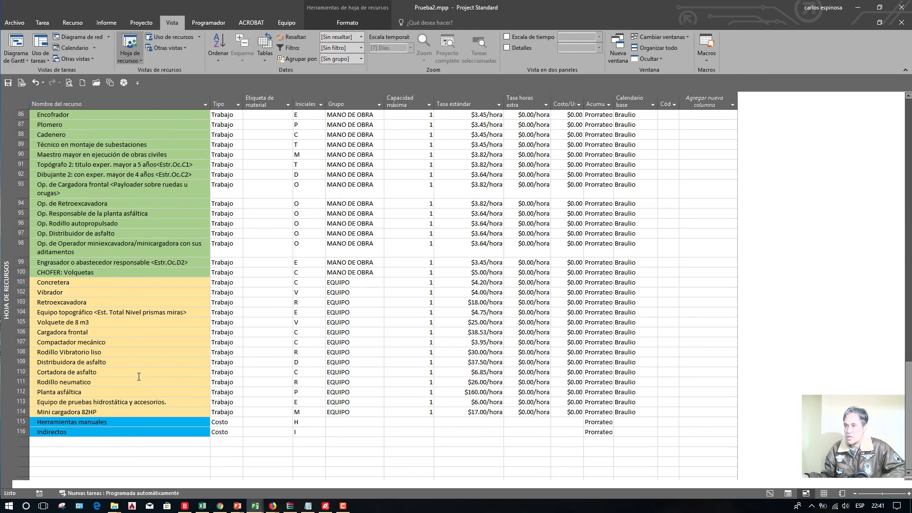
Step: Switch from the resource sheet to the Gantt chart and widen the task table beyond the Predecesoras column
scroll(138, 377, up, 12)
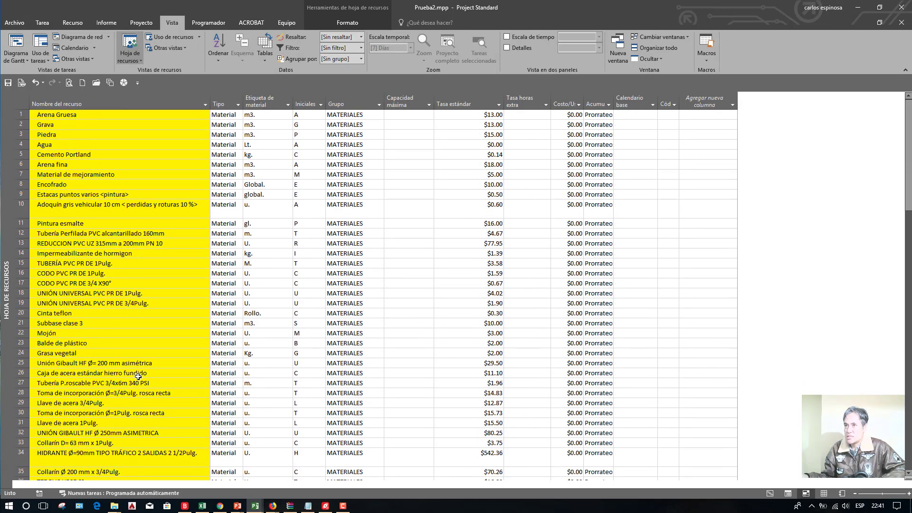
click(18, 42)
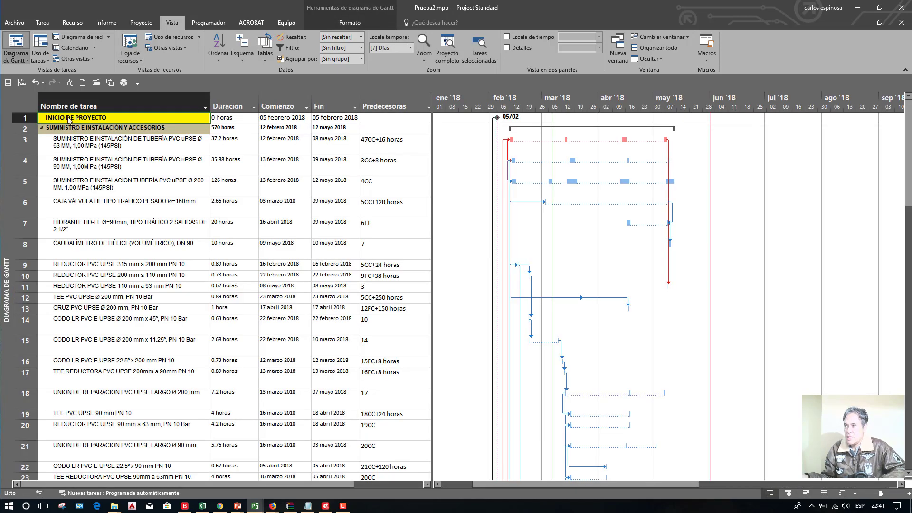
drag(430, 134, 578, 168)
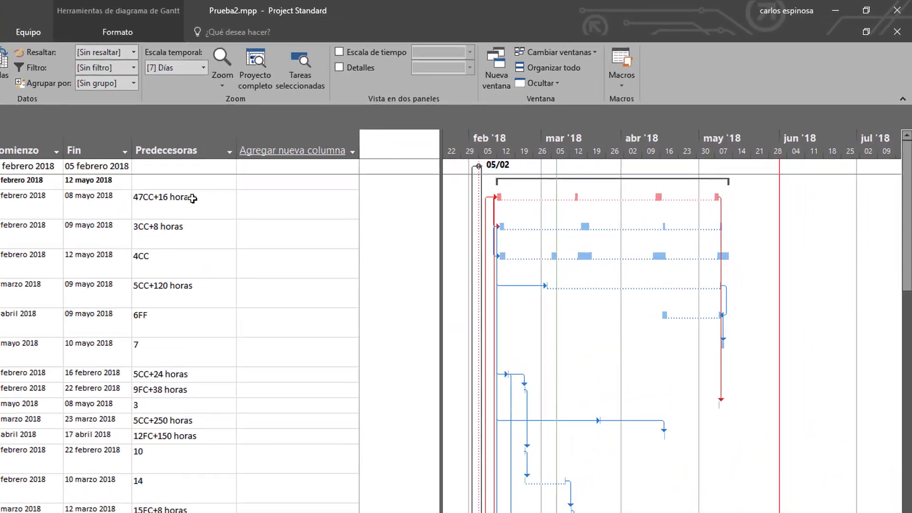
Step: Add the Nombres de los recursos column to the task table after Predecesoras
click(493, 204)
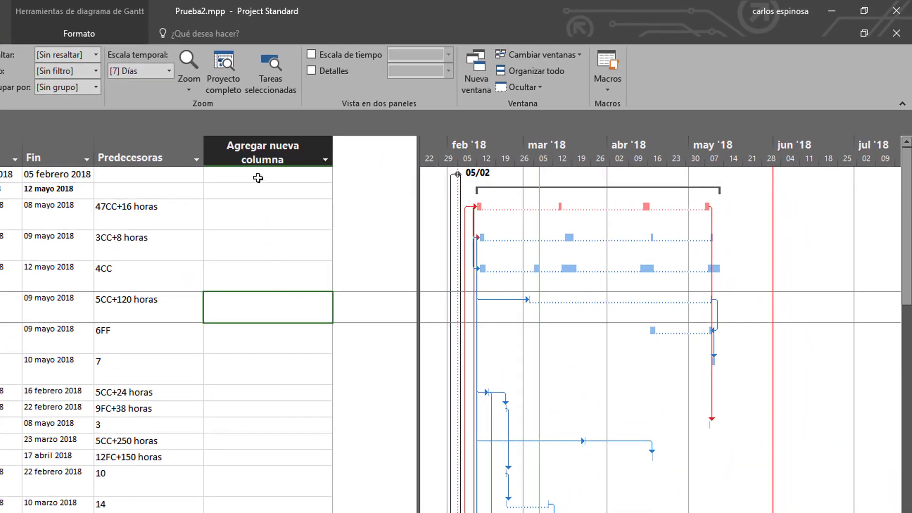
click(248, 143)
right_click(248, 143)
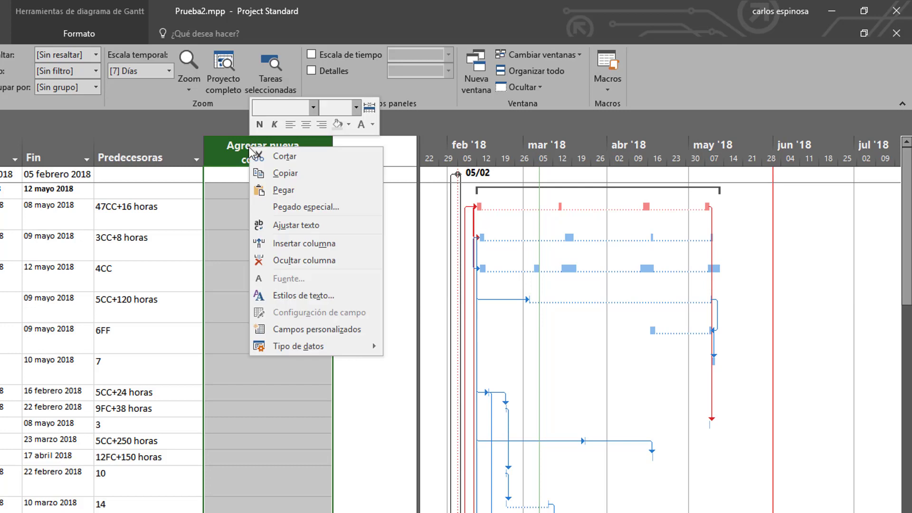
click(237, 366)
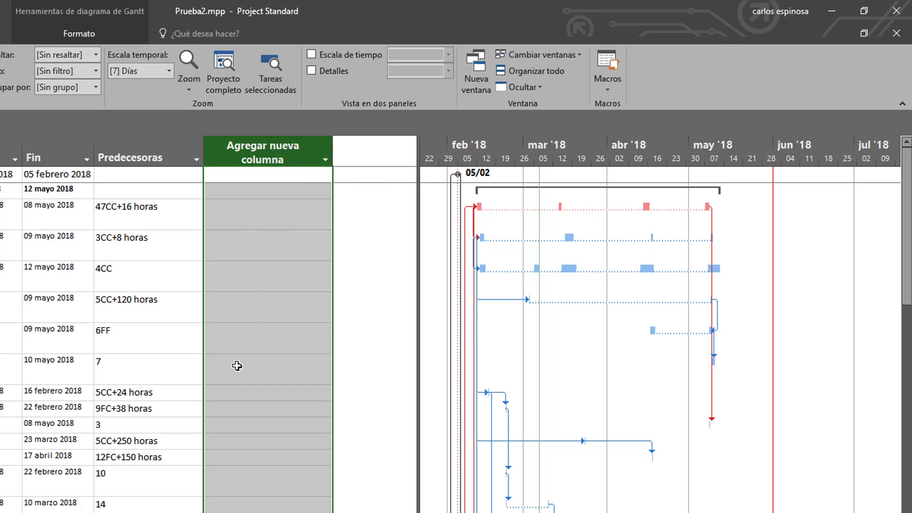
right_click(253, 157)
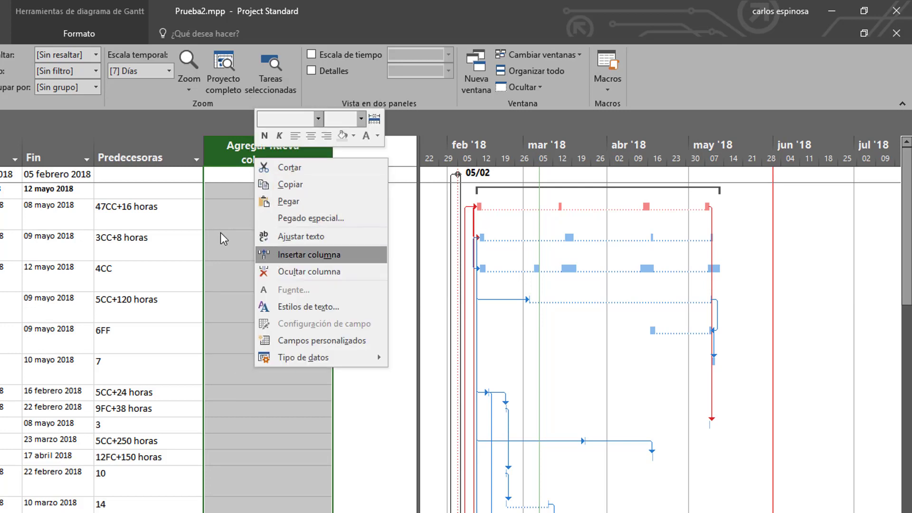
click(237, 219)
click(325, 158)
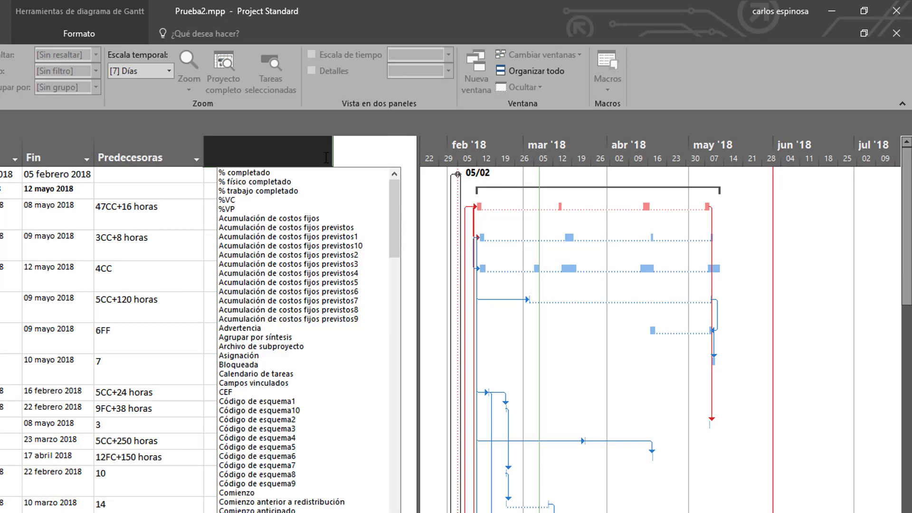
text(NOMBRE)
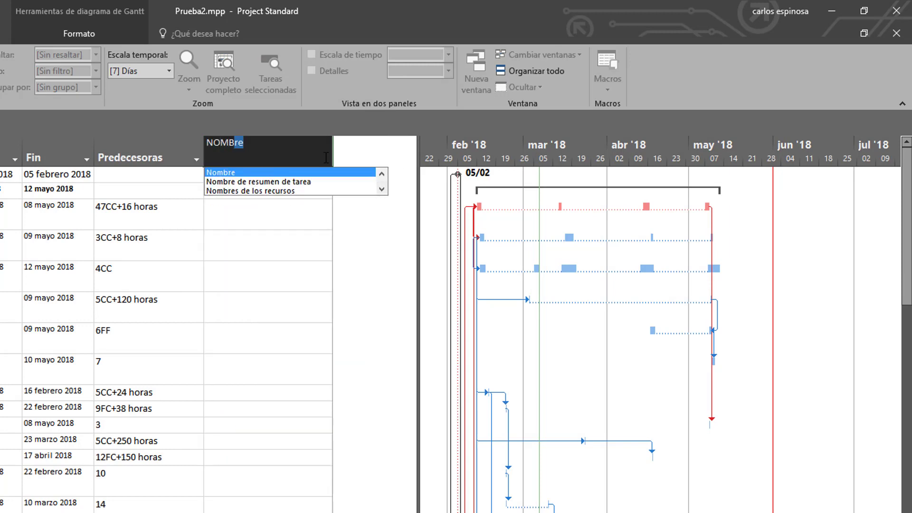
key(Down)
key(Down)
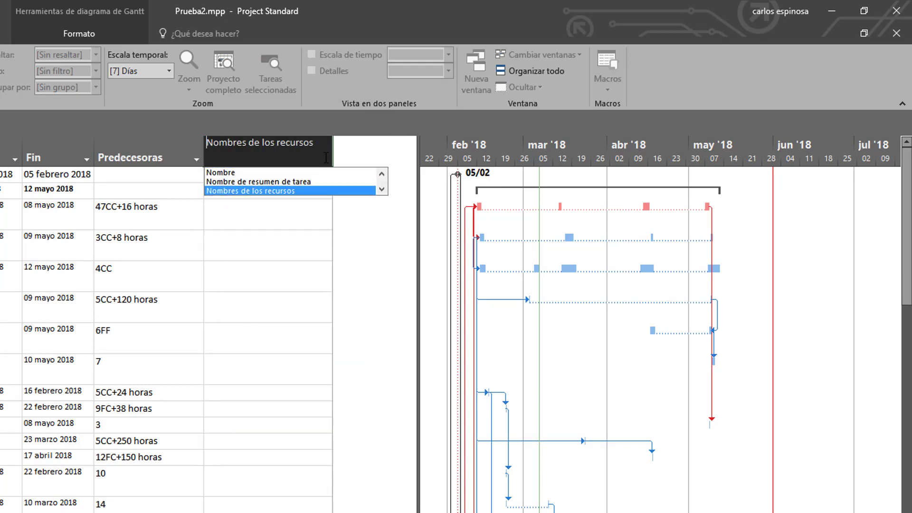
key(Return)
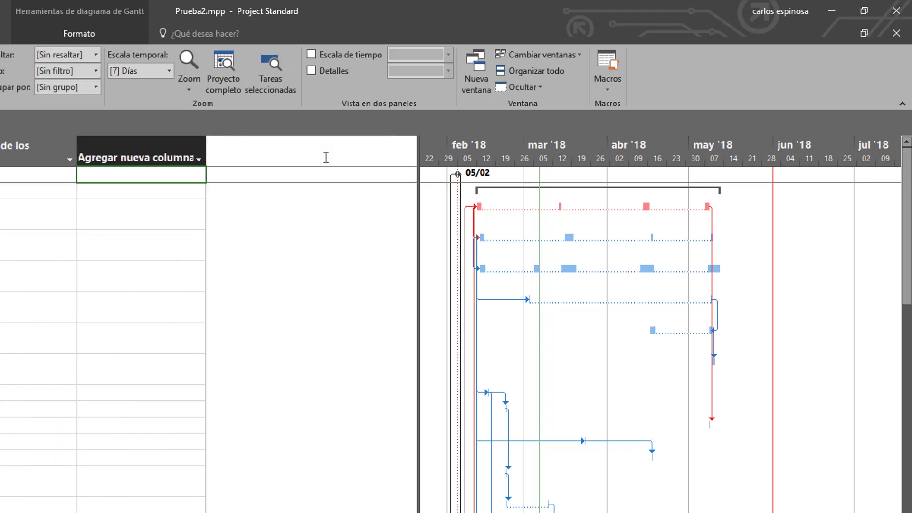
Step: Add the Costo column to the task table after Nombres de los recursos
click(16, 256)
click(176, 157)
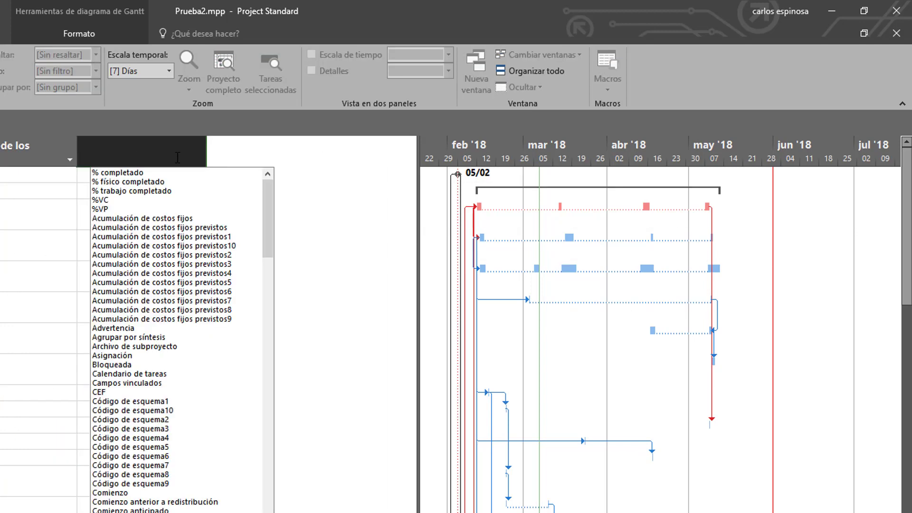
text(COSTO)
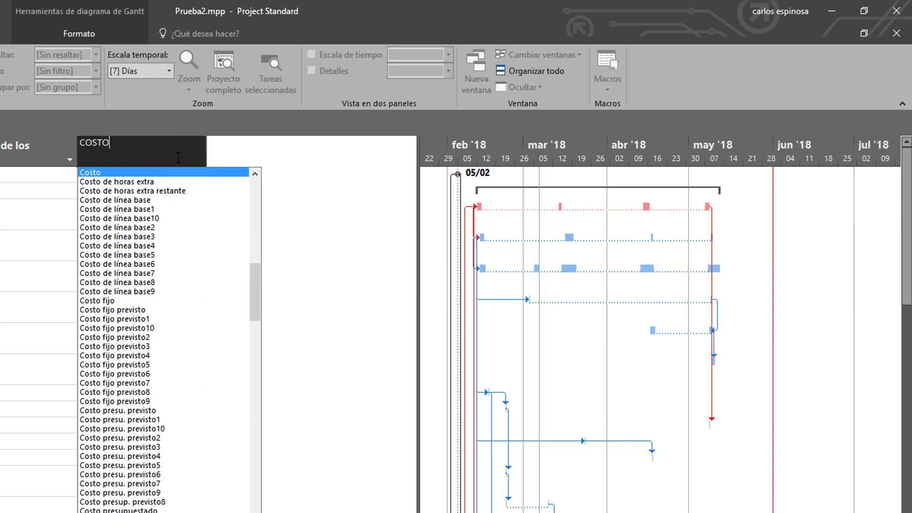
key(Return)
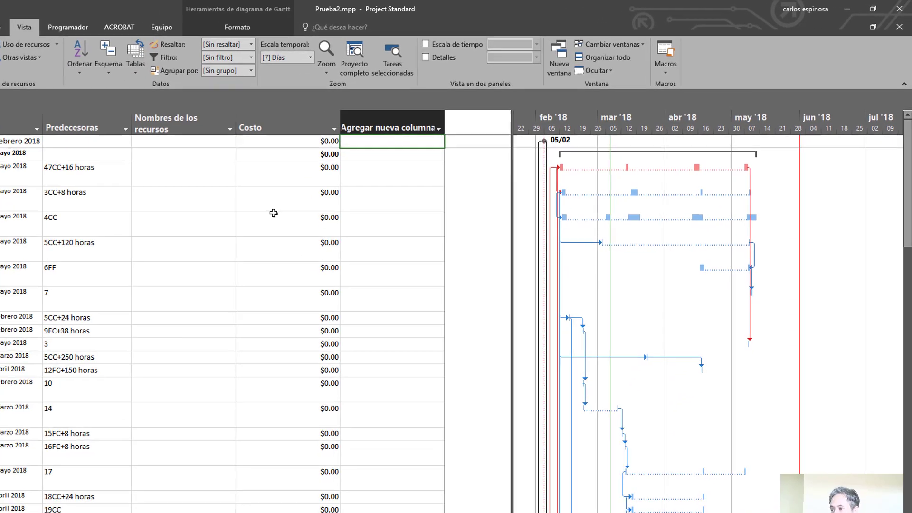
Step: Widen the task table so the Costo column's full width shows beside Nombres de los recursos
scroll(710, 311, left, 5)
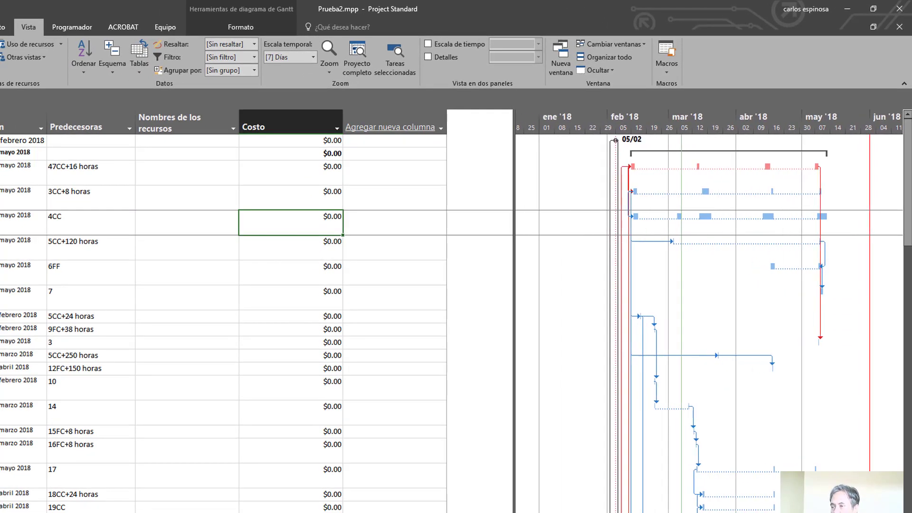
click(234, 226)
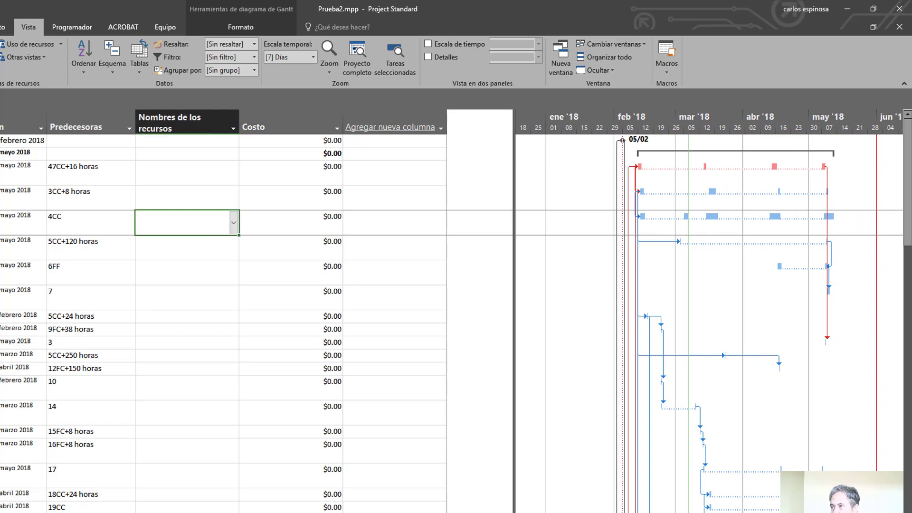
scroll(233, 225, left, 4)
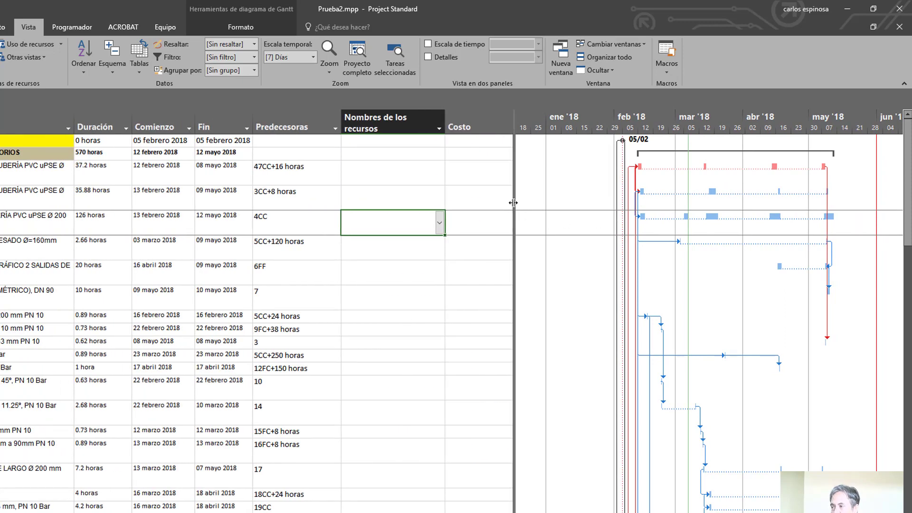
drag(514, 204, 558, 217)
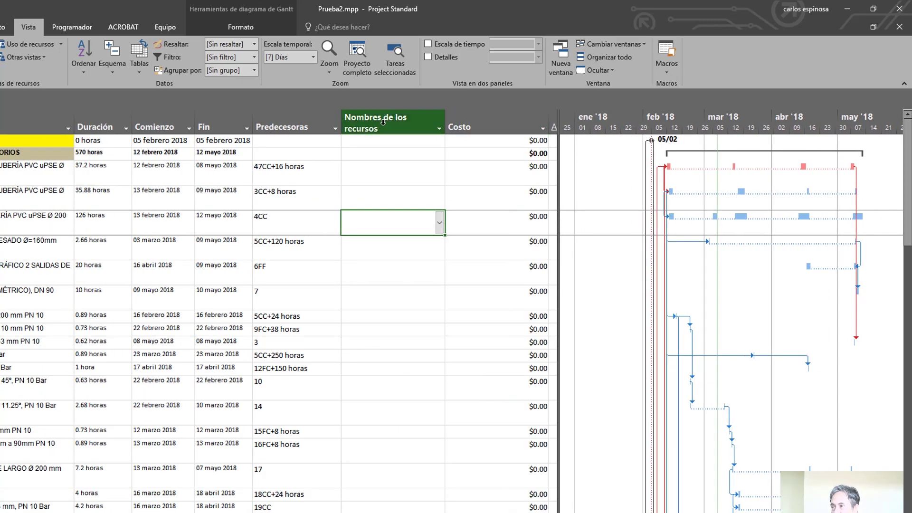
Step: Switch to Excel and copy the generated resource combinations in M12:M77 of PRESUPUESTO
key(Up)
click(413, 179)
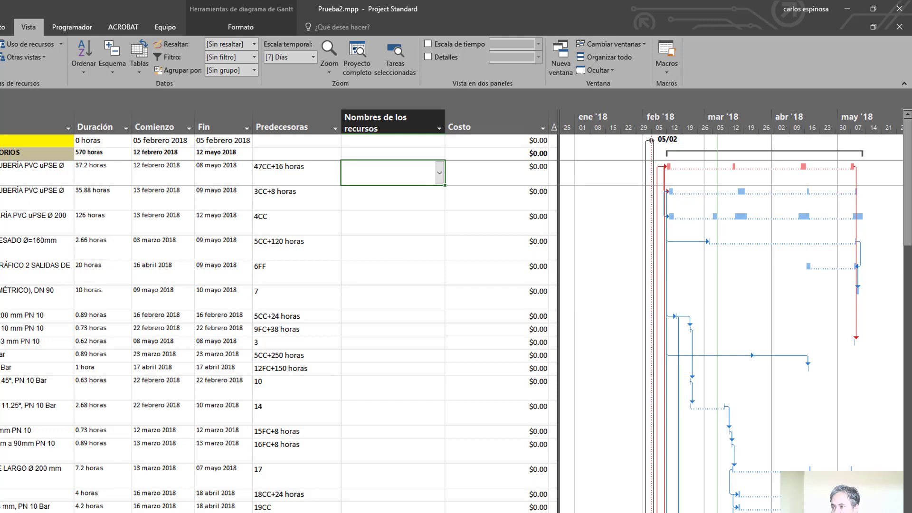
drag(505, 170, 462, 503)
click(377, 167)
key(alt+Tab)
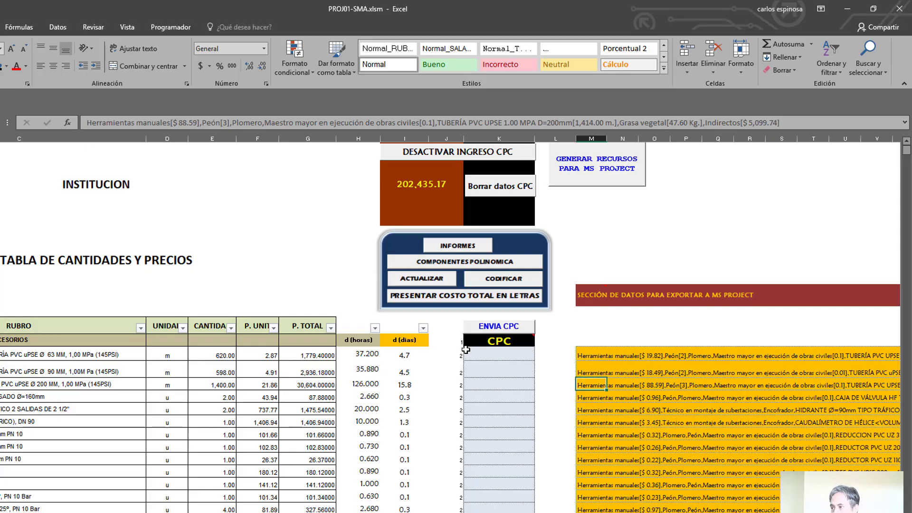
click(590, 354)
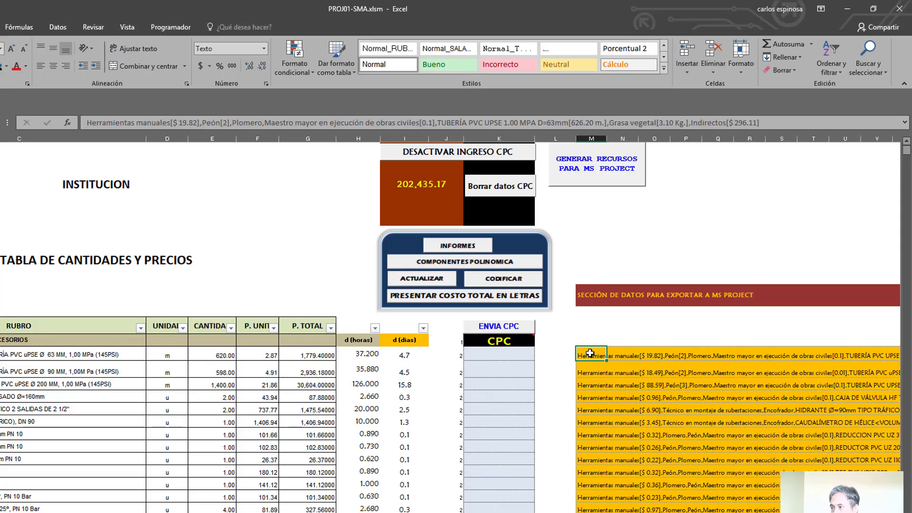
scroll(591, 354, down, 15)
drag(590, 354, 587, 460)
key(ctrl+c)
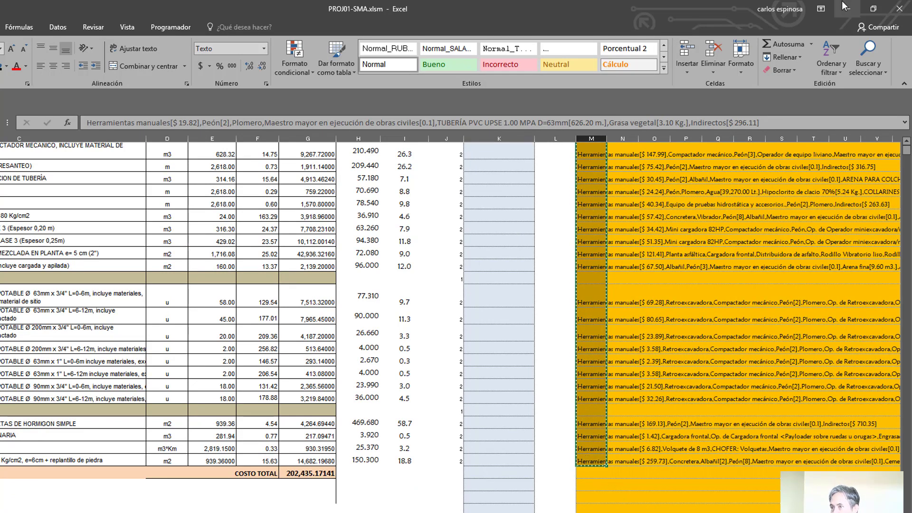
Step: Return to Project and paste the copied combinations as Datos de texto into Nombres de los recursos, starting at task 3
key(alt+Tab)
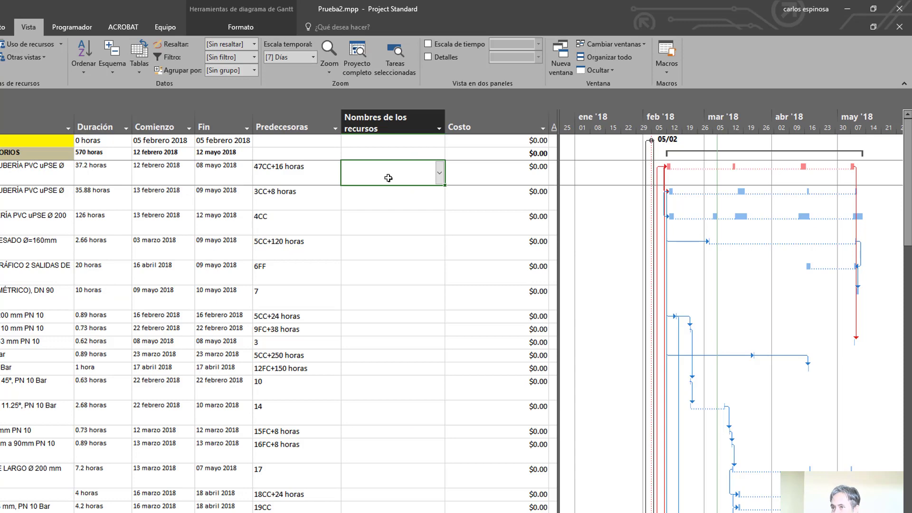
click(4, 176)
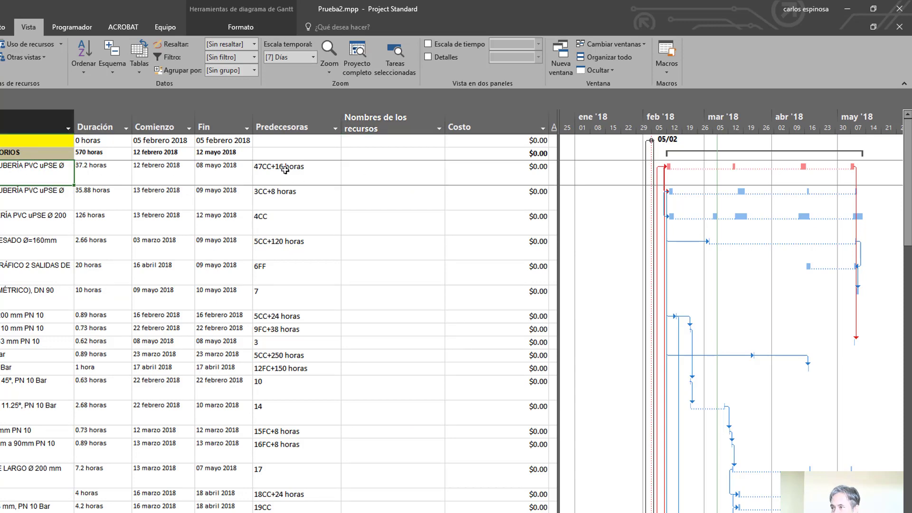
click(398, 173)
right_click(398, 172)
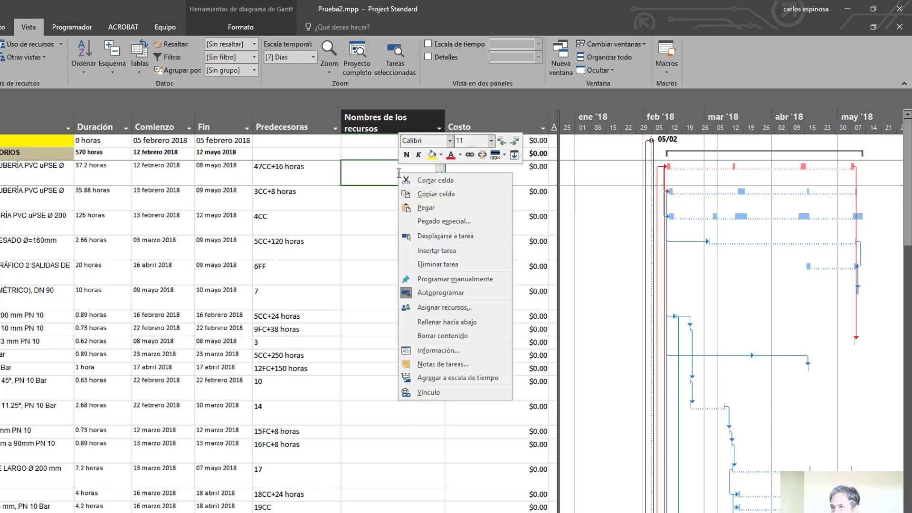
click(425, 221)
click(103, 93)
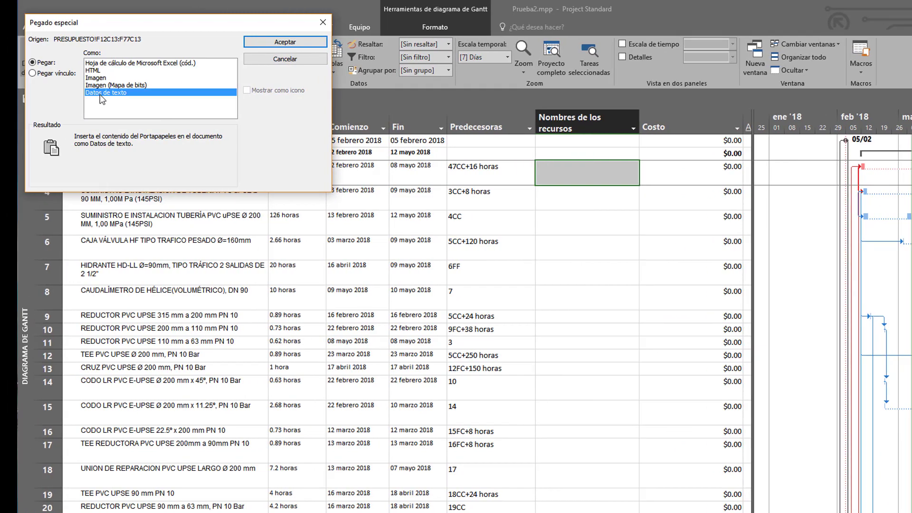
click(272, 46)
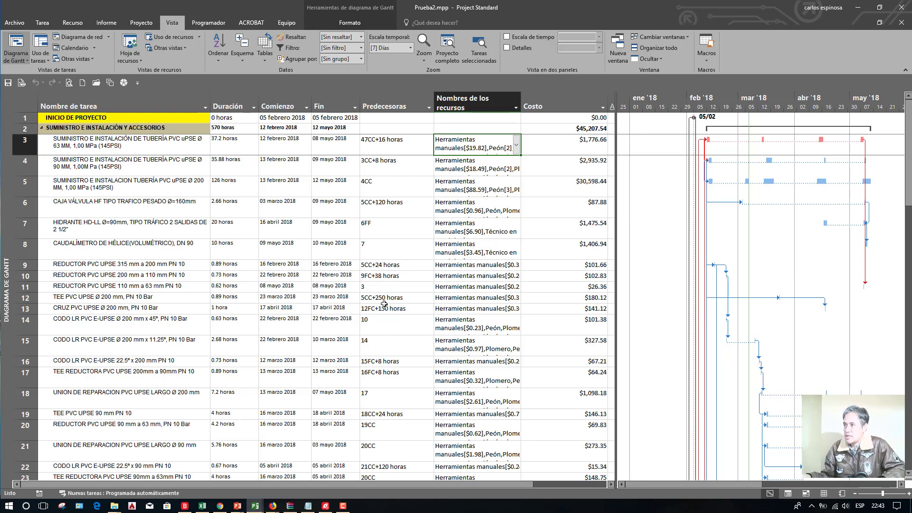
Step: Check the Costo values of the first task group, then switch to Excel to compare them with its P. TOTAL amounts
click(576, 142)
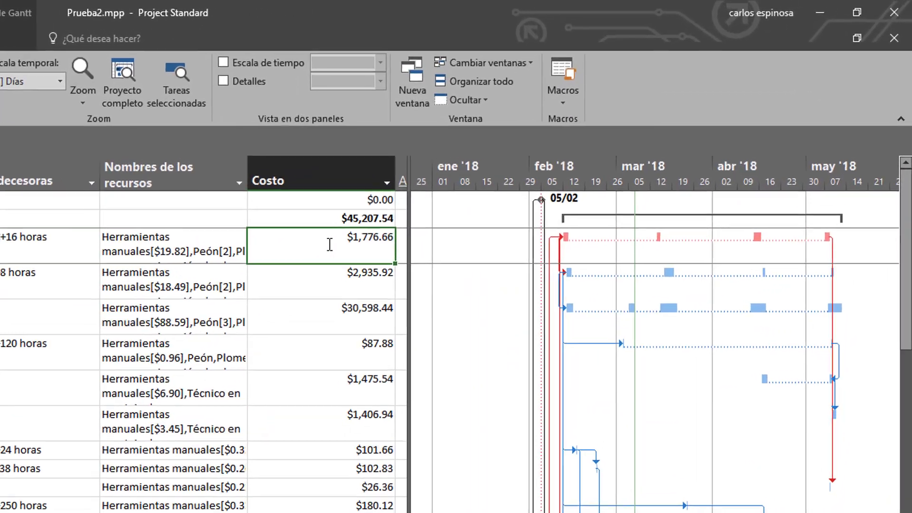
click(568, 128)
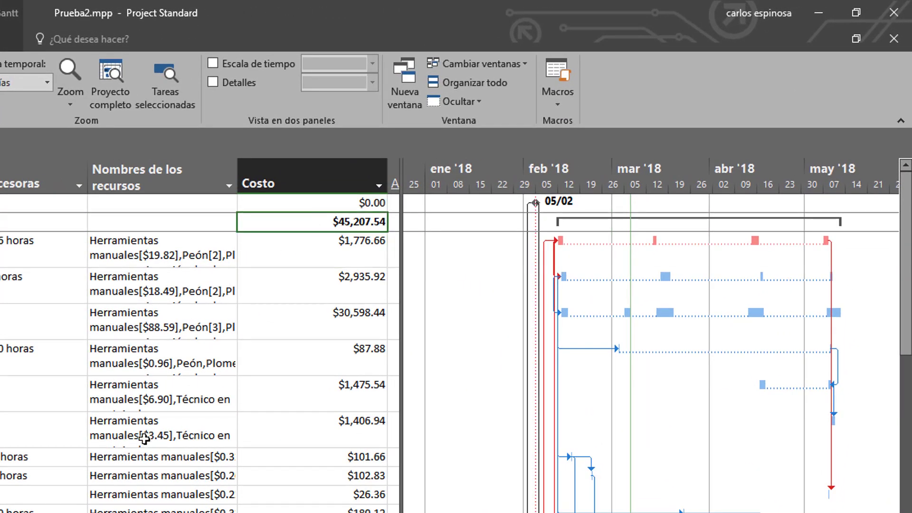
key(alt+Tab)
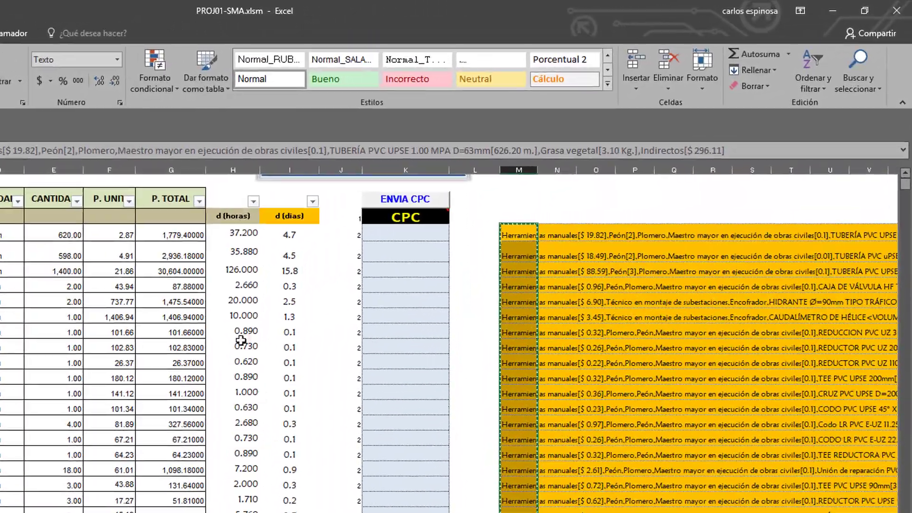
mouse_move(180, 235)
mouse_down()
mouse_move(187, 475)
mouse_move(184, 466)
mouse_up()
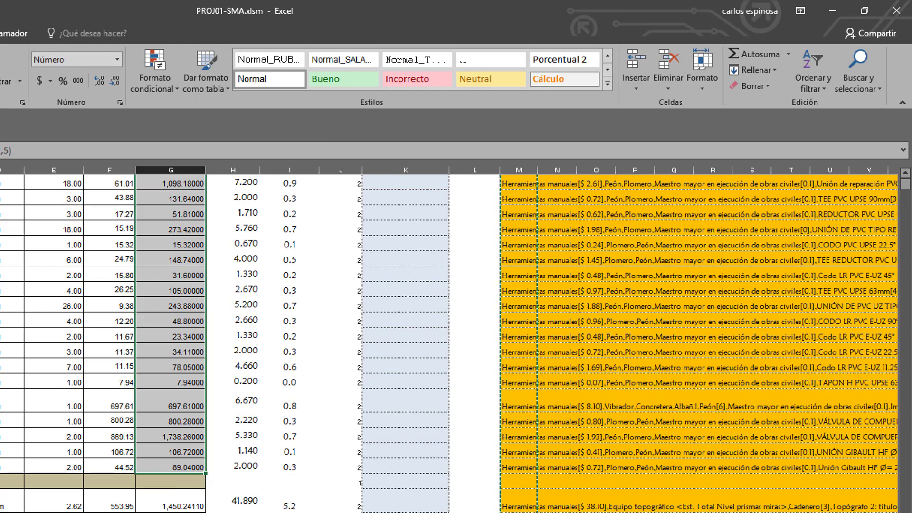
scroll(427, 332, up, 15)
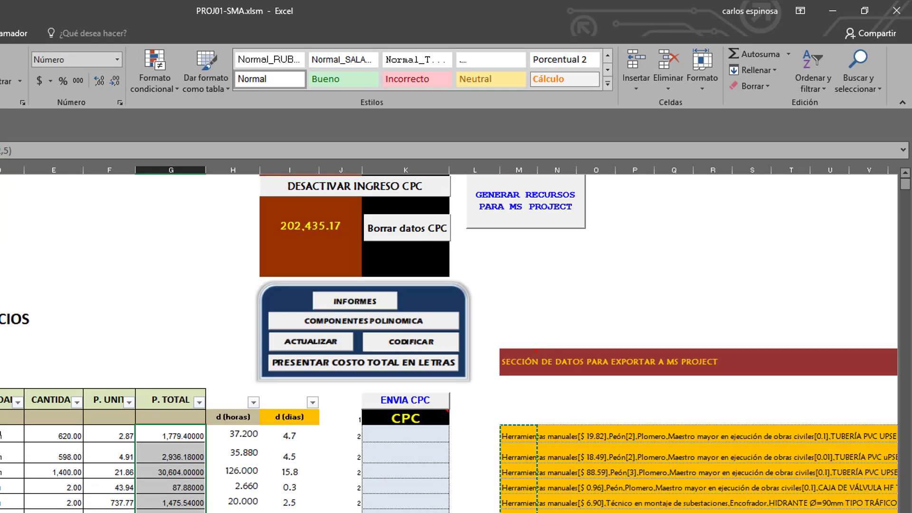
Step: Sum the first budget group's P. TOTAL amounts in its header row with SUMA over G12:G45
click(174, 417)
text(+SUMA()
key(Down)
key(ctrl+shift+Down)
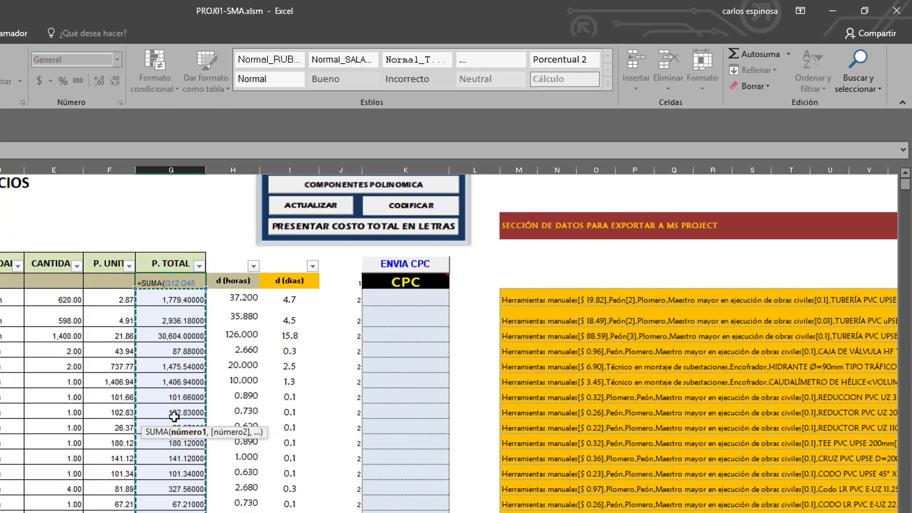
key(Return)
key(Up)
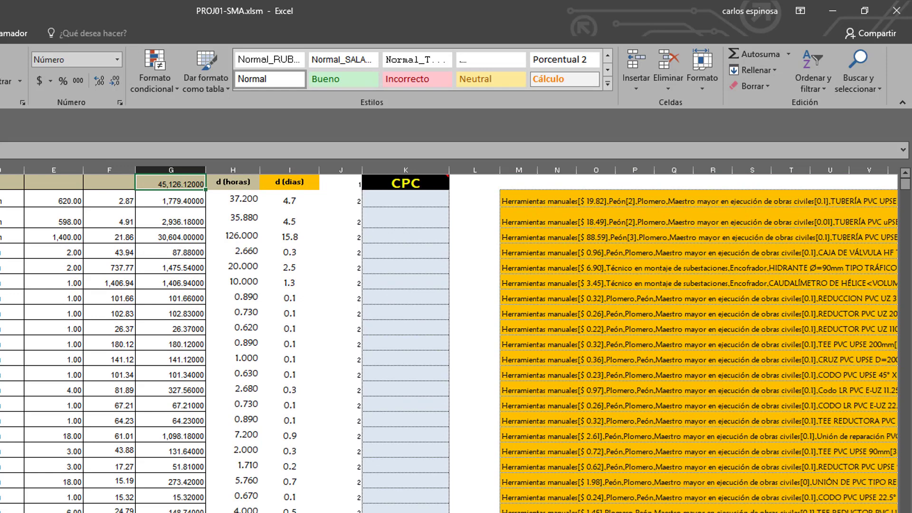
scroll(264, 380, up, 3)
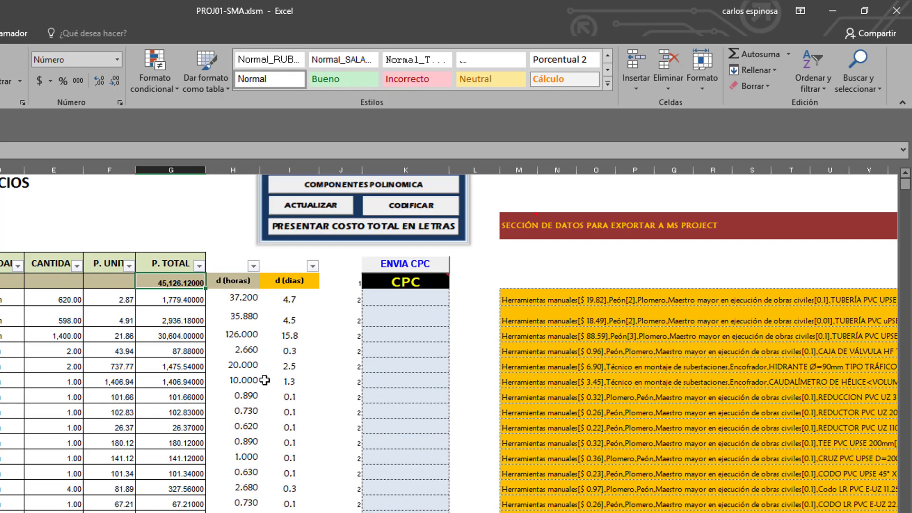
Step: Switch between Project and Excel to compare the first tasks' assigned resources and Costo values with the budget's generated data
key(alt+Tab)
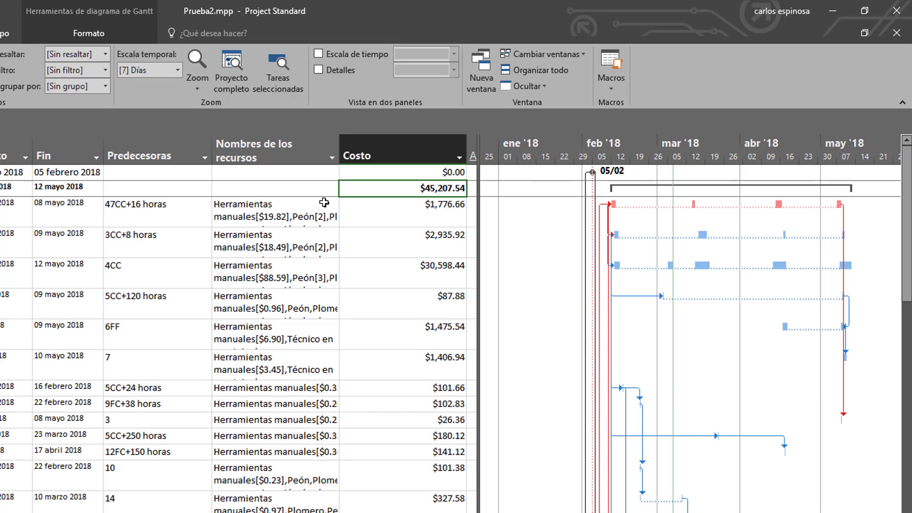
click(324, 203)
click(305, 242)
click(305, 265)
click(307, 309)
click(306, 337)
click(307, 386)
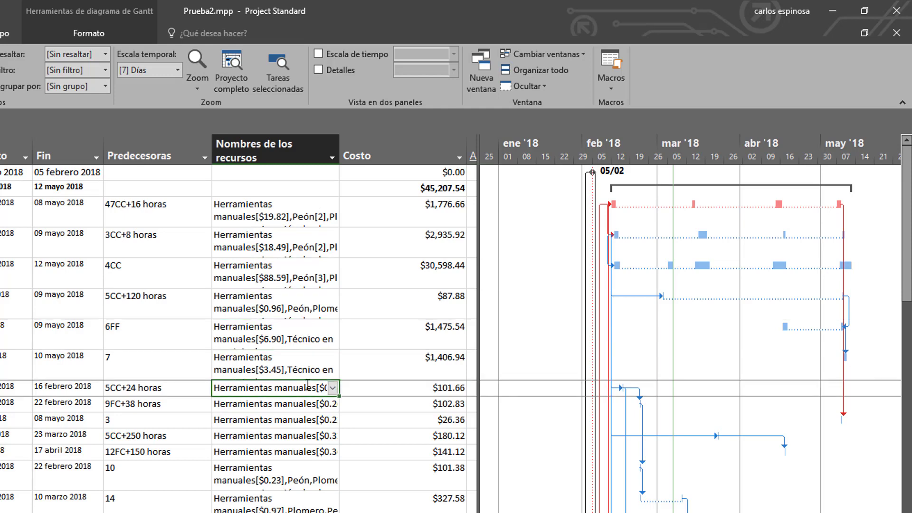
key(alt+Tab)
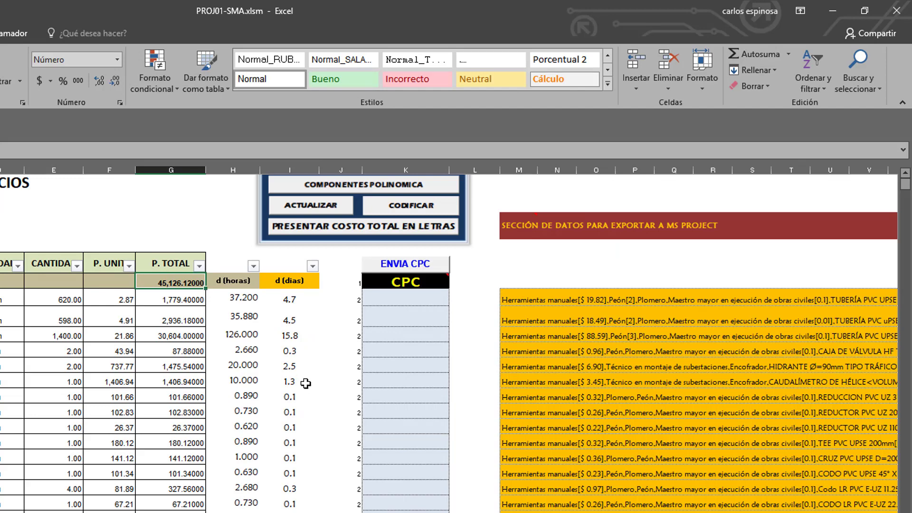
key(alt+Tab)
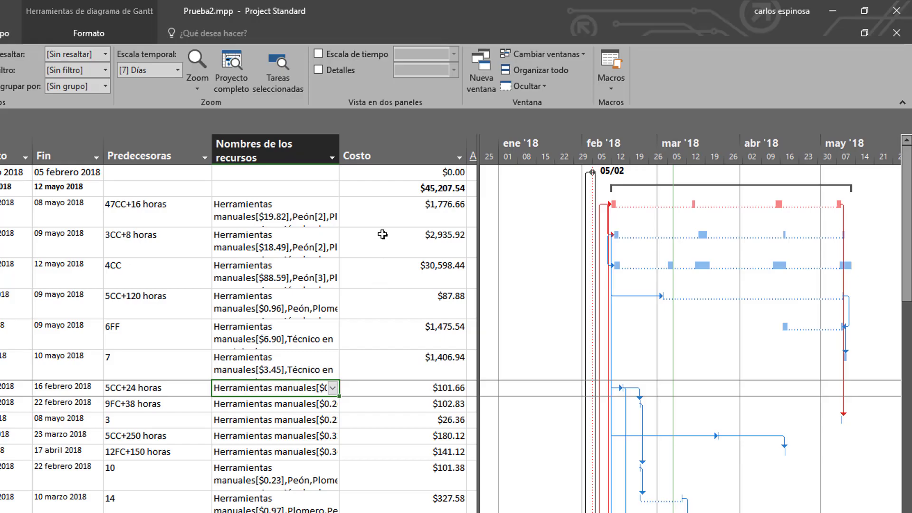
click(383, 221)
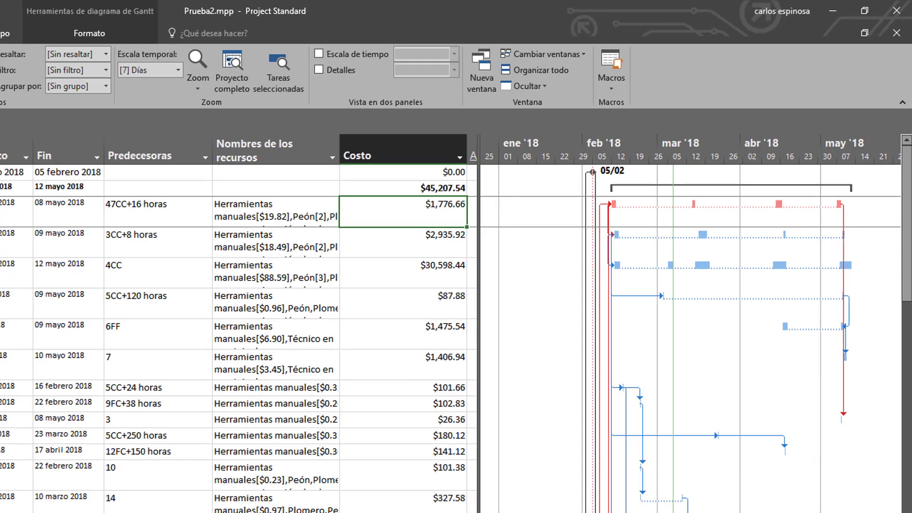
Step: Select task 3 and compare its Costo with the P. TOTAL in G12 of the Excel budget, then return to Project
click(13, 176)
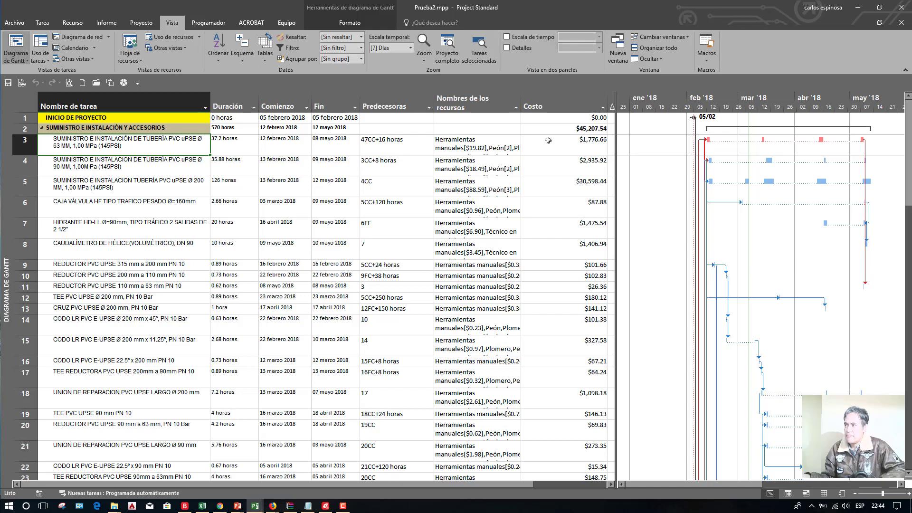
key(alt+Tab)
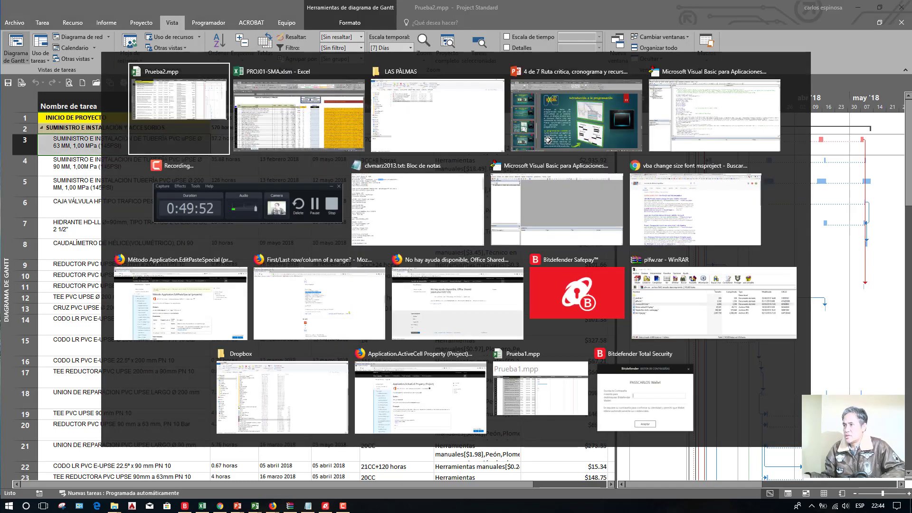
key(alt+Tab)
click(413, 204)
key(alt+Tab)
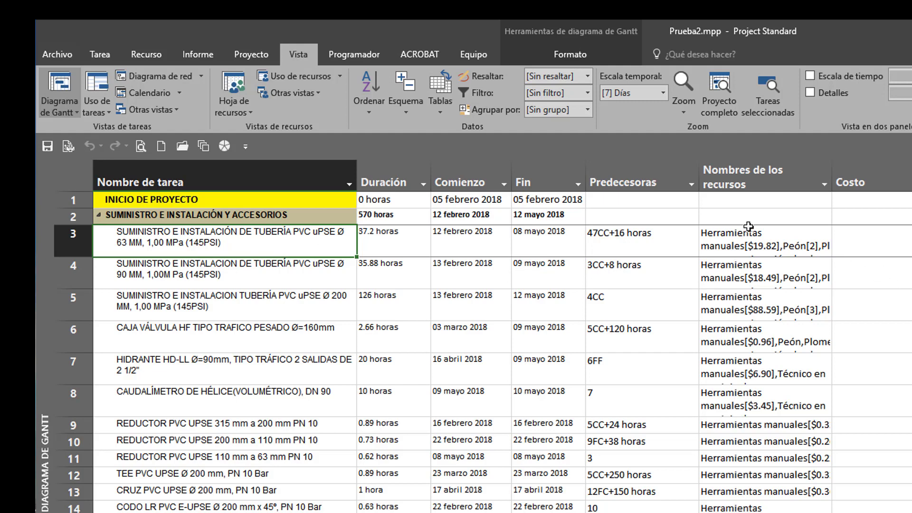
Step: Show the Detalles pane with the Formulario de tareas beneath the Gantt table and reduce its height
click(102, 54)
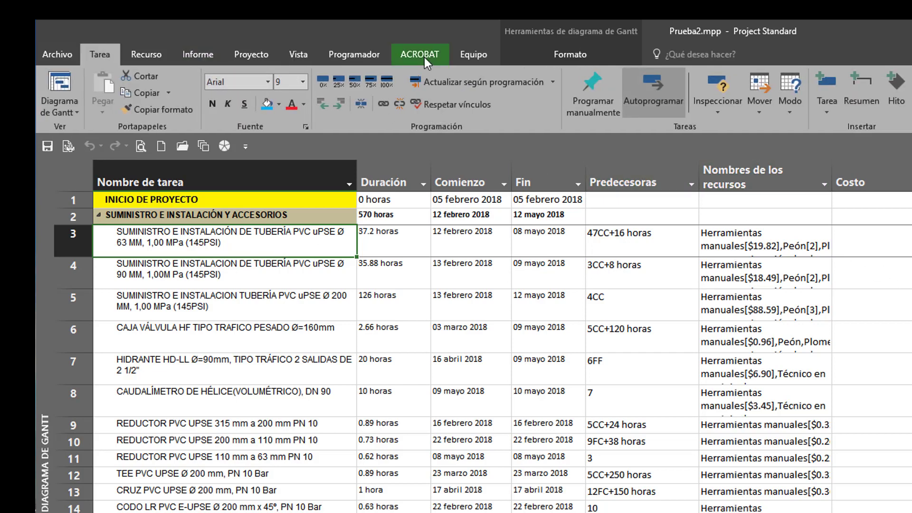
click(285, 51)
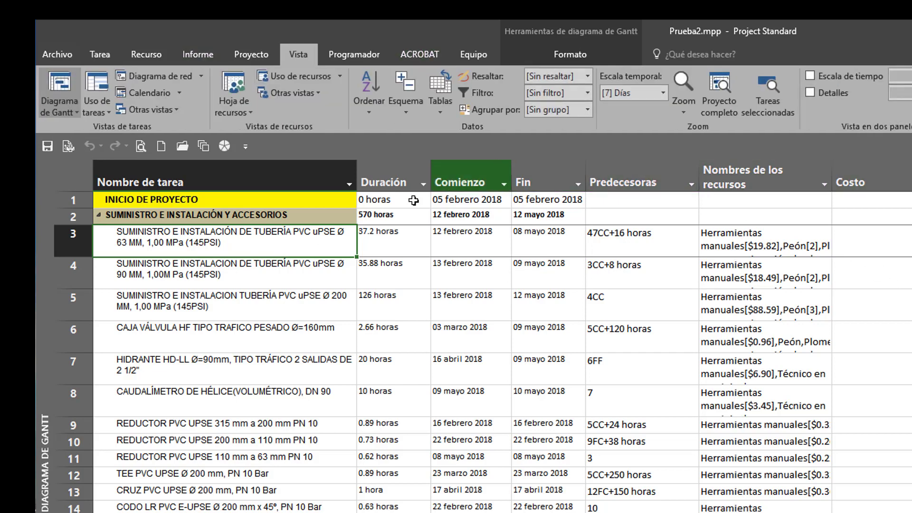
click(822, 95)
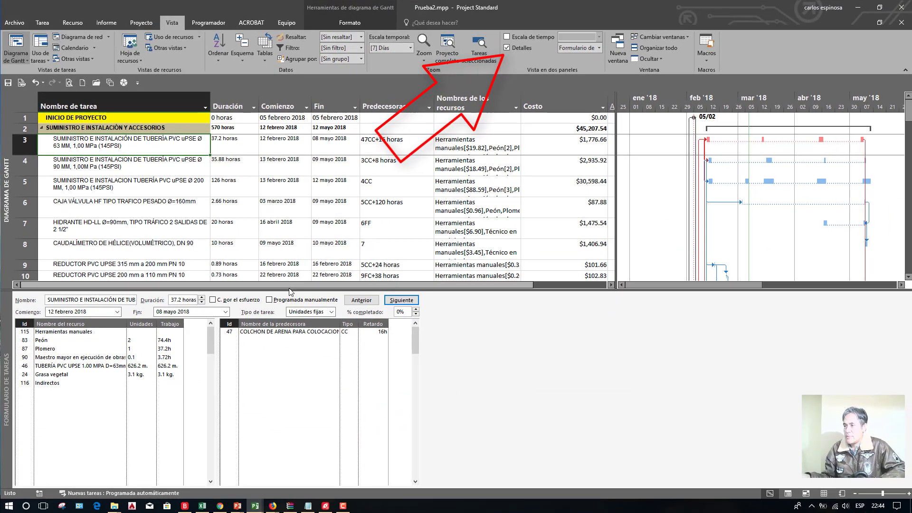
drag(447, 431, 448, 482)
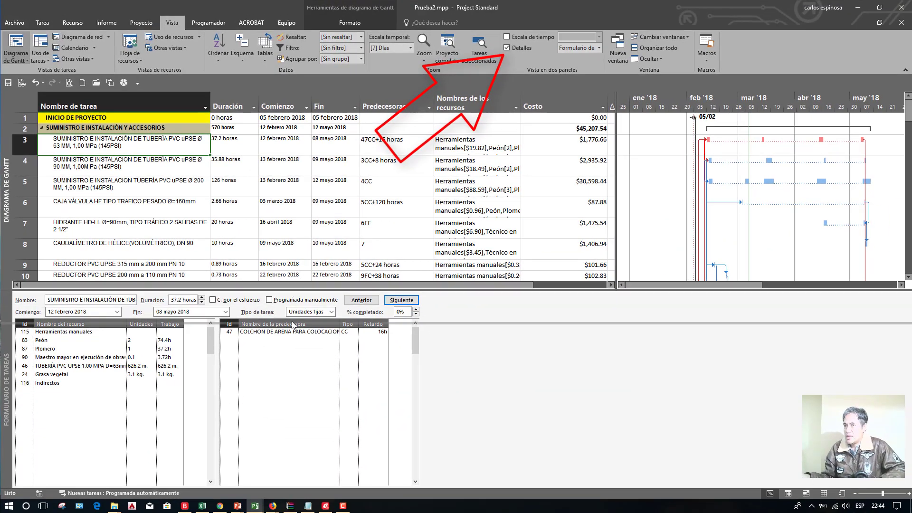
drag(293, 325, 293, 323)
Step: Select task 4, the 90 mm pipe, and display the Costo details of its resources in the Formulario de tareas
click(93, 168)
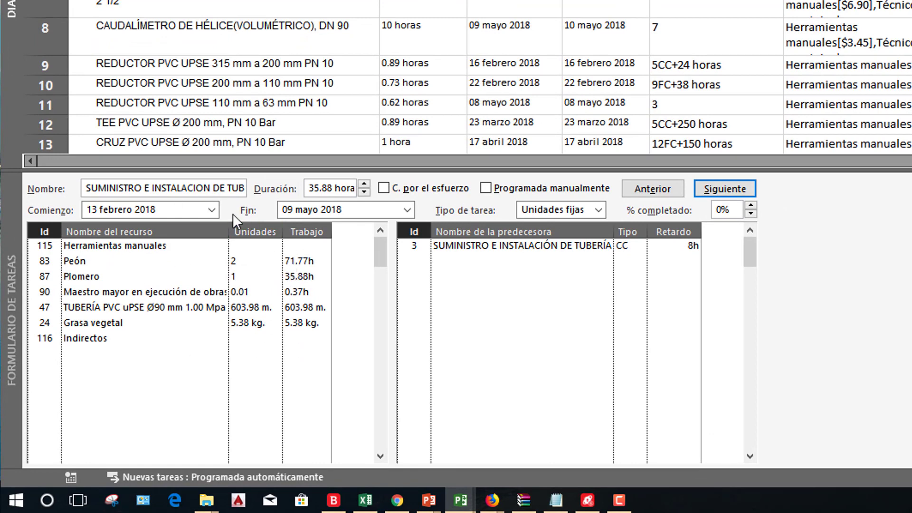
right_click(203, 235)
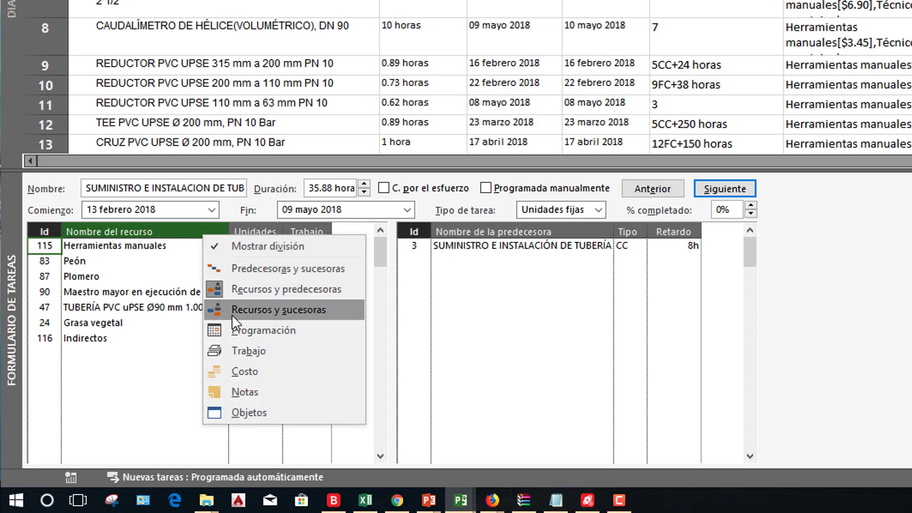
click(250, 375)
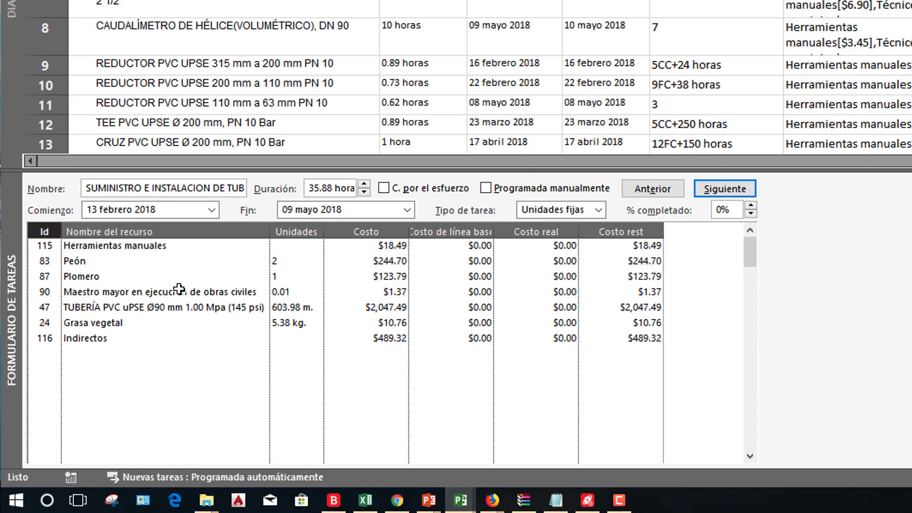
Step: Switch to Excel, open the first budget item's unit price analysis, and enter =+J18*G2 in K18 beside Herramientas manuales
key(alt+Tab)
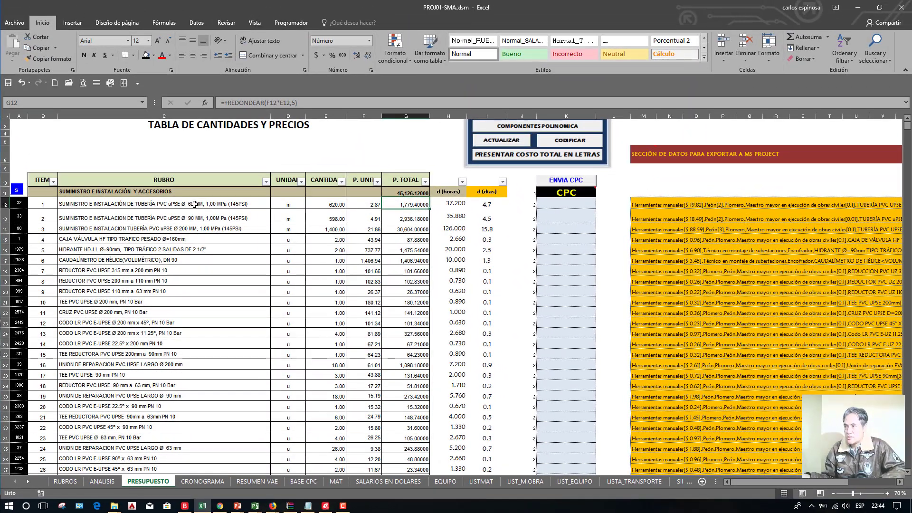
double_click(315, 13)
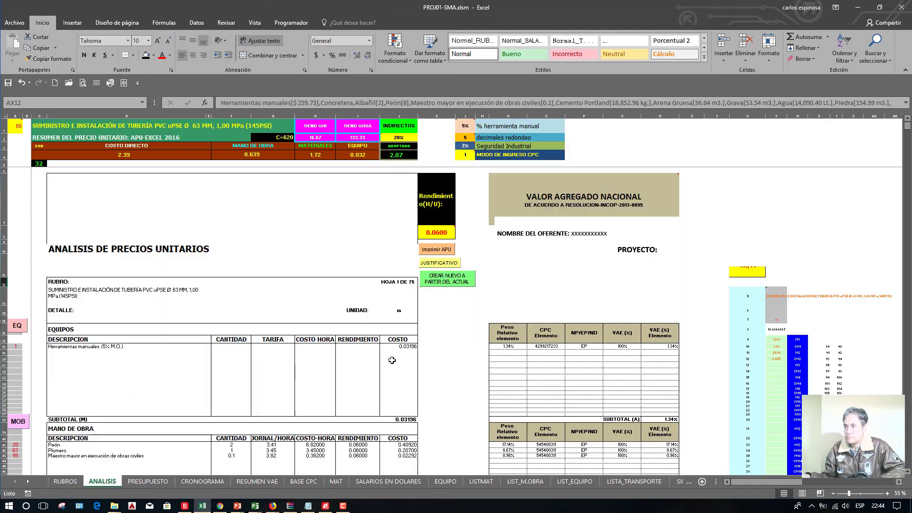
scroll(402, 365, down, 1)
click(436, 275)
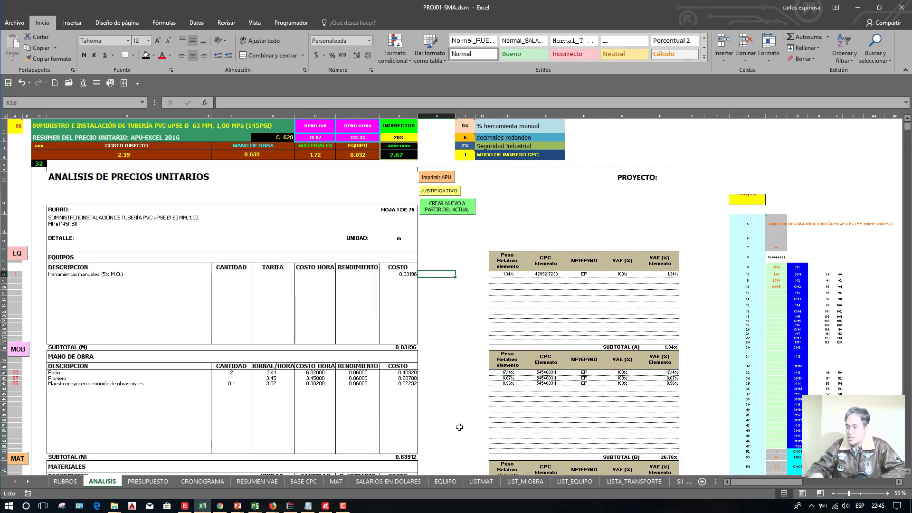
text(+)
key(Left)
text(*)
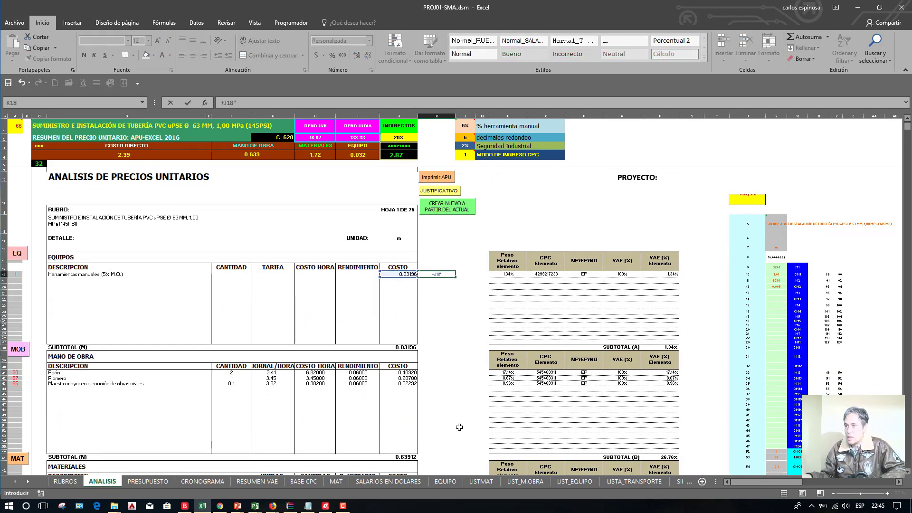
click(278, 138)
key(Return)
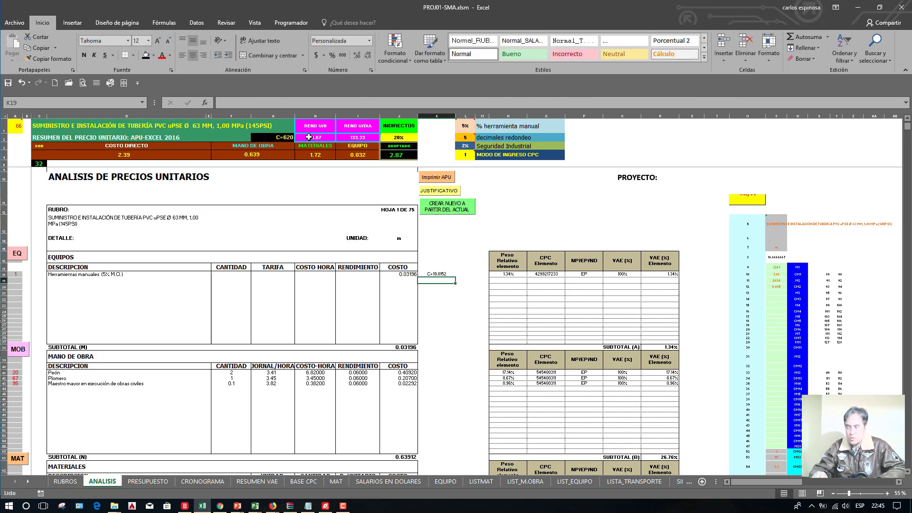
key(Up)
key(ctrl+c)
key(Down)
key(Down)
key(Down)
key(Down)
key(Down)
key(Down)
key(Down)
key(Down)
key(Down)
key(Down)
key(Down)
key(Down)
key(Down)
key(Down)
key(Down)
key(Down)
key(shift+Down)
key(shift+Down)
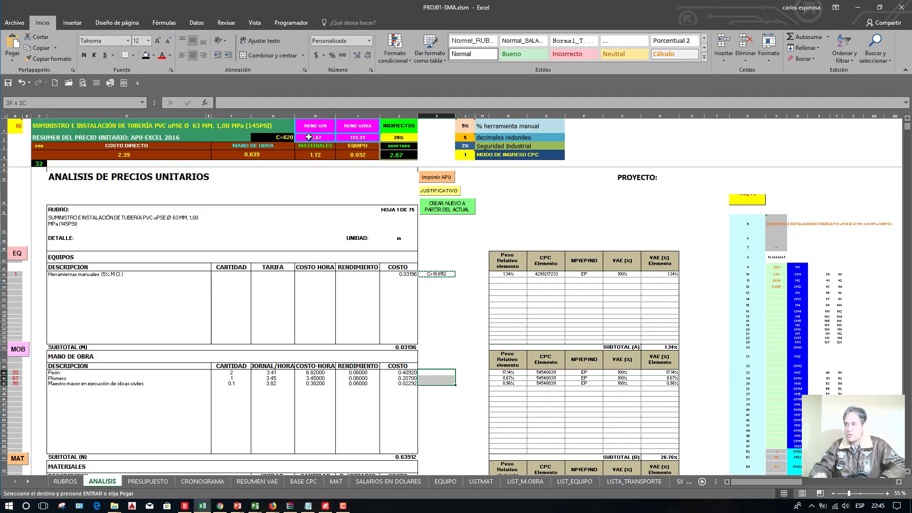
key(Escape)
key(Up)
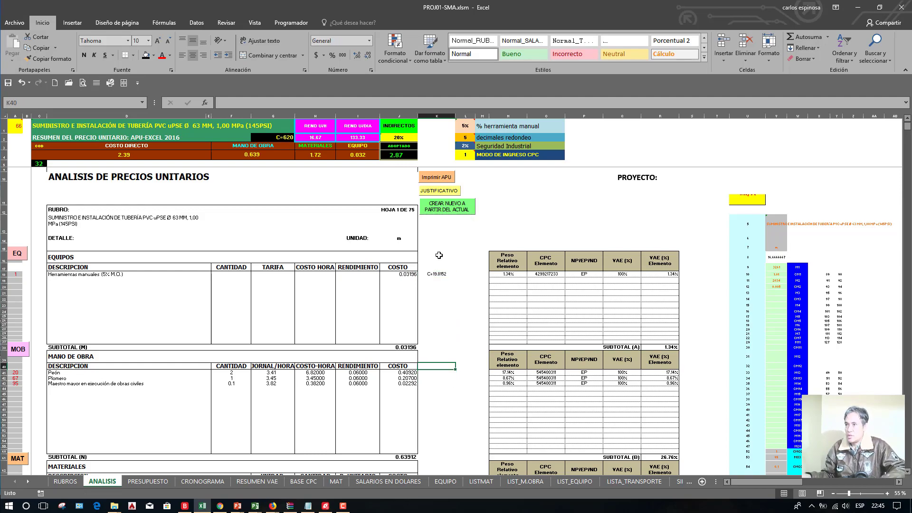
Step: Make the quantity reference in K18 absolute so the formula reads =+J18*$G$2, and review its references
click(437, 274)
click(243, 102)
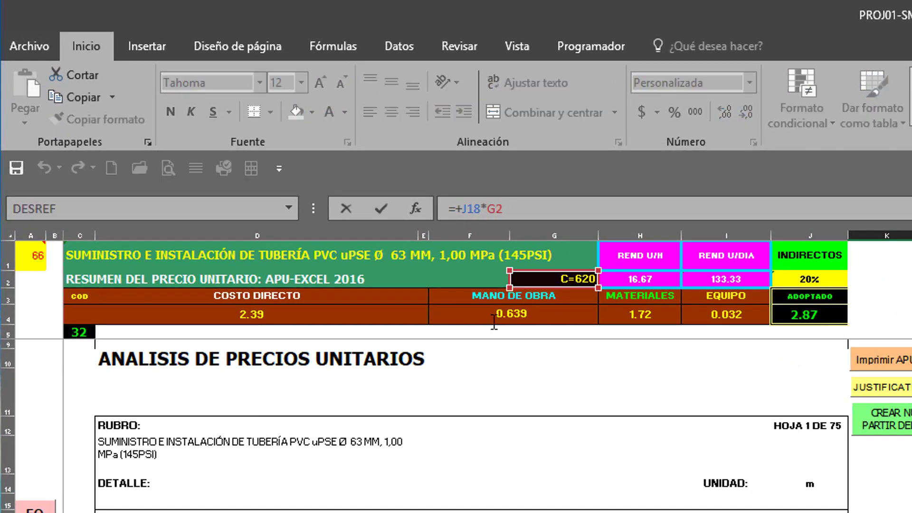
key(Return)
key(Up)
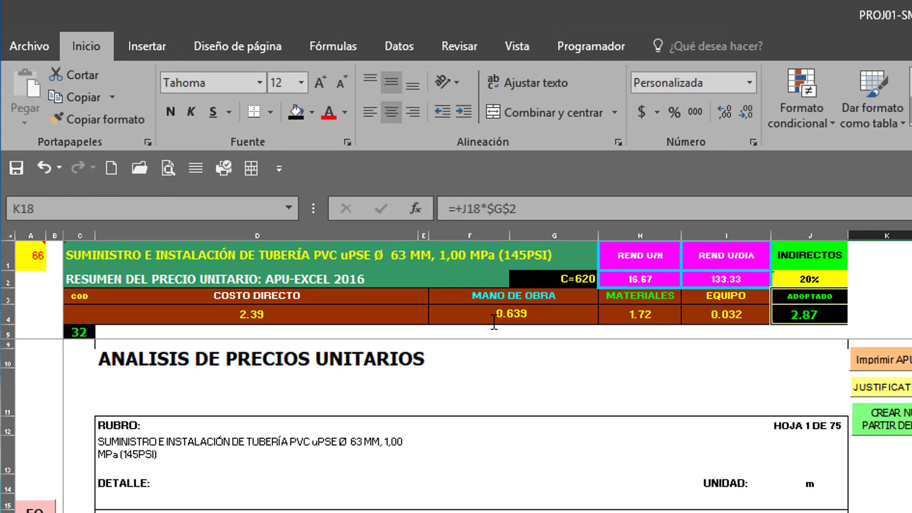
scroll(494, 323, up, 2)
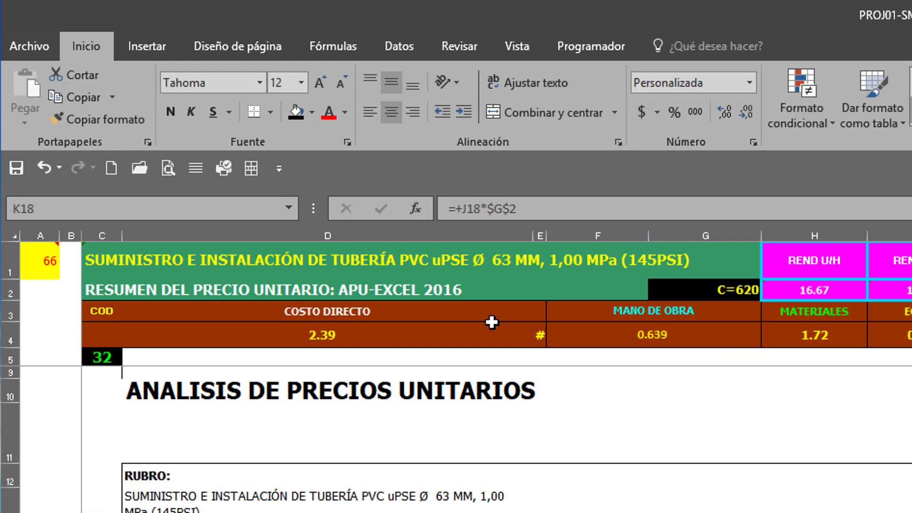
key(F2)
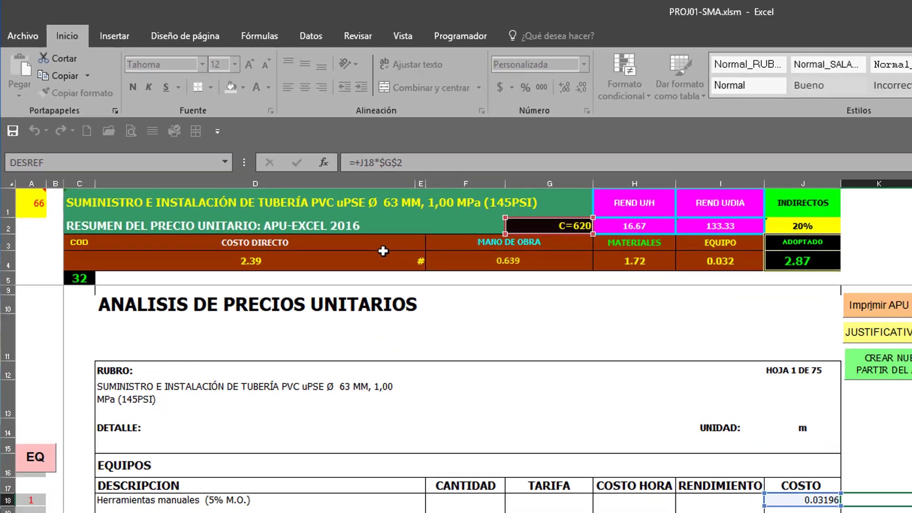
key(Escape)
Step: Copy the K18 formula to K41:K43 beside the three MANO DE OBRA costs
key(ctrl+c)
key(Down)
key(Down)
key(Down)
key(Down)
key(Down)
key(Down)
key(Down)
key(Down)
key(Down)
key(Down)
key(Down)
key(Down)
key(Down)
key(Down)
key(Down)
key(Down)
key(Down)
key(shift+Down)
key(shift+Down)
key(ctrl+v)
scroll(273, 177, down, 7)
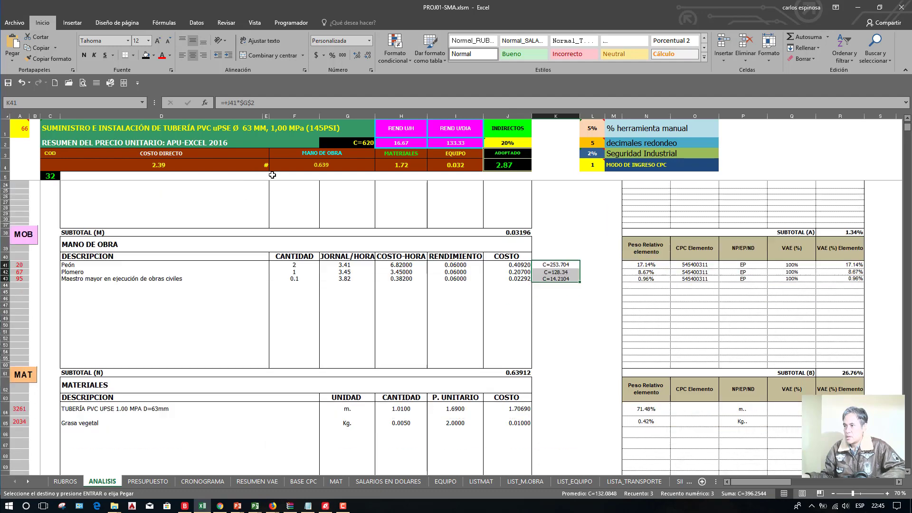
Step: Paste the copied formula into K64:K65 beside the two MATERIALES costs
scroll(272, 177, down, 1)
drag(543, 351, 544, 365)
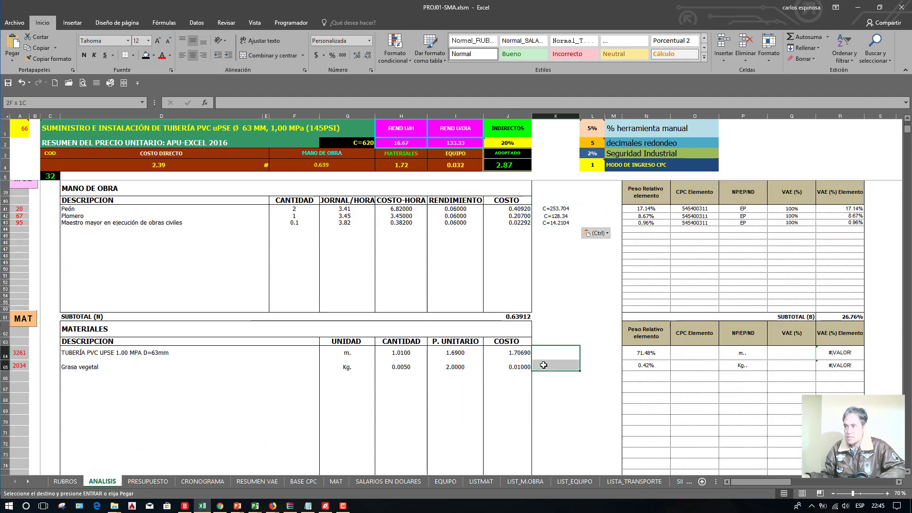
key(ctrl+v)
scroll(544, 365, down, 12)
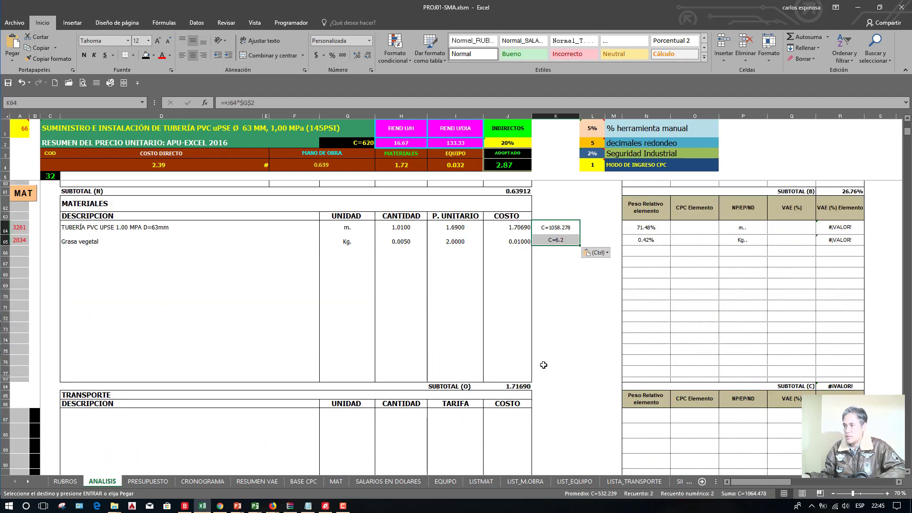
Step: Paste the copied formula into K110 beside INDIRECTOS Y UTILIDADES and end copy mode
scroll(543, 365, down, 1)
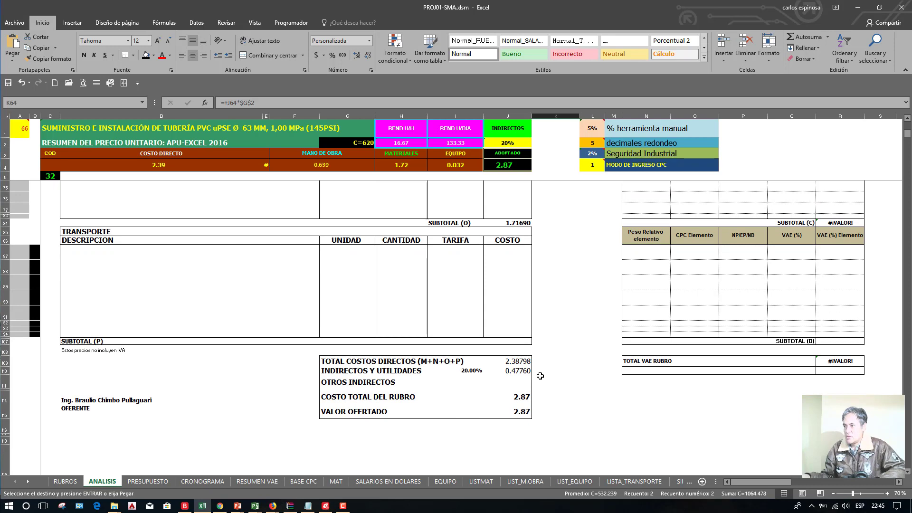
click(539, 371)
key(ctrl+v)
scroll(538, 394, up, 7)
scroll(538, 395, up, 10)
scroll(538, 395, down, 2)
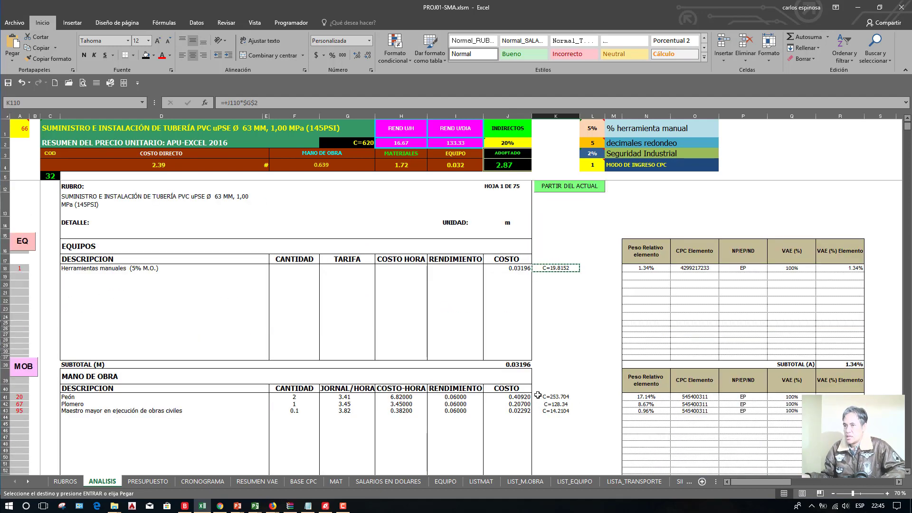
key(Escape)
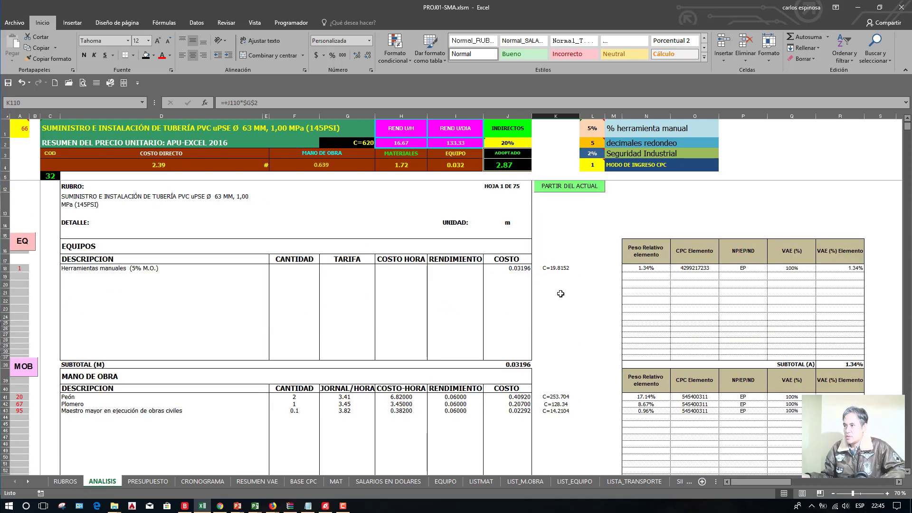
Step: Inspect the formulas in K18 and J18 for Herramientas manuales and the sheet's decimal rounding setting
click(552, 269)
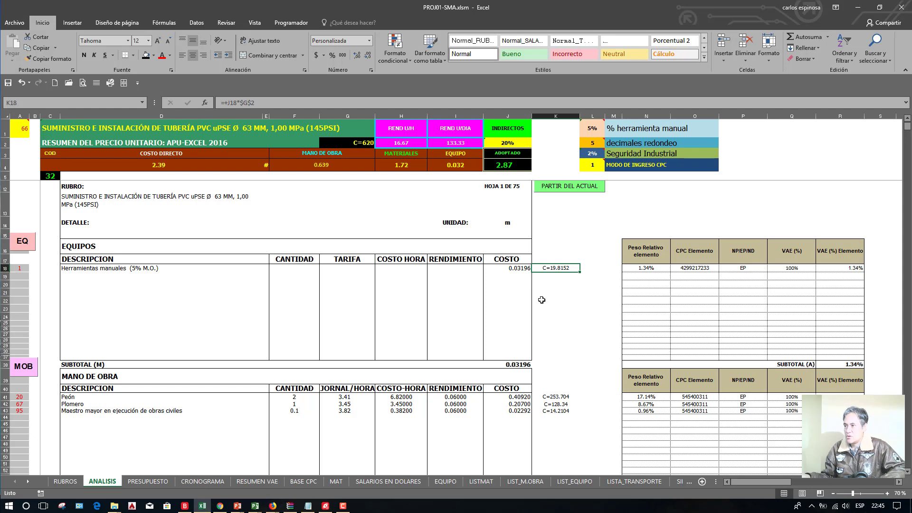
click(519, 269)
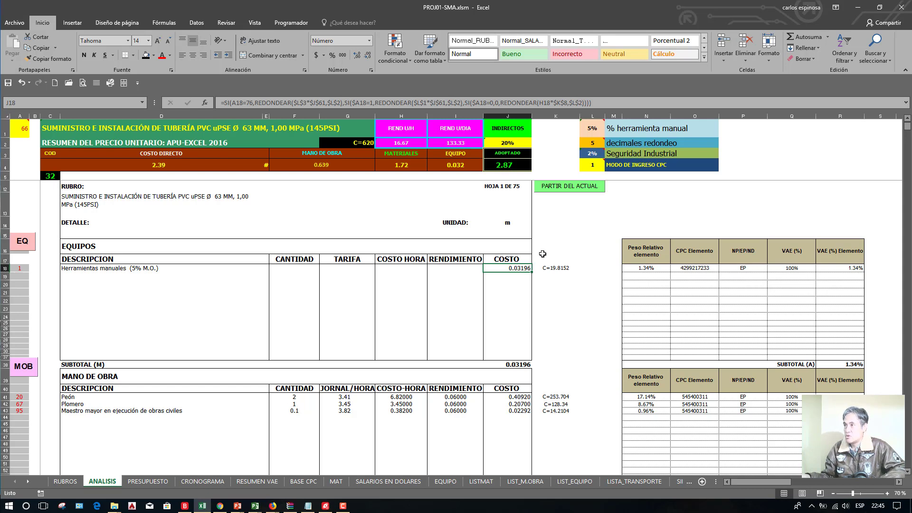
mouse_move(603, 128)
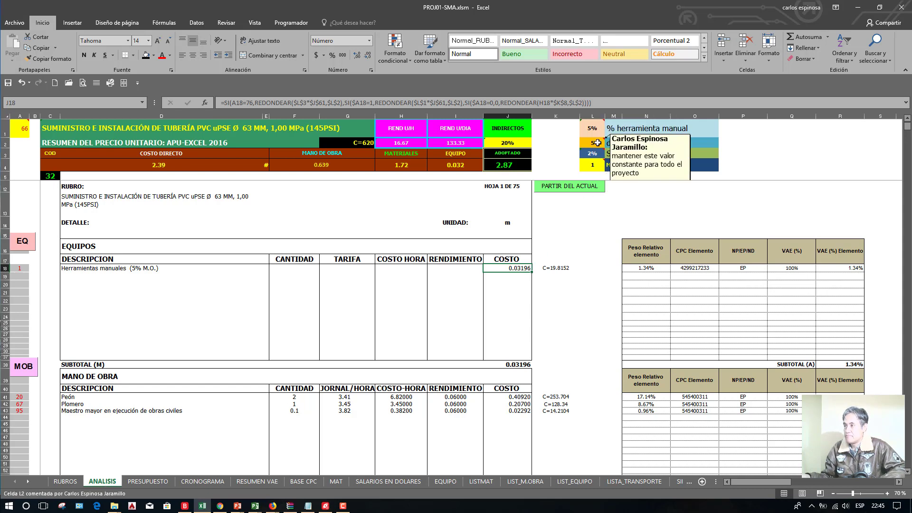
Step: Check the rounding decimals setting in L2 and the Herramientas manuales total in K18 of ANALISIS, glancing at the costs in Project
click(593, 142)
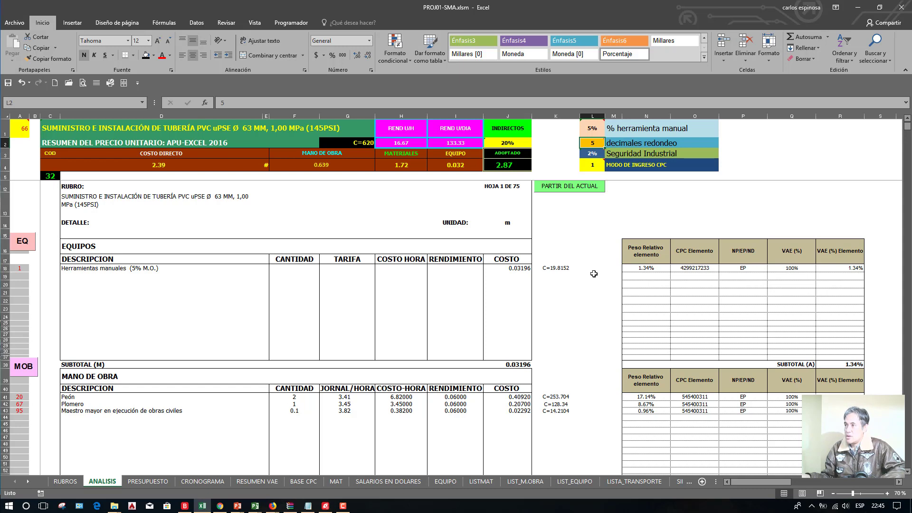
mouse_move(590, 153)
key(alt+Tab)
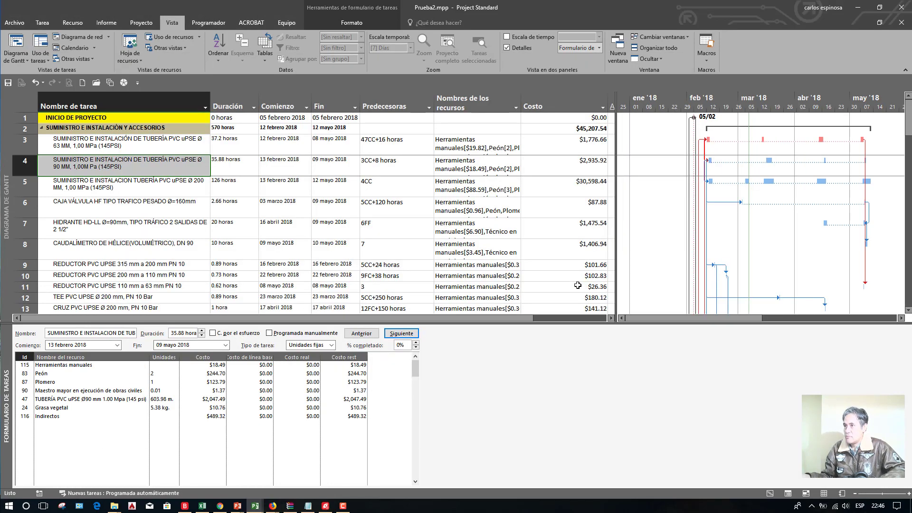
key(alt+Tab)
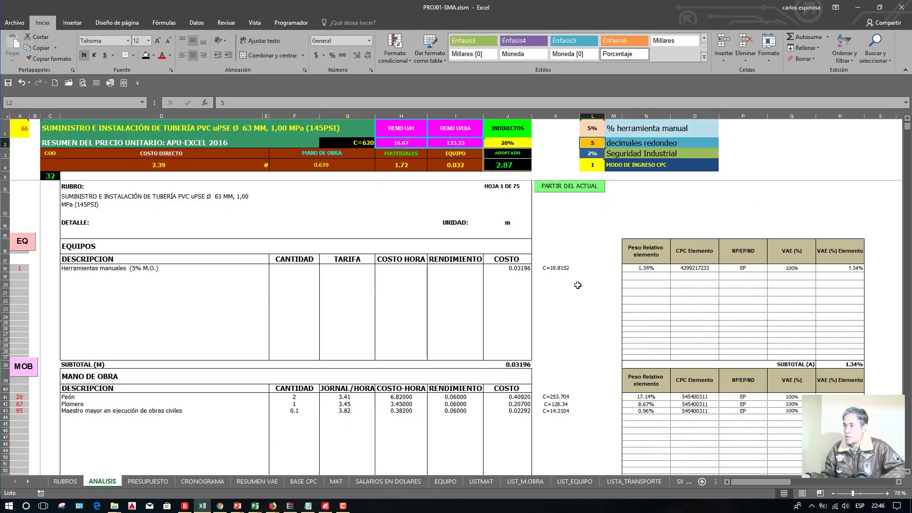
click(567, 269)
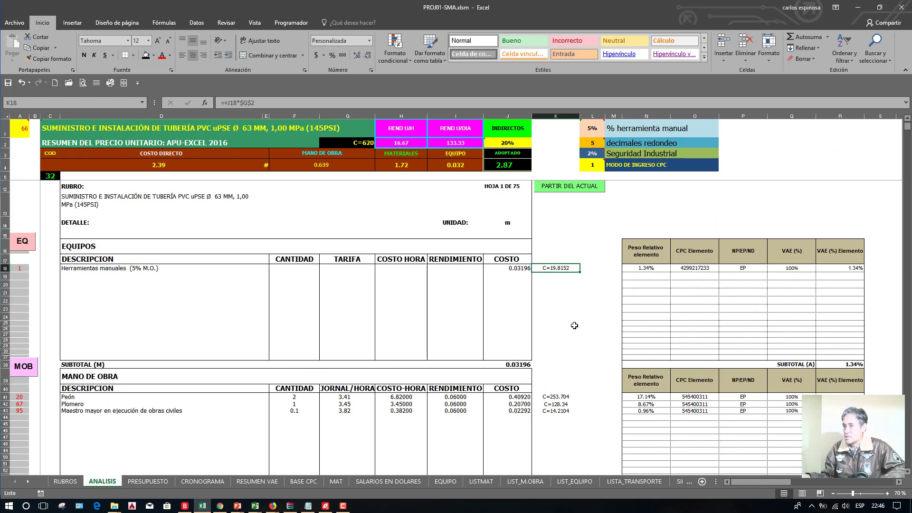
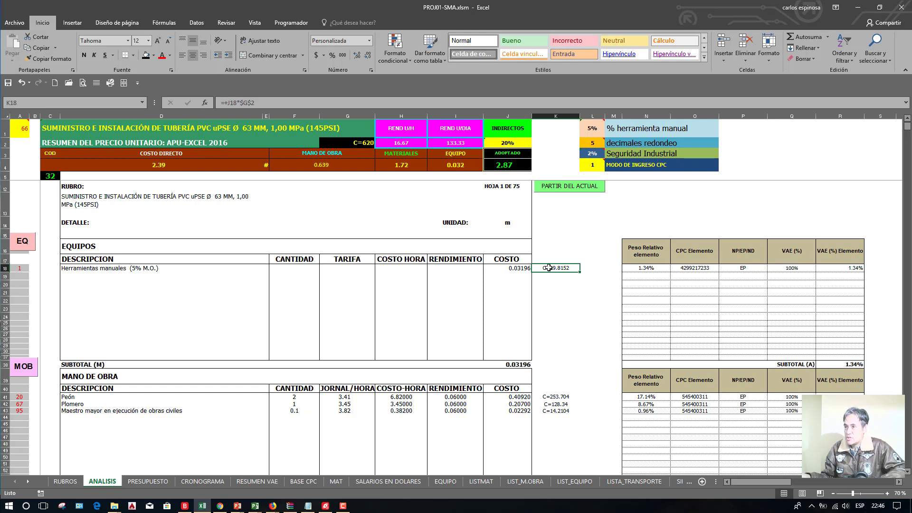
Step: Compare the Herramientas manuales cost of the 63 mm pipe task in Project with K18 on Excel's ANALISIS sheet
key(alt+Tab)
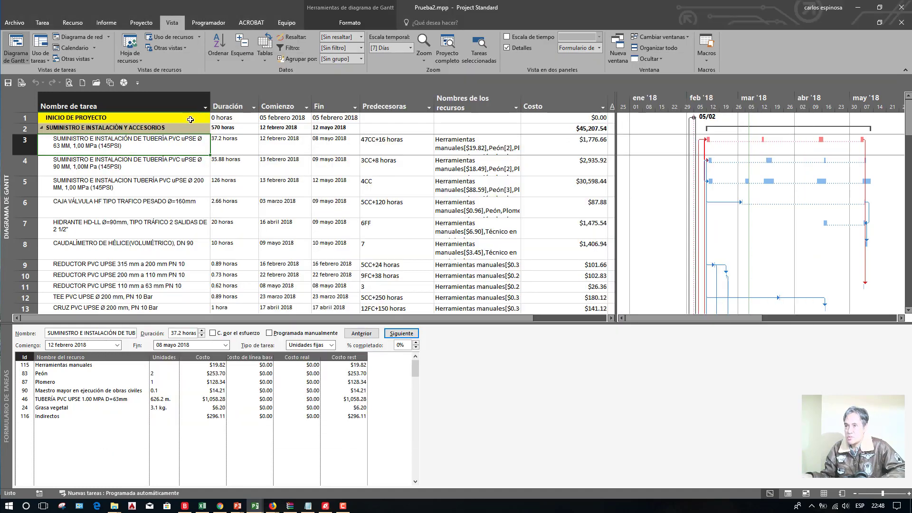
click(80, 142)
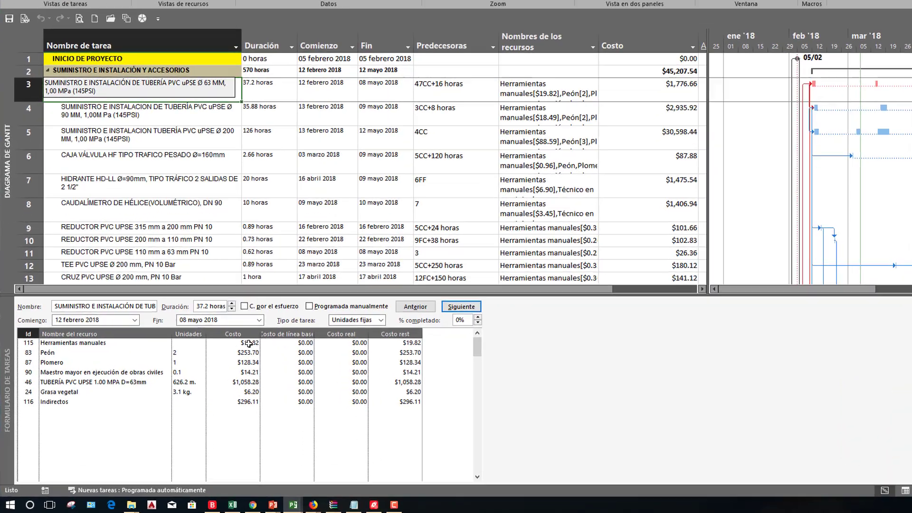
click(217, 365)
key(alt+Tab)
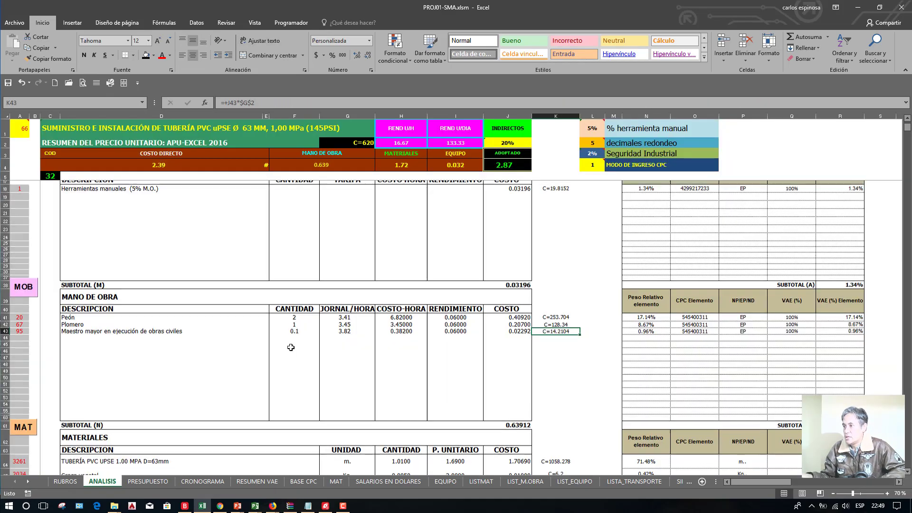
scroll(291, 347, up, 10)
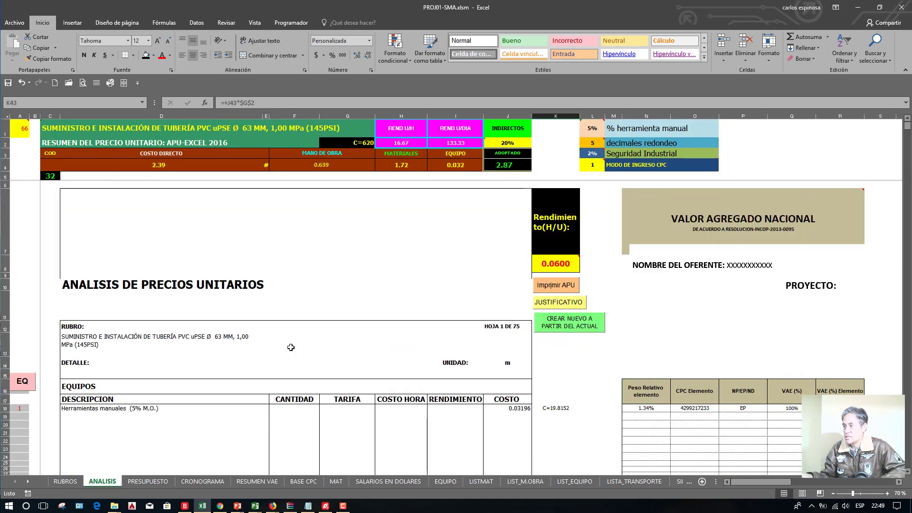
click(658, 436)
scroll(663, 459, down, 1)
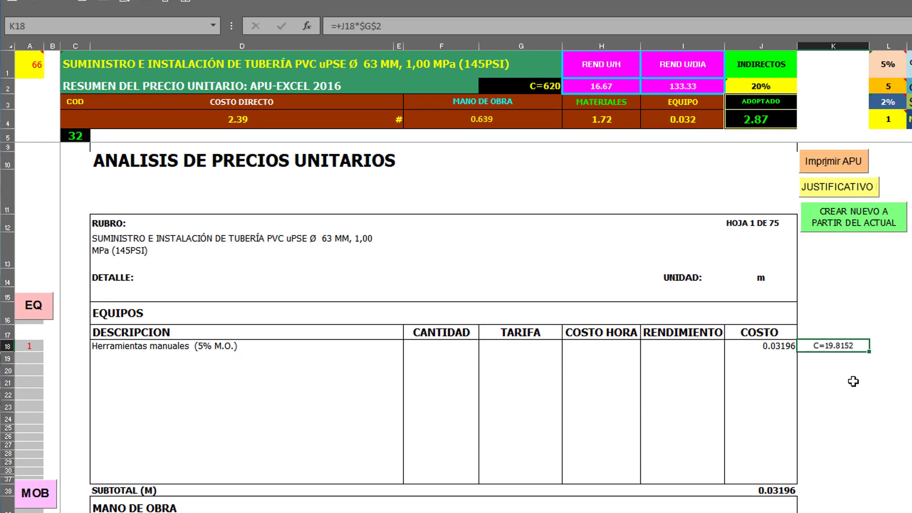
Step: Compare the Peón total in K41 of the Excel analysis with that resource's remaining cost in Project
scroll(854, 382, down, 2)
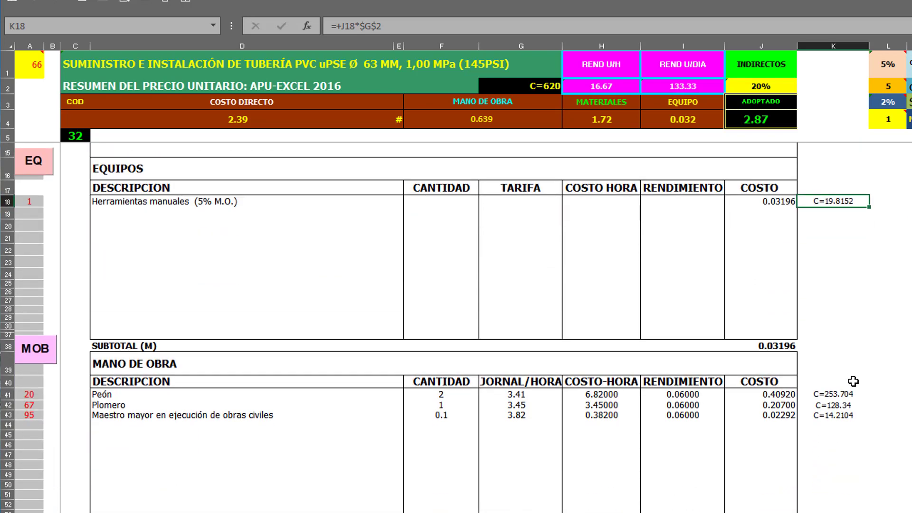
click(842, 397)
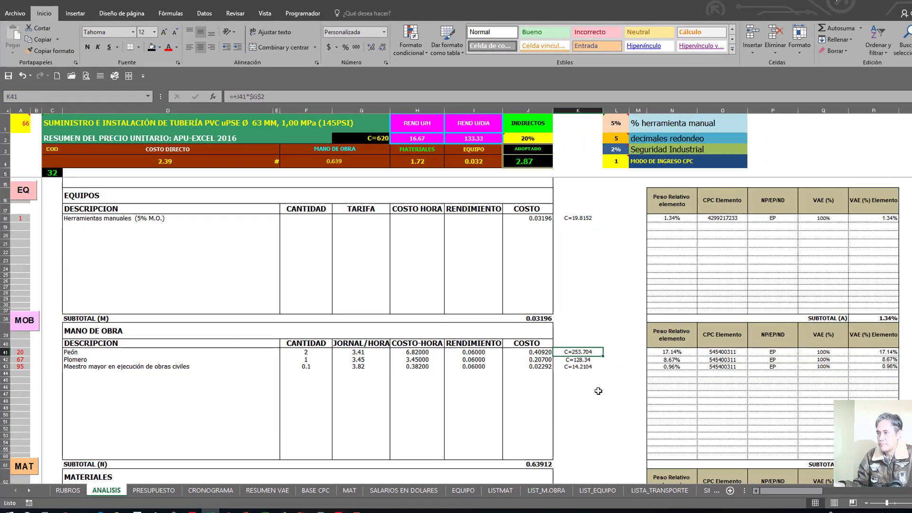
key(alt+Tab)
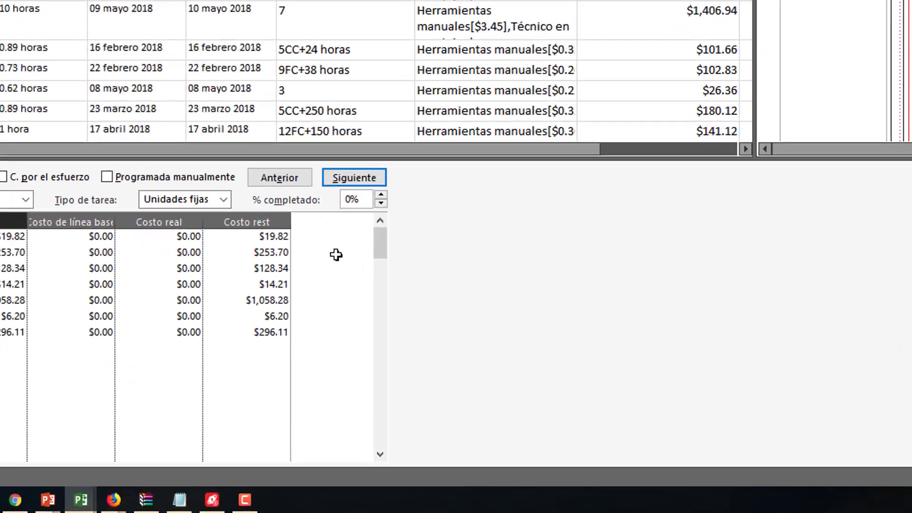
click(269, 252)
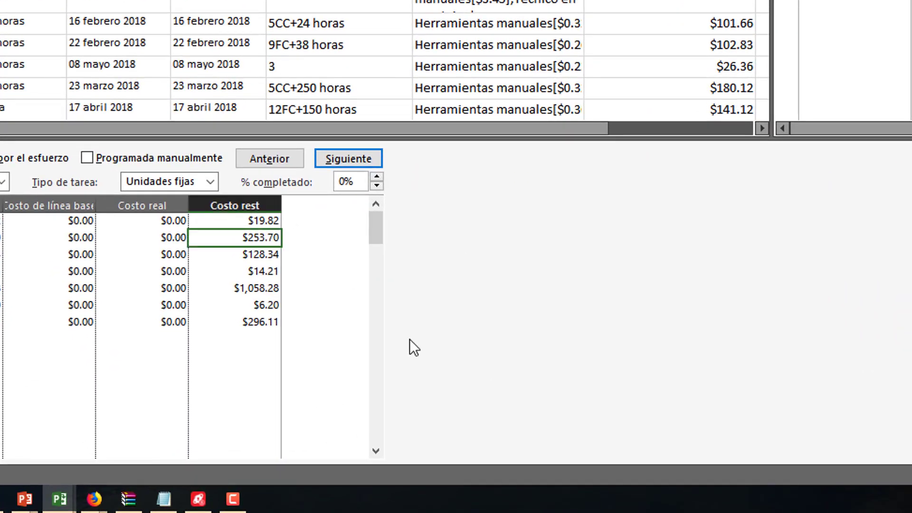
key(alt+Tab)
key(alt+Tab)
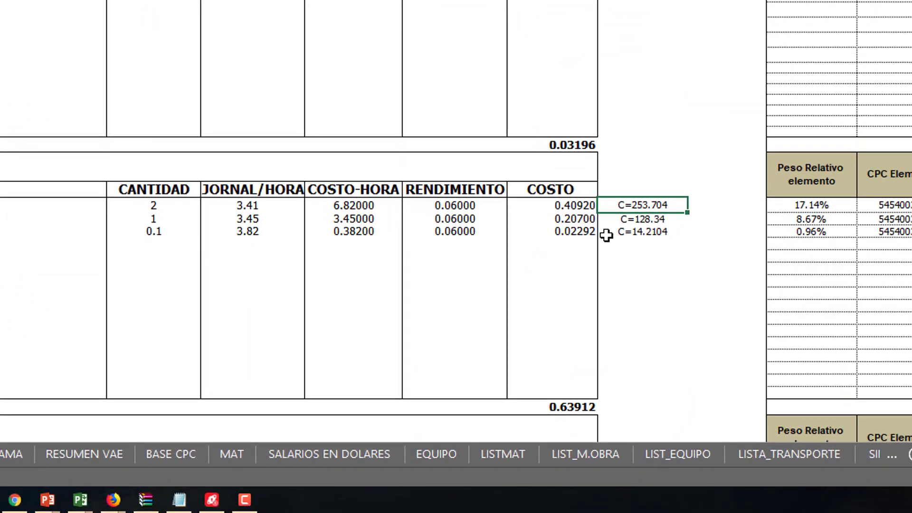
Step: Compare the Plomero and Maestro mayor remaining costs in Project with their totals in K42 and K43 of the Excel analysis
key(alt+Tab)
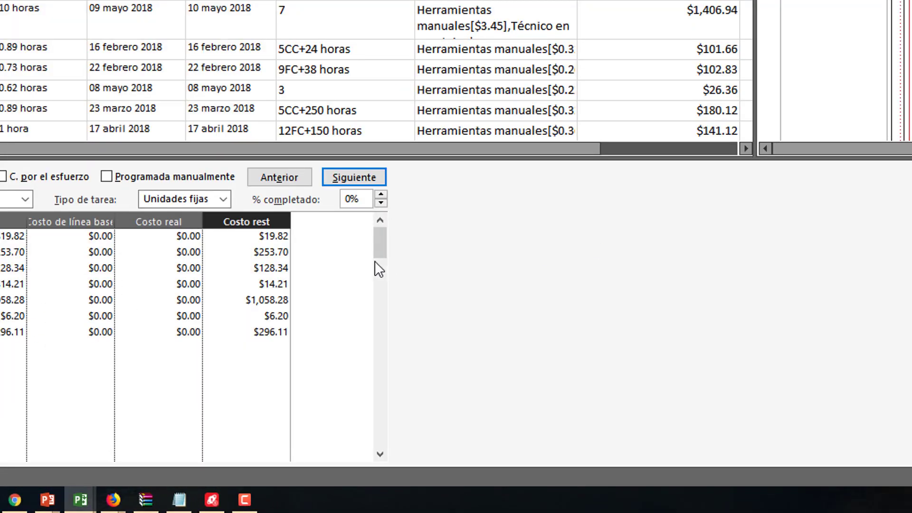
click(283, 264)
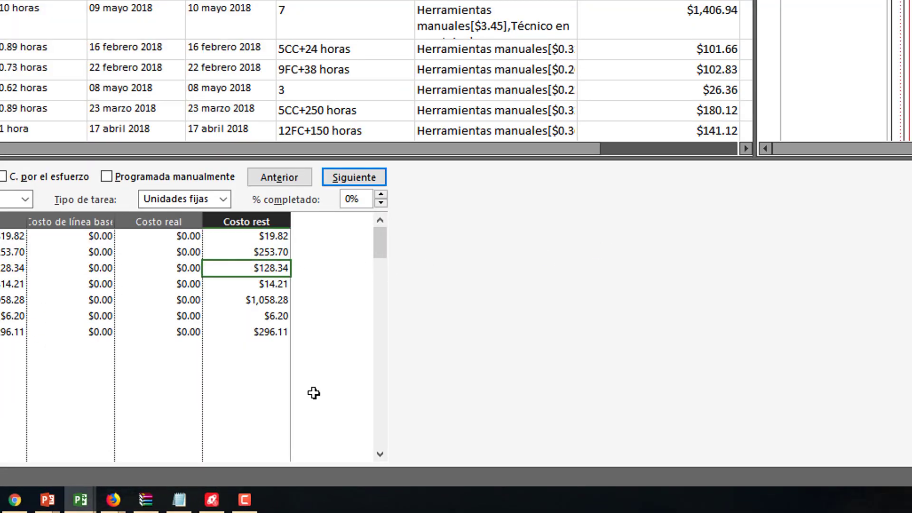
key(alt+Tab)
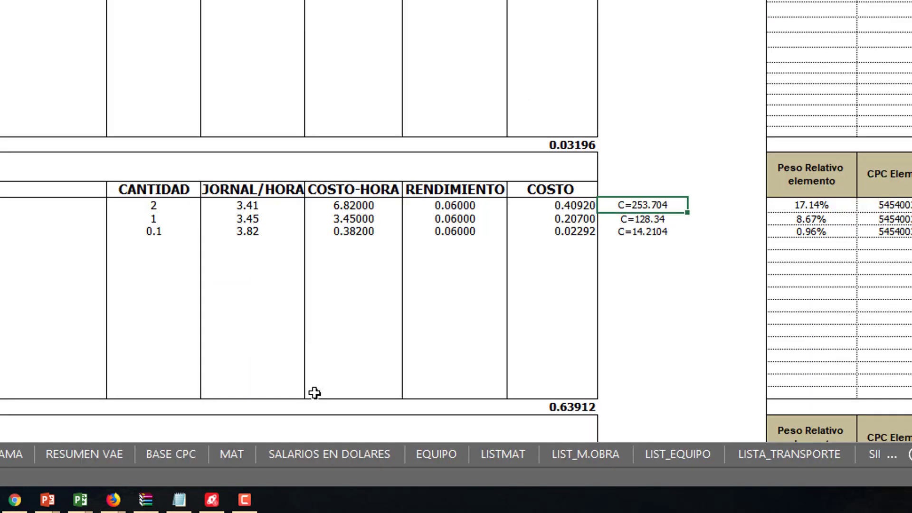
click(667, 219)
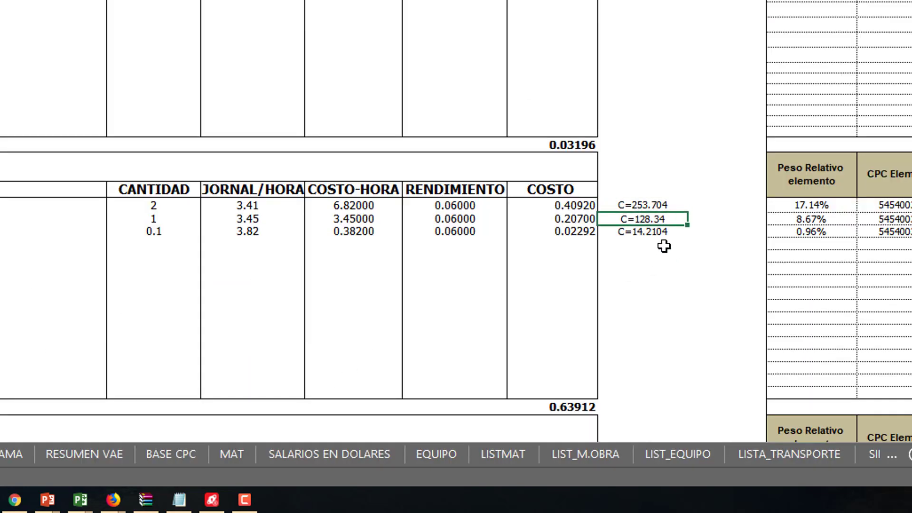
click(662, 233)
key(alt+Tab)
click(248, 285)
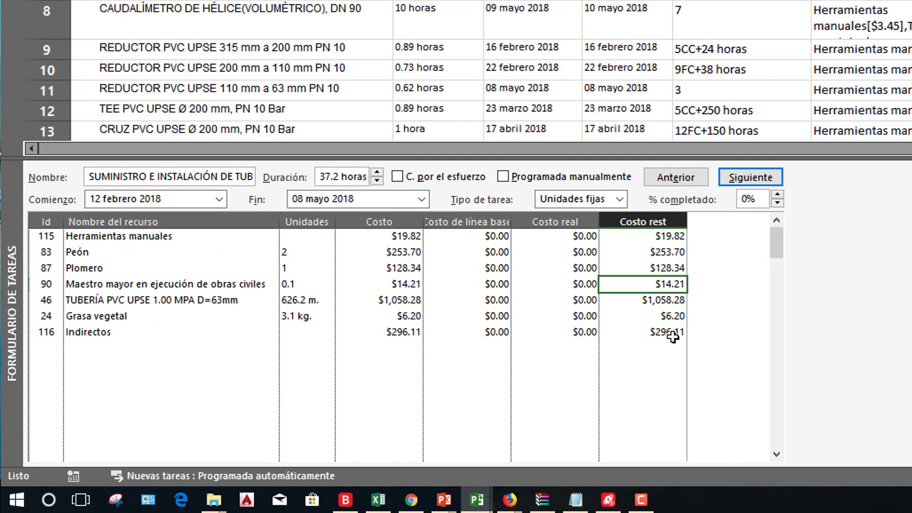
key(alt+Tab)
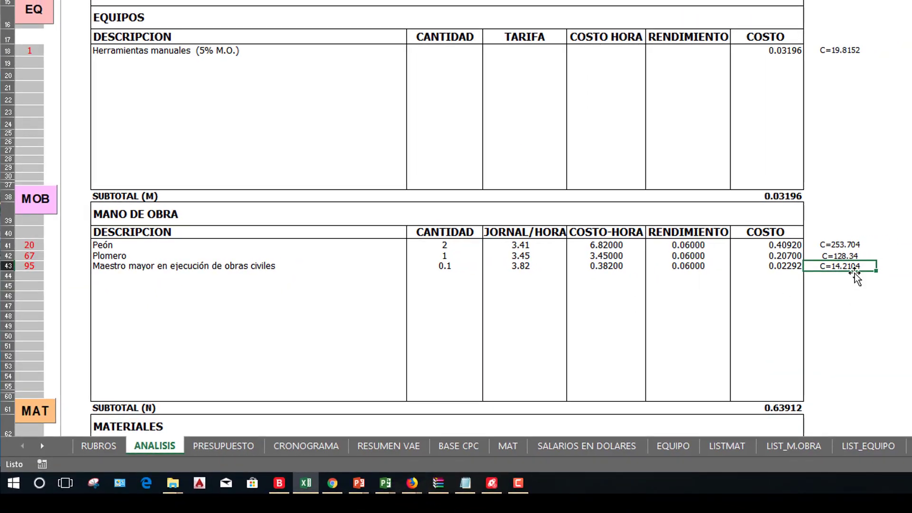
Step: Compare the TUBERÍA PVC UPSE 1.00 MPA D=63mm total in K64 with that resource's remaining cost in Project
scroll(831, 309, down, 4)
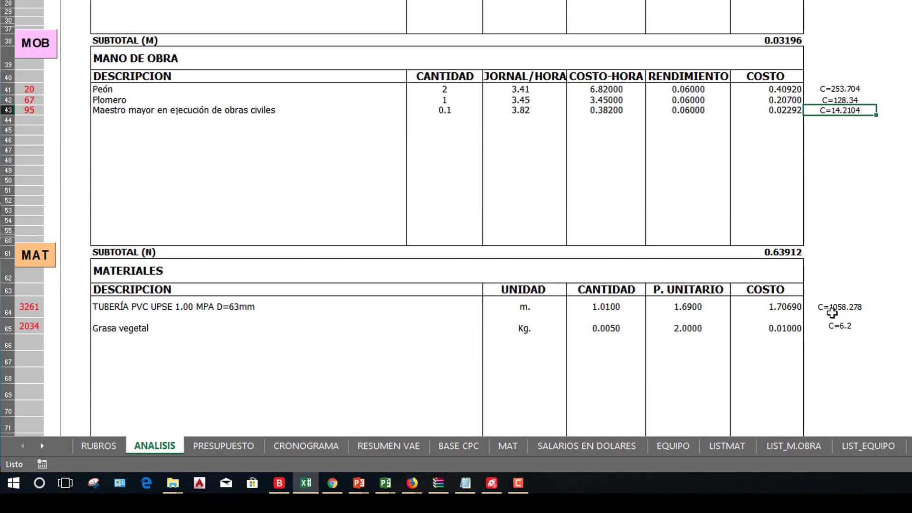
click(835, 278)
click(836, 308)
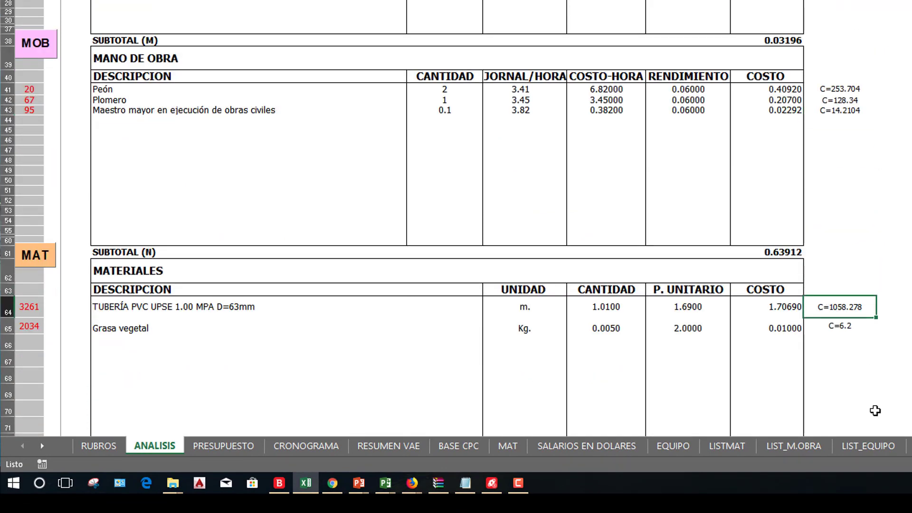
key(alt+Tab)
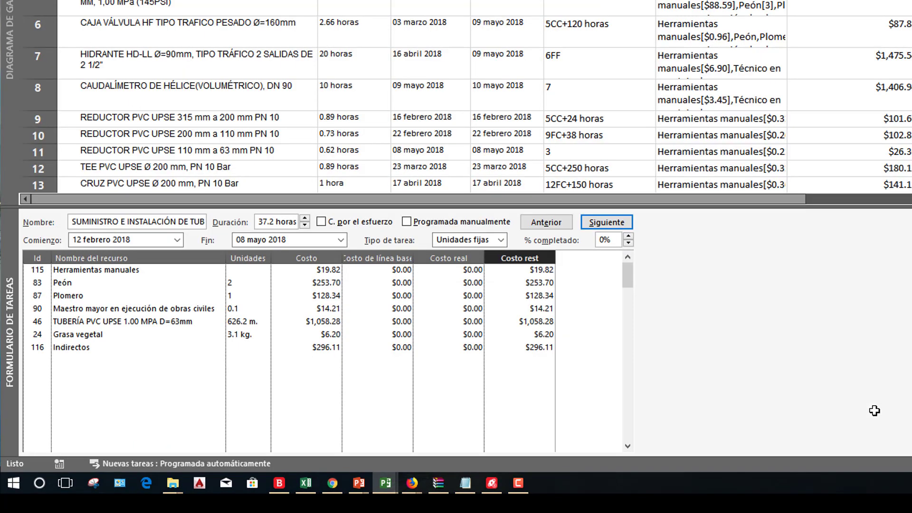
click(541, 324)
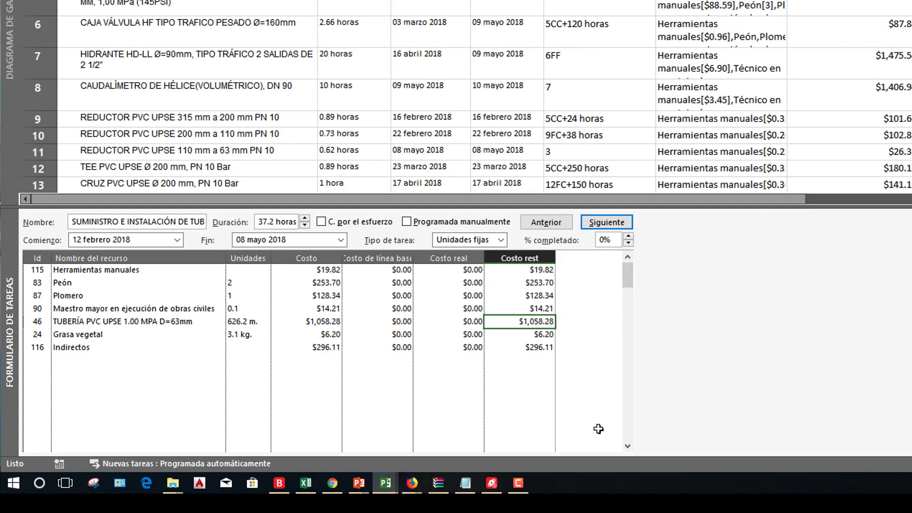
key(alt+Tab)
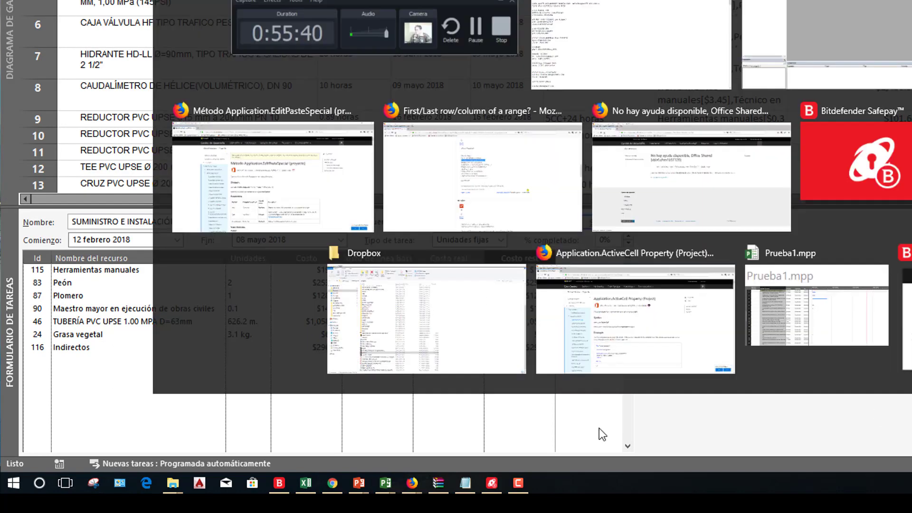
Step: Compare the Grasa vegetal total in K65 of the Excel analysis with that resource's remaining cost in Project
click(840, 325)
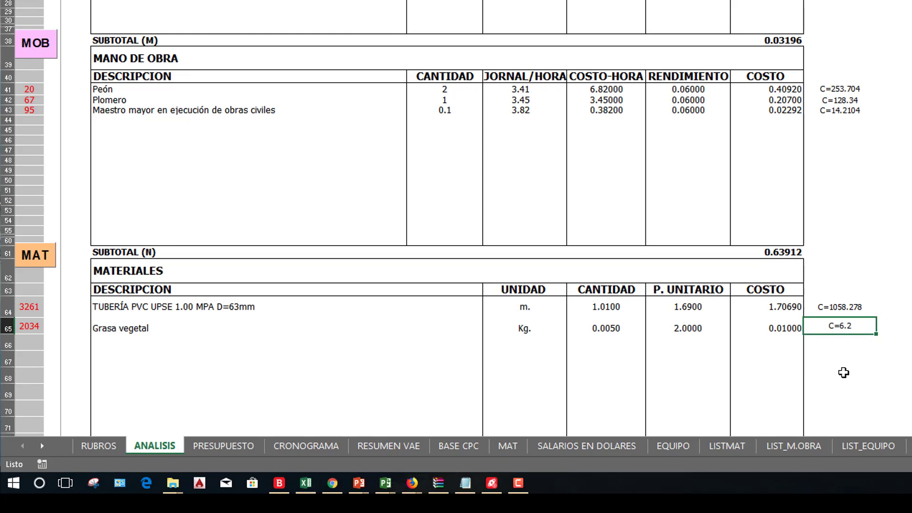
key(alt+Tab)
click(536, 335)
Step: Compare the Indirectos remaining cost in Project with the INDIRECTOS Y UTILIDADES total in K110 of the Excel analysis
click(534, 351)
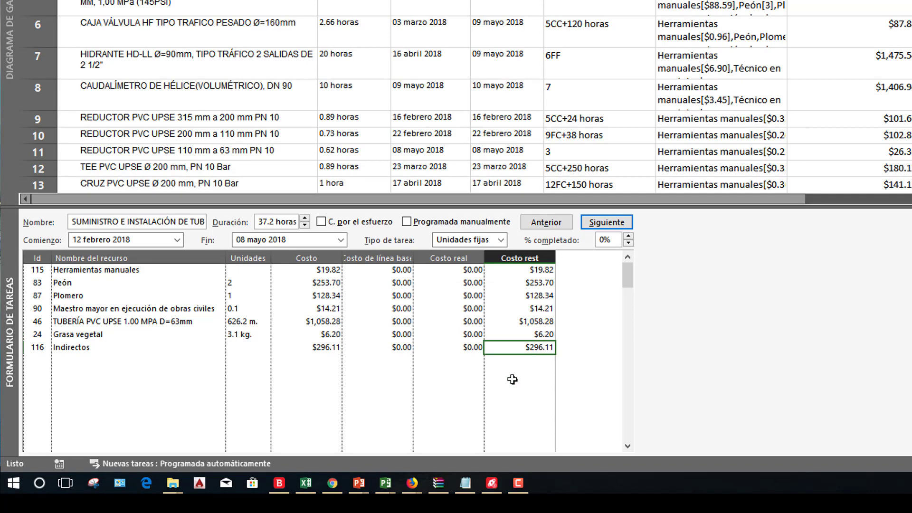
key(alt+Tab)
scroll(695, 355, down, 12)
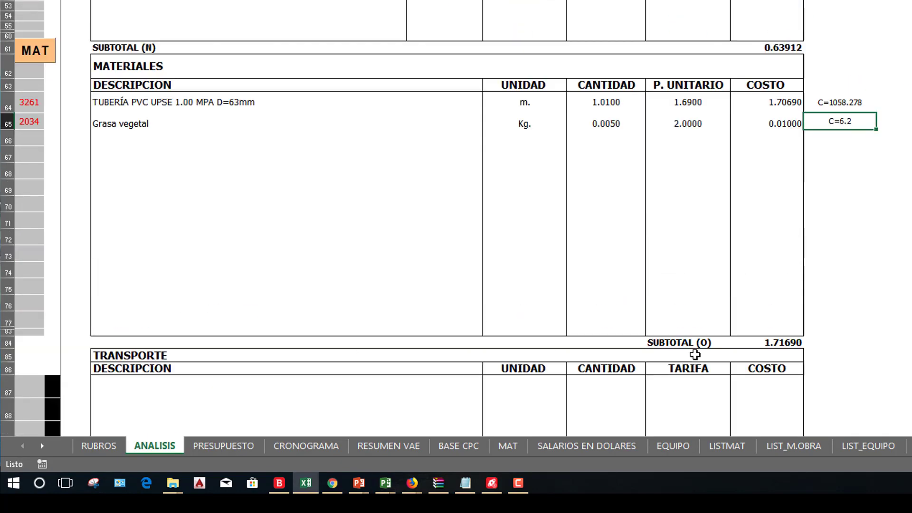
click(851, 376)
scroll(851, 382, down, 2)
scroll(852, 384, up, 5)
scroll(851, 384, up, 4)
Step: Compare the 63 mm pipe task's total cost in Project with its total price on Excel's PRESUPUESTO sheet, then return to Project
key(alt+Tab)
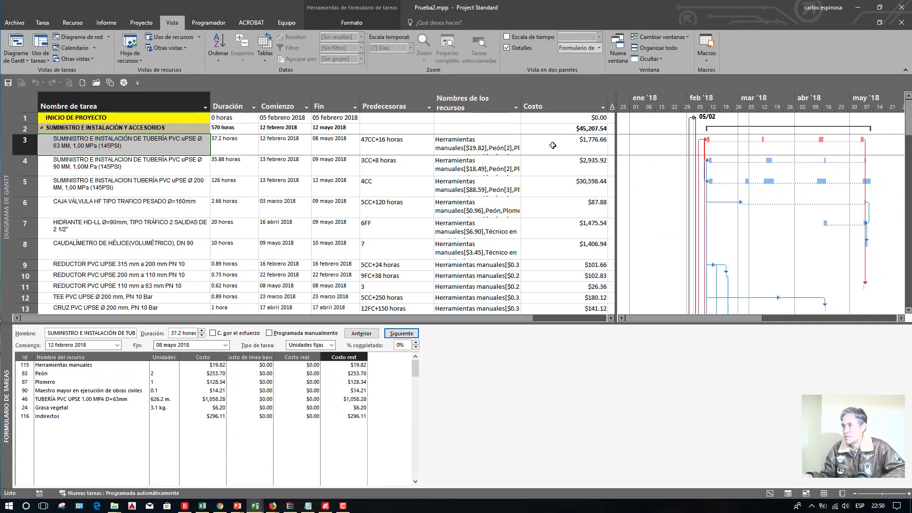
click(553, 146)
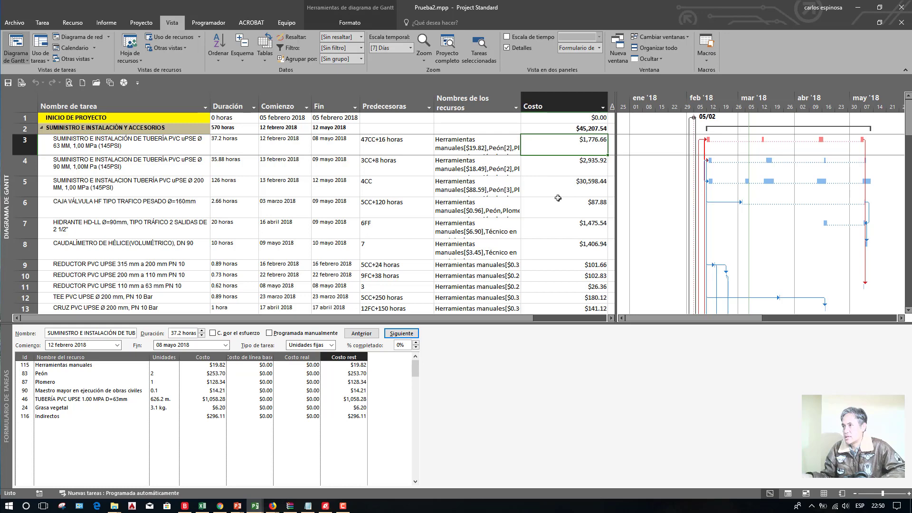
key(alt+Tab)
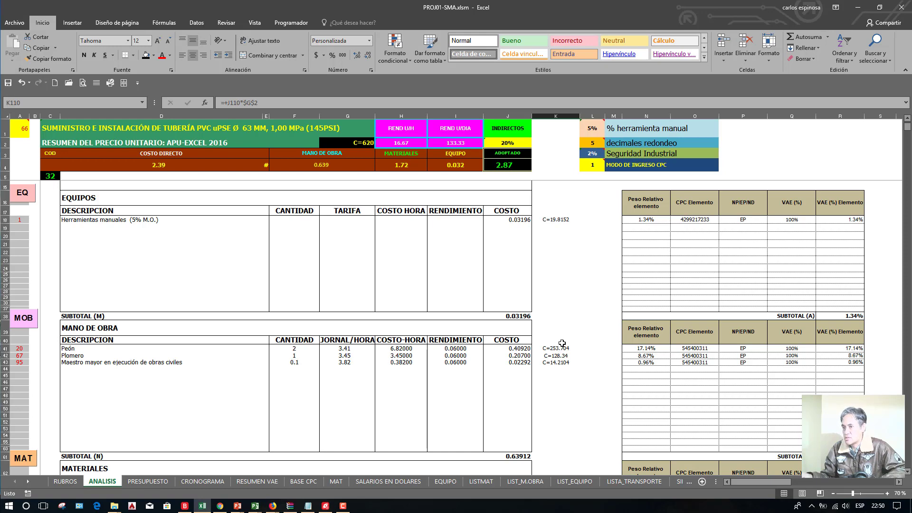
click(151, 483)
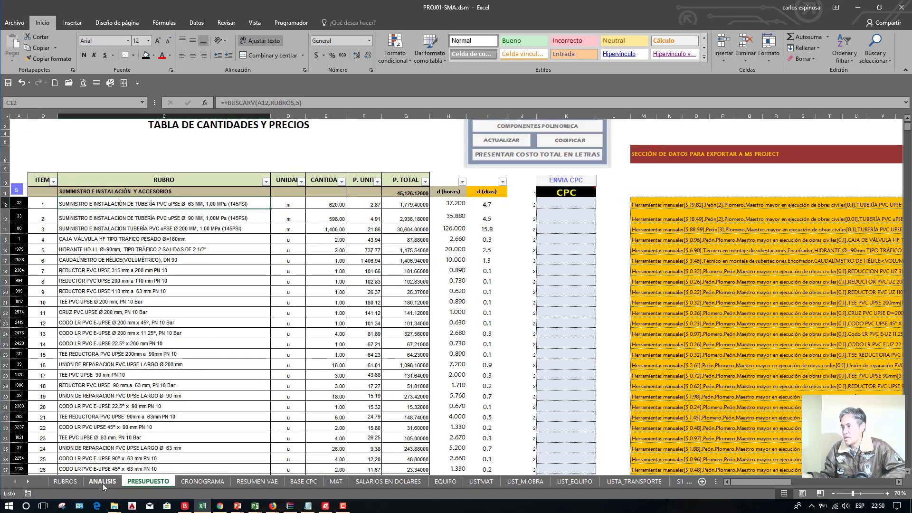
click(102, 481)
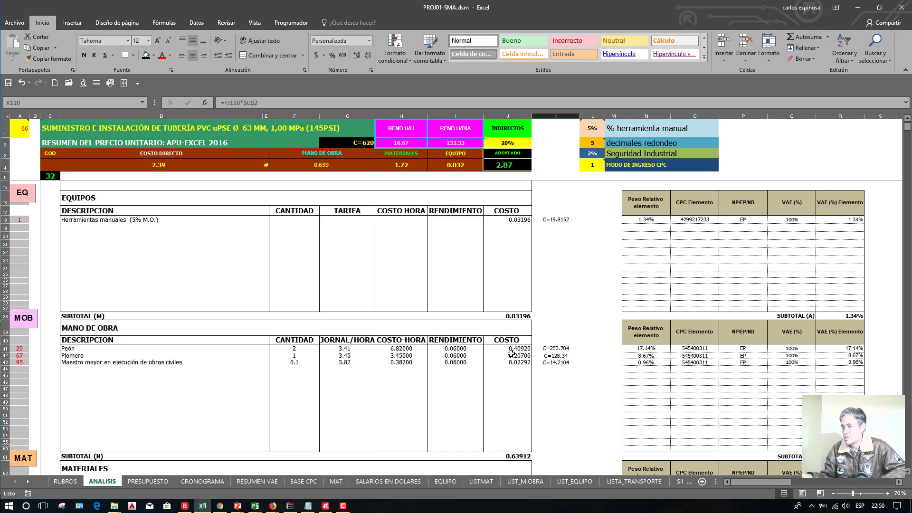
key(alt+Tab)
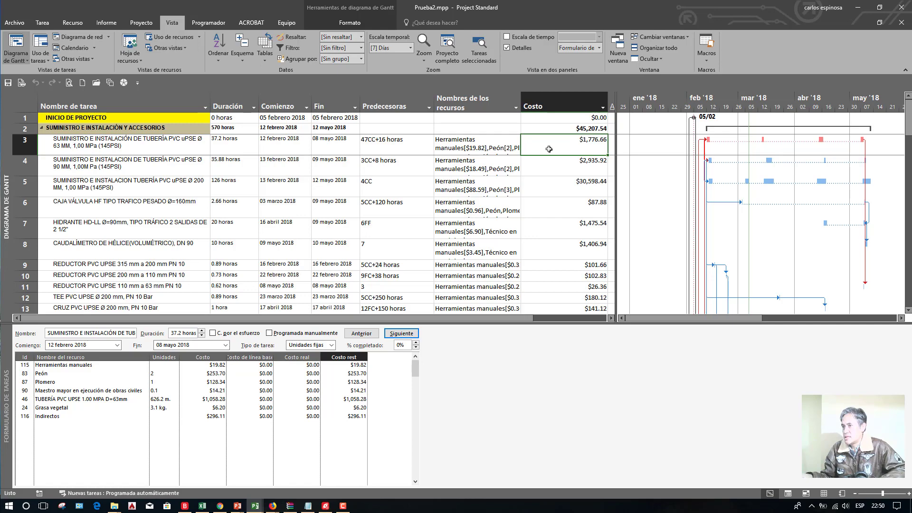
Step: Examine the total prices of the three pipe items, plus the 200 mm pipe's unit price and quantity, on Excel's PRESUPUESTO sheet
key(alt+Tab)
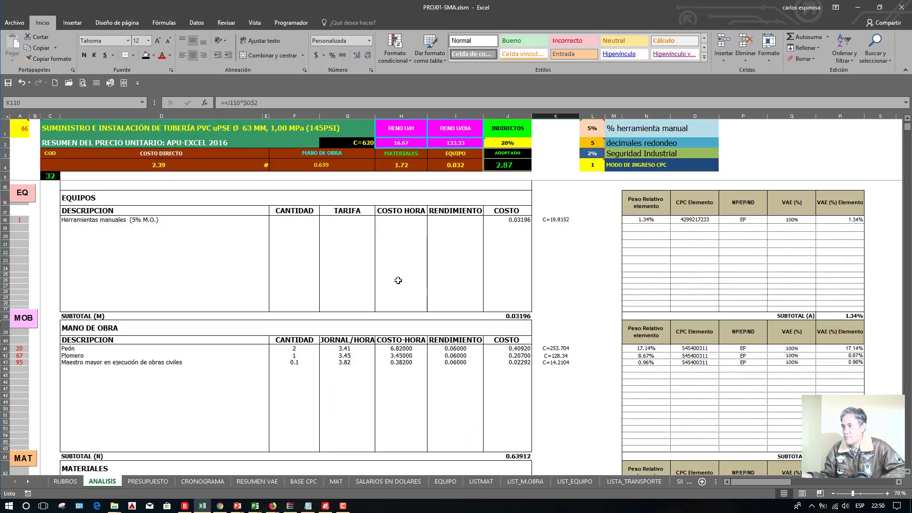
click(156, 483)
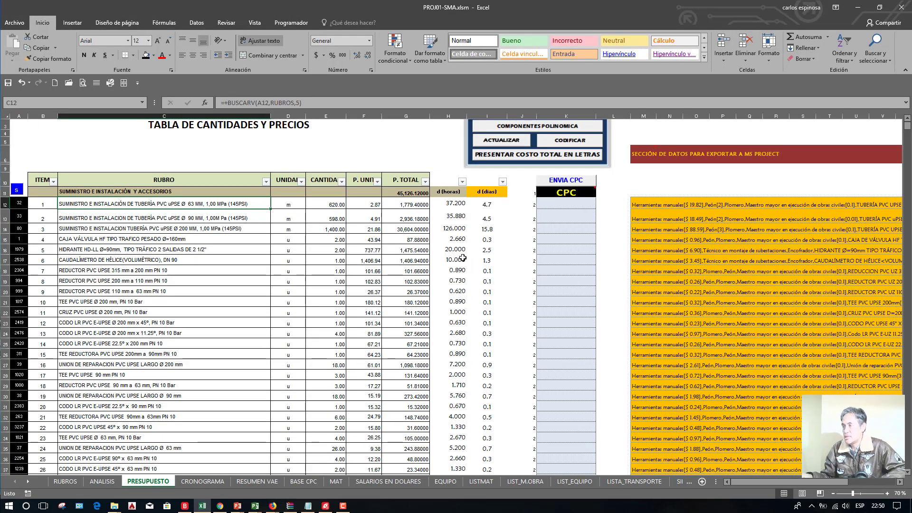
click(411, 204)
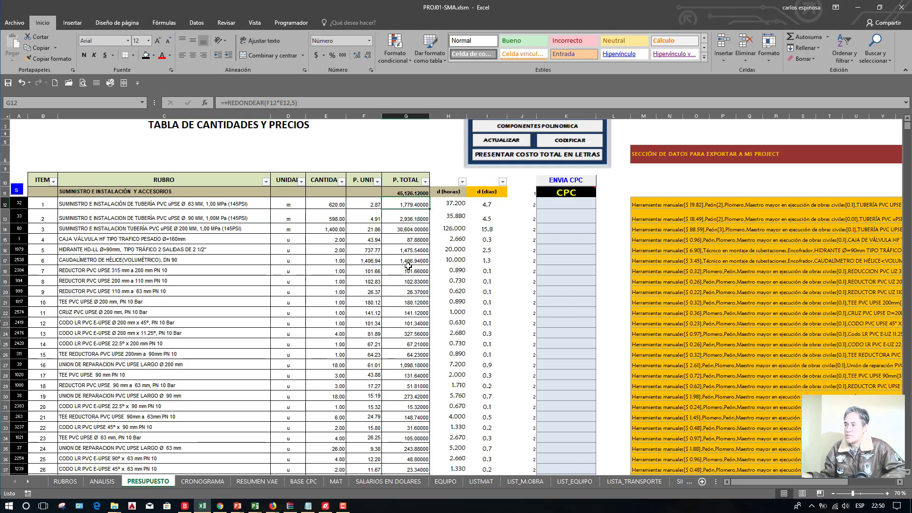
click(407, 215)
click(406, 229)
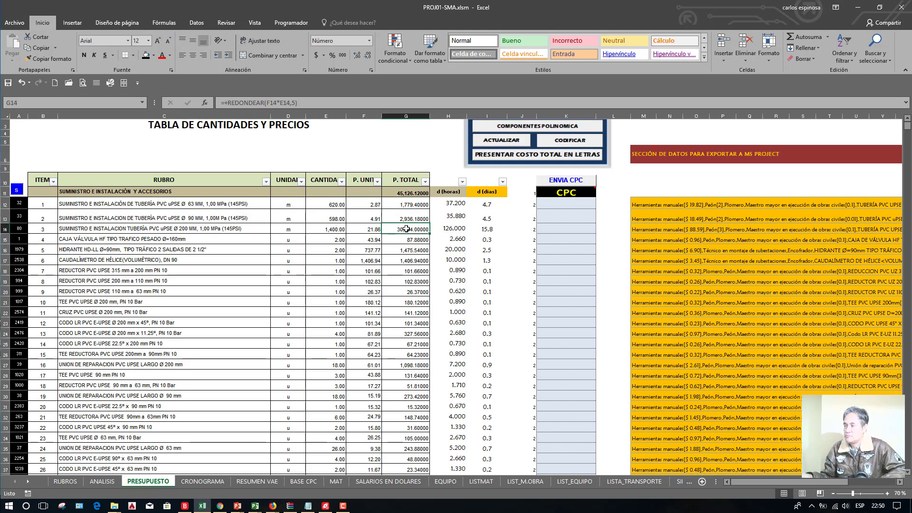
click(375, 229)
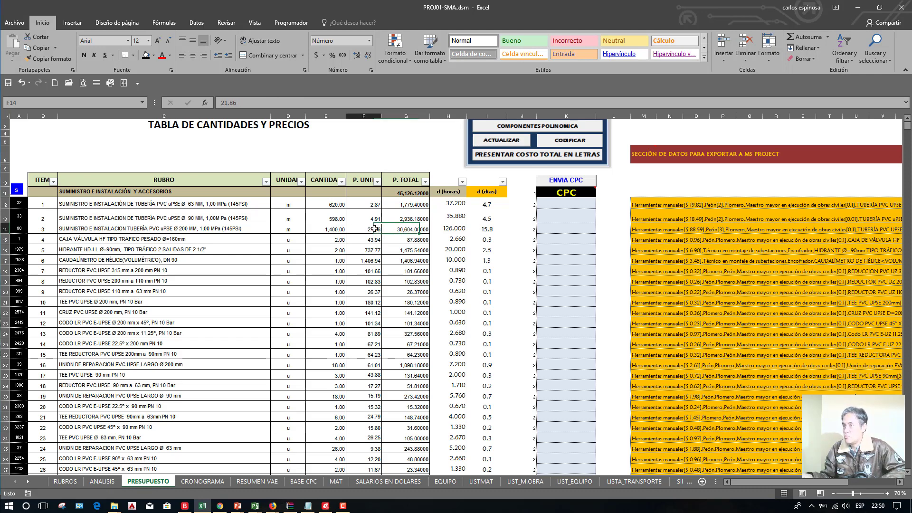
click(332, 229)
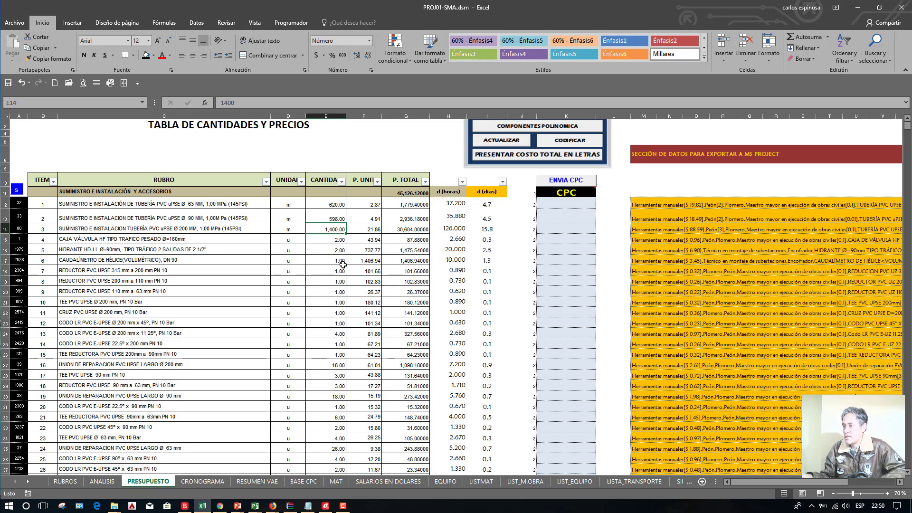
scroll(344, 265, up, 1)
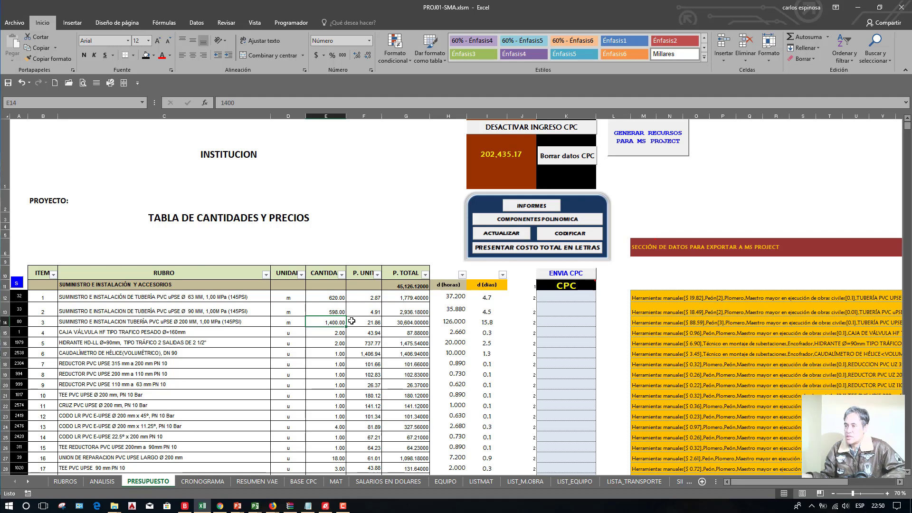
Step: Return to Project and review the assigned resources and costs of tasks 4 to 7, ending with the hydrant's cost and duration
key(alt+Tab)
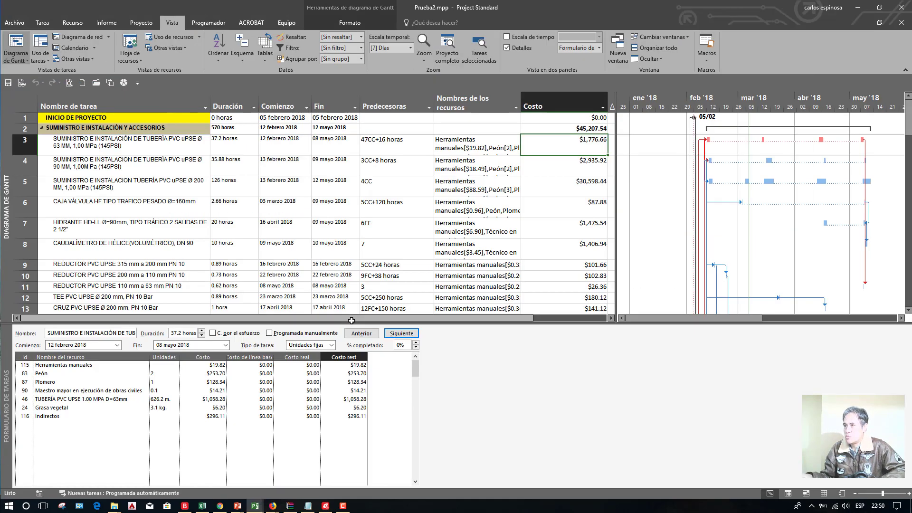
click(389, 162)
click(386, 187)
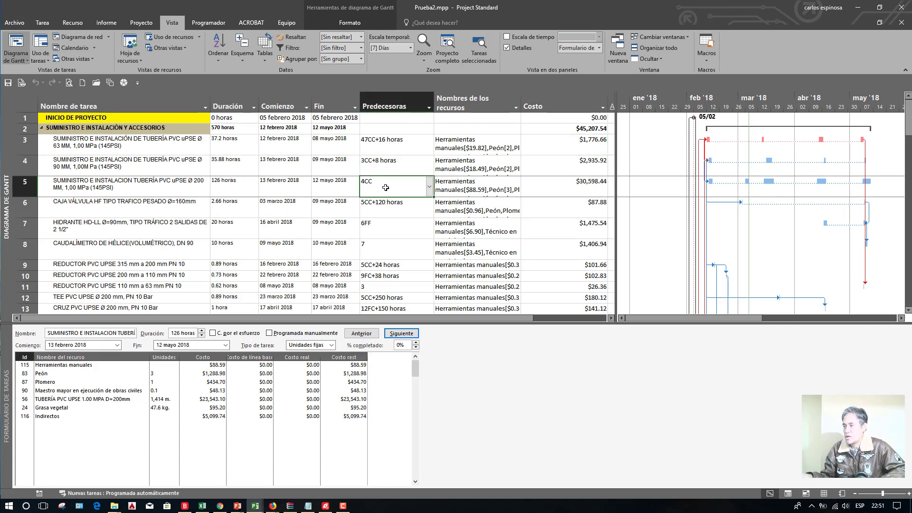
click(385, 205)
click(385, 229)
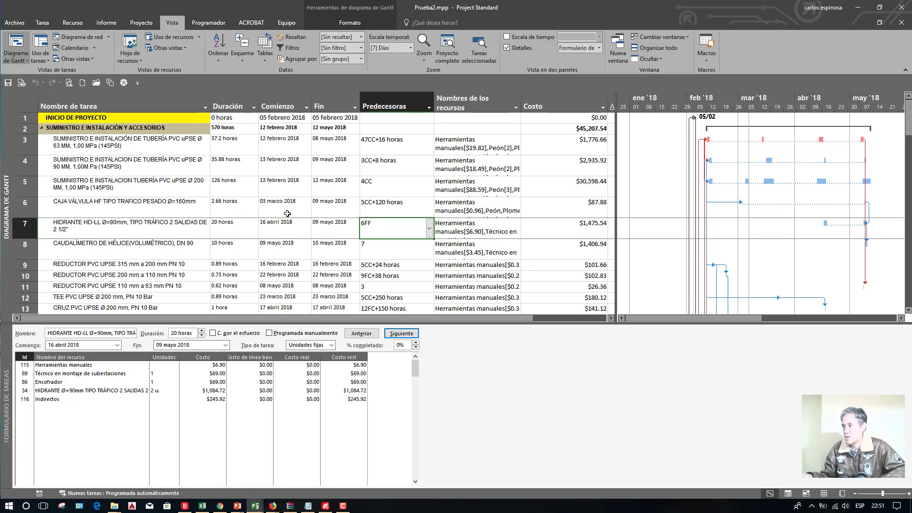
click(602, 228)
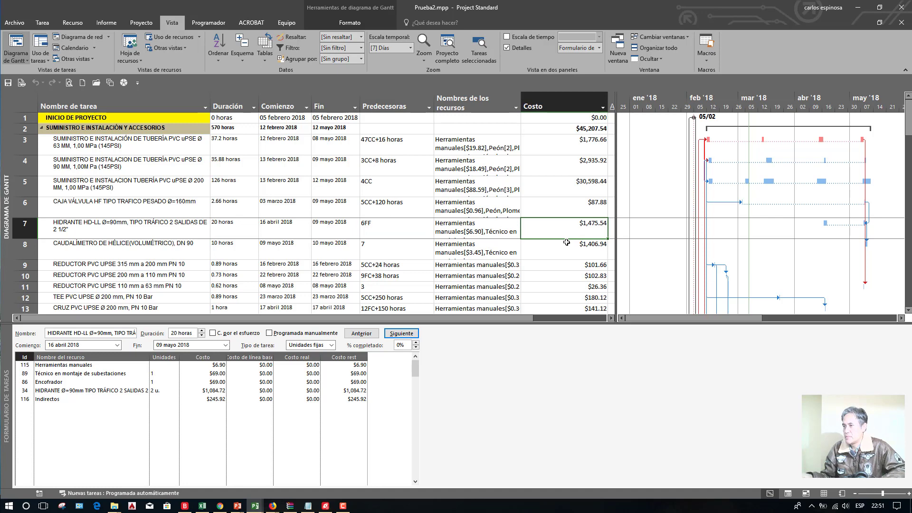
click(240, 228)
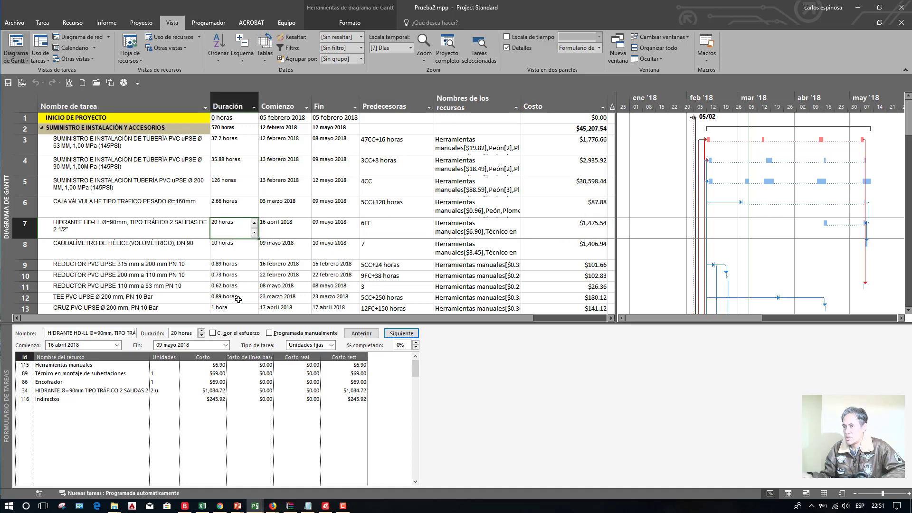
Step: Show work details instead of costs in the task form and enlarge the Gantt area above it
right_click(142, 352)
click(176, 404)
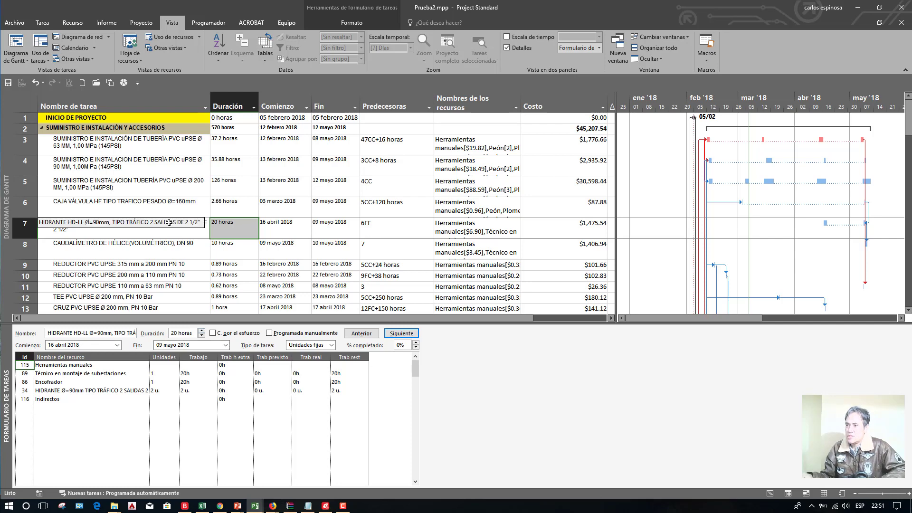
drag(222, 322, 221, 373)
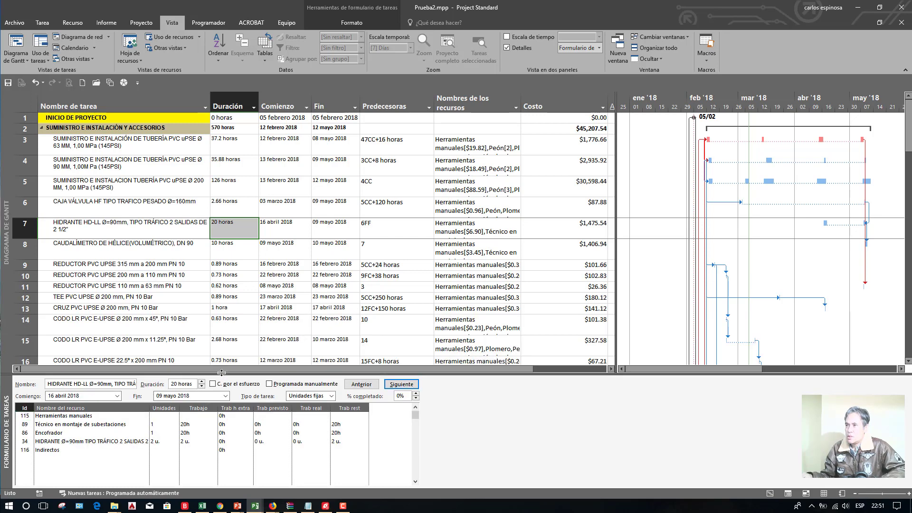
Step: Switch to the PowerPoint presentation and view slide 12 on exporting resources and slide 13, EN RESUMEN
key(alt+Tab)
key(alt+Tab)
key(alt+Tab)
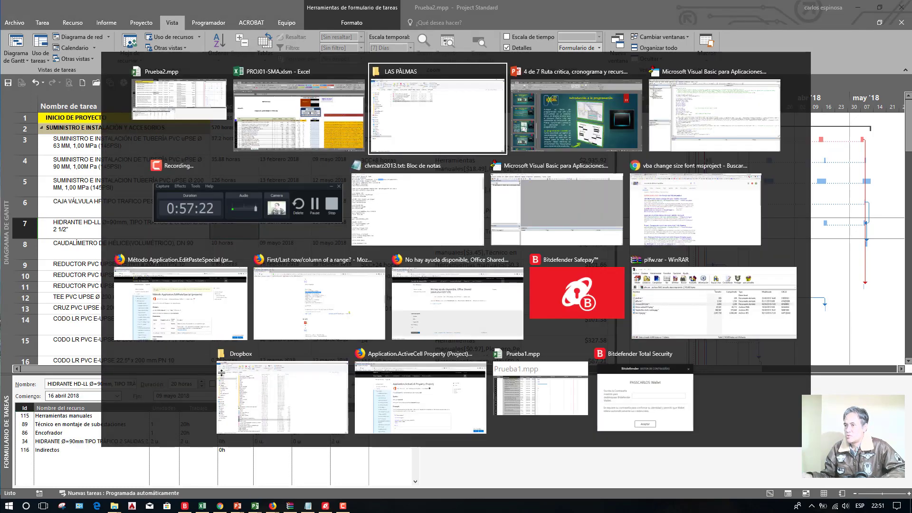
key(alt+Tab)
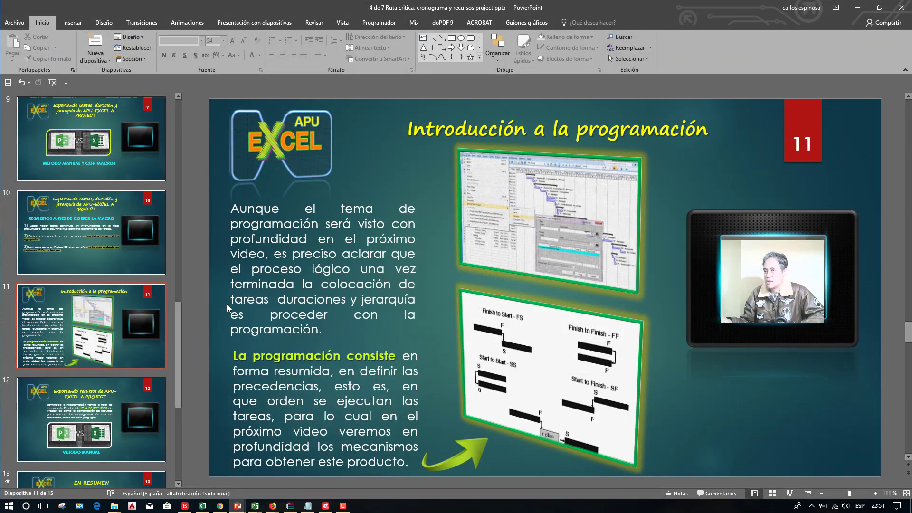
click(98, 415)
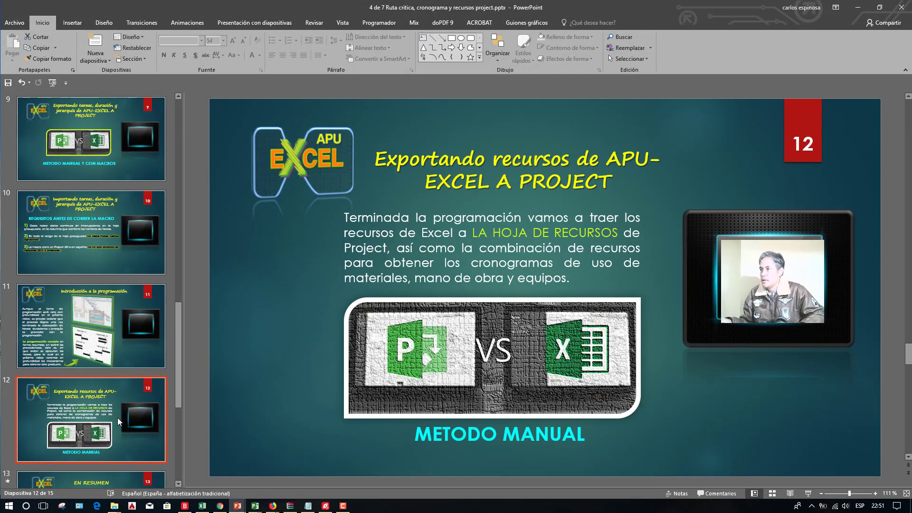
scroll(118, 417, down, 1)
scroll(118, 417, down, 2)
click(118, 418)
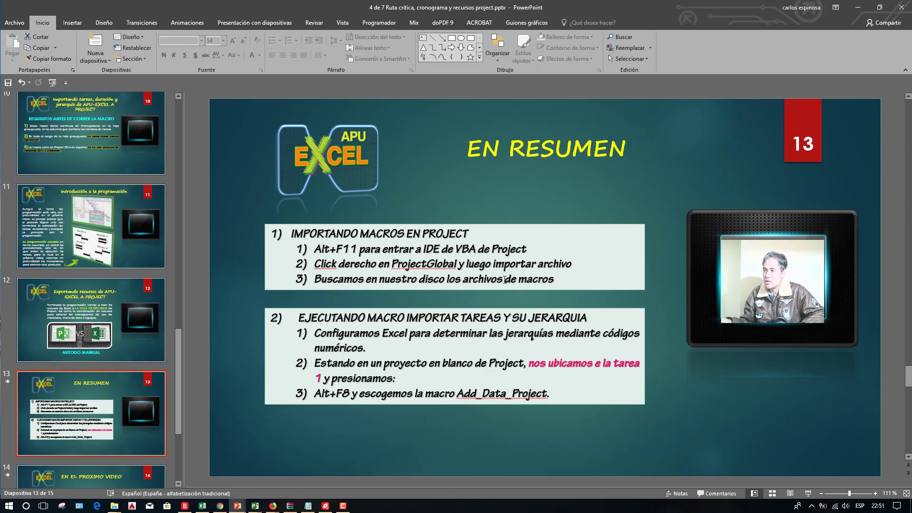
Step: Review the macro import and execution steps on the EN RESUMEN slide, highlighting the macro name Add_Data_Project
click(505, 279)
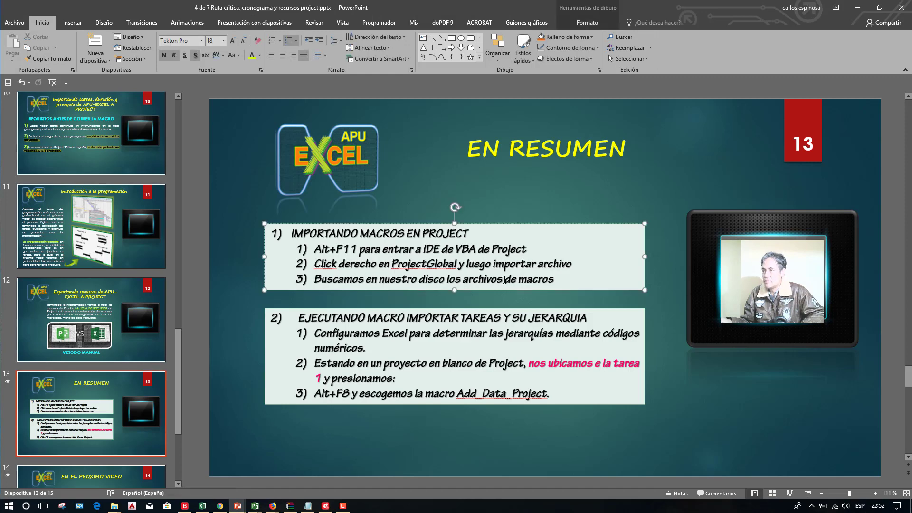
scroll(504, 281, down, 1)
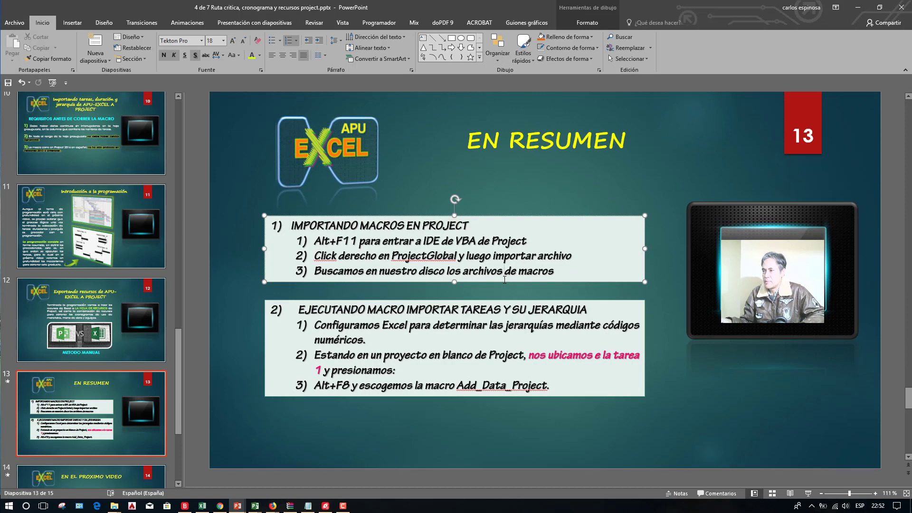
click(354, 331)
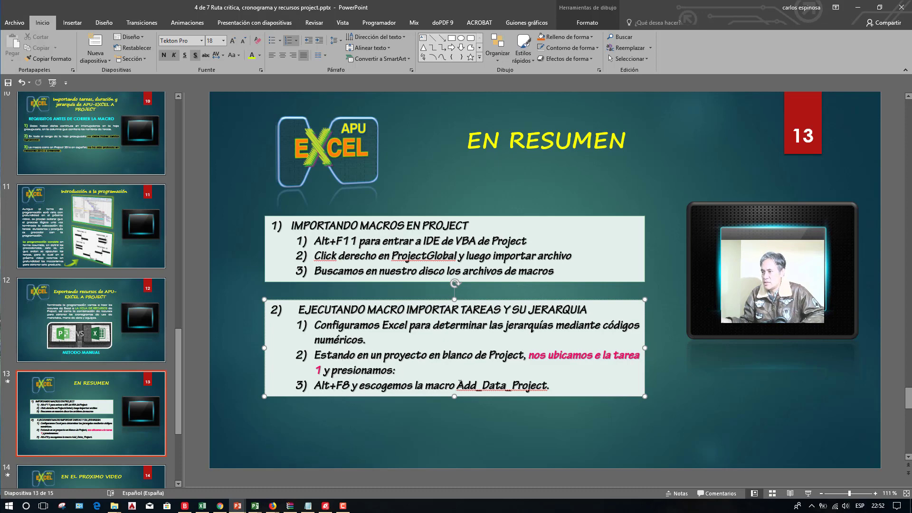
drag(457, 386, 547, 385)
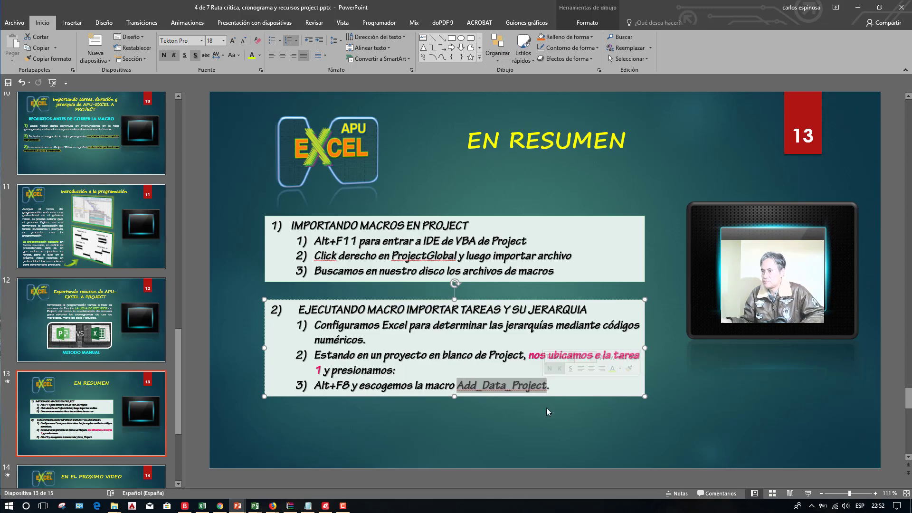
key(alt+Tab)
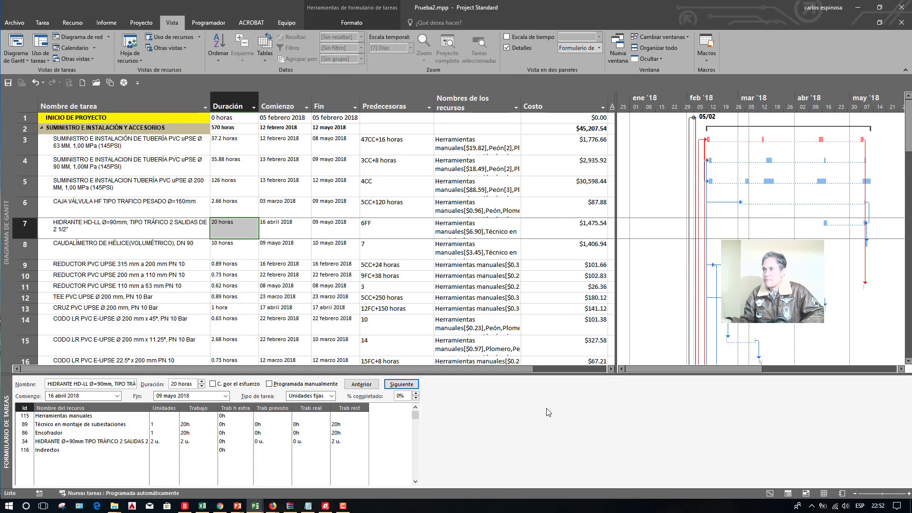
key(alt+Tab)
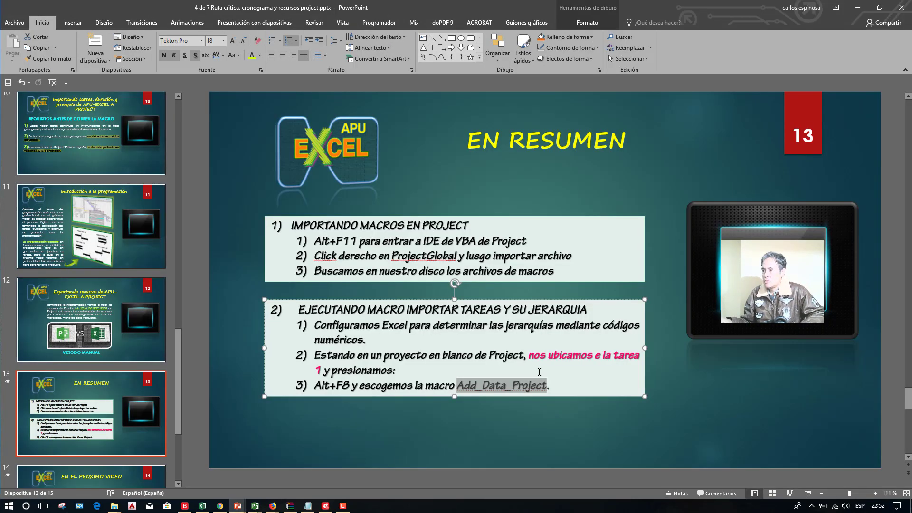
click(247, 267)
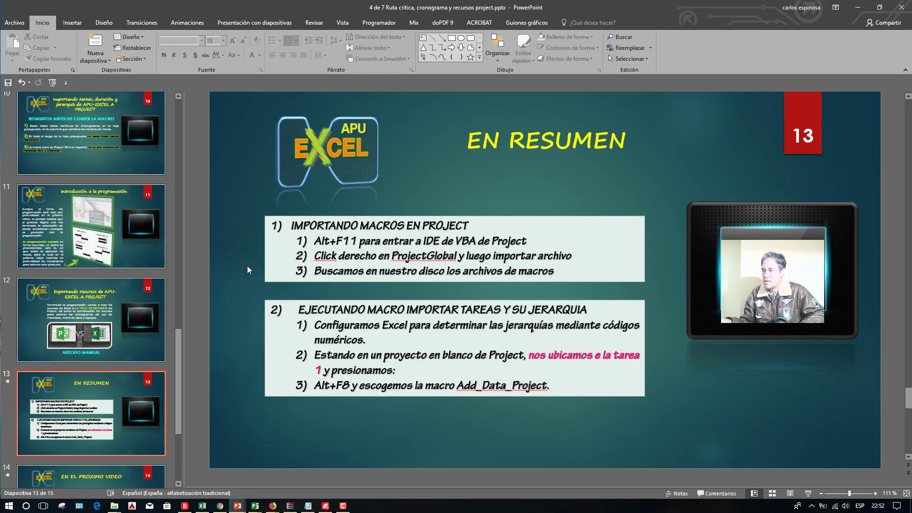
Step: Return to Project and highlight the resource names assigned to tasks 3 through 14
key(alt+Tab)
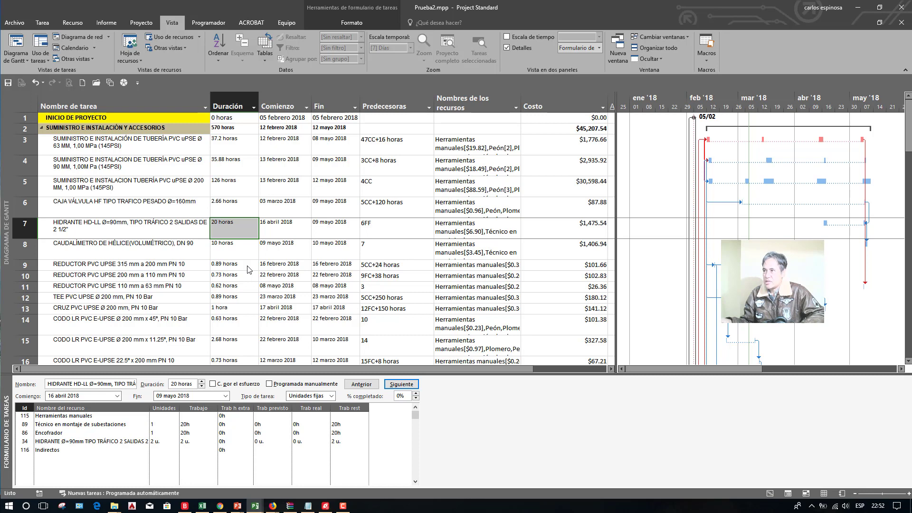
click(480, 149)
drag(482, 170, 460, 320)
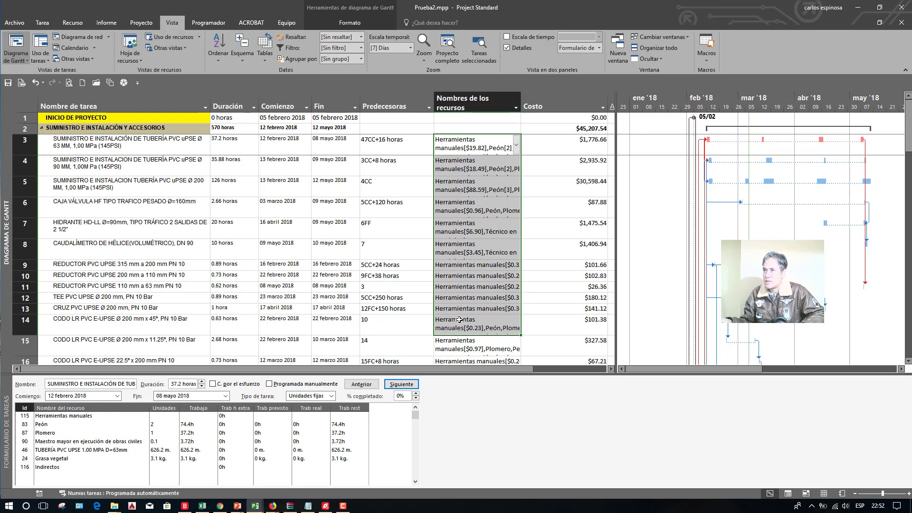
Step: Review the red MANO DE OBRA resources from Peón to Cadenero in the resource sheet and save the project
click(129, 47)
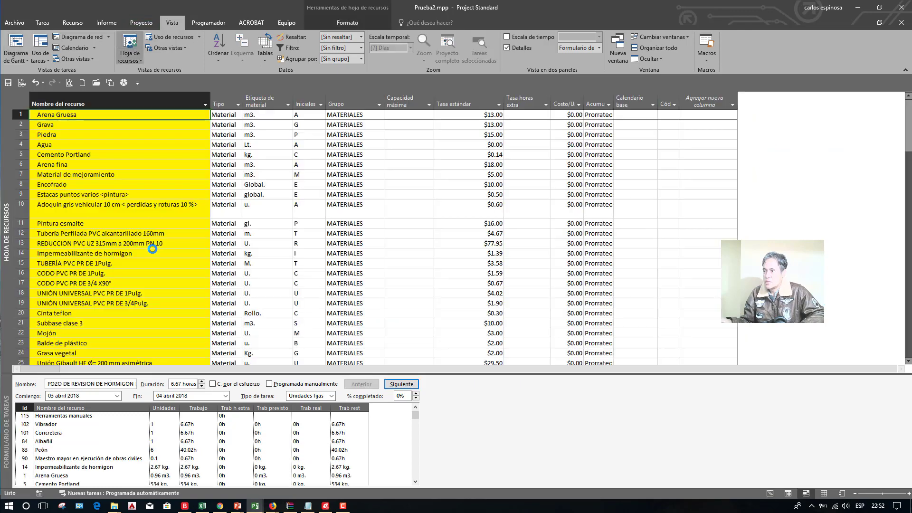
scroll(153, 248, down, 15)
scroll(153, 249, down, 10)
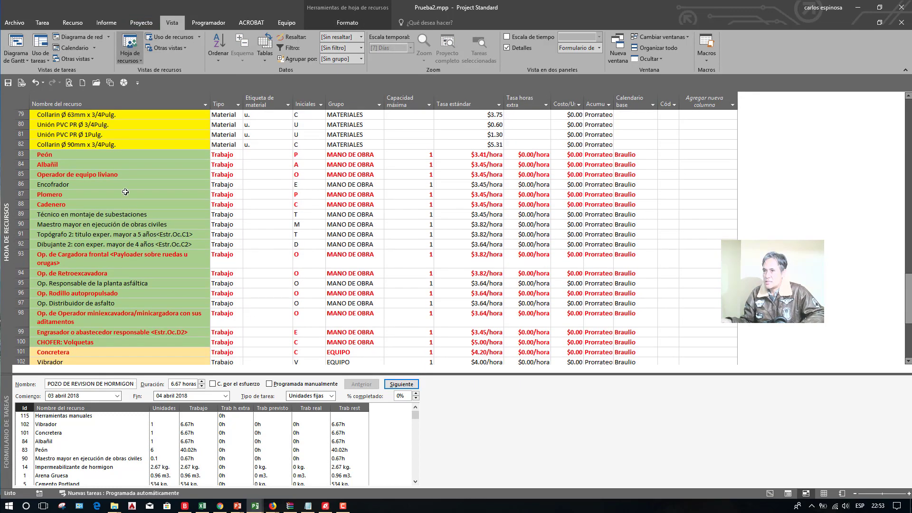
click(97, 152)
click(91, 166)
click(91, 176)
click(80, 196)
click(80, 204)
key(ctrl+s)
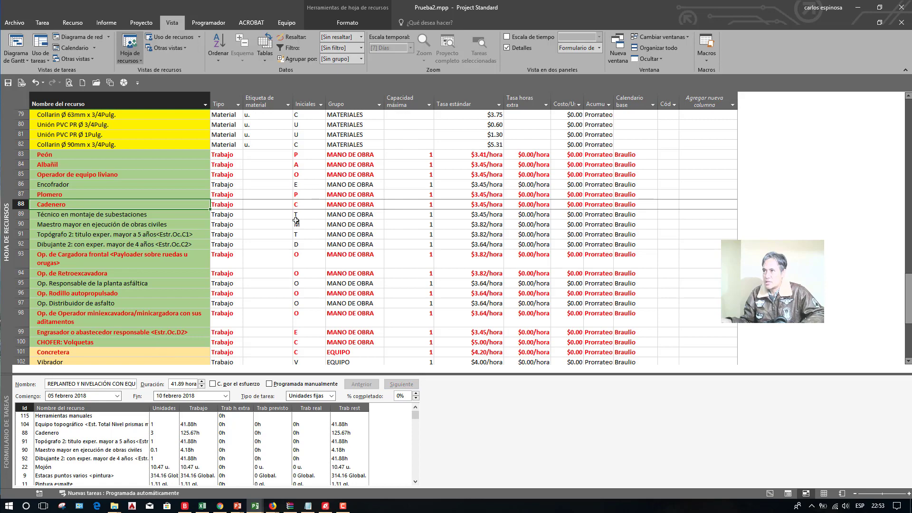
Step: Hide the details pane and review the labour, equipment and cost resources in the full-height resource sheet
click(507, 49)
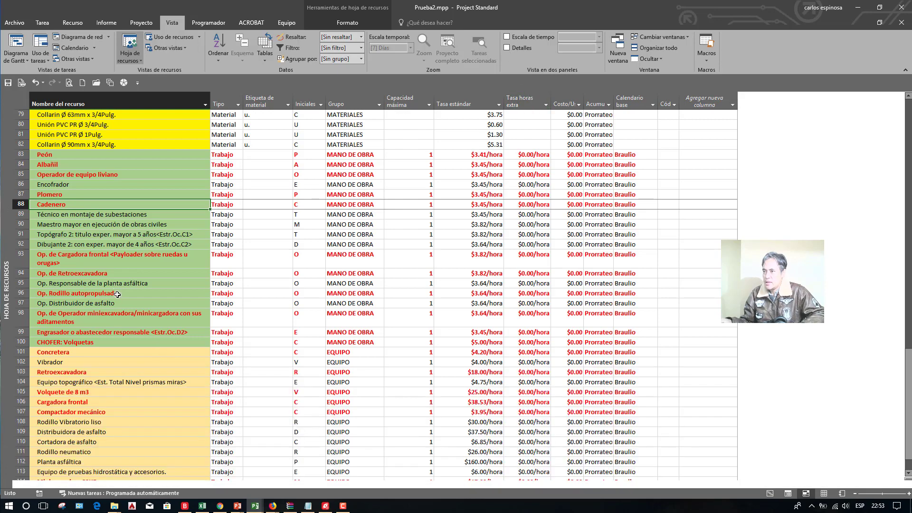
scroll(118, 293, down, 5)
scroll(117, 295, up, 3)
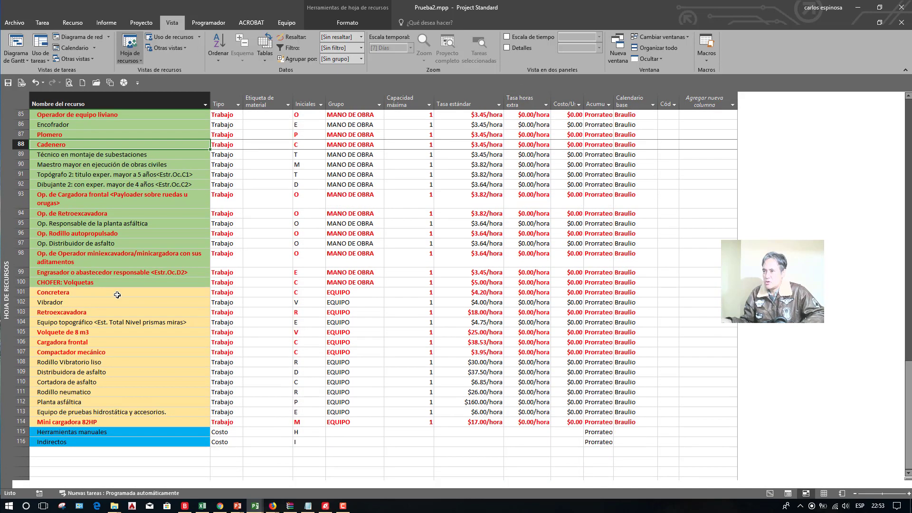
scroll(117, 295, up, 3)
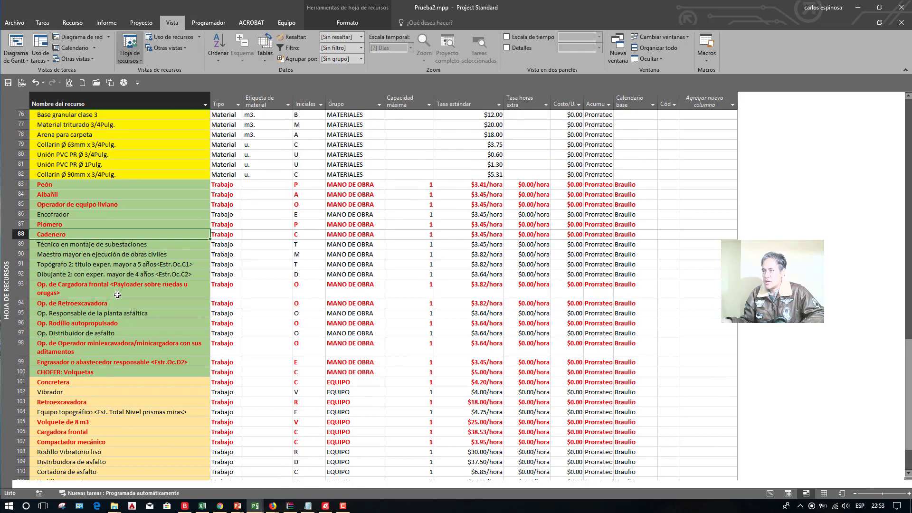
Step: Review the maximum capacity values of the MANO DE OBRA resources from Peón to Op. de Operador miniexcavadora
click(397, 184)
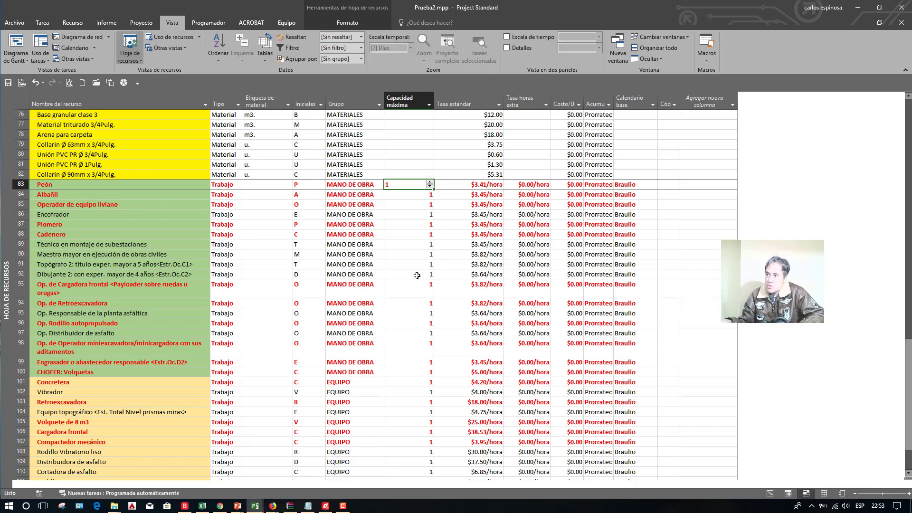
click(411, 194)
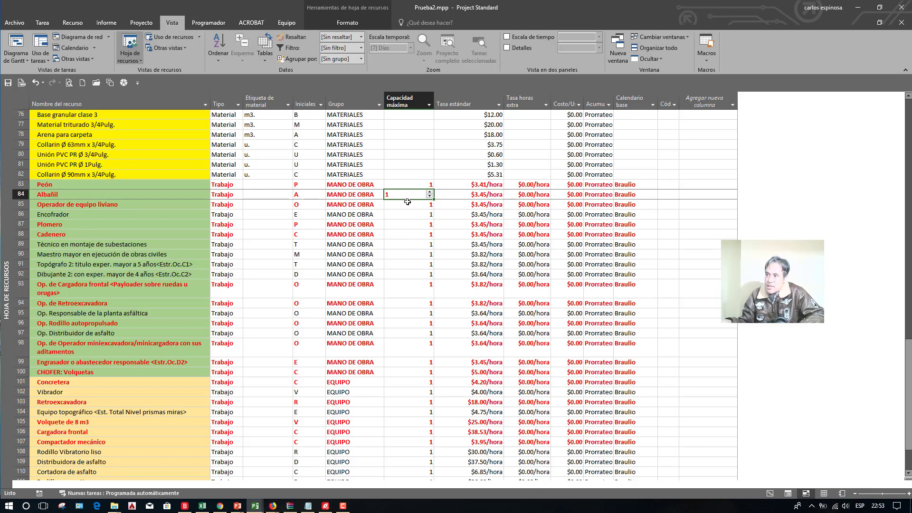
click(407, 204)
click(409, 225)
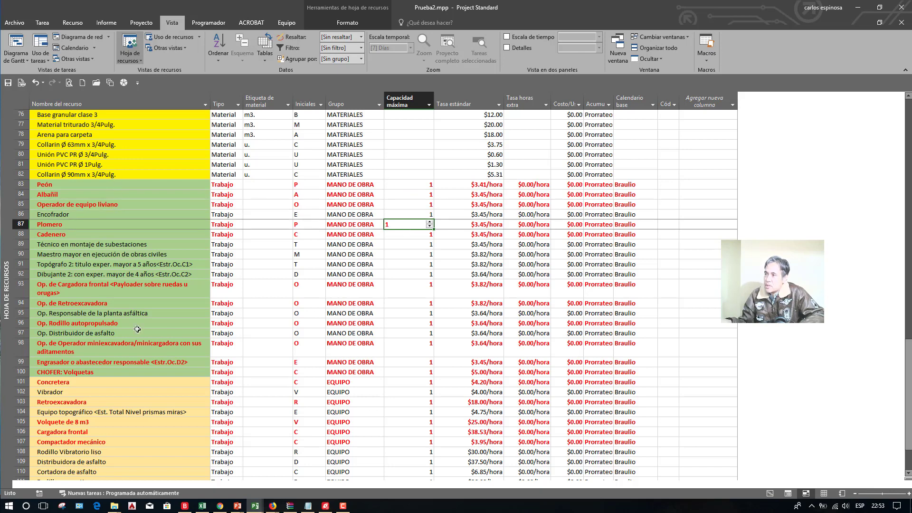
drag(408, 185, 406, 347)
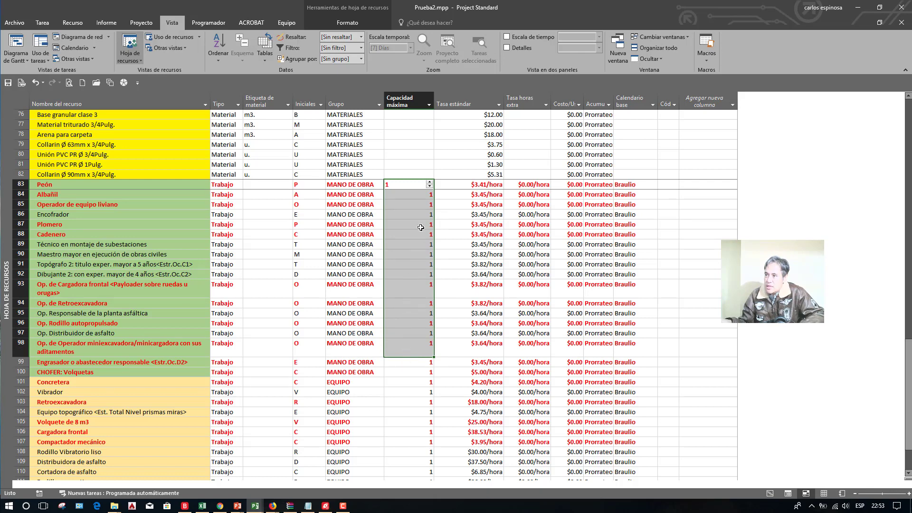
click(398, 194)
click(399, 184)
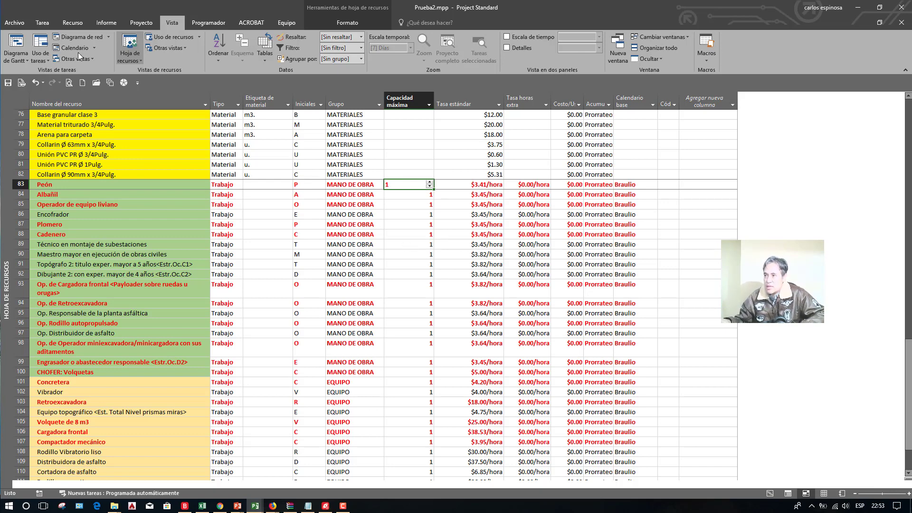
Step: View the schedule in the Gantt chart and switch to the resource usage view
click(16, 48)
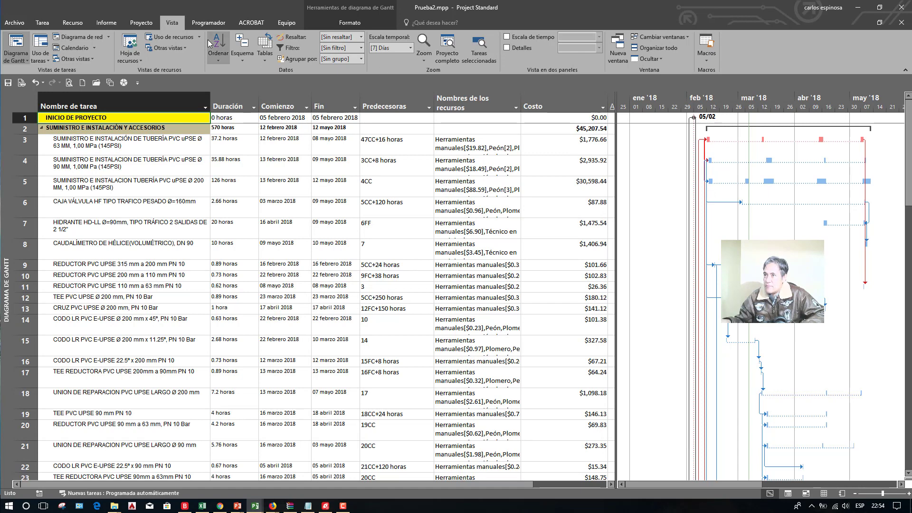
click(168, 36)
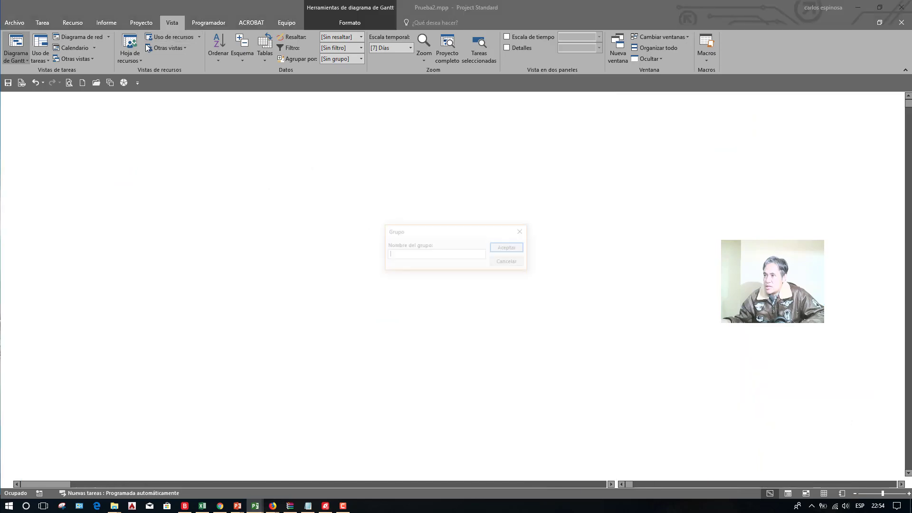
click(522, 263)
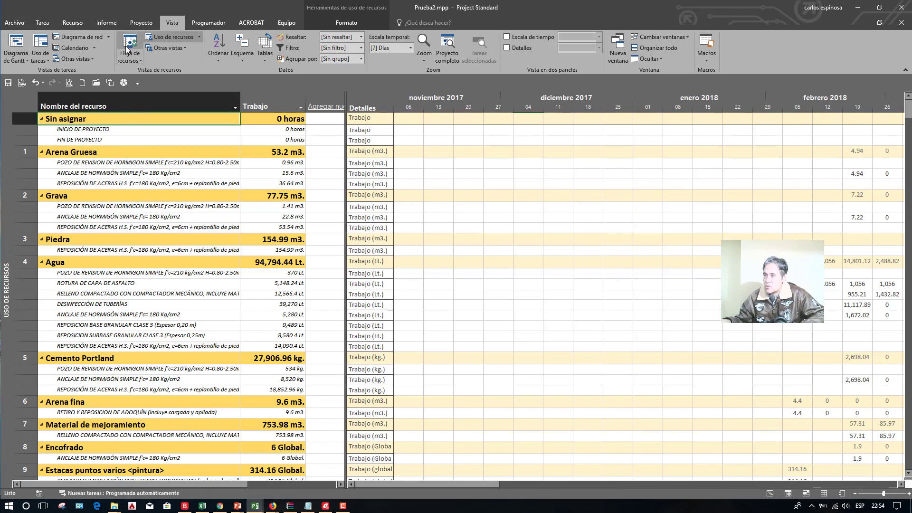
Step: Return to the resource sheet and try a maximum capacity of 2 for Peón
click(129, 47)
scroll(285, 336, down, 20)
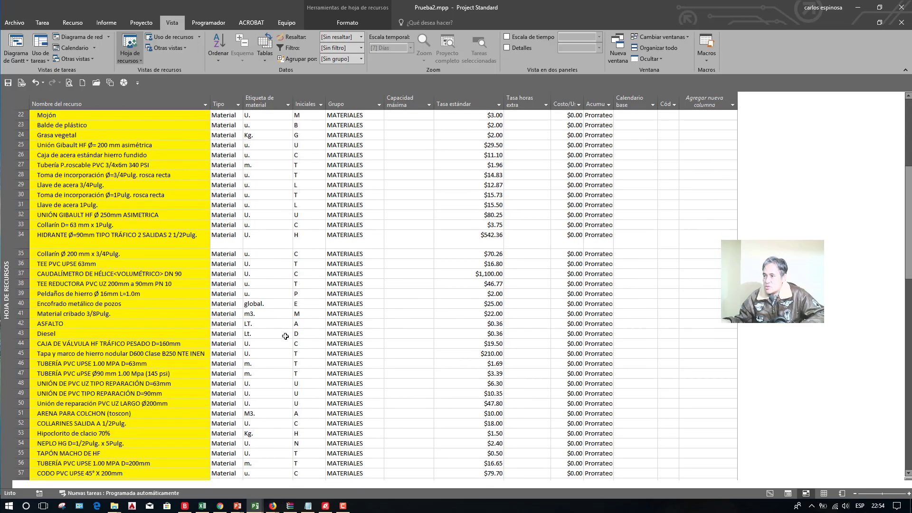
scroll(285, 336, down, 1)
click(411, 322)
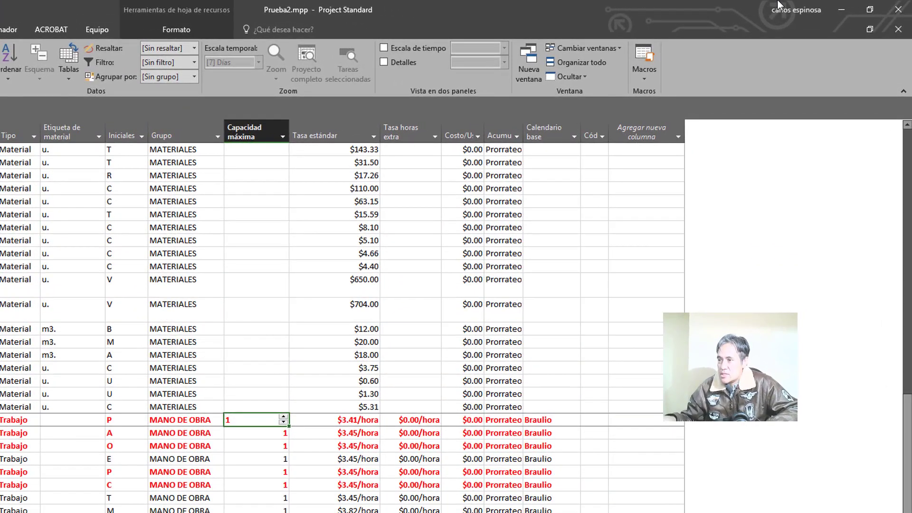
scroll(343, 314, down, 1)
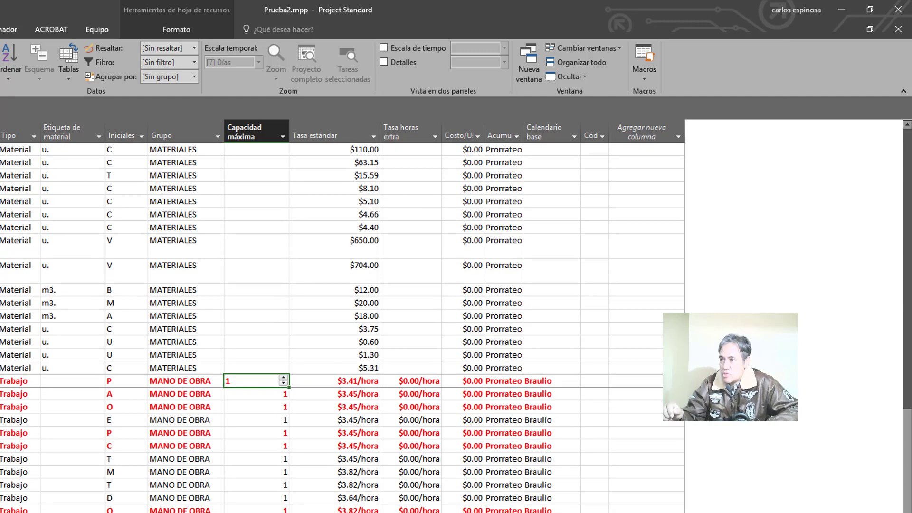
text(2)
key(Return)
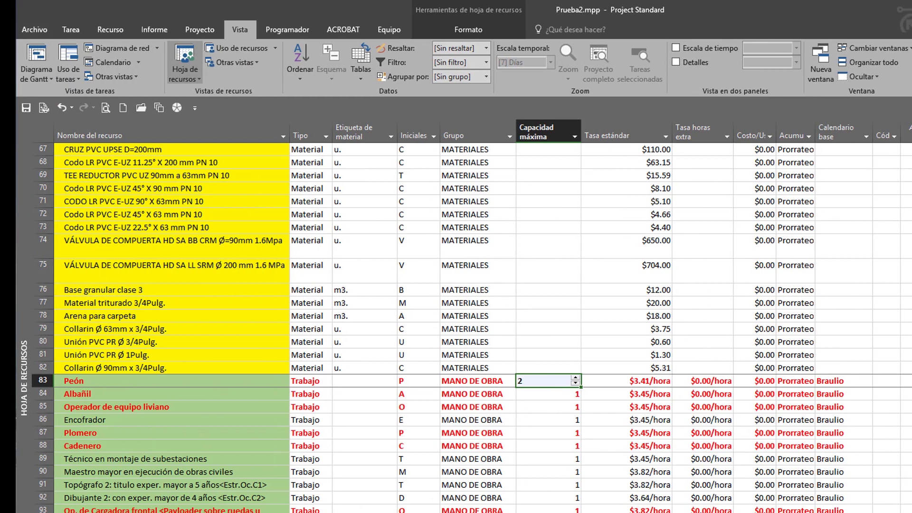
Step: Try maximum capacities of 10 and 30 for the Peón resource
text(10)
key(Return)
key(Up)
text(30)
key(Return)
Step: Try maximum capacities of 25, 23 and 22 for Peón to find the lowest value that clears its red flag
key(Up)
text(25)
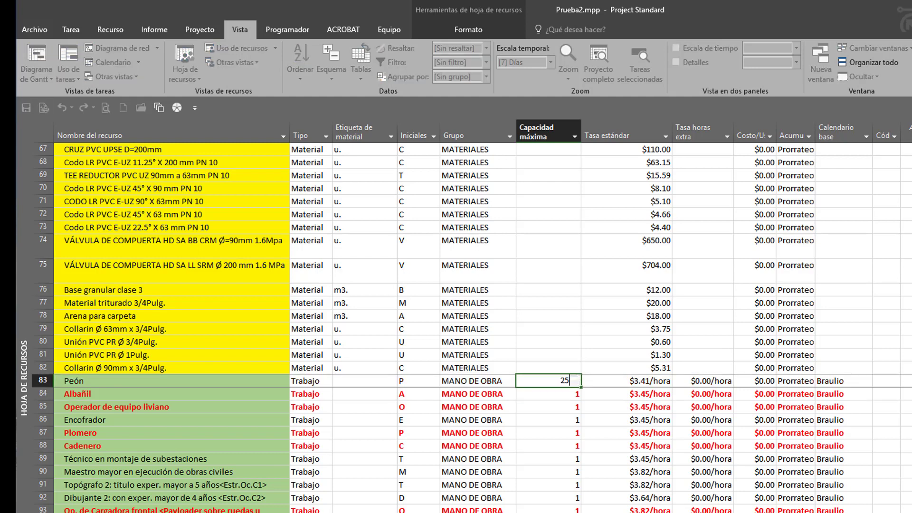
key(Return)
key(Up)
text(23)
key(Return)
key(Up)
text(22)
key(Return)
Step: Set Peón's maximum capacity to 23 and check it against the Albañil entry below
key(Up)
text(23)
key(Return)
key(Up)
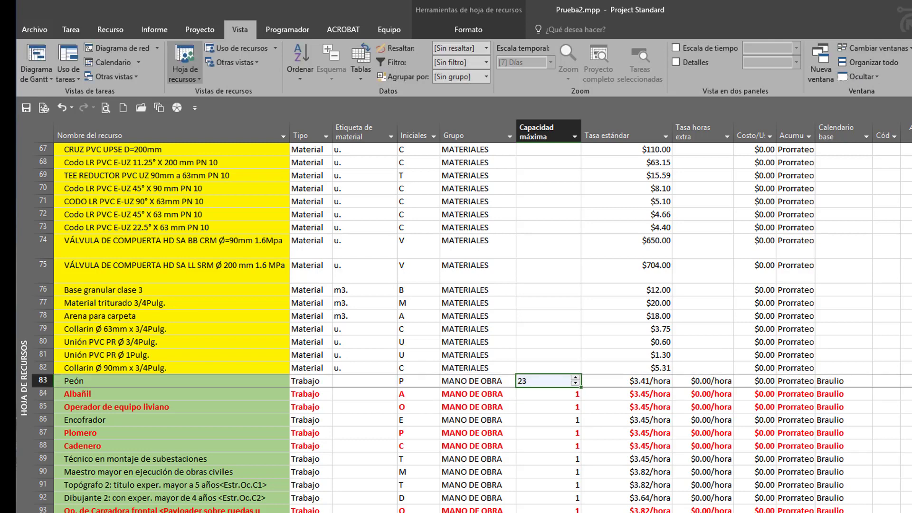
click(540, 398)
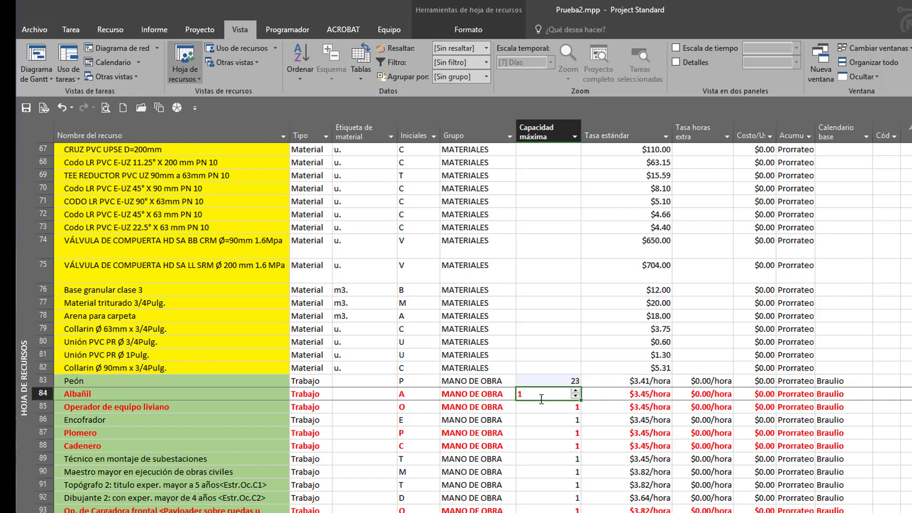
scroll(569, 468, down, 1)
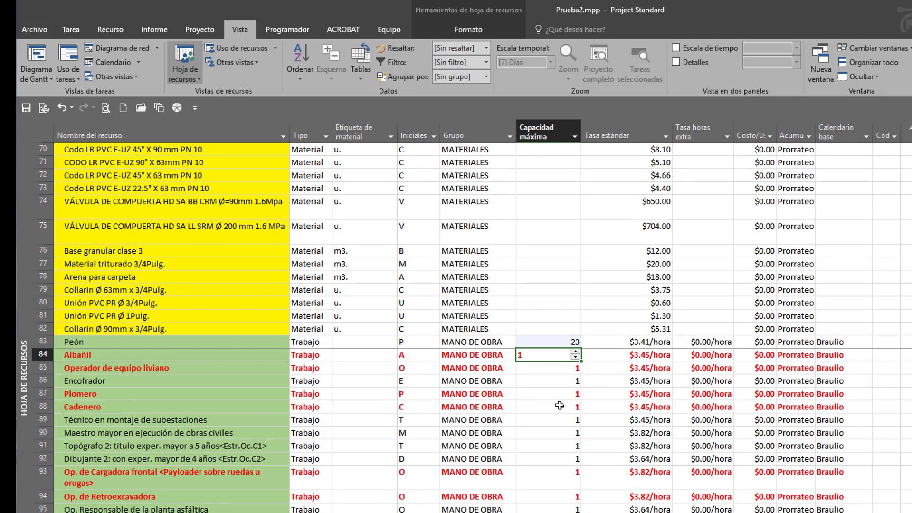
click(566, 344)
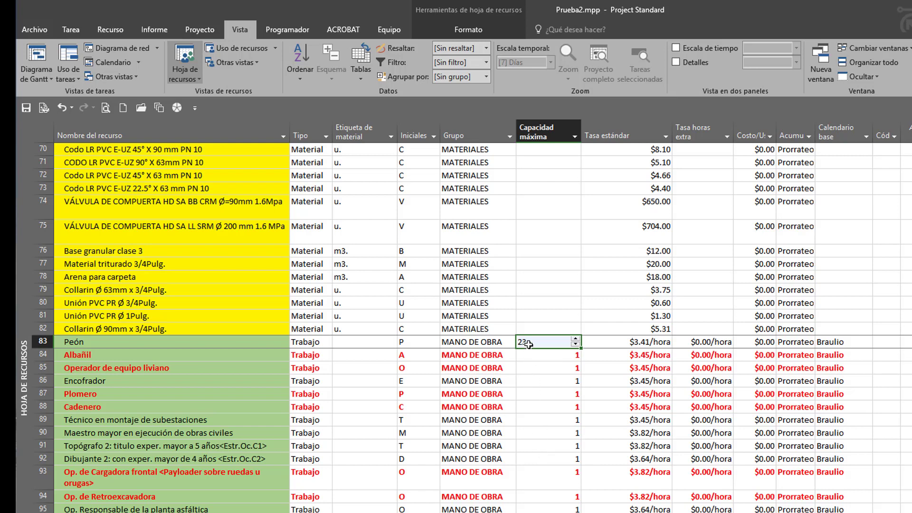
Step: Review the task bars and dates in the Gantt chart
click(36, 60)
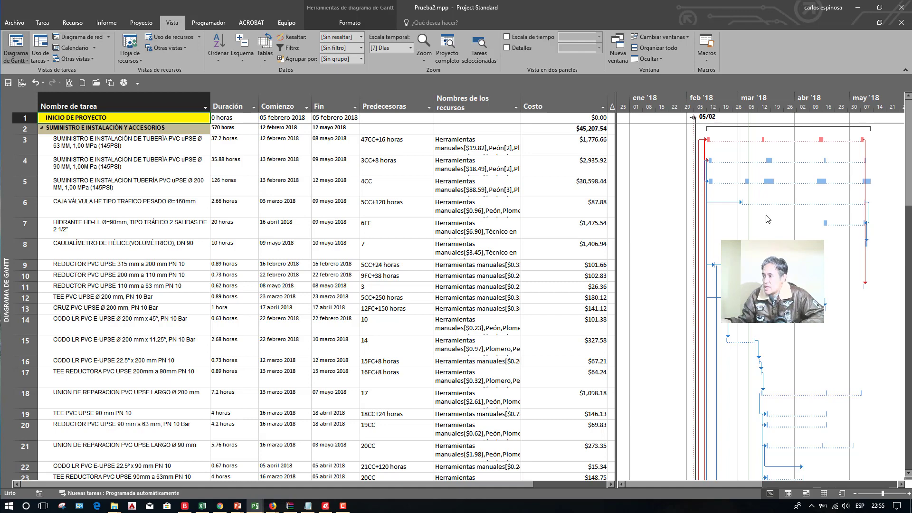
scroll(285, 190, down, 6)
scroll(285, 190, up, 6)
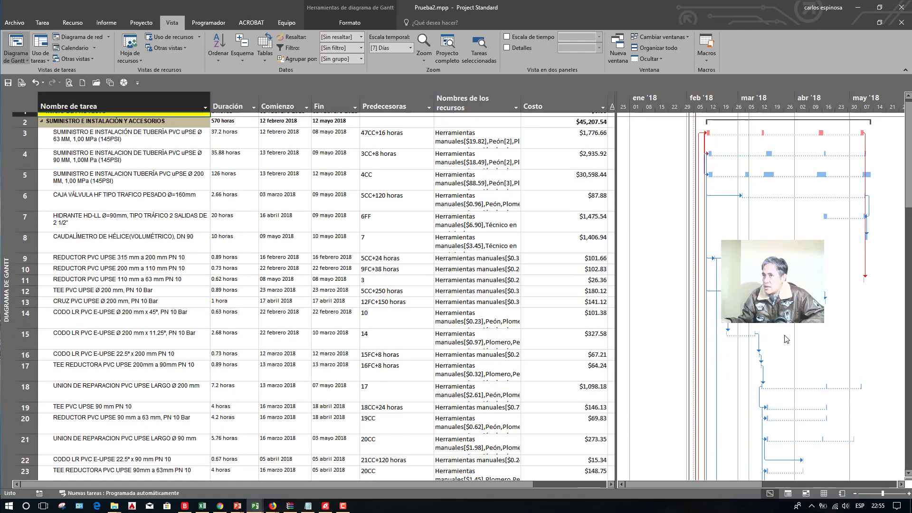
Step: Return to the resource sheet and review the maximum capacities of the red labour resources from Albañil to Op. de Operador miniexcavadora
click(129, 48)
scroll(403, 296, down, 7)
scroll(402, 297, down, 16)
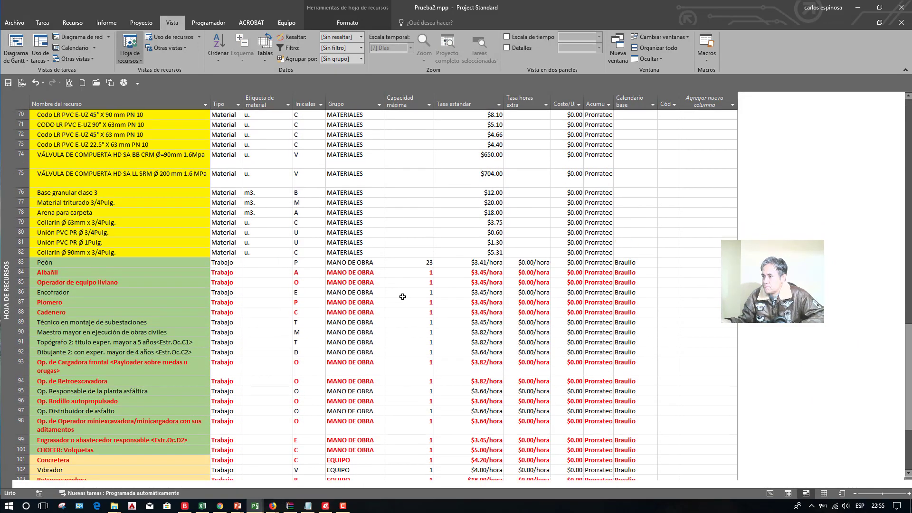
click(407, 272)
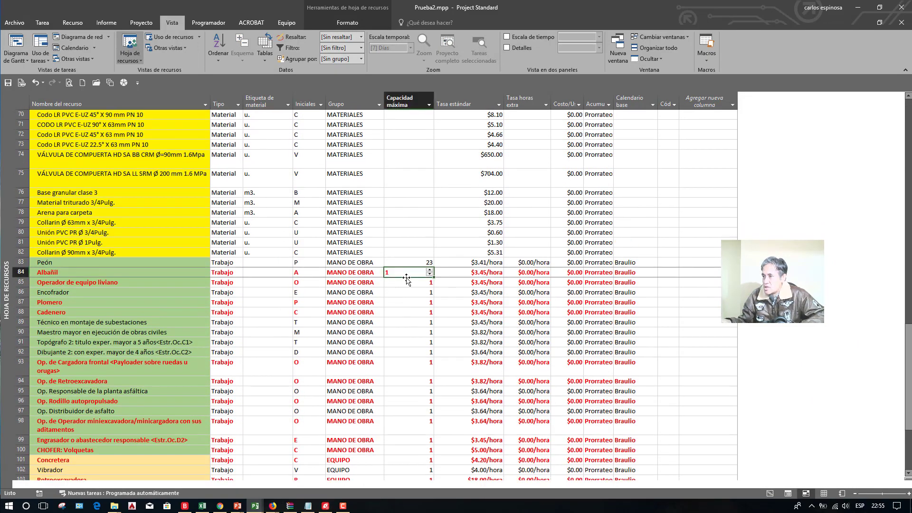
click(406, 283)
click(405, 303)
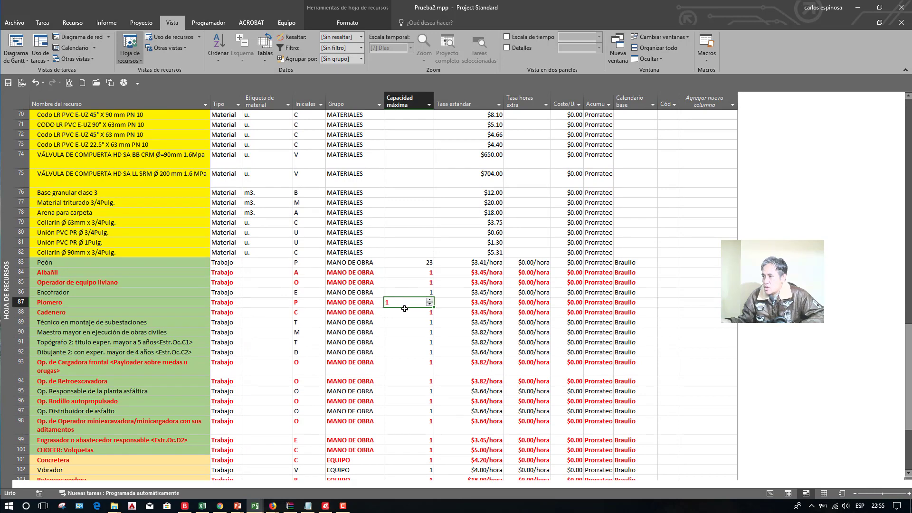
click(404, 312)
click(405, 366)
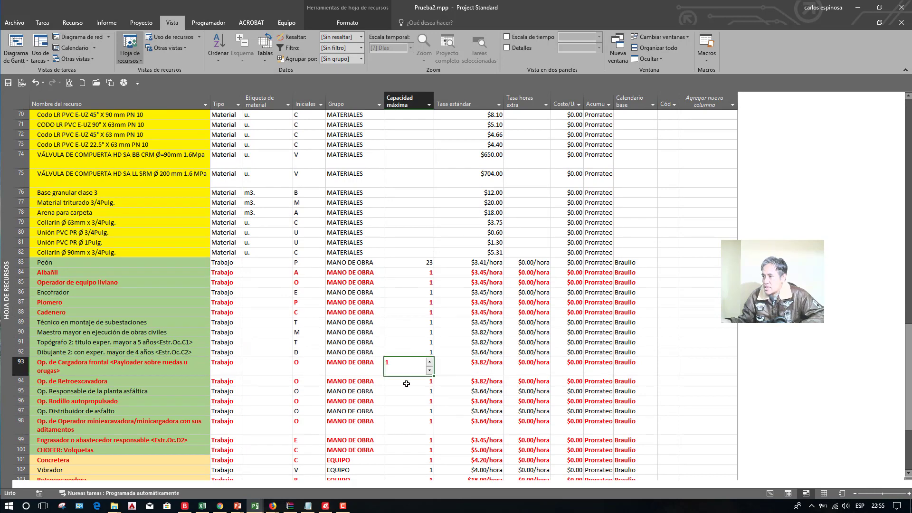
click(407, 383)
click(403, 402)
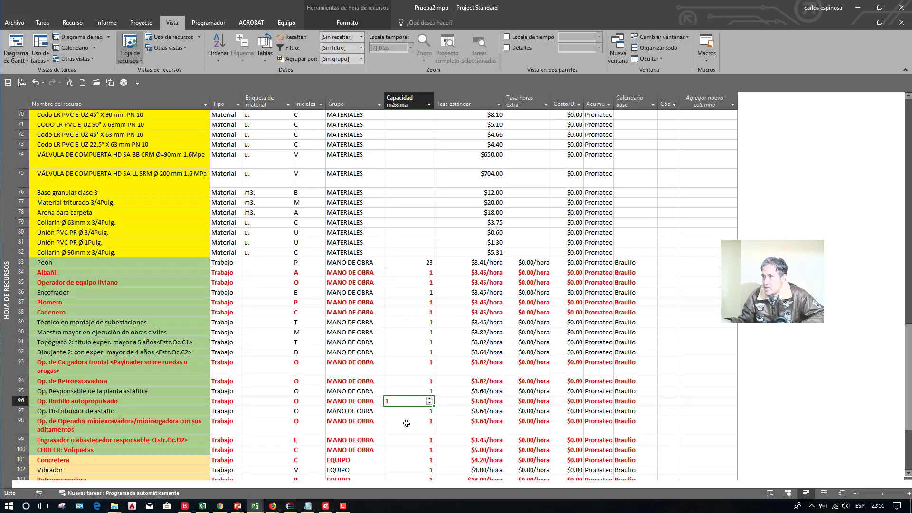
click(410, 421)
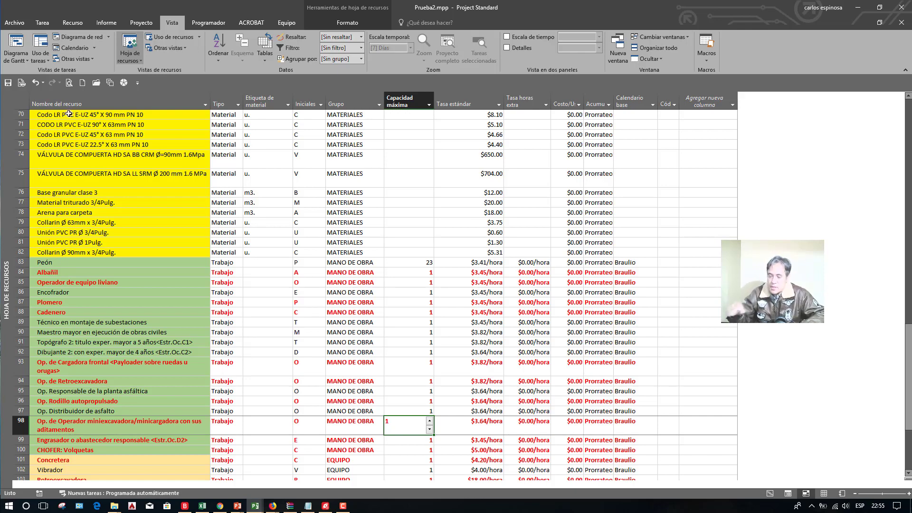
Step: Import the MaxUnits.bas macro file into ProjectGlobal in the Visual Basic editor
key(alt+F11)
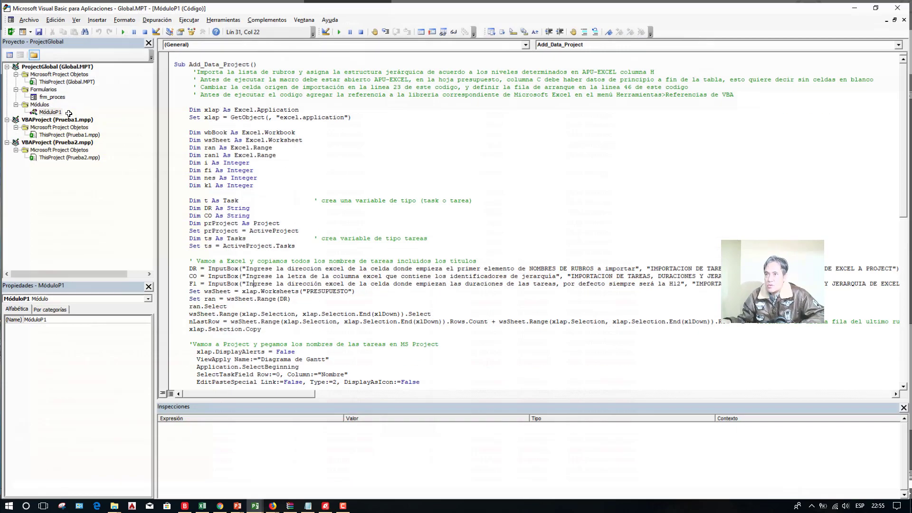
click(50, 111)
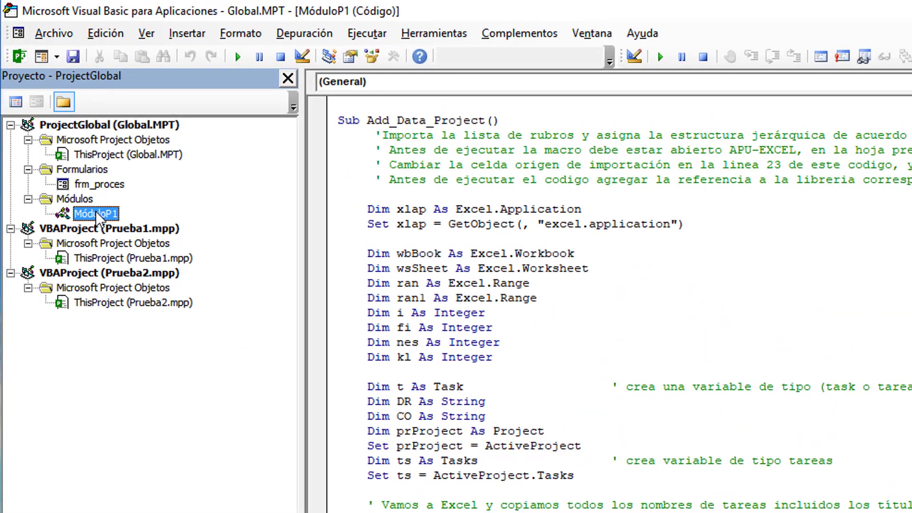
right_click(82, 180)
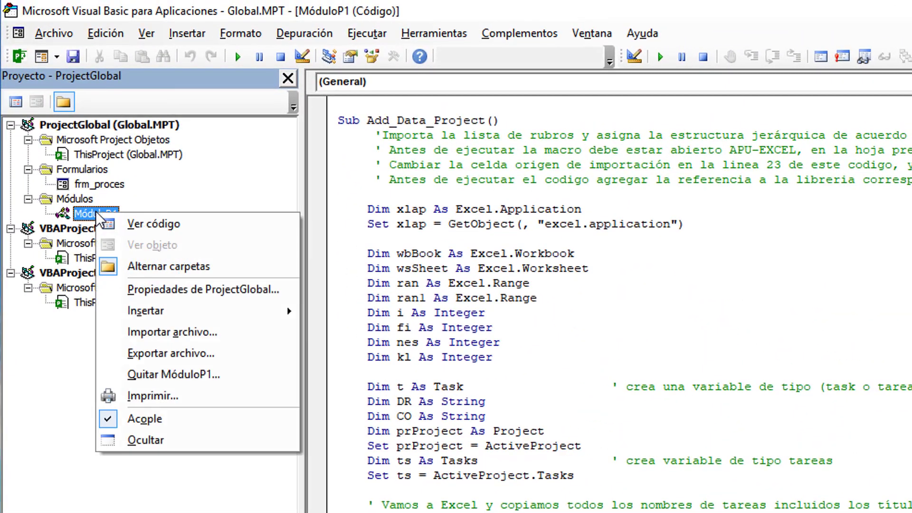
click(154, 332)
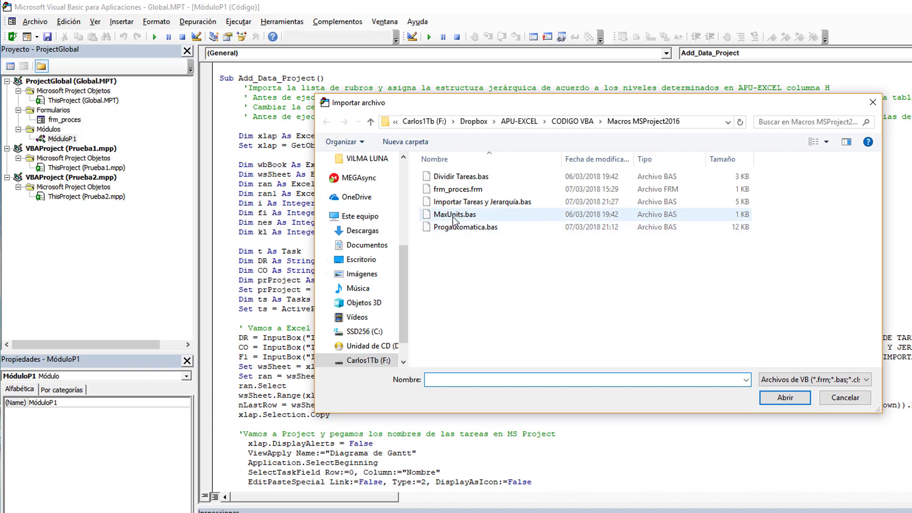
click(455, 215)
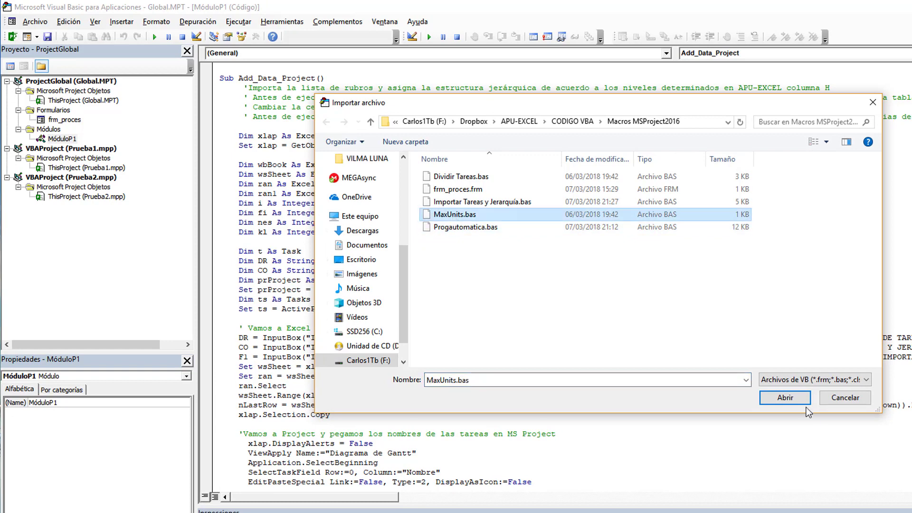
click(785, 397)
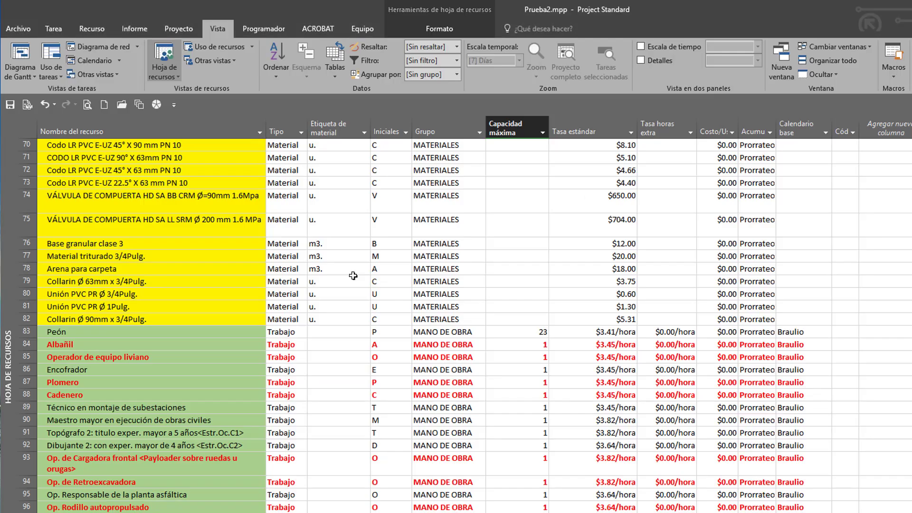
Step: Select the maximum capacity cells from Peón down through the equipment resources and run the Max_Units macro on them
click(542, 332)
scroll(547, 420, down, 3)
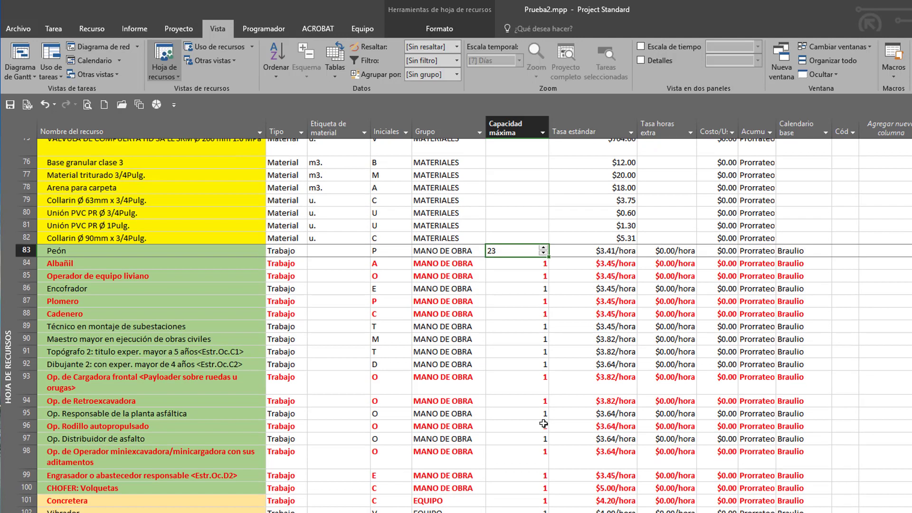
drag(527, 205, 515, 357)
scroll(486, 481, up, 6)
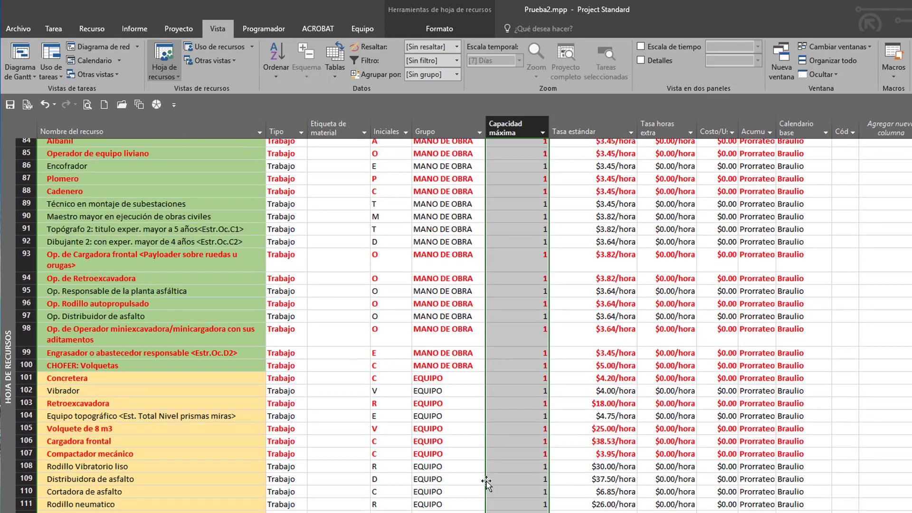
scroll(487, 481, up, 1)
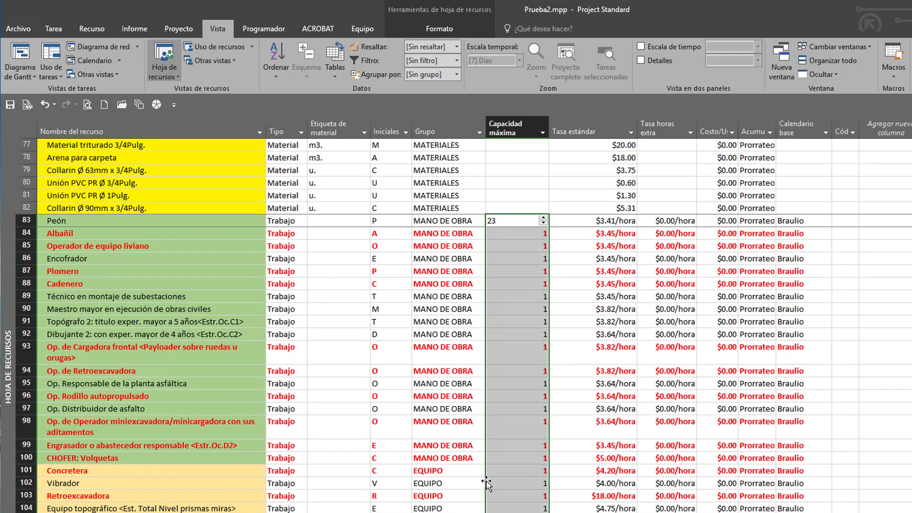
key(alt+F8)
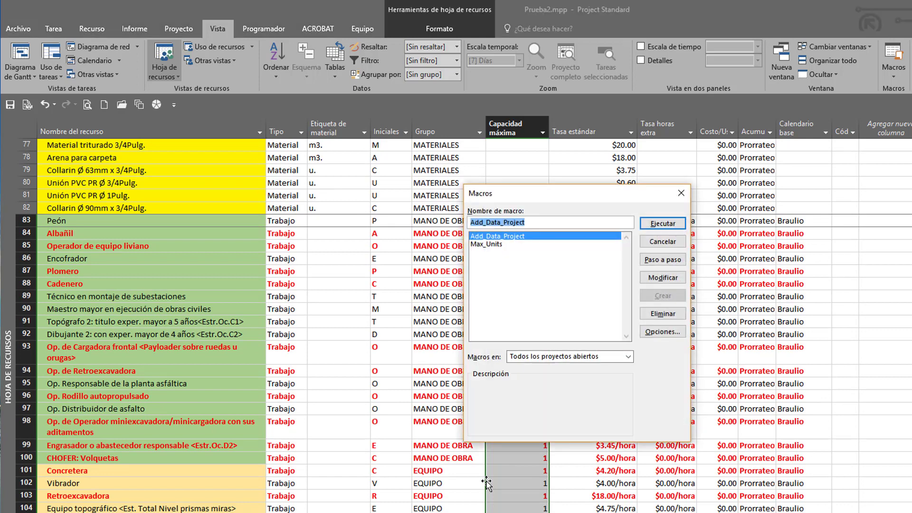
click(495, 244)
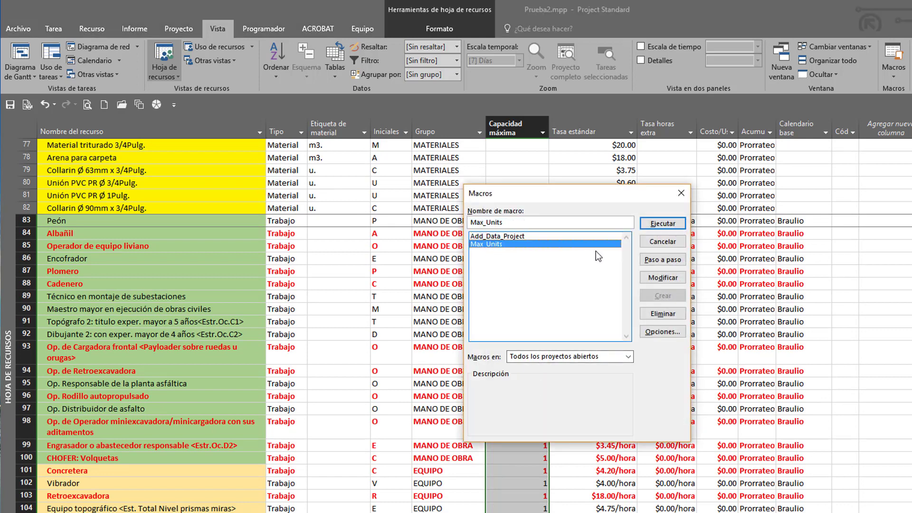
click(662, 224)
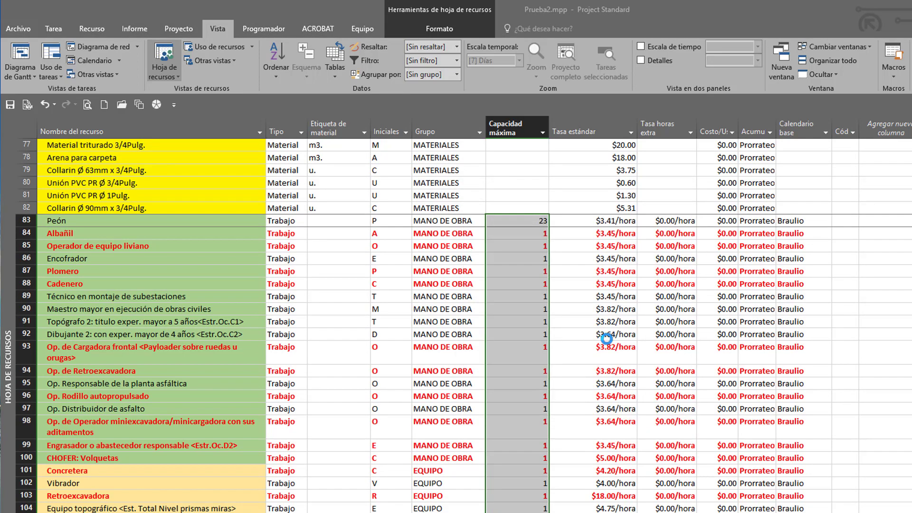
Step: Review the maximum capacities the macro assigned to the labour resources from Albañil to Engrasador o abastecedor responsable
click(542, 367)
click(534, 250)
click(526, 270)
click(523, 311)
click(521, 335)
click(520, 370)
click(521, 423)
click(522, 445)
scroll(521, 451, down, 3)
scroll(521, 452, up, 4)
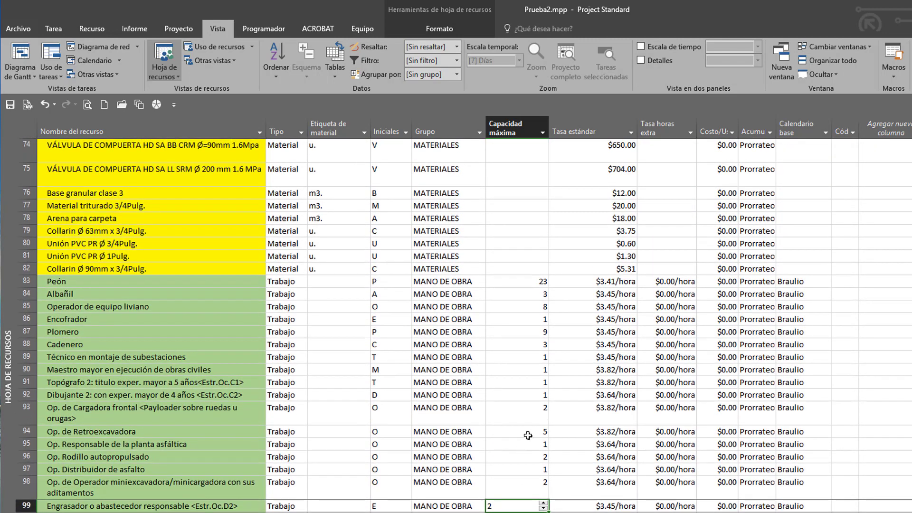
Step: Compare the maximum capacity of Op. de Retroexcavadora with that of the Retroexcavadora equipment
click(529, 432)
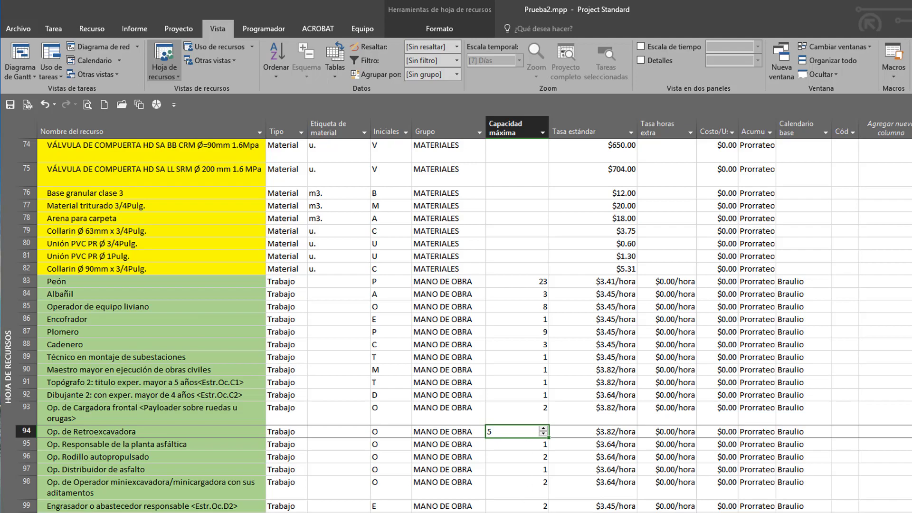
click(445, 453)
click(445, 442)
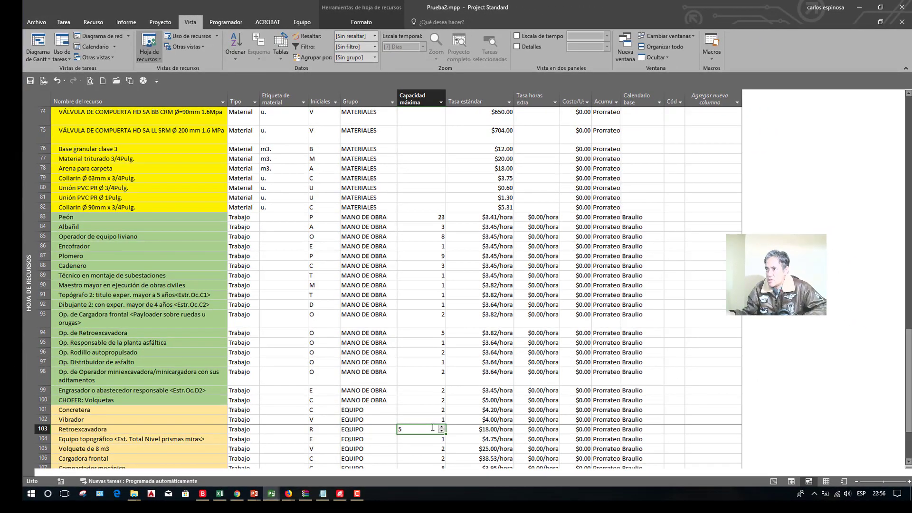
Step: Check the maximum capacities from Operador de equipo liviano to Op. Rodillo autopropulsado and of the equipment down to Mini cargadora 82HP
click(432, 237)
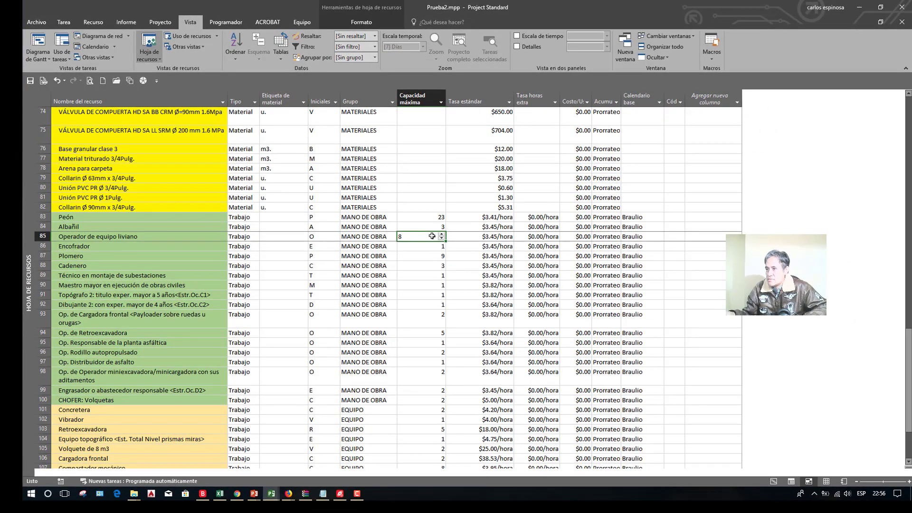
click(430, 247)
click(430, 256)
click(430, 285)
click(429, 315)
click(429, 352)
scroll(430, 384, down, 7)
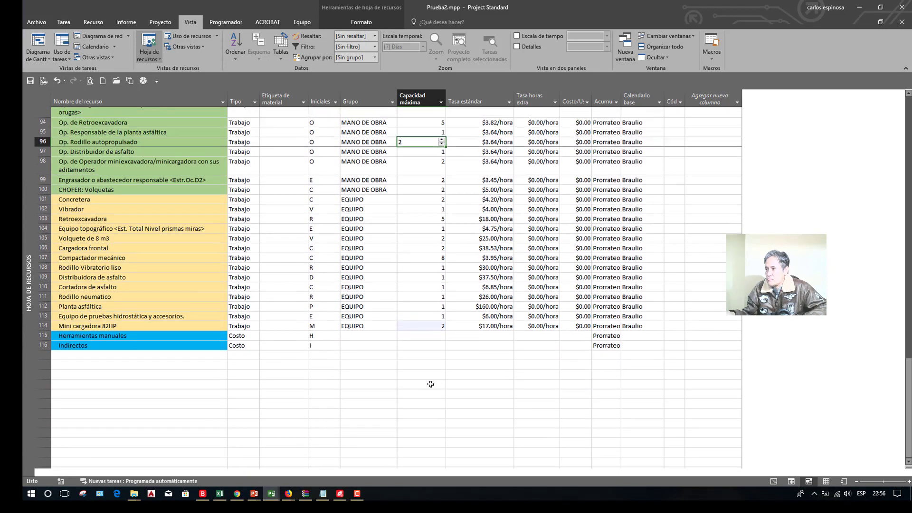
scroll(431, 384, up, 6)
scroll(430, 383, up, 4)
Step: Examine the labour capacities again between Peón and Op. de Cargadora frontal, and look over the equipment capacities
click(431, 384)
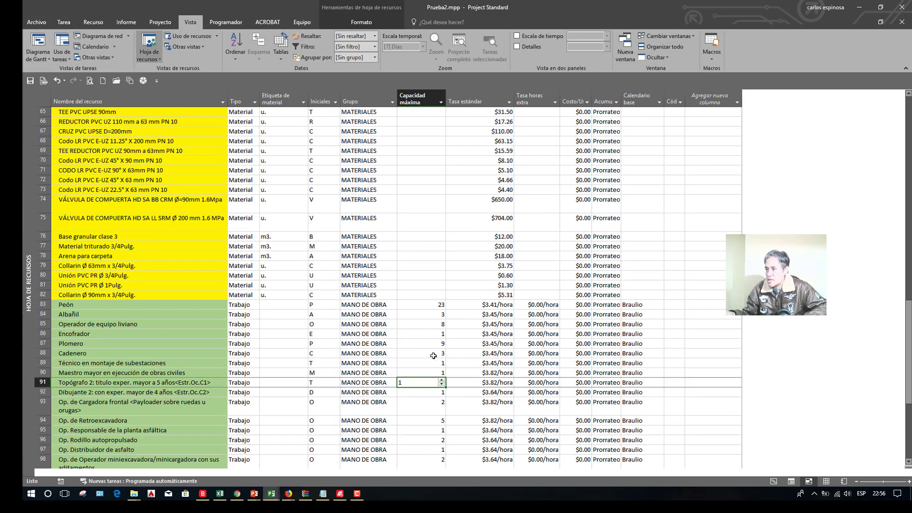
click(433, 344)
click(428, 333)
click(426, 323)
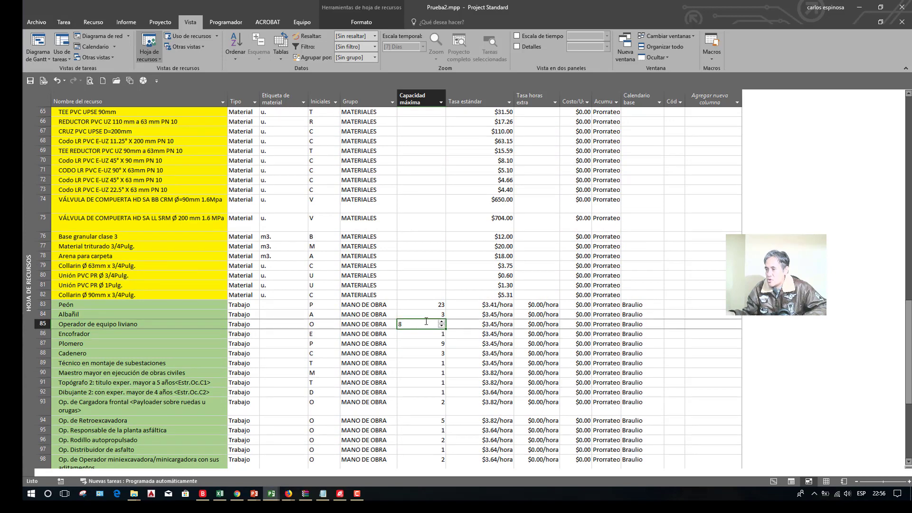
click(425, 314)
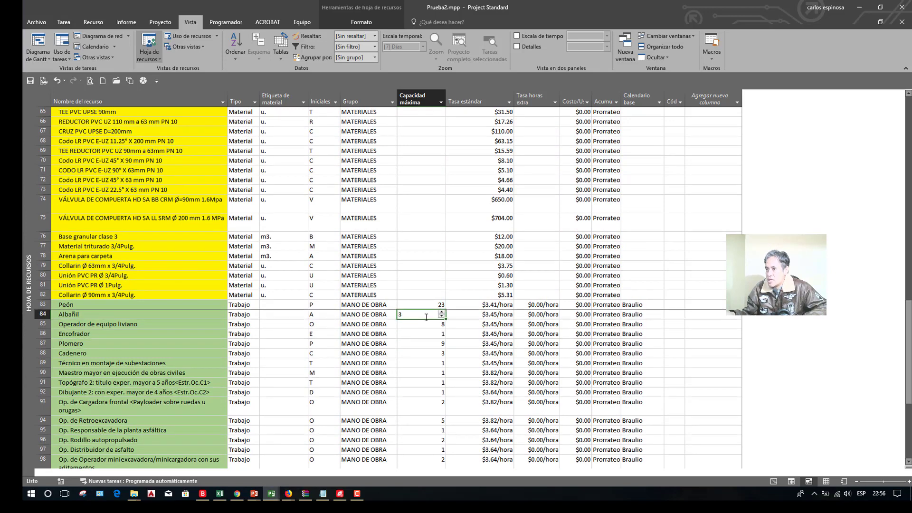
click(426, 323)
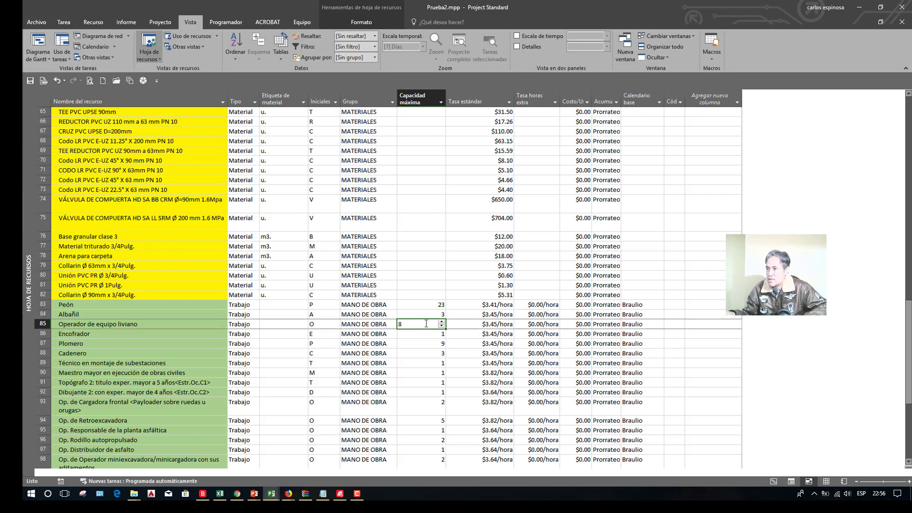
click(426, 333)
click(424, 344)
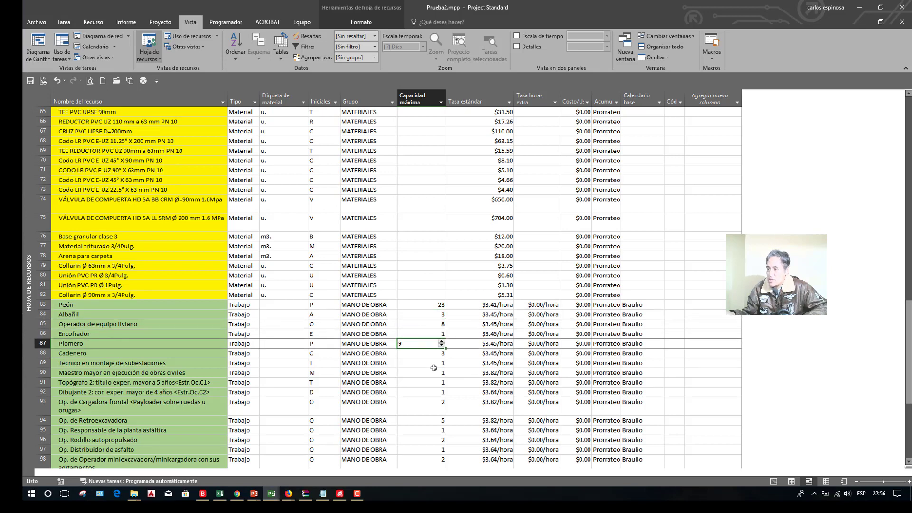
click(432, 411)
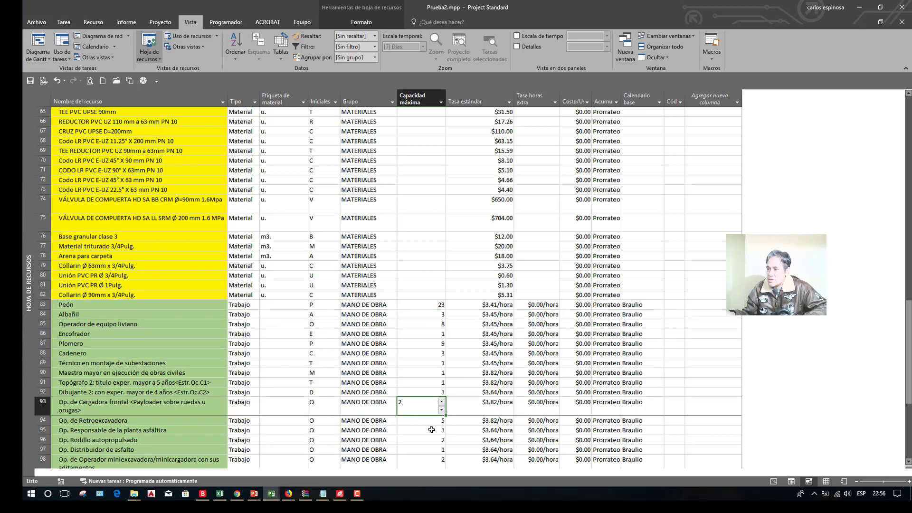
scroll(432, 429, down, 8)
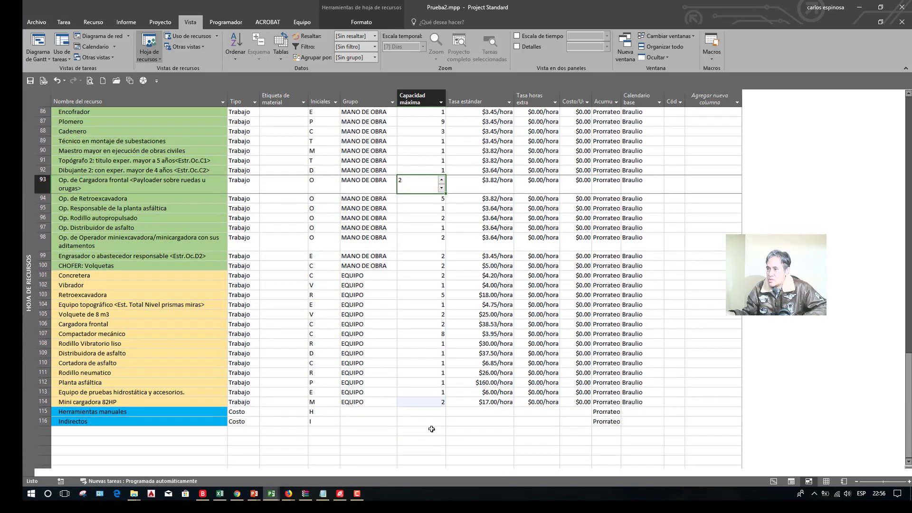
scroll(431, 429, up, 7)
scroll(432, 429, up, 1)
click(419, 307)
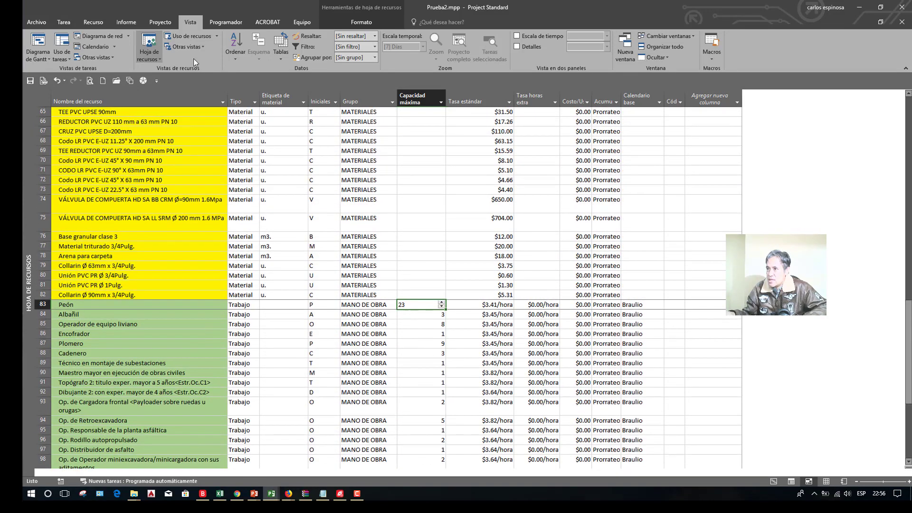
Step: Recheck the maximum capacities of Peón, Albañil, Operador de equipo liviano and Plomero, and scan the remaining labour and equipment resources
click(414, 346)
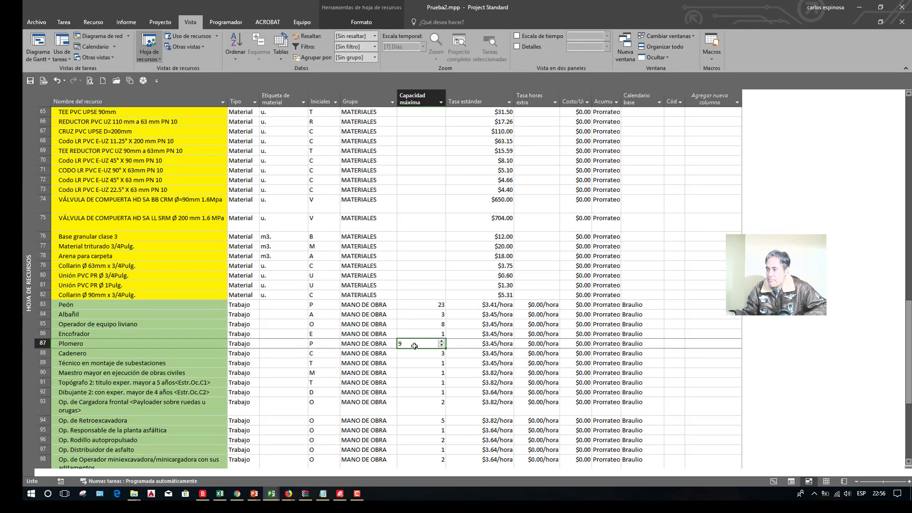
scroll(430, 401, down, 7)
scroll(430, 401, up, 10)
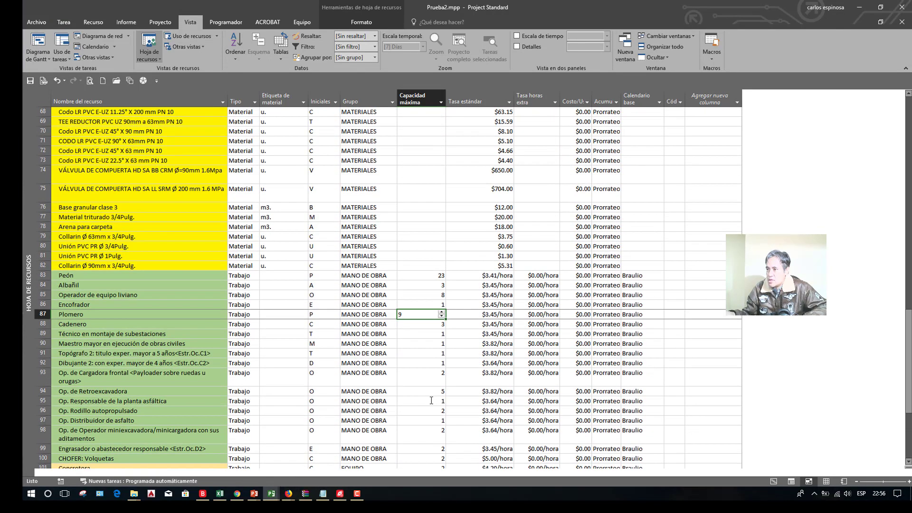
click(430, 400)
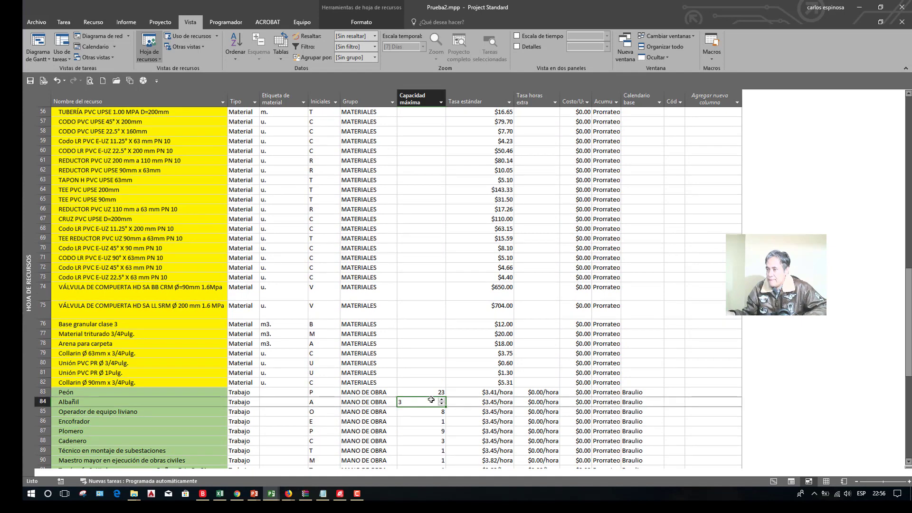
click(432, 392)
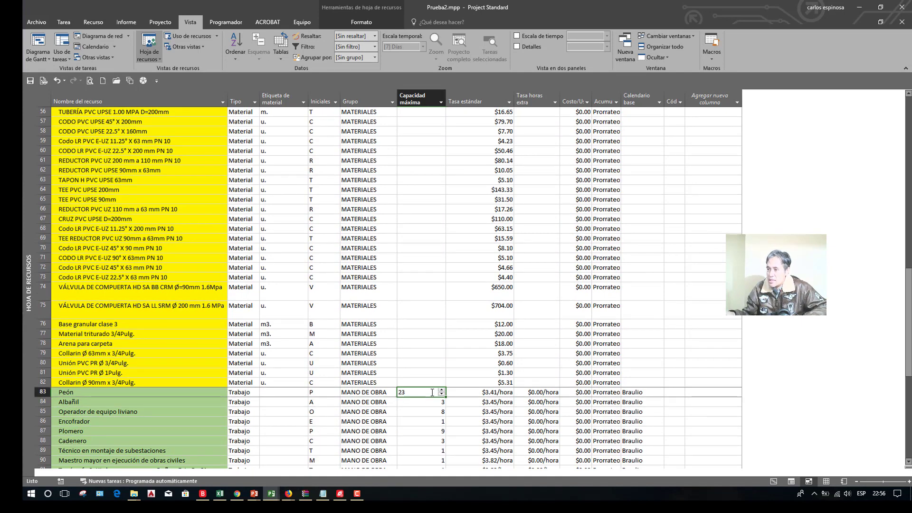
click(432, 406)
click(433, 415)
click(432, 429)
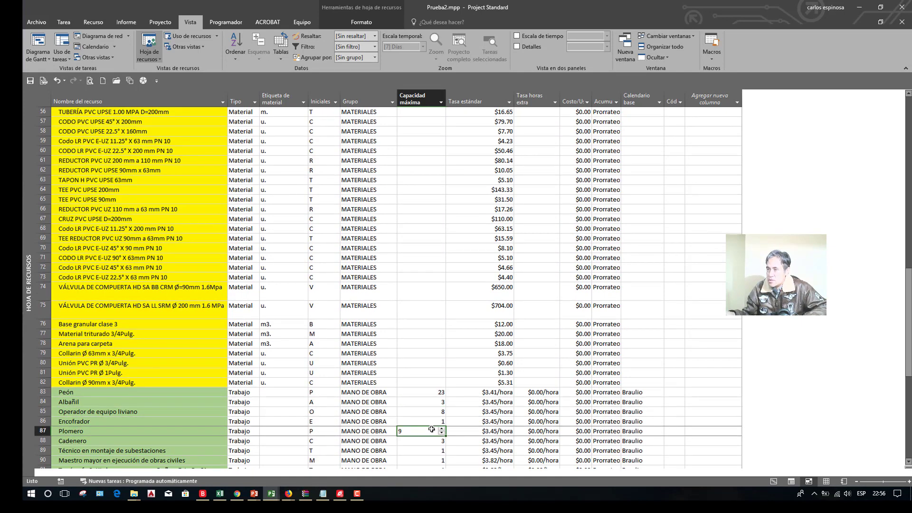
scroll(431, 429, down, 3)
scroll(431, 429, down, 1)
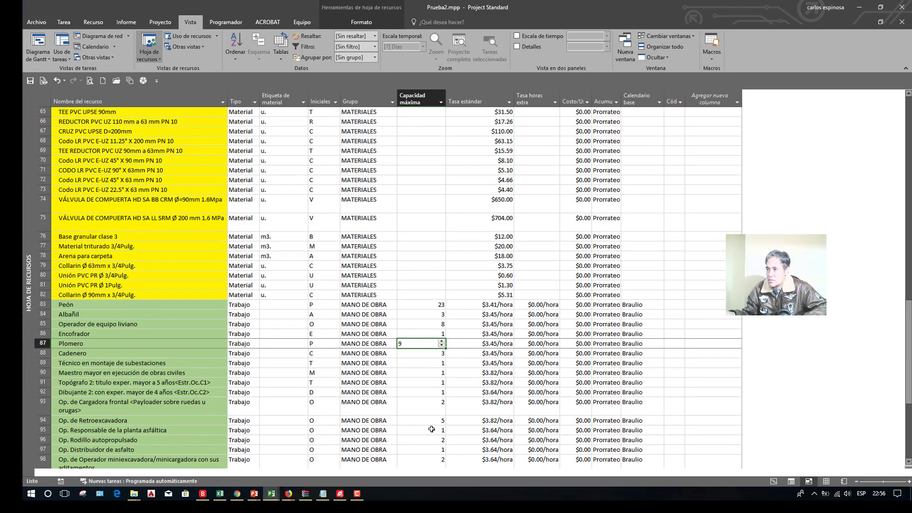
scroll(431, 429, down, 5)
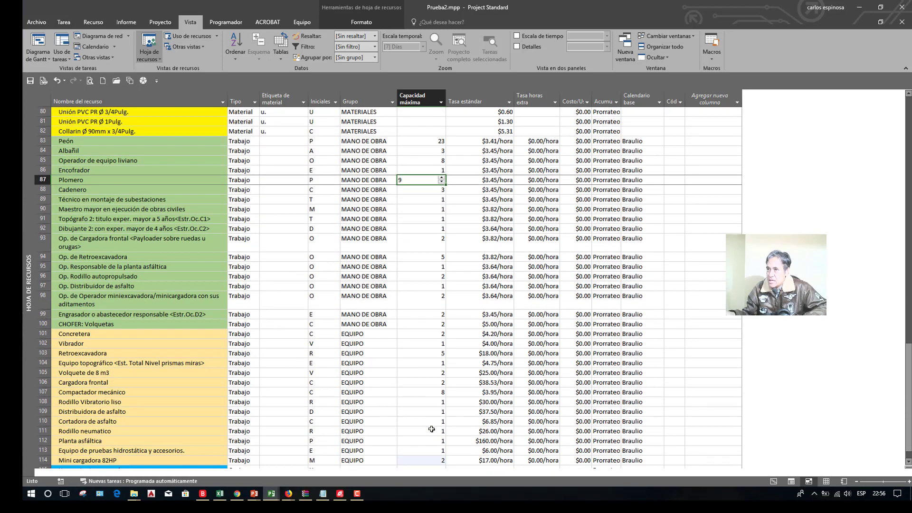
scroll(431, 429, up, 7)
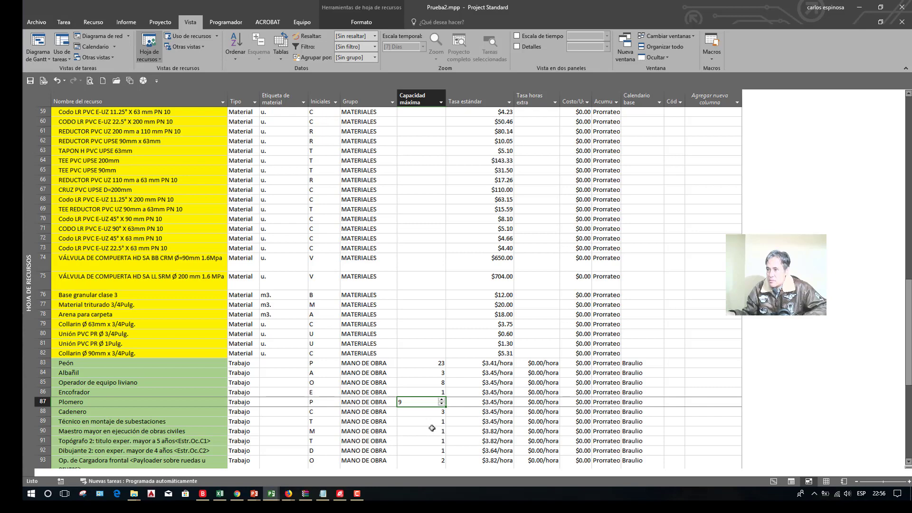
Step: Switch to the PowerPoint presentation on the critical path, schedule and resources and review the summary slide "En resumen"
key(alt+Tab)
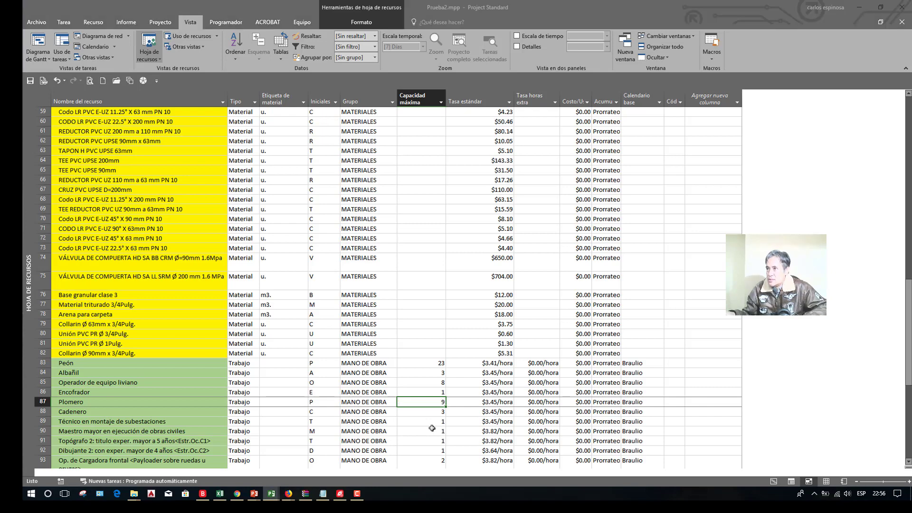
key(alt+Tab)
key(alt+Tab)
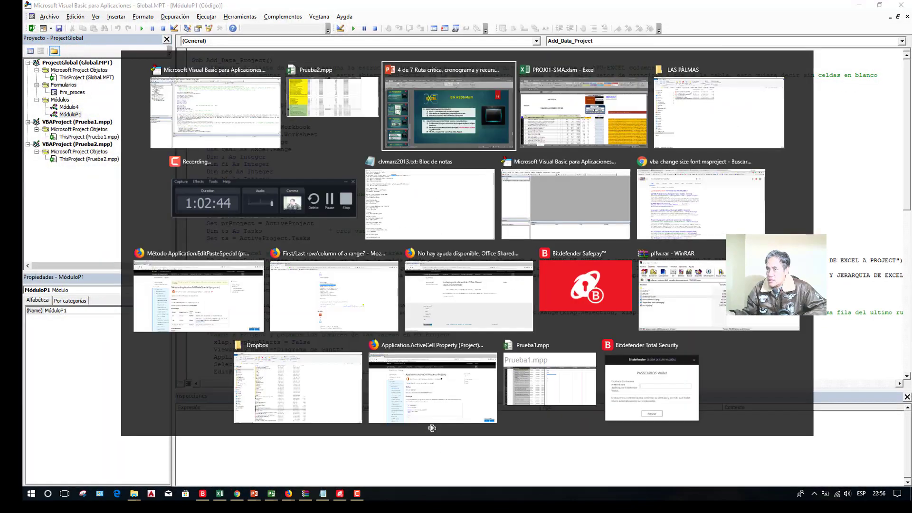
scroll(159, 409, up, 10)
scroll(160, 413, down, 10)
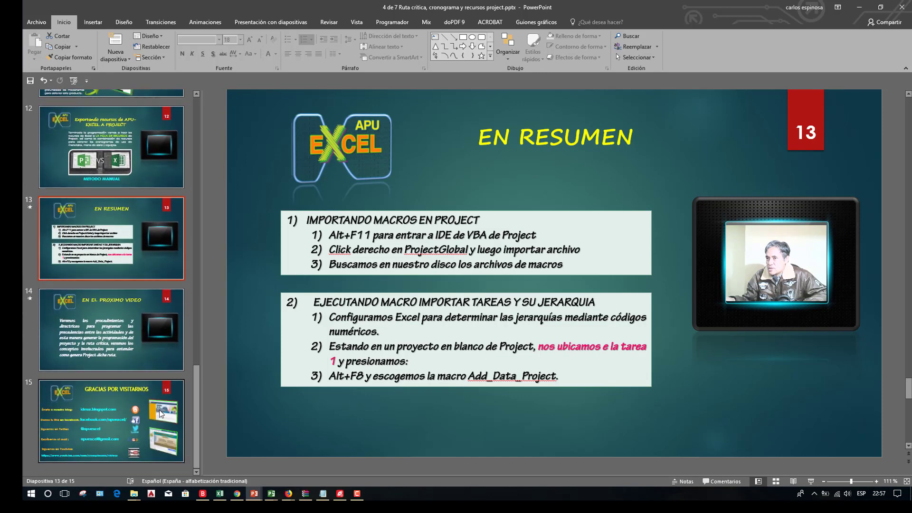
Step: Start the slide show from slide 14, "En el proximo video", and reveal its text
click(94, 342)
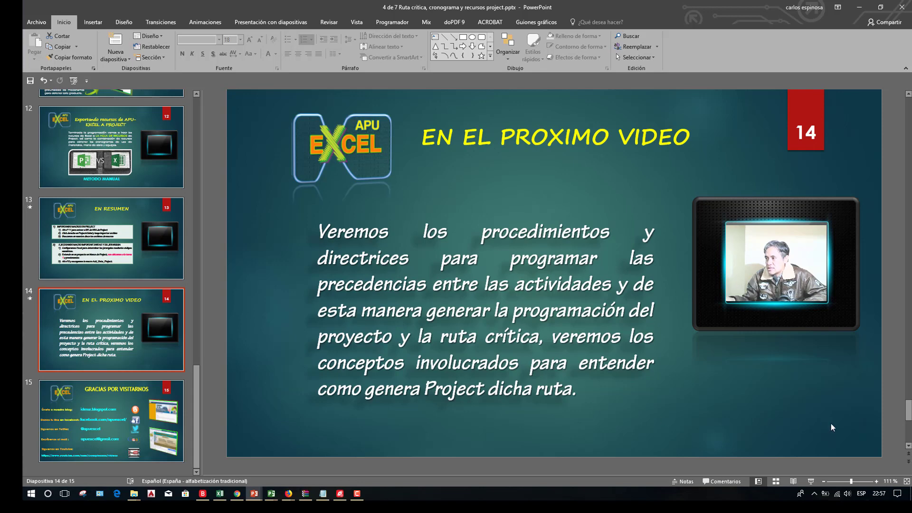
click(812, 483)
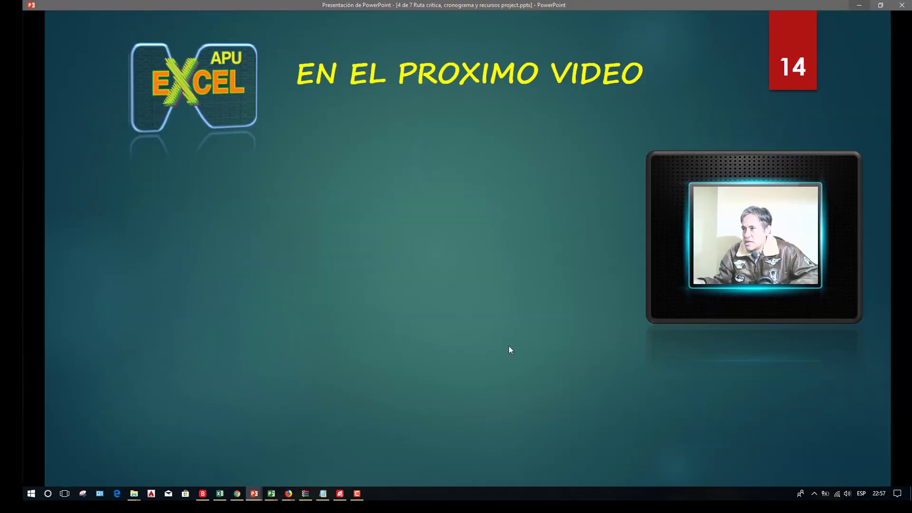
click(508, 346)
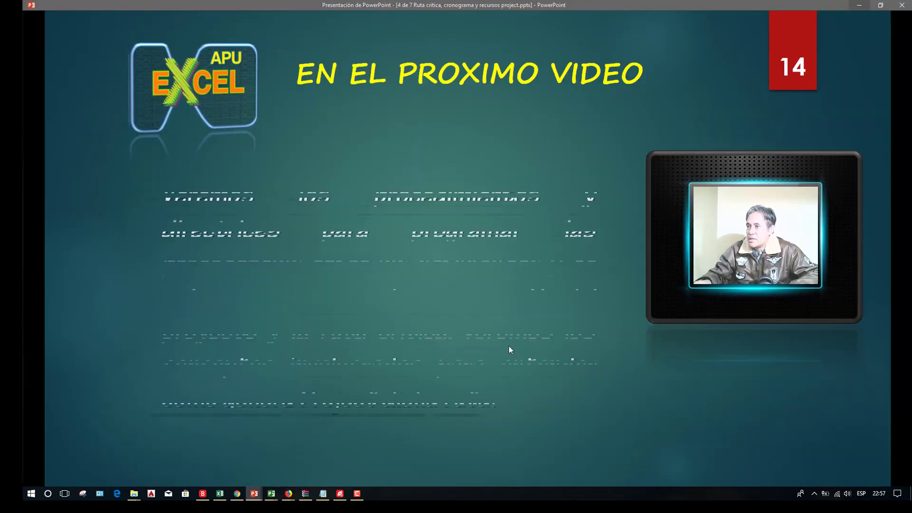